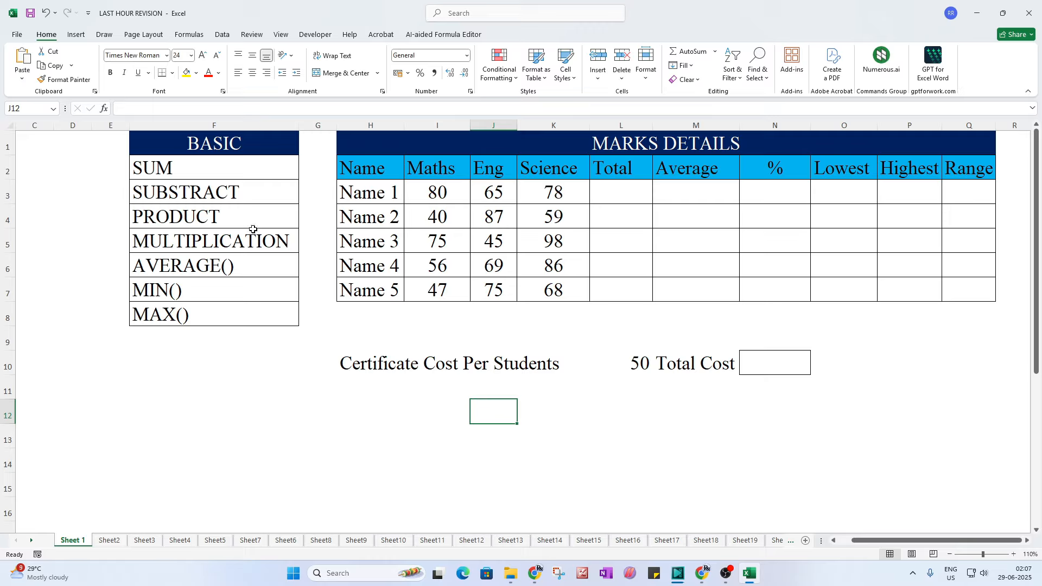
Step: Enter =SUM(I3:K3) in Name 1's Total cell, giving 223
left_click(171, 177)
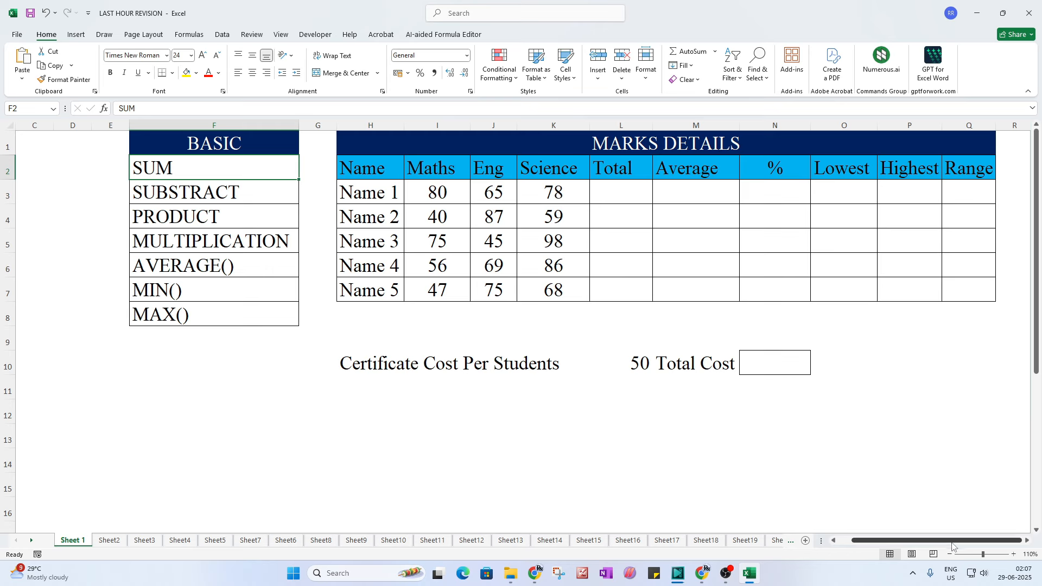
left_click(1012, 554)
left_click(1013, 555)
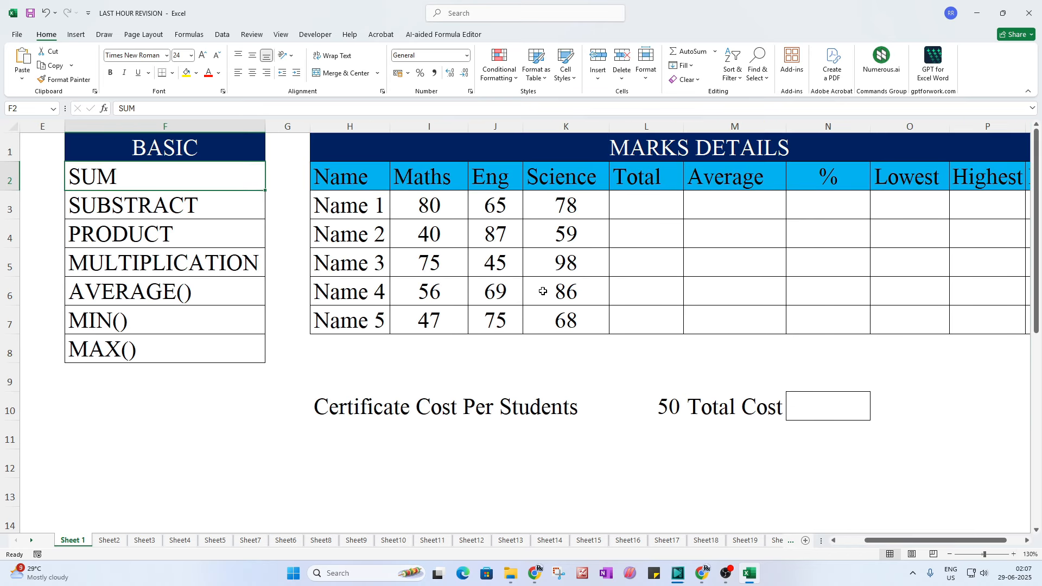
left_click(362, 205)
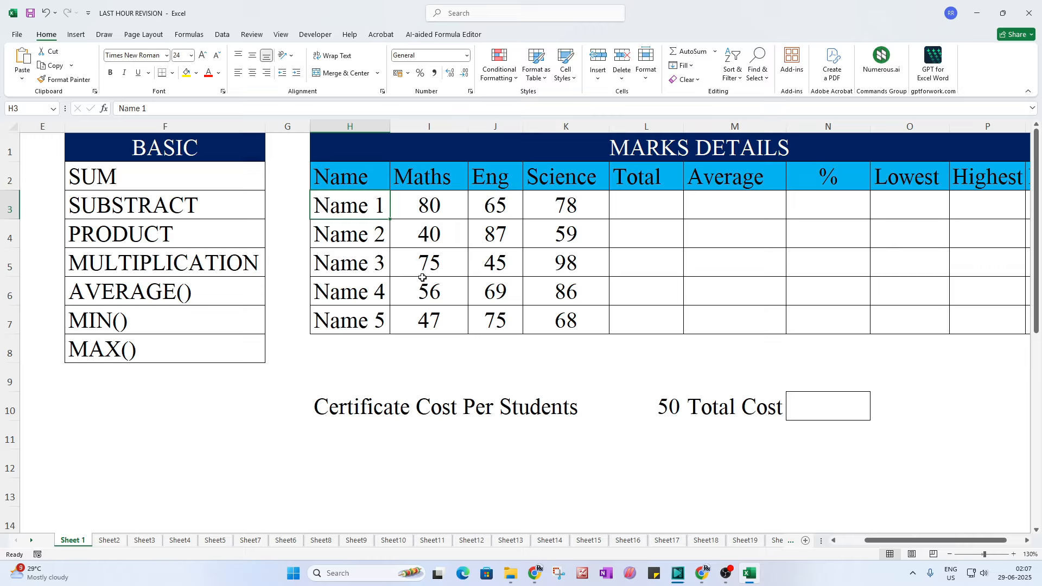
left_click(430, 210)
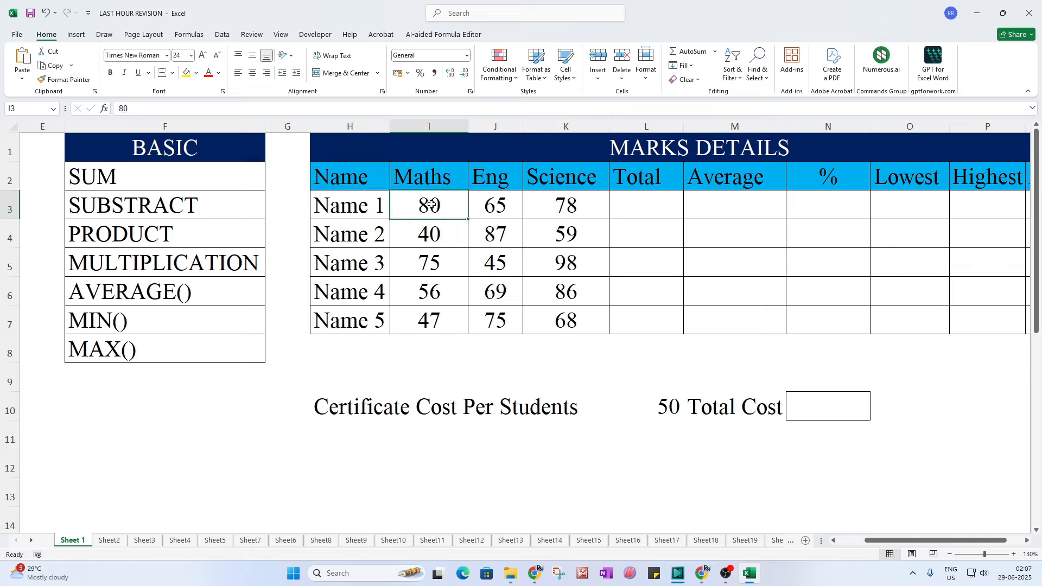
left_click(505, 207)
left_click(554, 208)
left_click(640, 206)
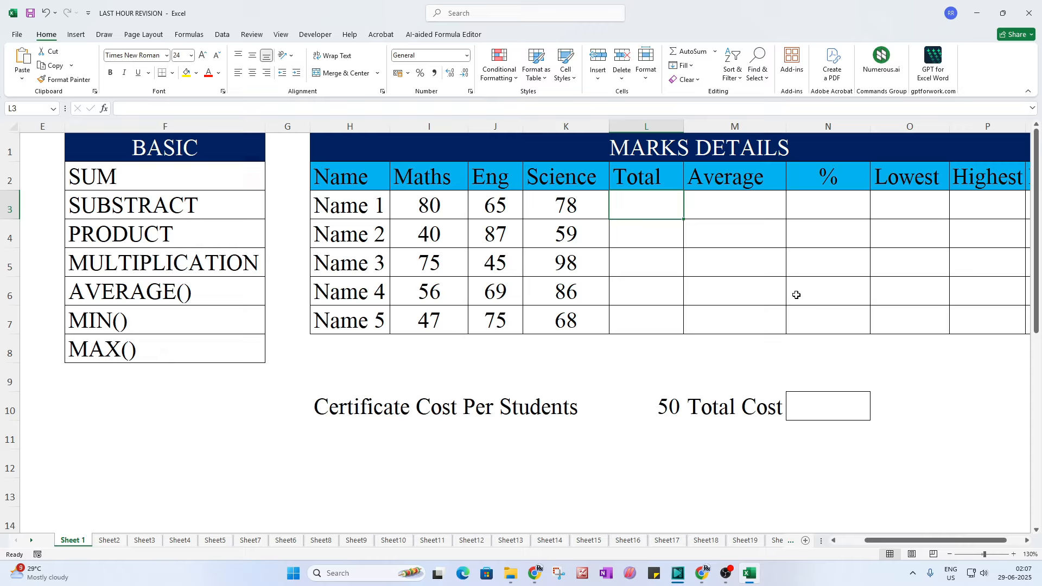
type("=")
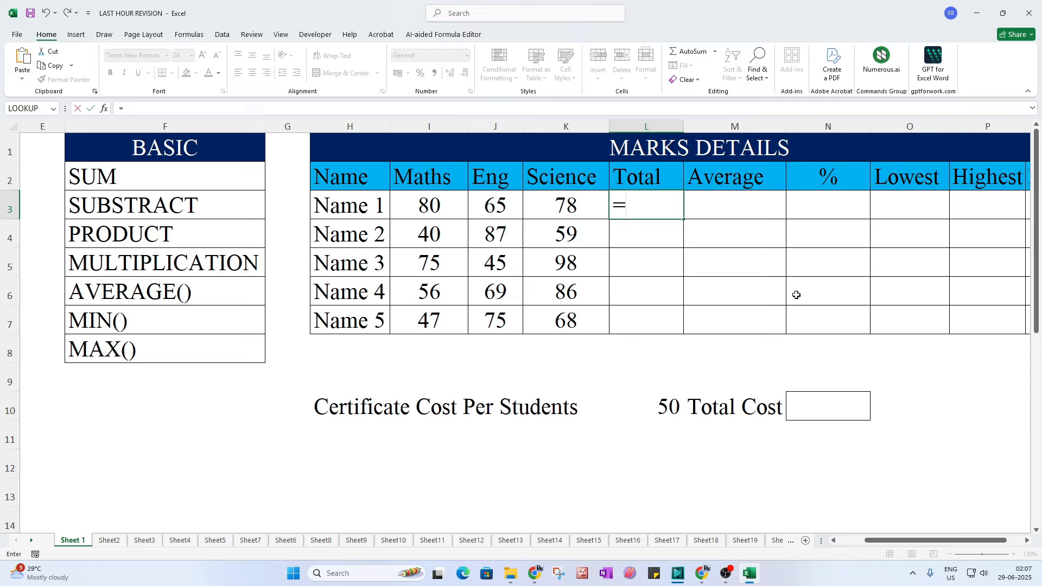
type("su")
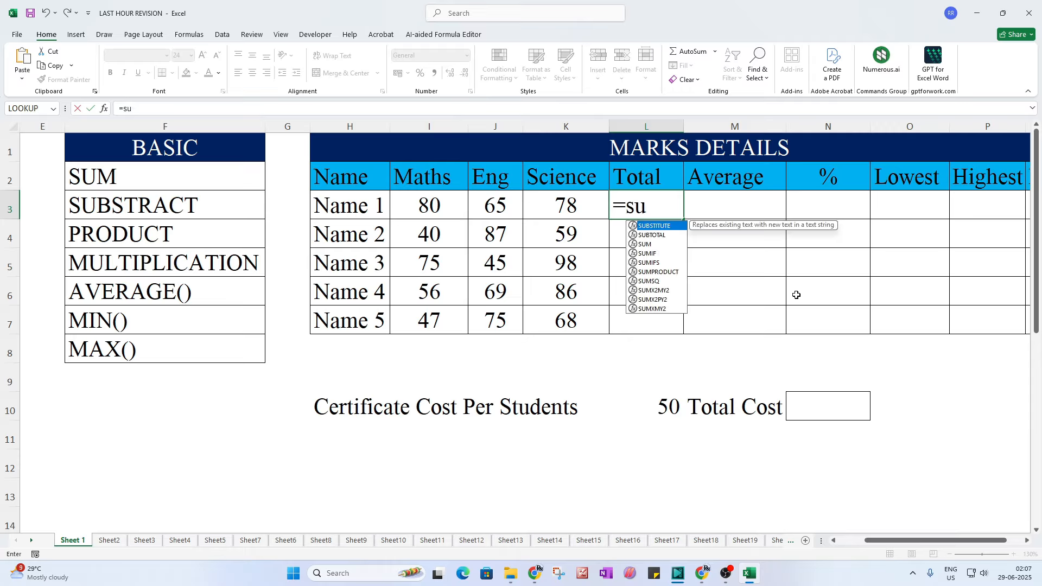
type("m(")
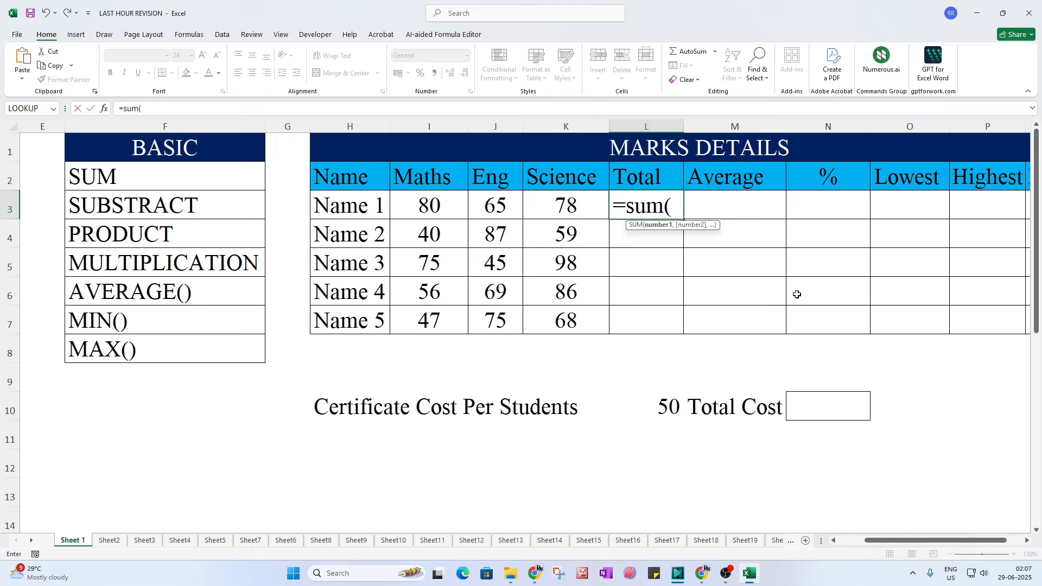
left_click_drag(420, 201, 554, 197)
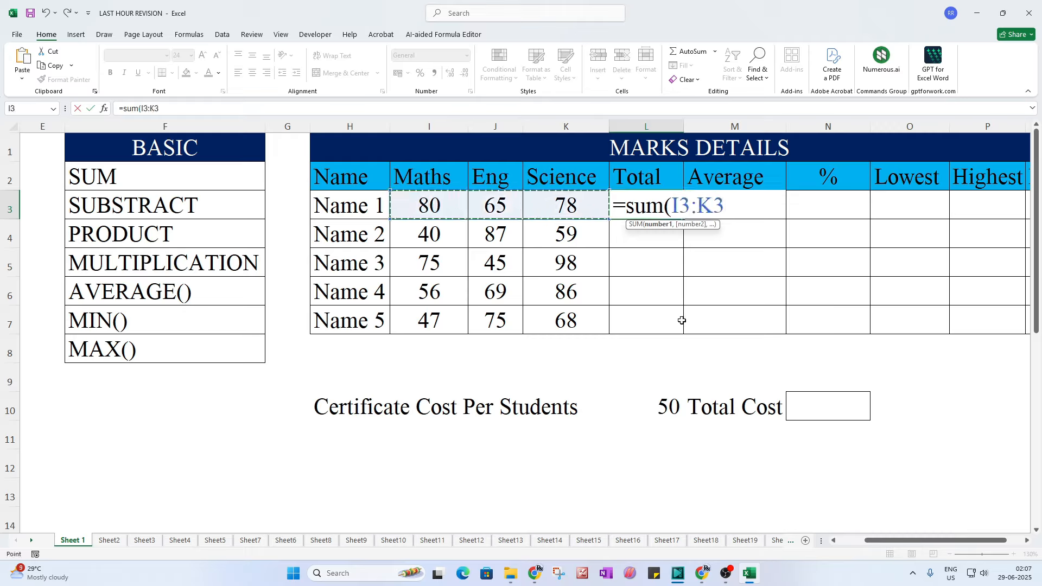
type(")")
key("Return")
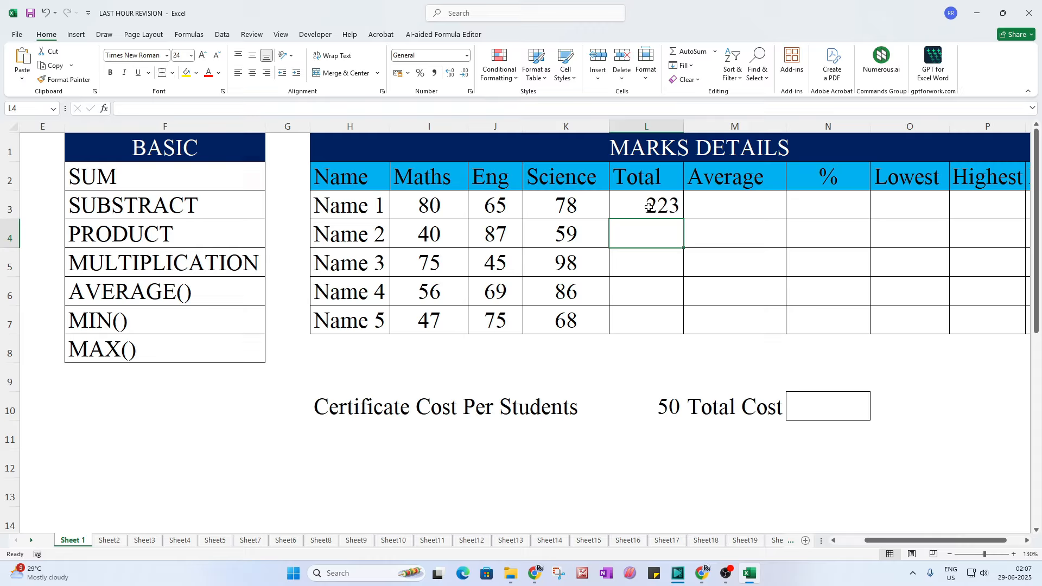
Step: Copy the total formula down to Name 5, giving 186, 218, 211 and 190
left_click(679, 205)
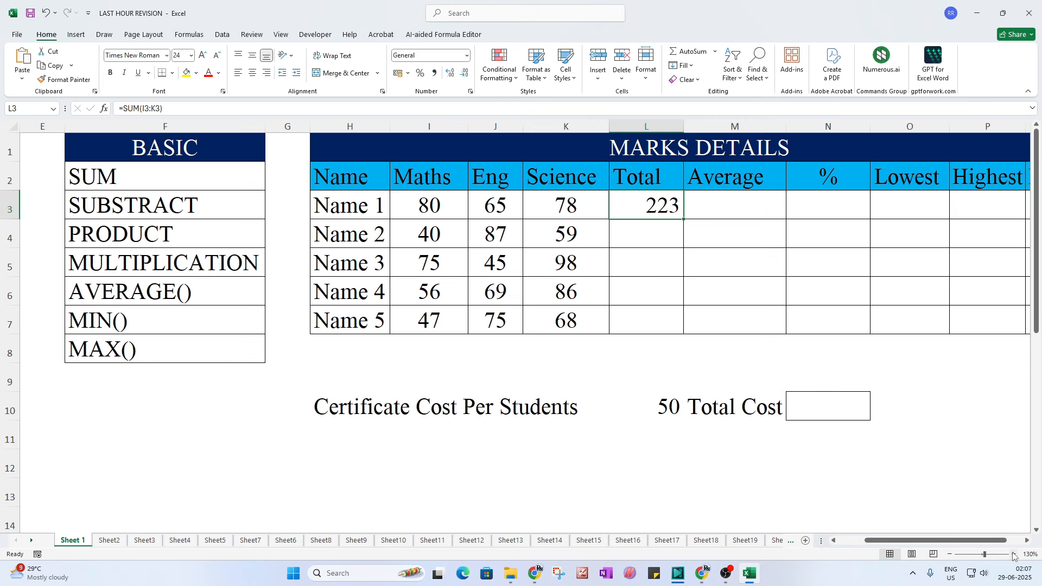
left_click(1014, 554)
left_click(1014, 554)
left_click_drag(923, 541, 950, 540)
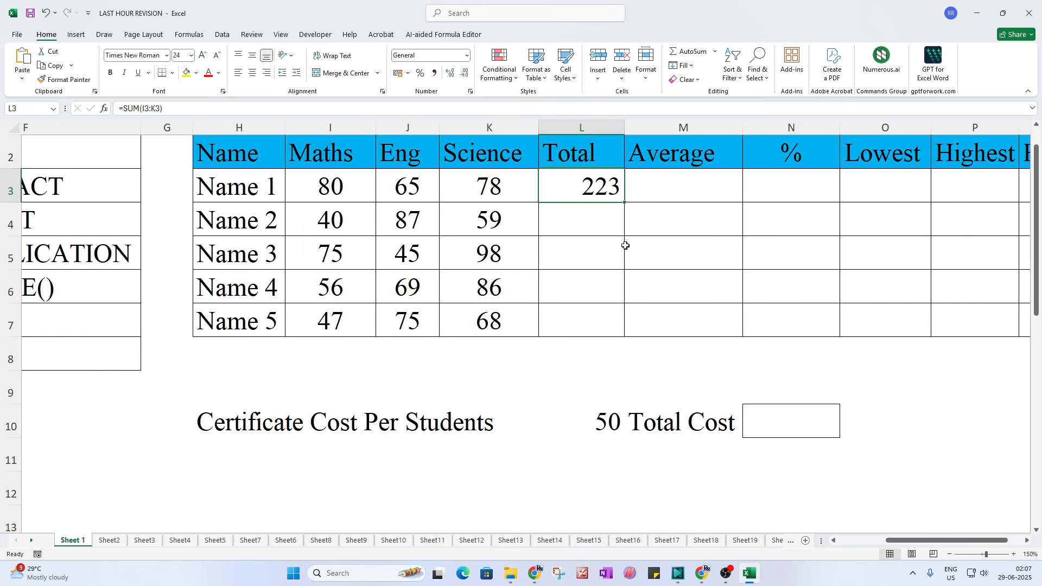
double_click(626, 202)
left_click(582, 364)
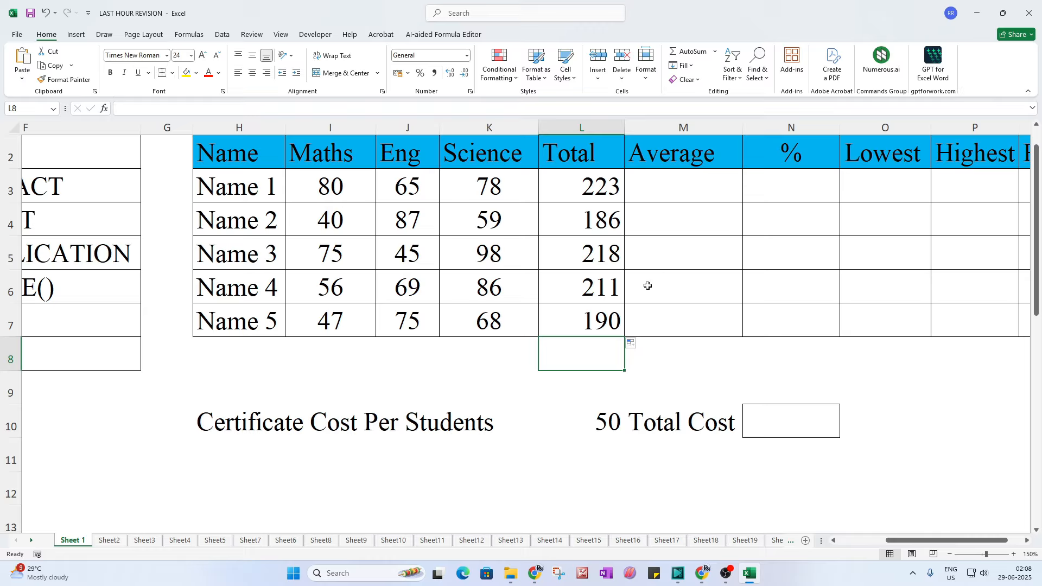
Step: Shade the SUM entry in the BASIC list yellow
left_click(675, 197)
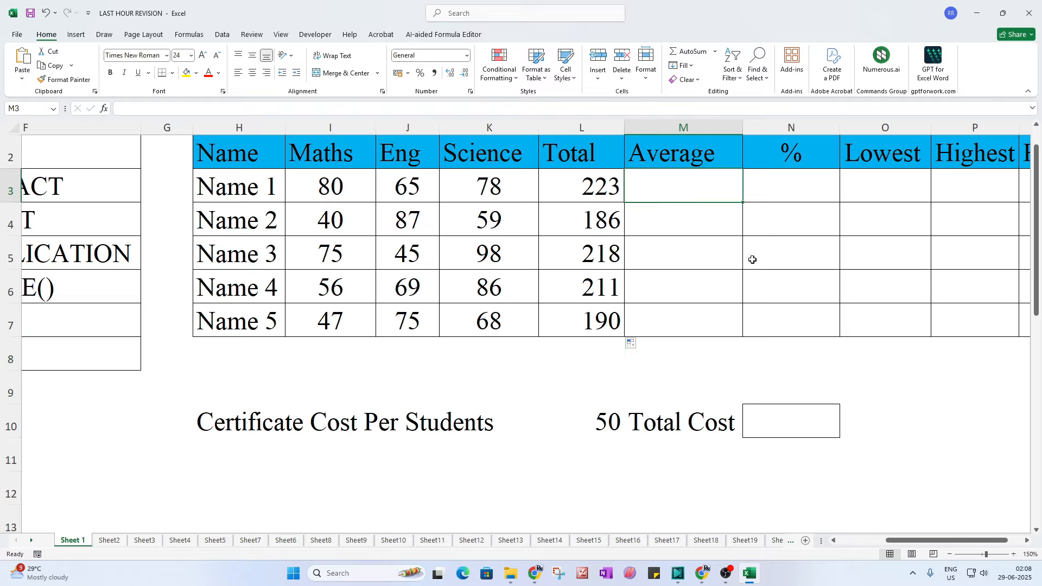
left_click_drag(905, 541, 858, 542)
left_click(375, 199)
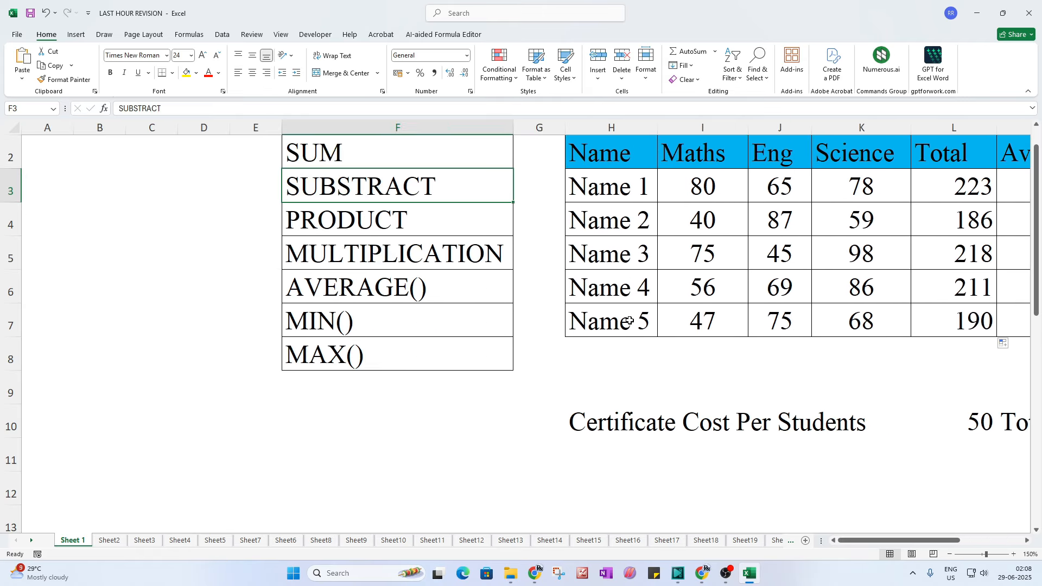
left_click(330, 161)
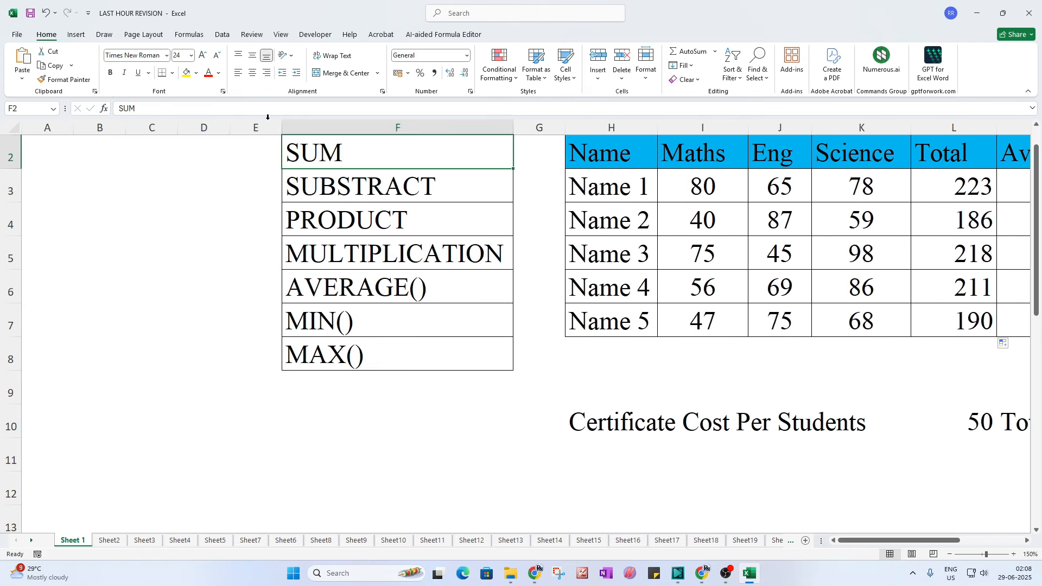
left_click(186, 73)
left_click_drag(896, 540, 934, 540)
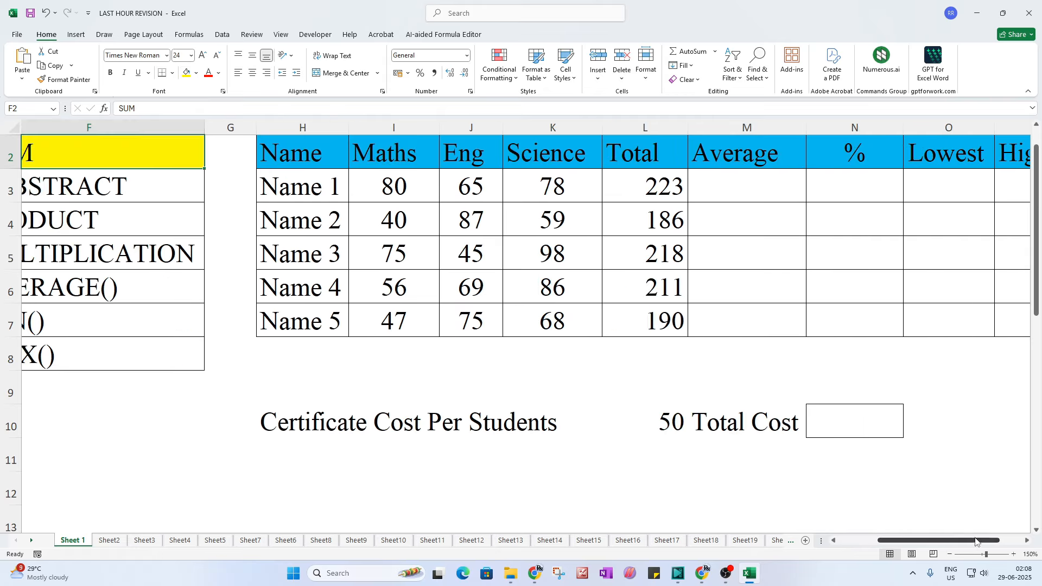
left_click(743, 189)
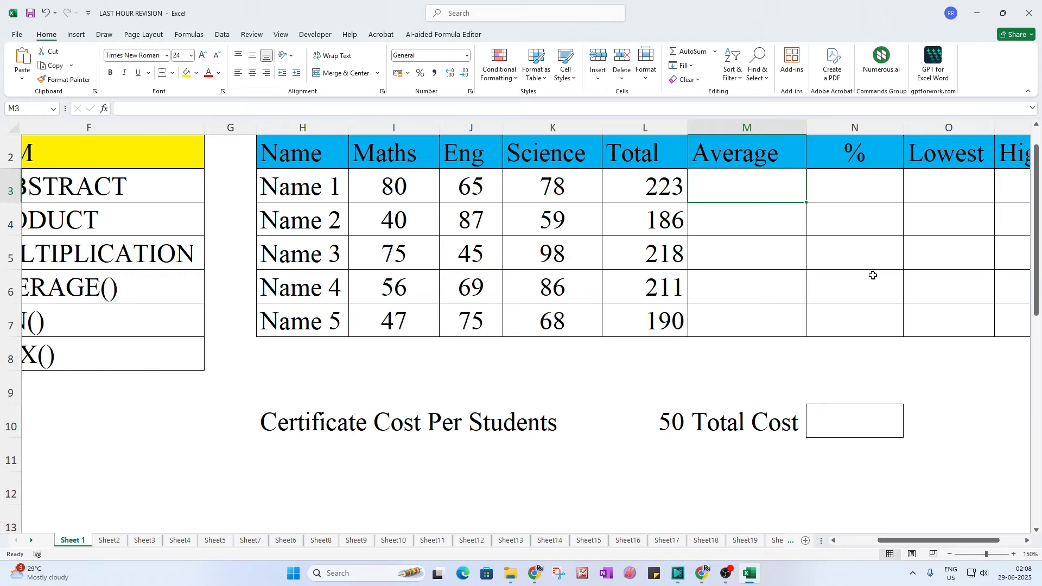
Step: Enter =AVERAGE(I3:K3) for Name 1 and copy it down to Name 5
type("=")
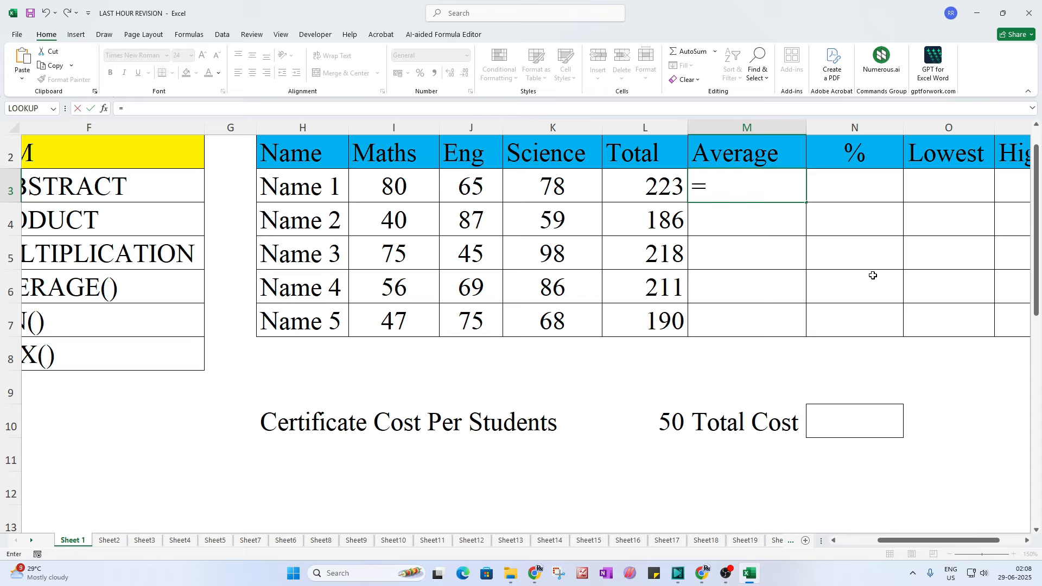
type("avera")
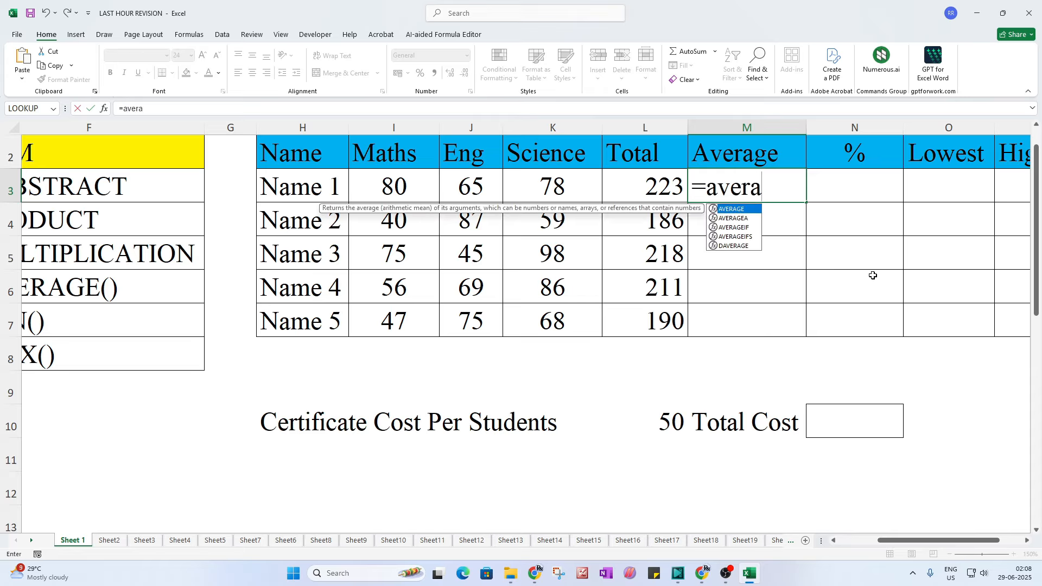
key("Tab")
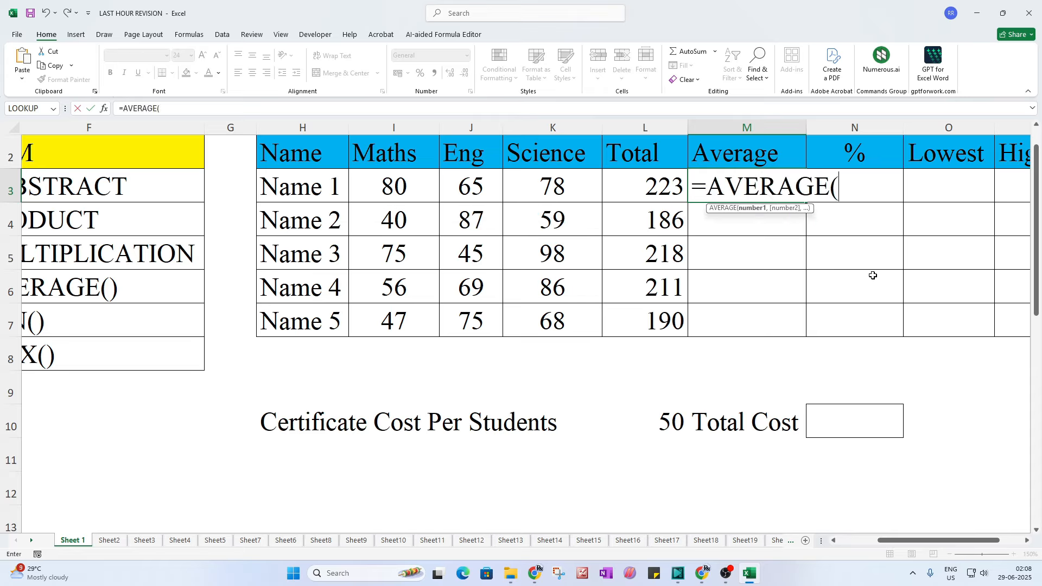
left_click_drag(380, 184, 561, 190)
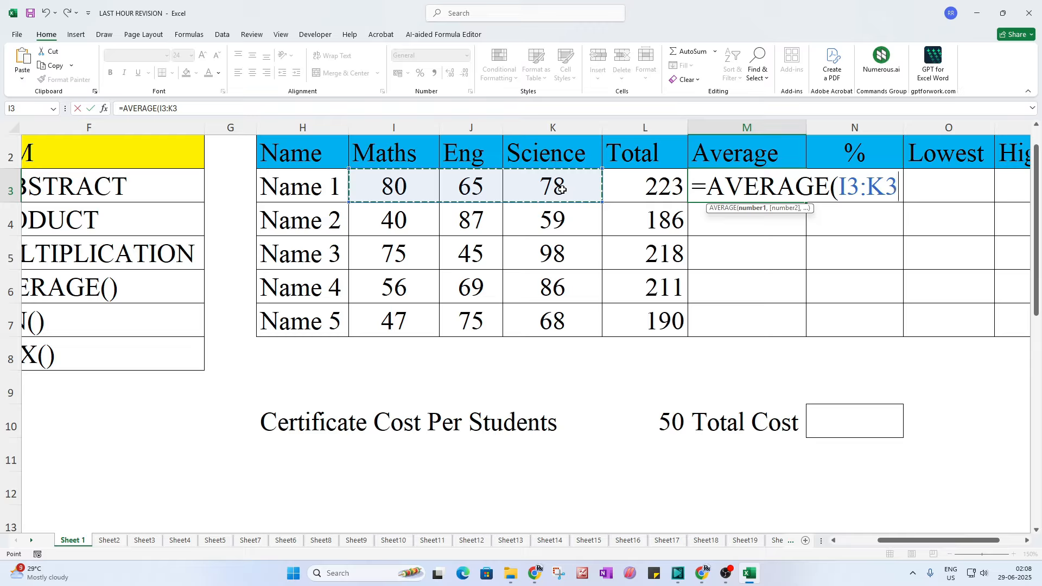
type(")")
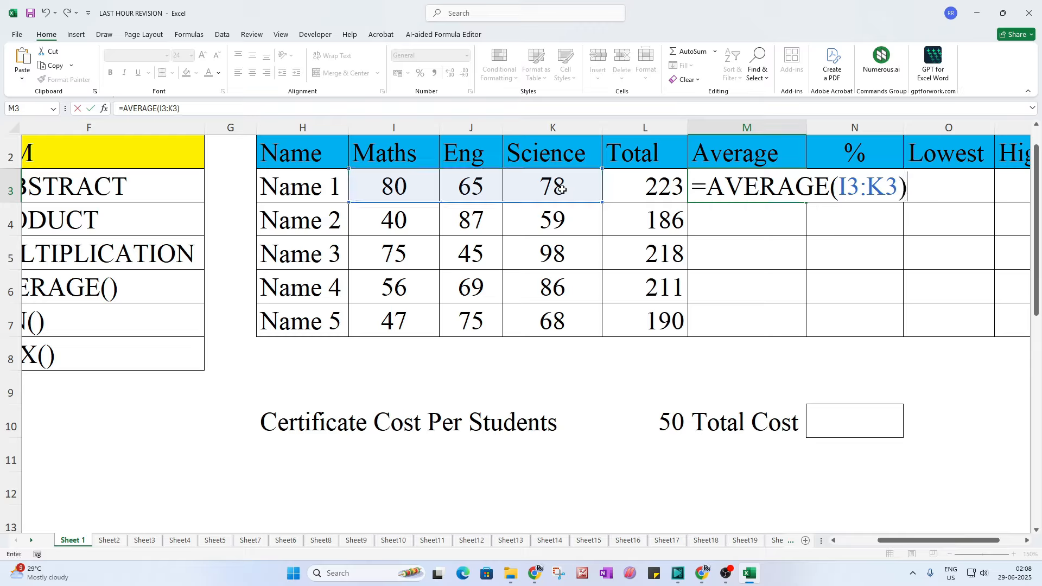
key("Return")
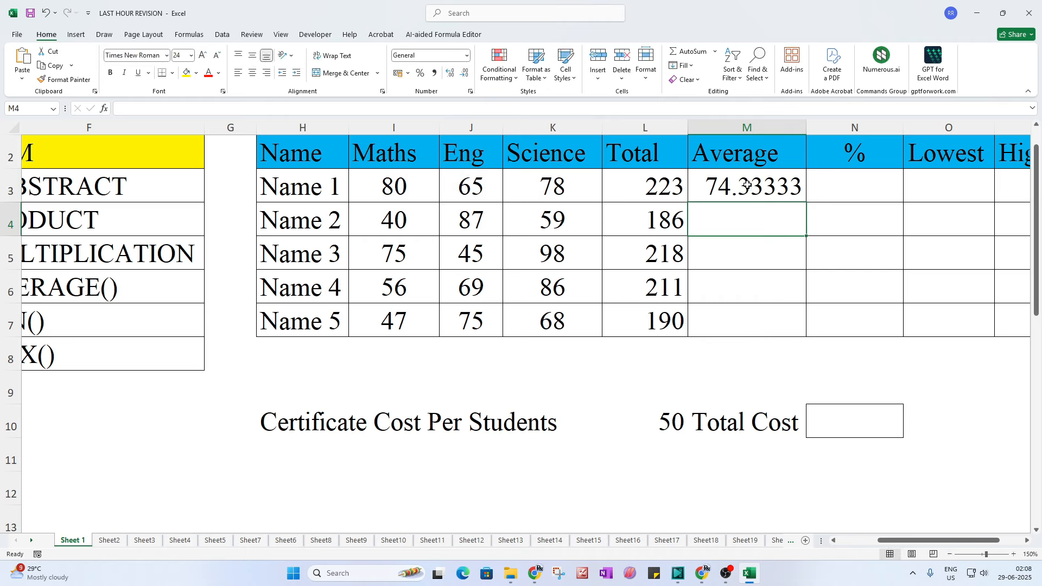
left_click(747, 185)
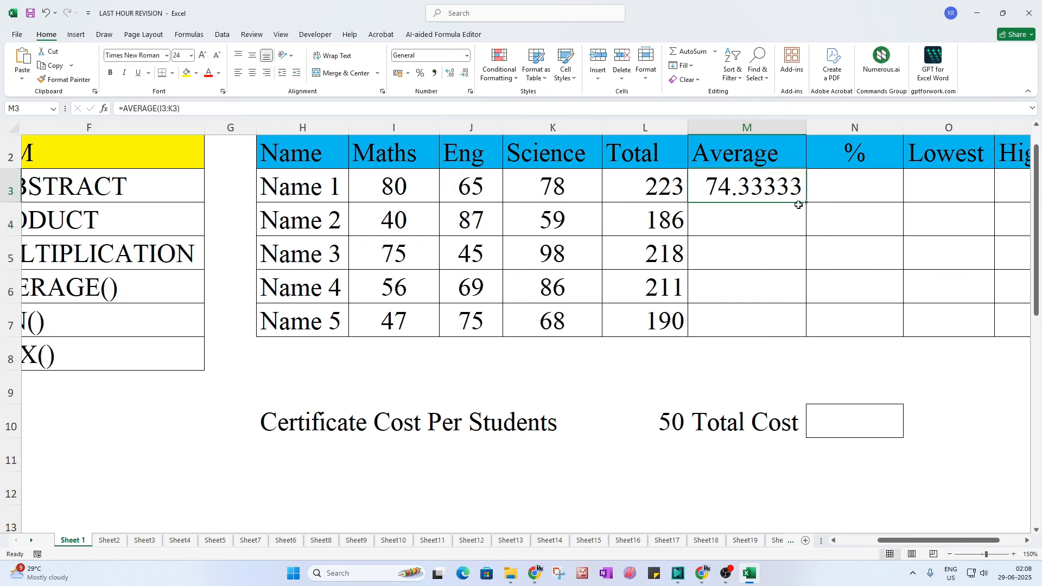
left_click_drag(806, 203, 808, 337)
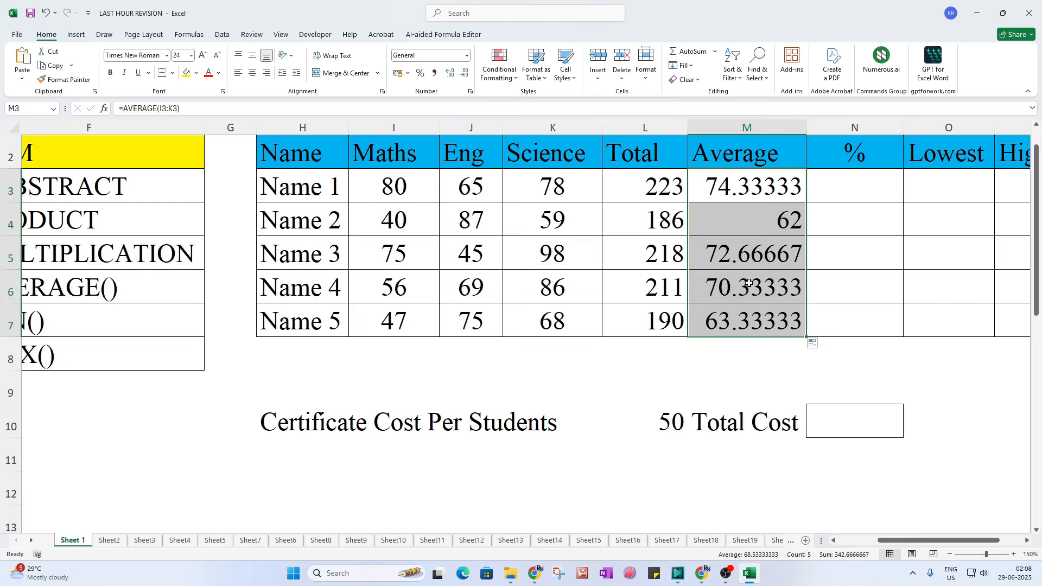
Step: Format the Average results as Number with 2 decimal places, 74.33 through 63.33
right_click(744, 316)
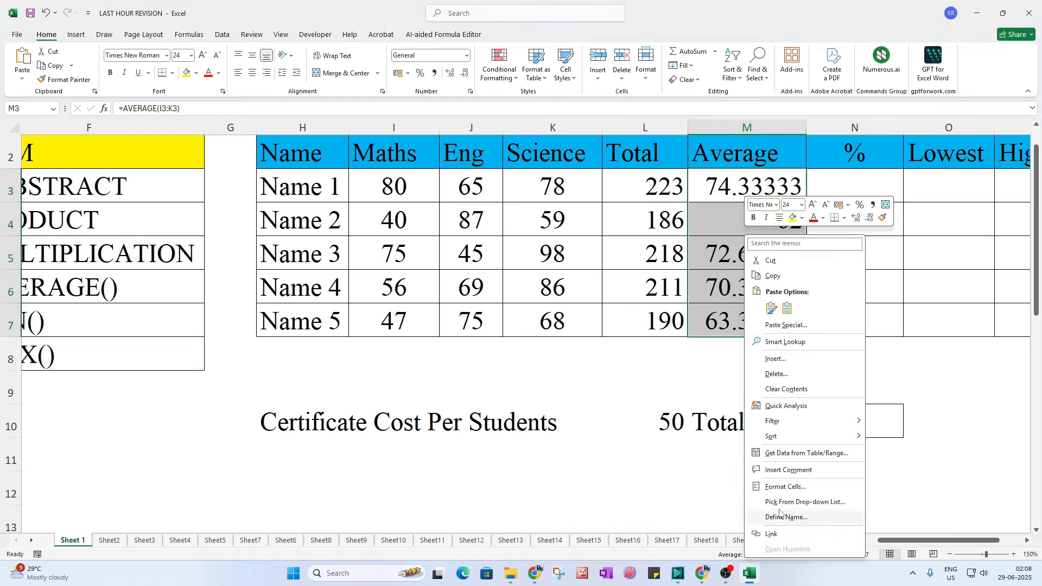
left_click(783, 488)
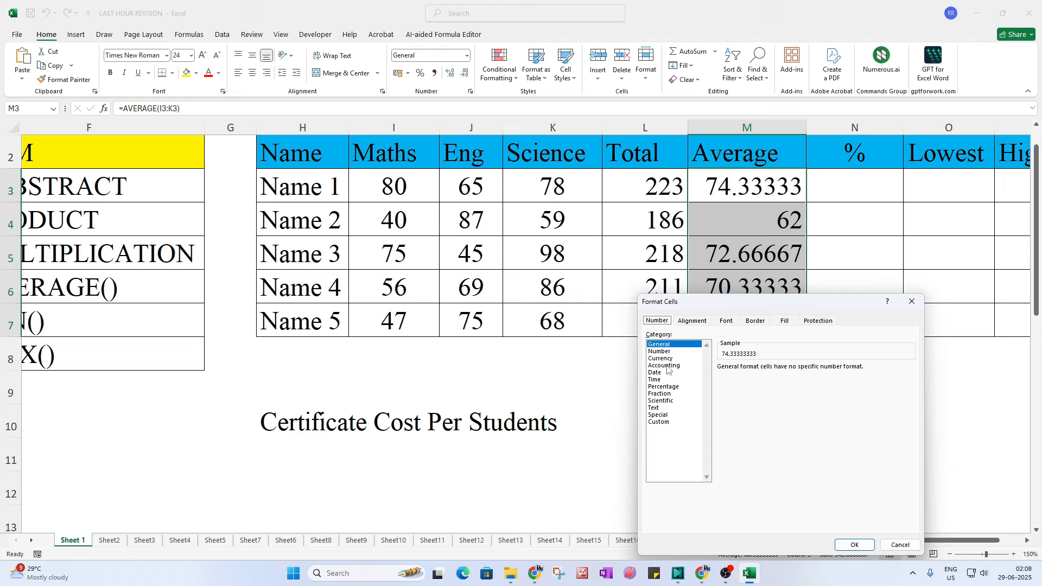
left_click(660, 351)
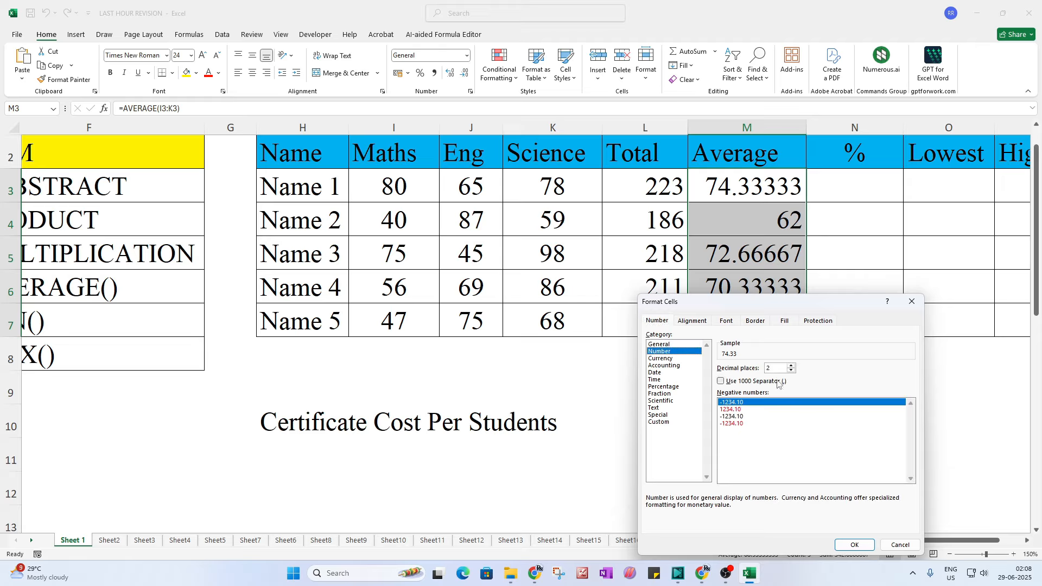
left_click(867, 546)
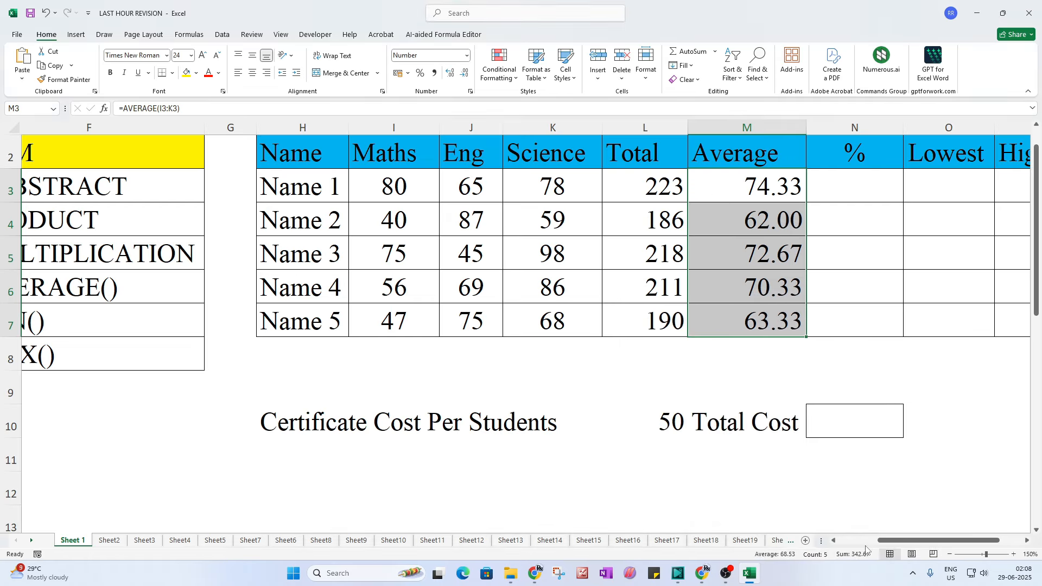
left_click(610, 416)
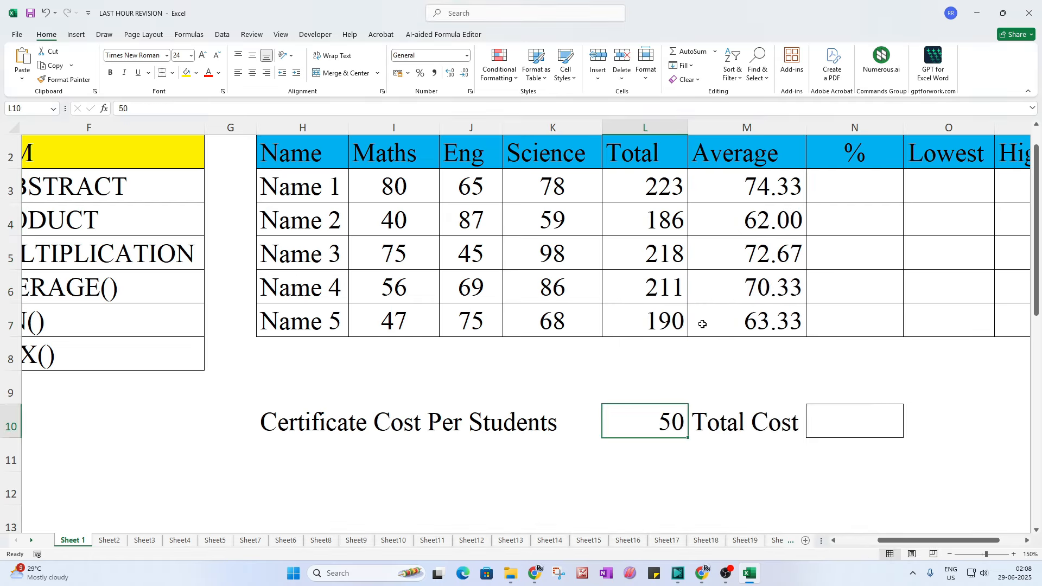
Step: Enter =(L3/300)*100 in N3 and copy it down through N7
left_click(740, 206)
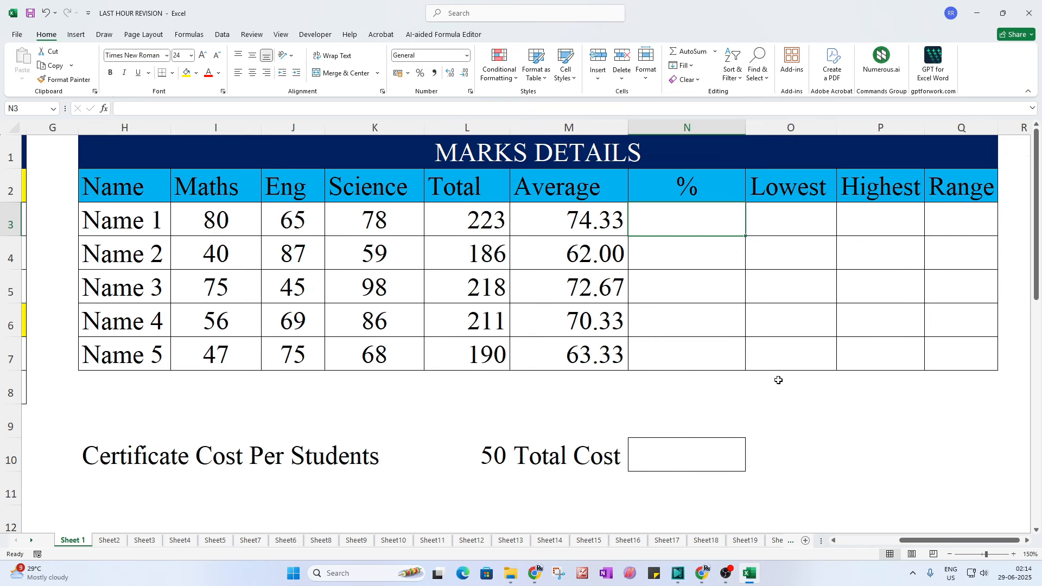
type("=")
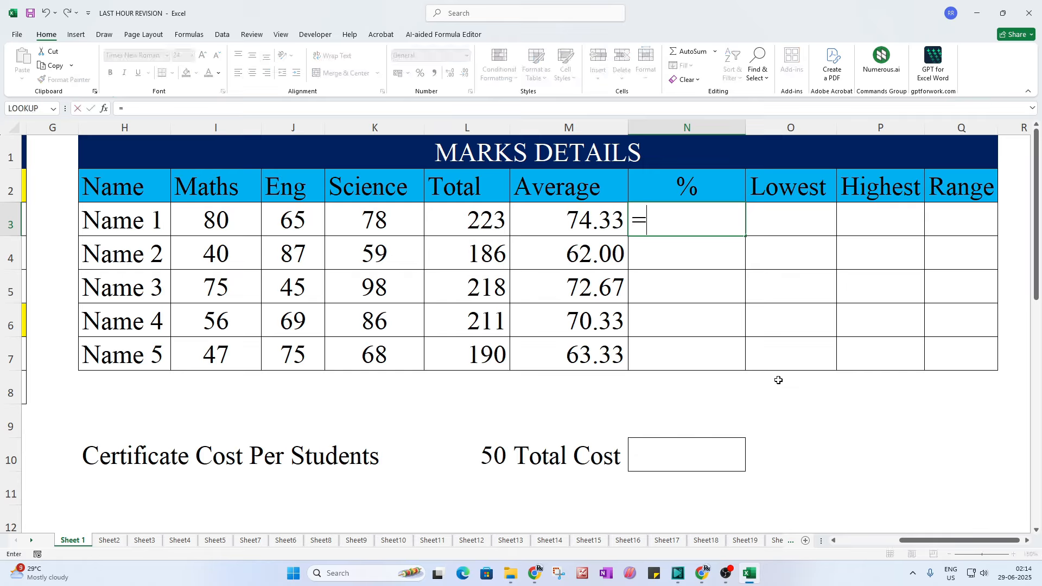
type("(")
left_click(466, 224)
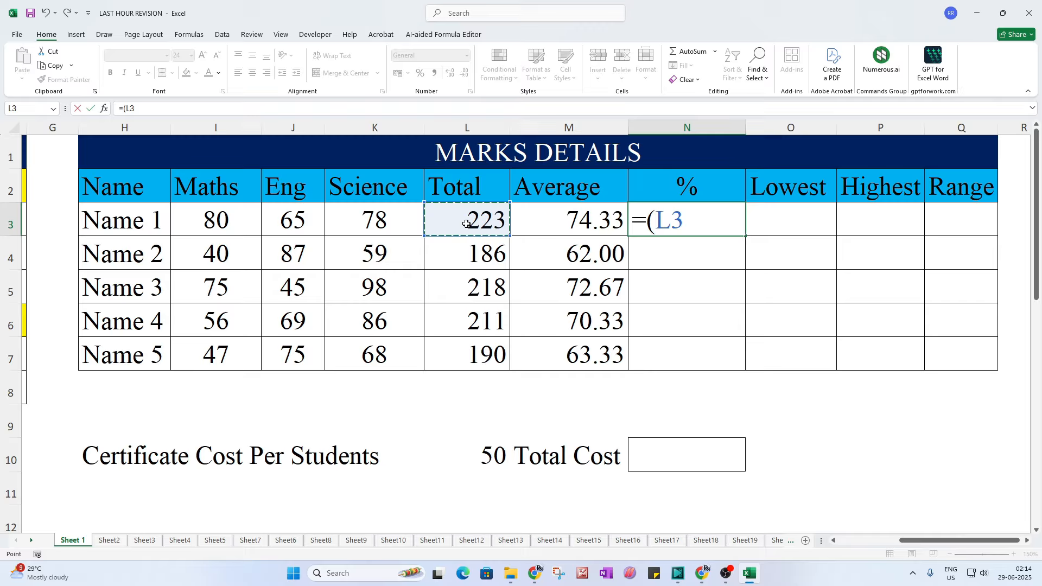
type("/")
type("300")
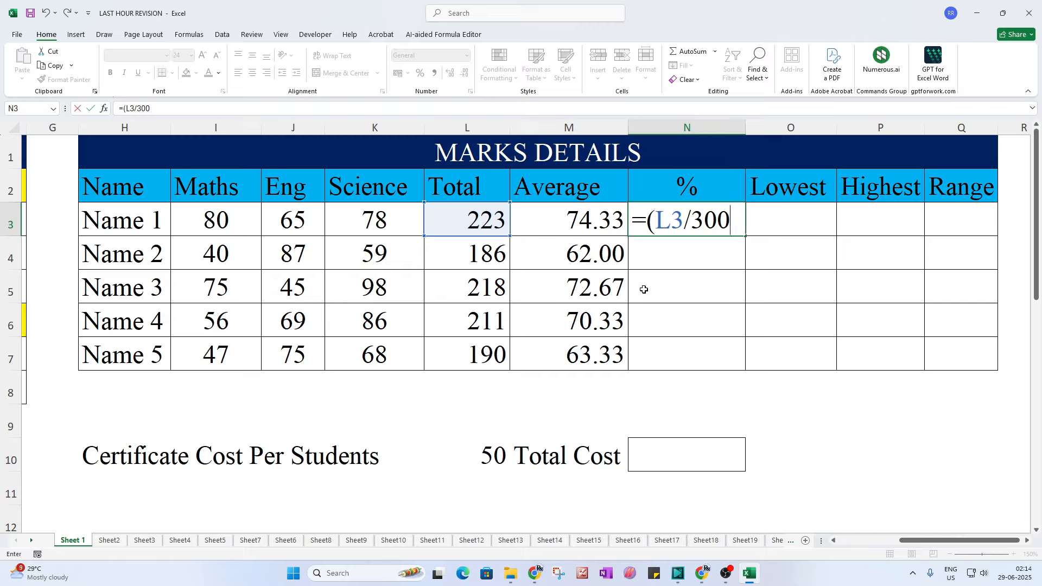
type(")*100")
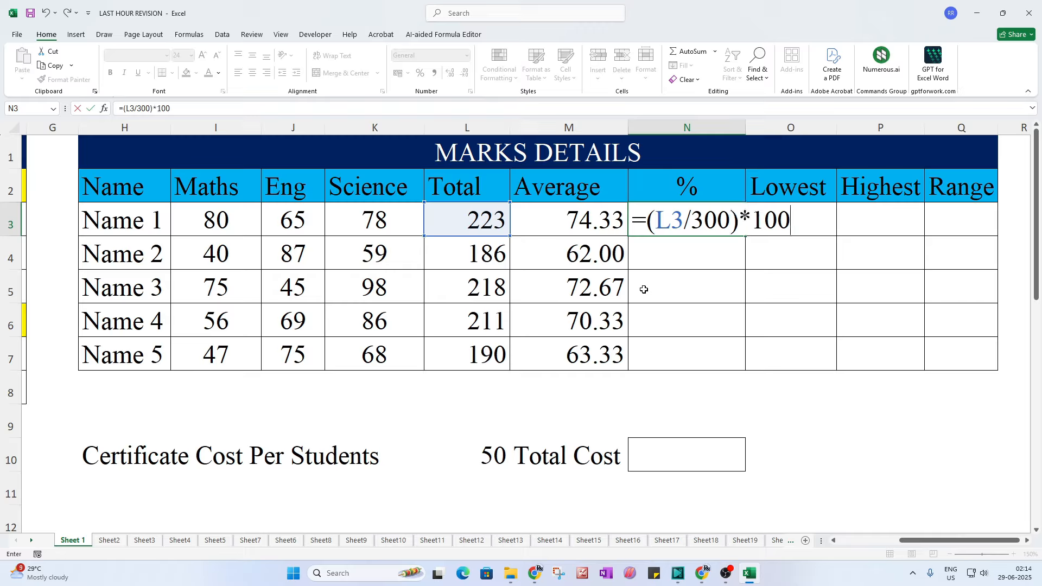
key("Return")
left_click(675, 220)
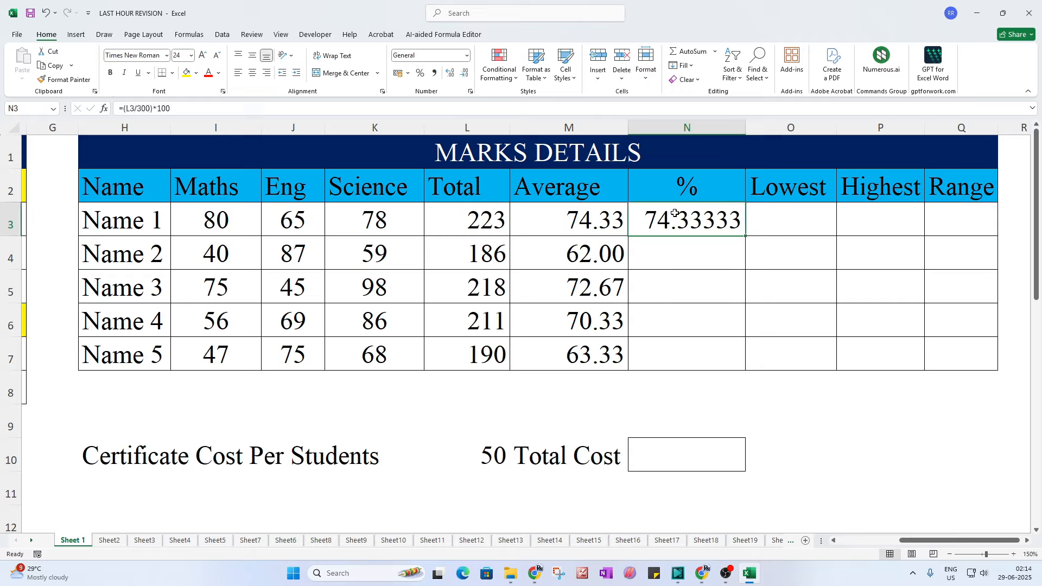
left_click_drag(748, 237, 749, 373)
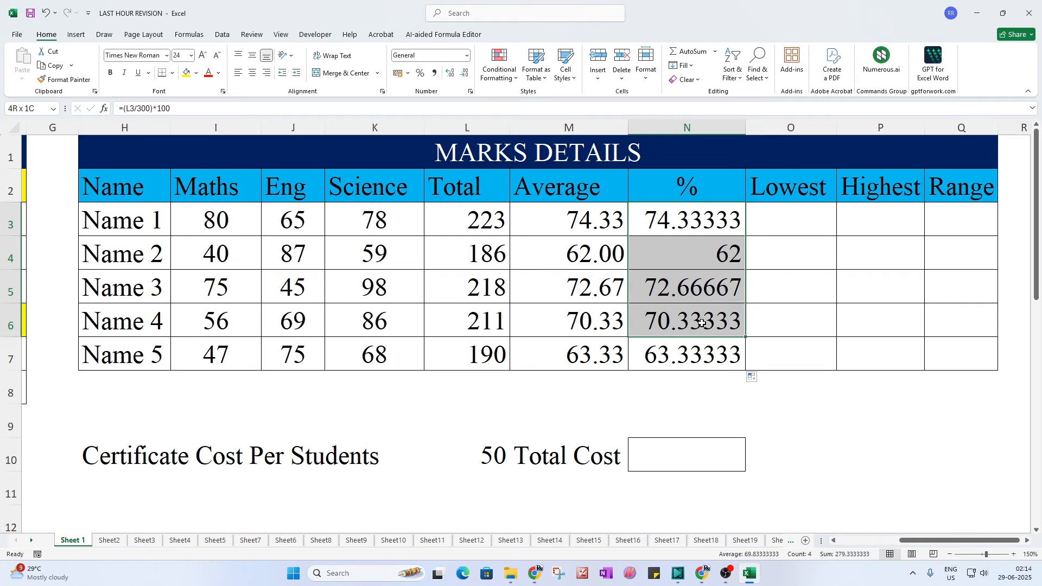
Step: Format the % column cells N3:N7 as Percentage
right_click(704, 352)
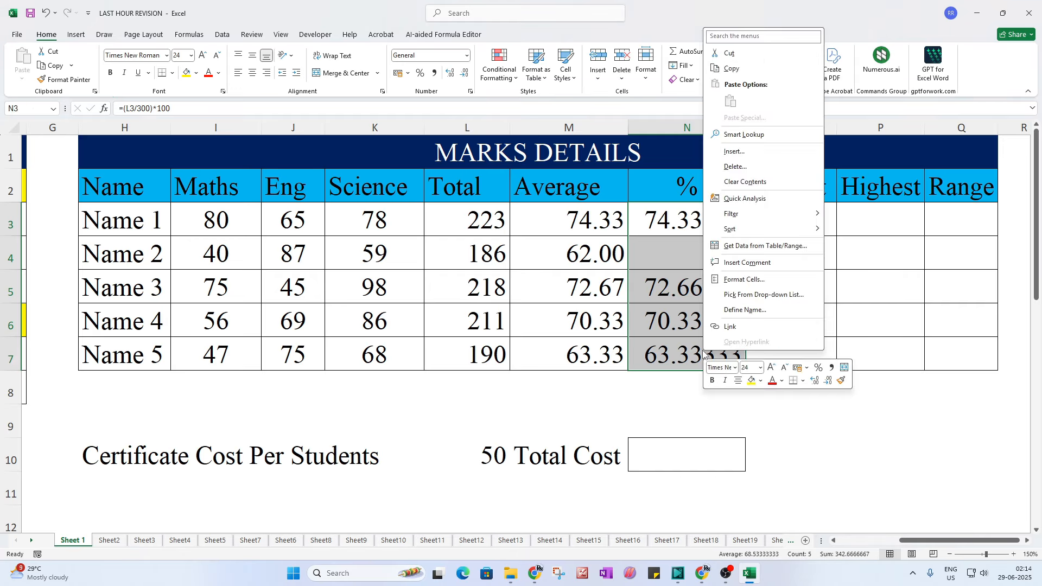
left_click(743, 279)
left_click(614, 203)
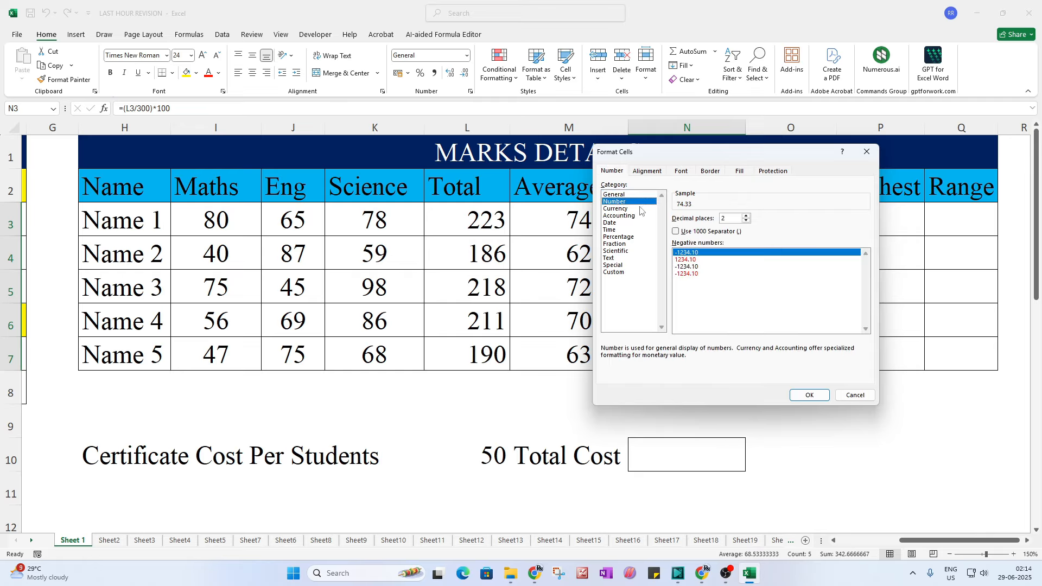
left_click(617, 238)
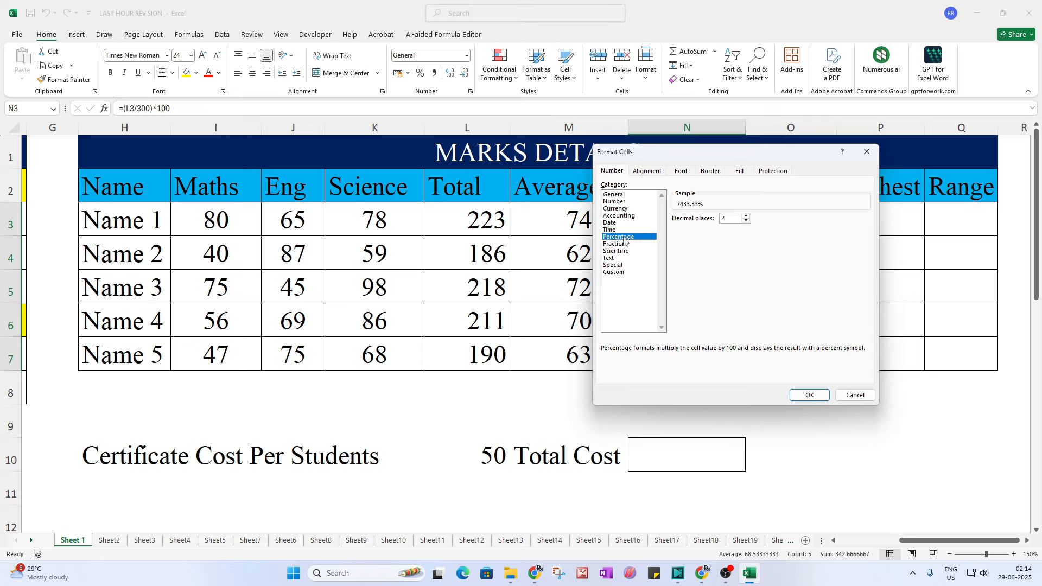
left_click(809, 395)
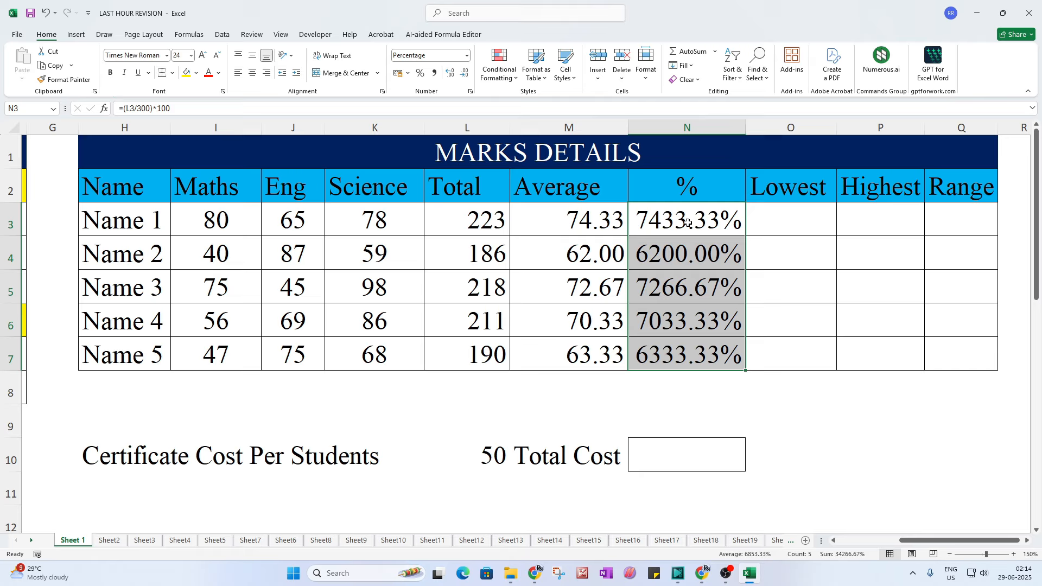
Step: Append /100 to N3's formula and refill it to N7, showing 74.33% to 63.33%
double_click(687, 222)
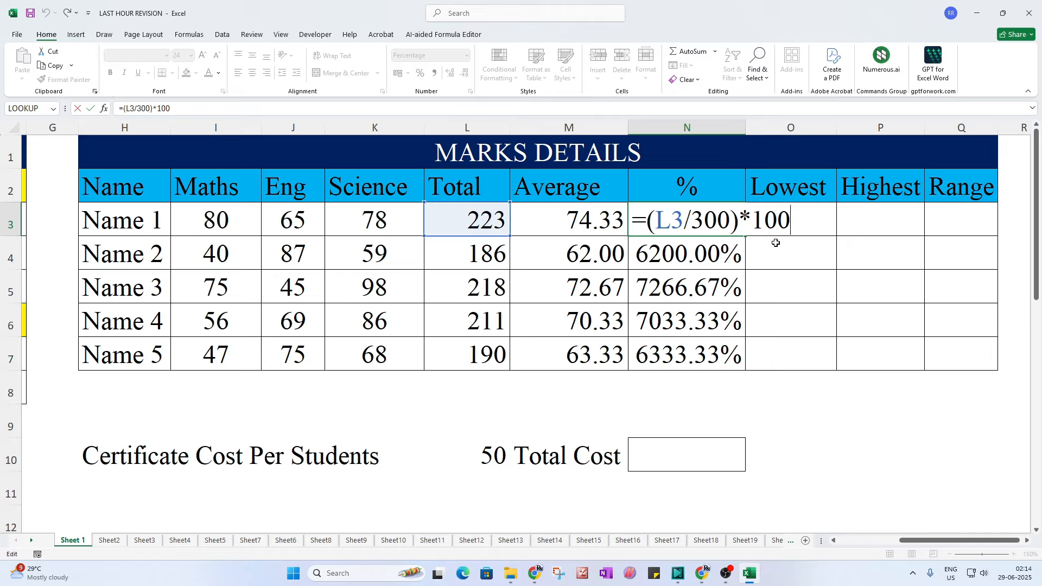
type("/100")
key("Return")
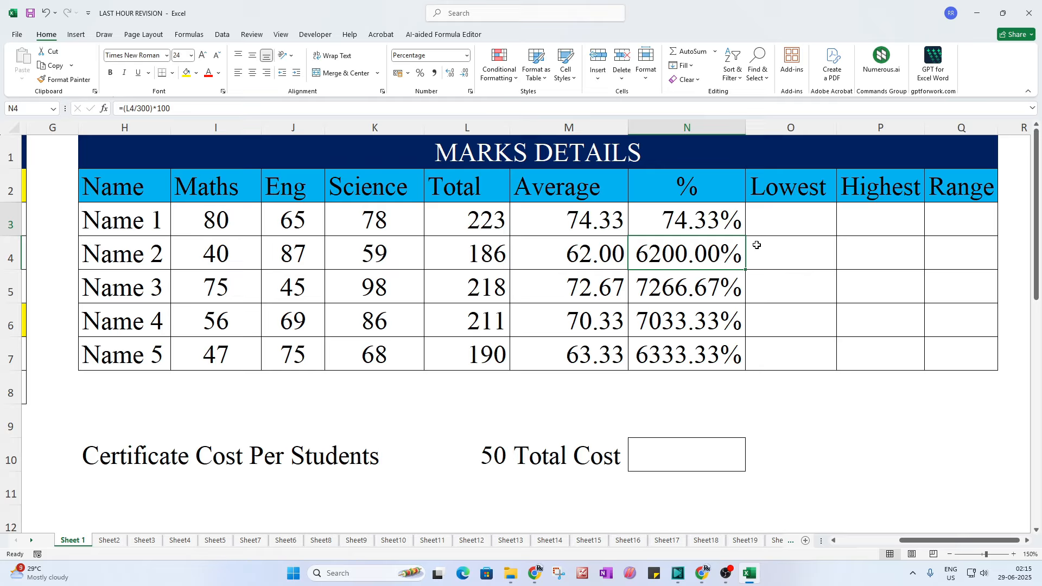
left_click(714, 224)
left_click_drag(745, 237, 755, 368)
left_click(818, 407)
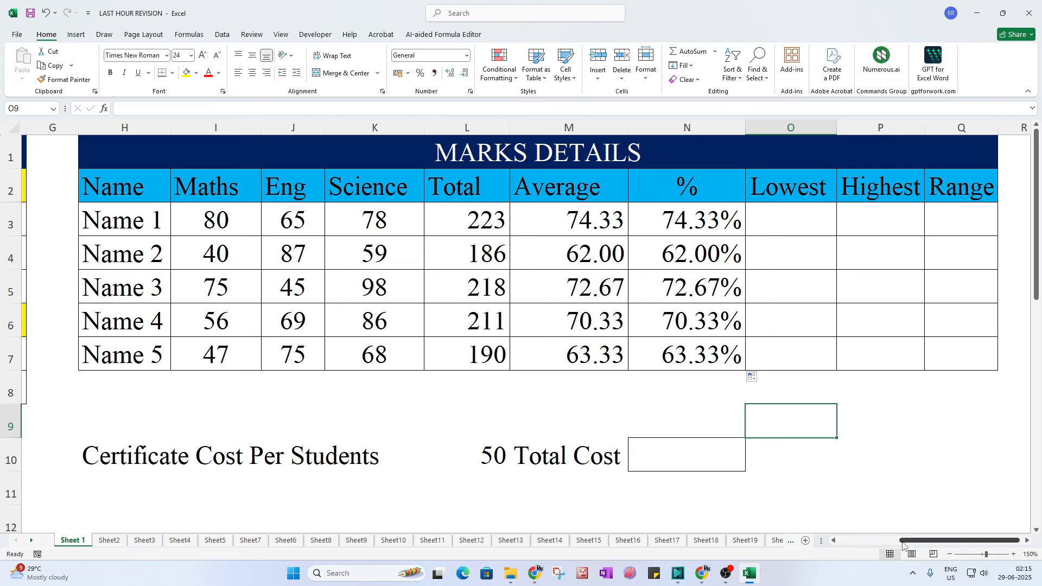
left_click_drag(901, 540, 951, 537)
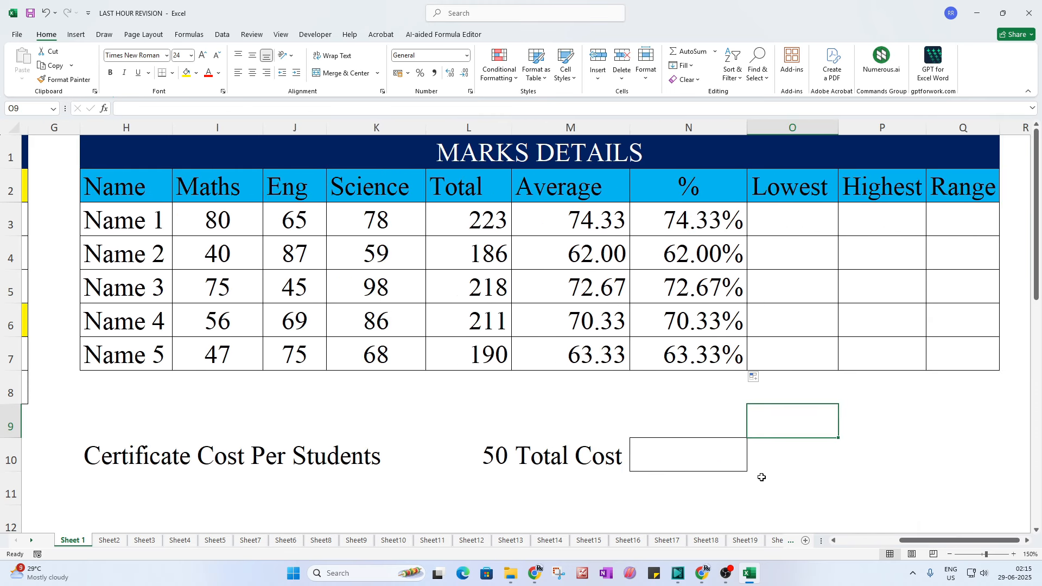
left_click(160, 225)
left_click(220, 225)
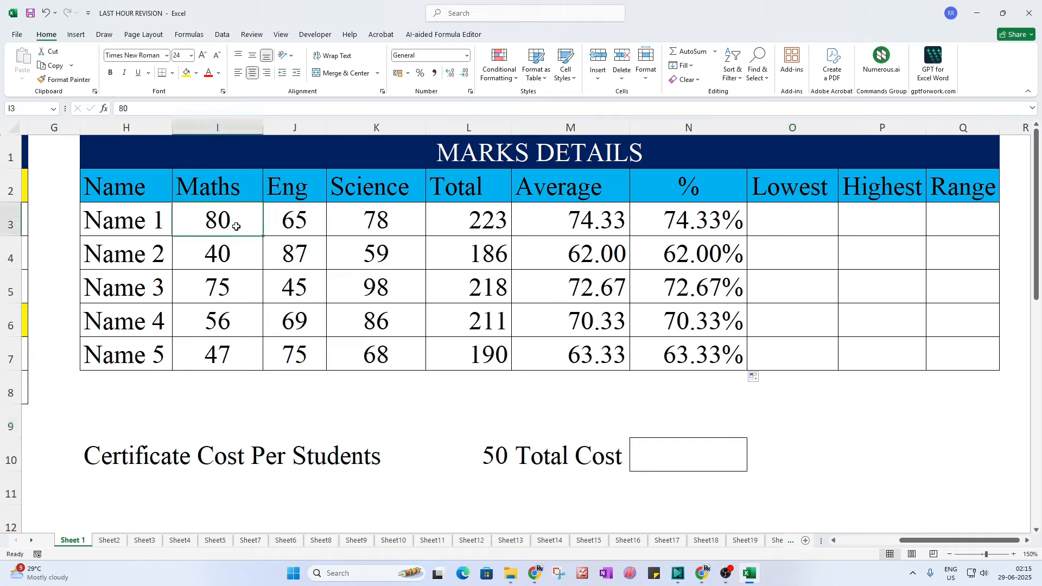
left_click(311, 223)
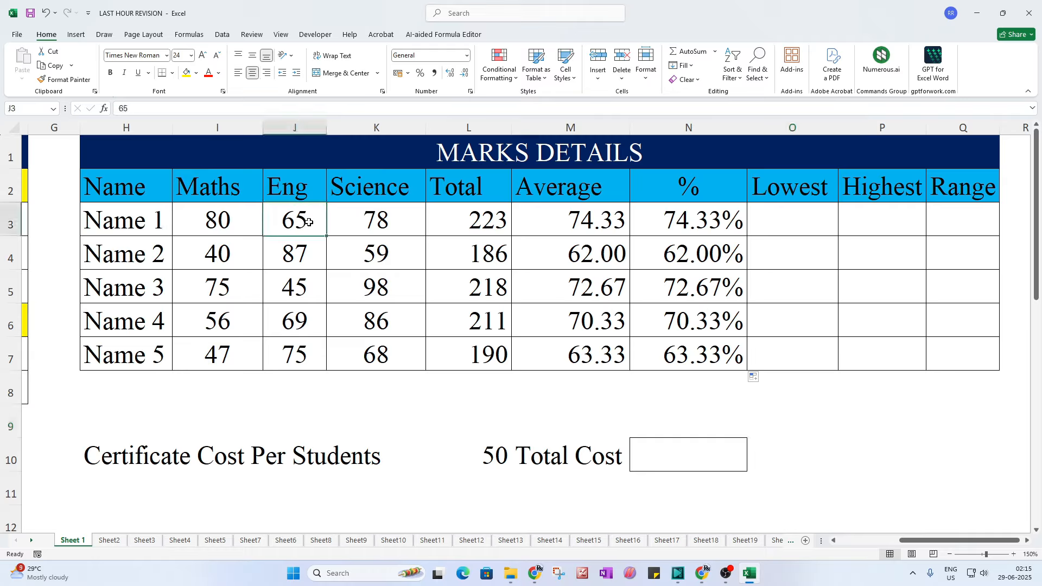
left_click(389, 218)
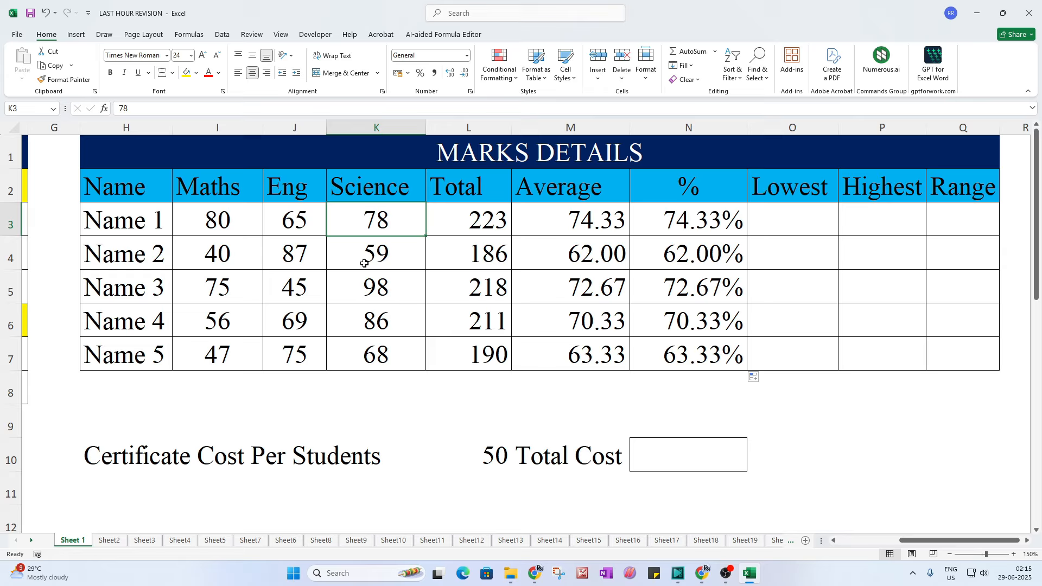
left_click(1021, 450)
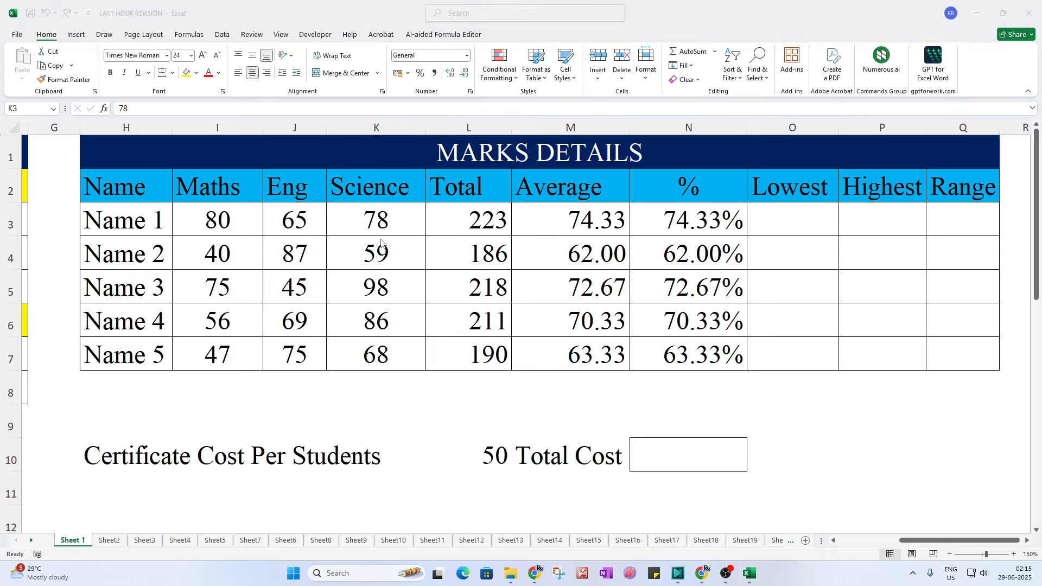
left_click(290, 231)
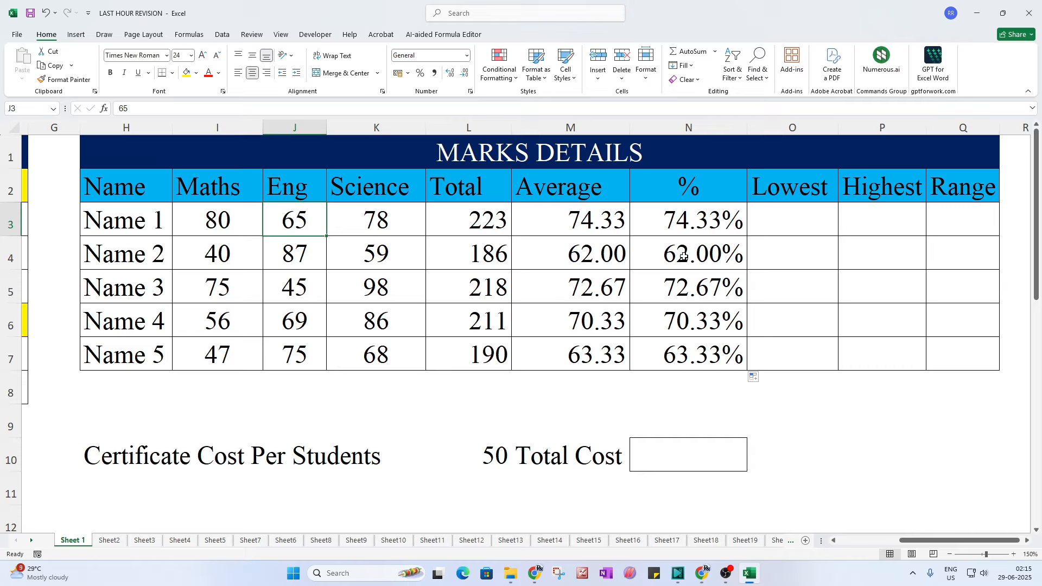
left_click(774, 230)
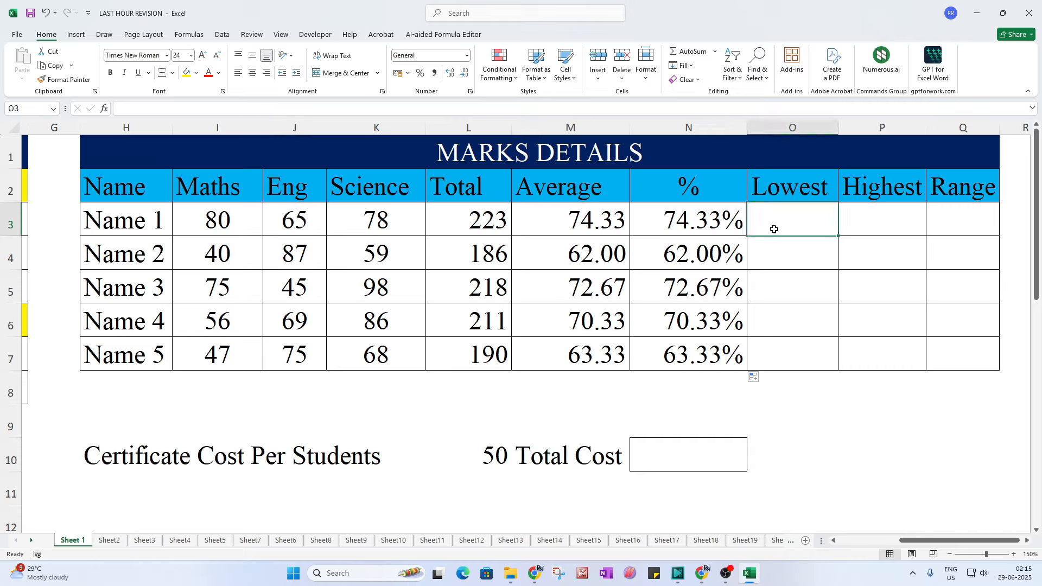
type("65")
key("Return")
left_click(774, 230)
key("Delete")
left_click(870, 226)
type("80")
key("Return")
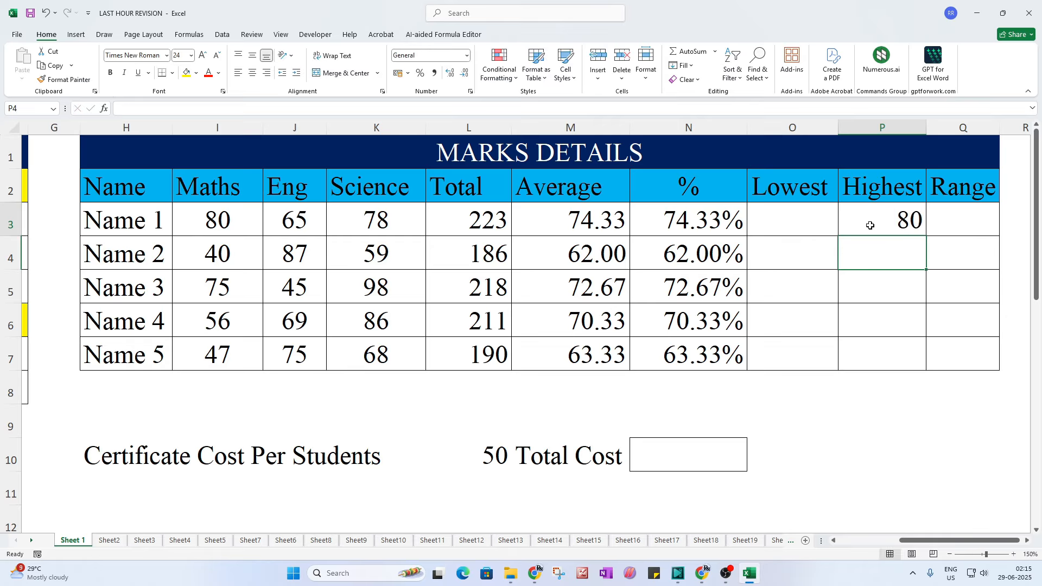
left_click(871, 226)
key("Delete")
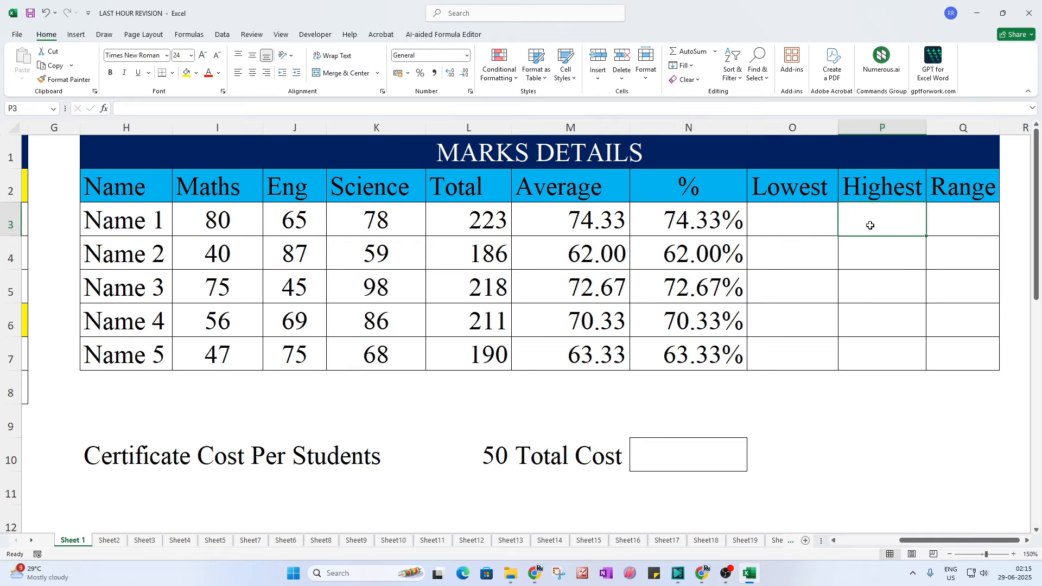
left_click(797, 218)
Step: Enter =MIN(I3:K3) in O3 and copy it down, giving 65, 40, 45, 56, 47
type("=")
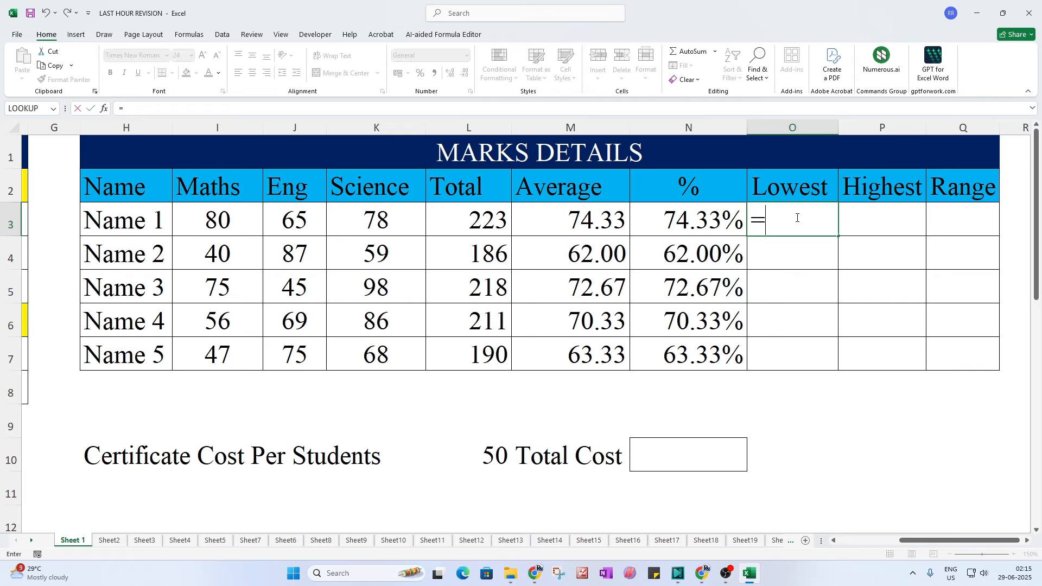
type("min")
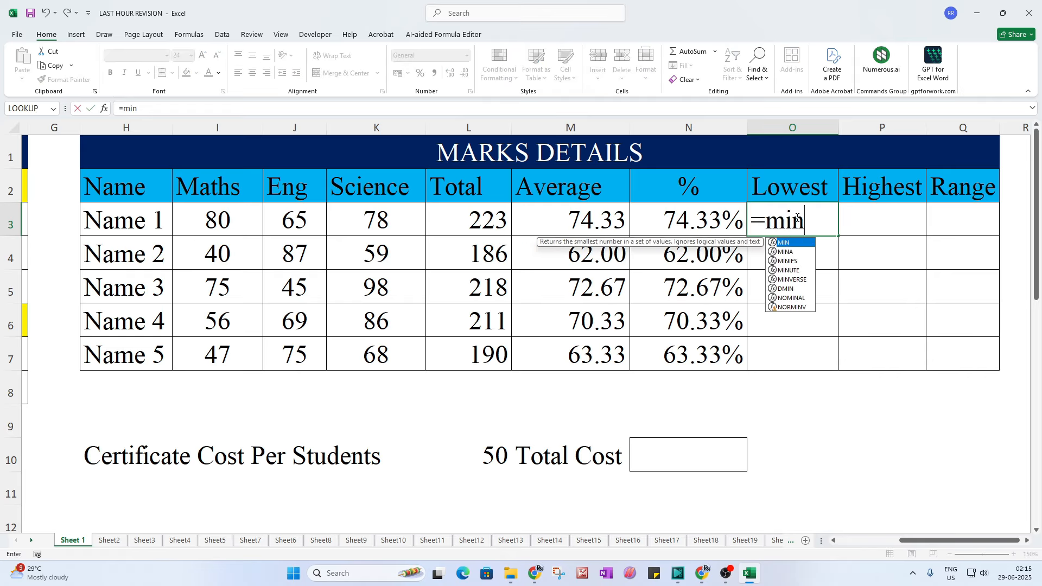
key("Tab")
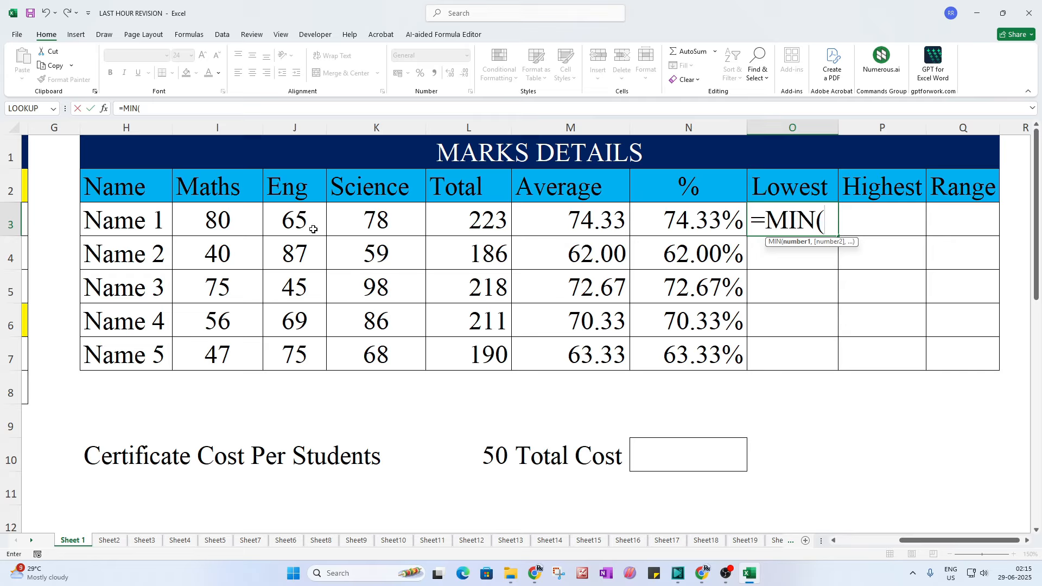
left_click_drag(244, 221, 371, 221)
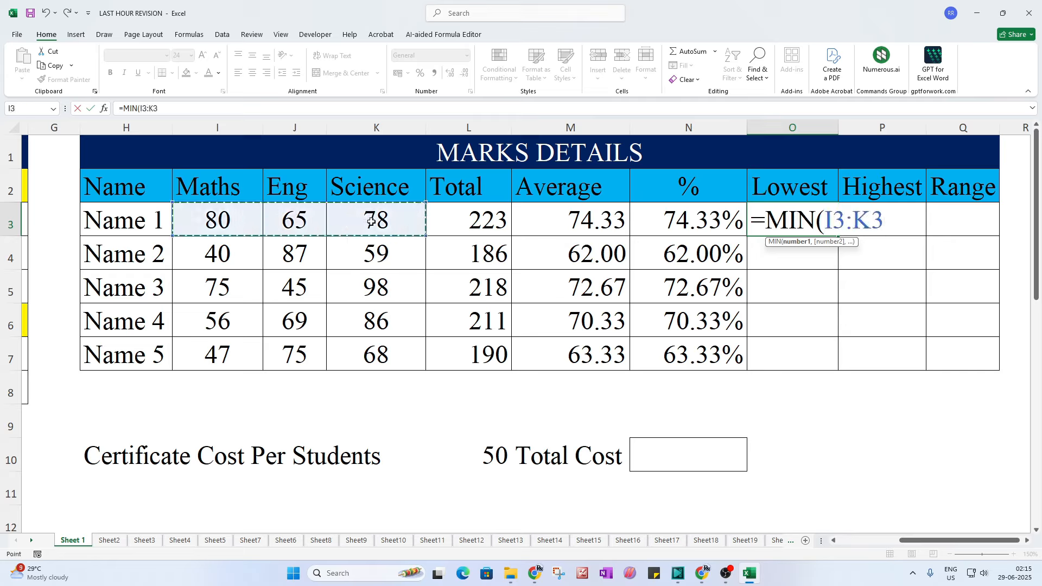
type(")")
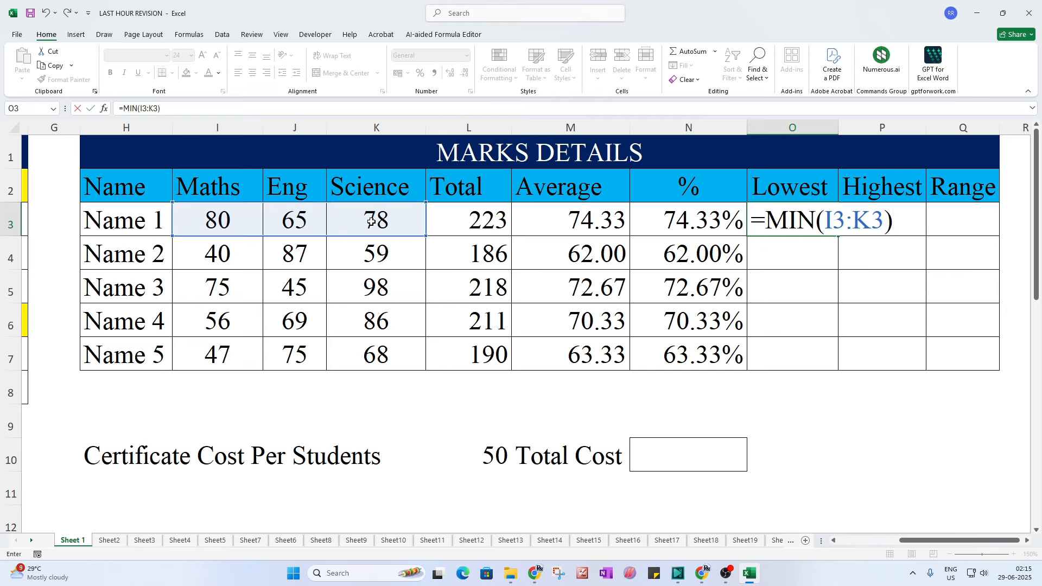
key("Return")
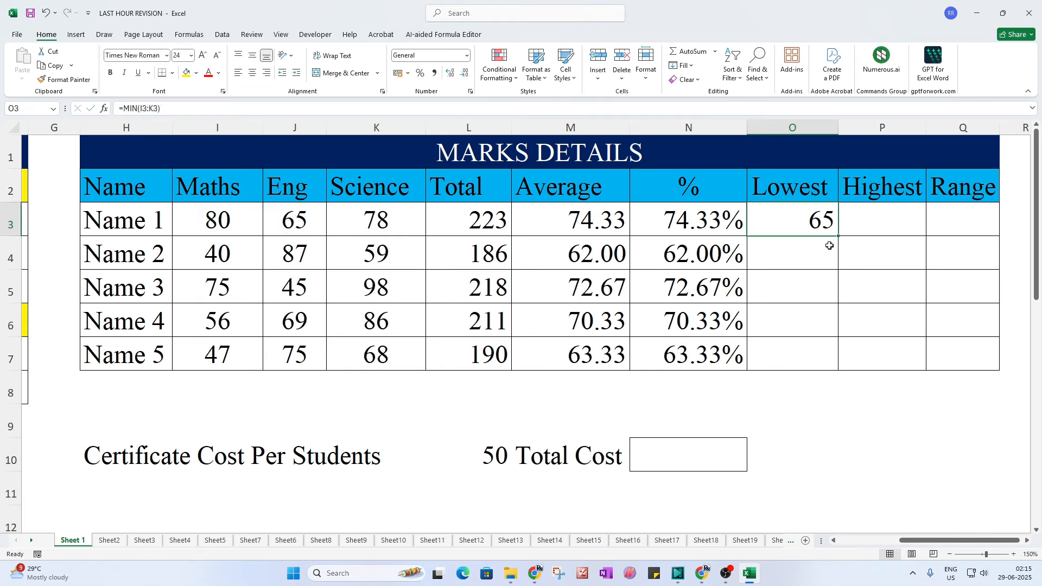
left_click(298, 219)
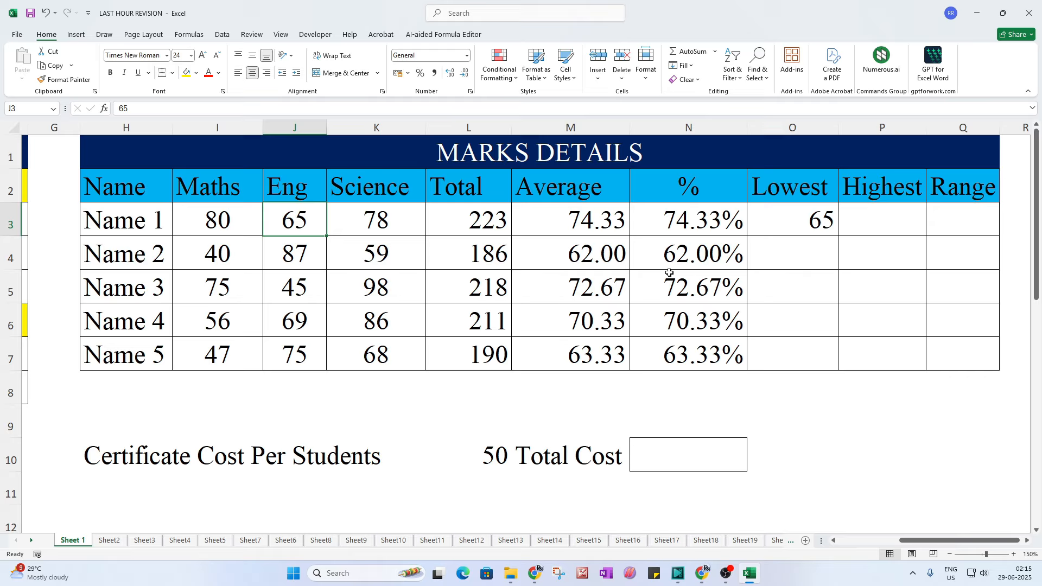
left_click(838, 238)
left_click_drag(839, 237, 841, 371)
Step: Enter =MAX(I3:K3) in P3 and copy it down, giving 80, 87, 98, 86, 75
left_click(897, 235)
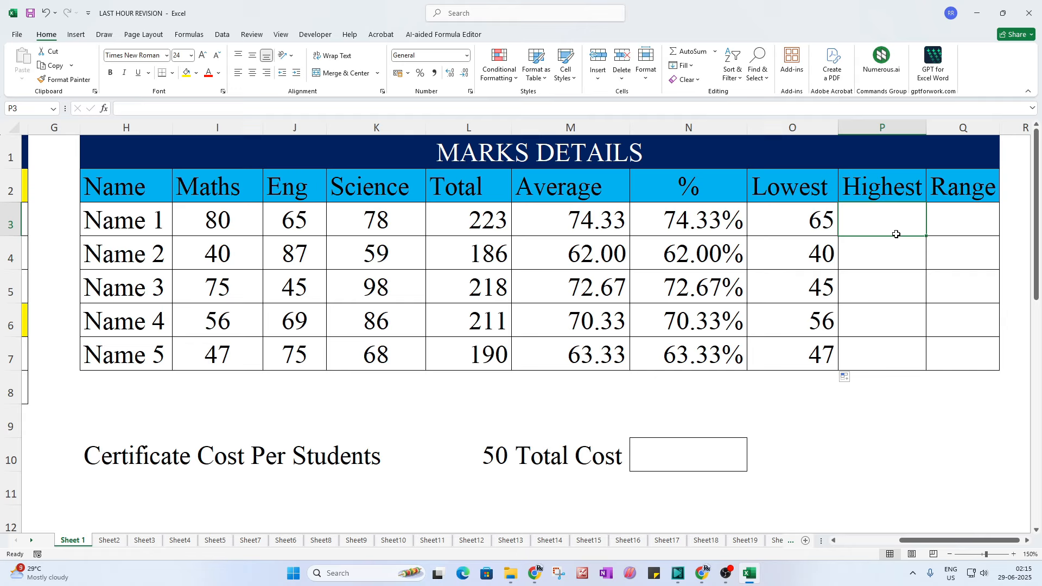
type("=max")
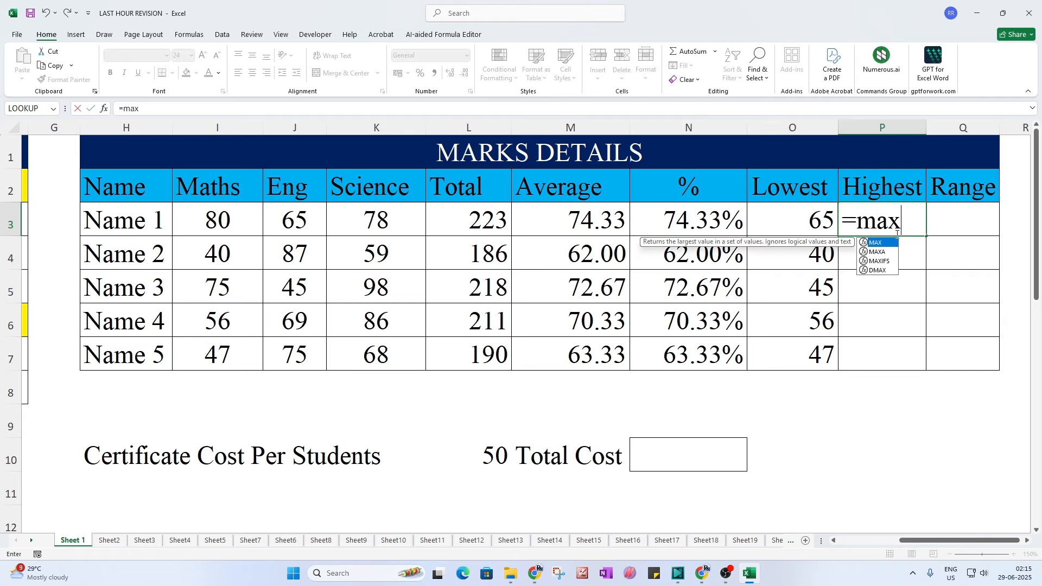
type("(")
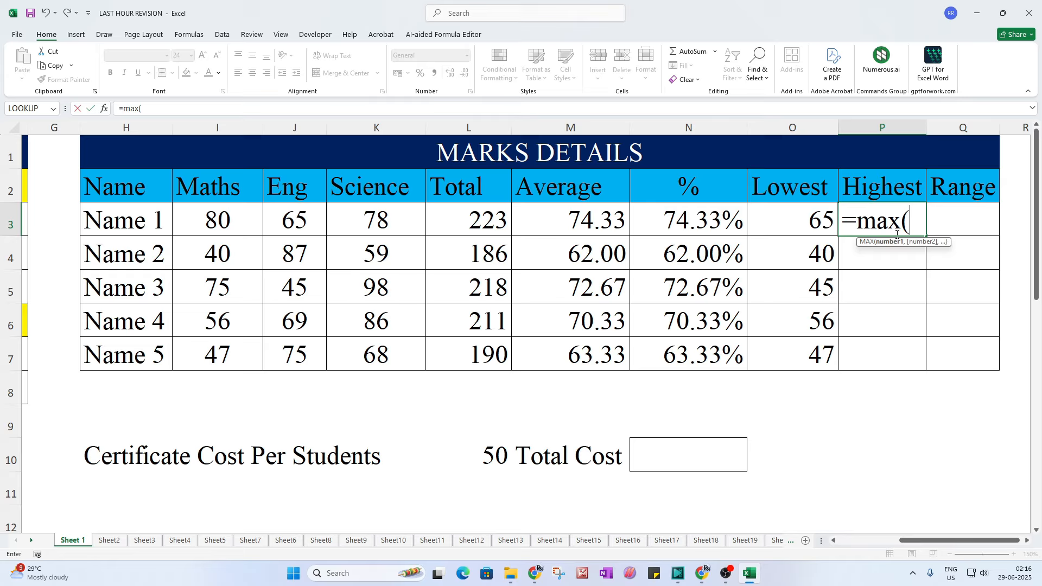
left_click(210, 224)
left_click_drag(210, 224, 397, 223)
type(")")
key("Return")
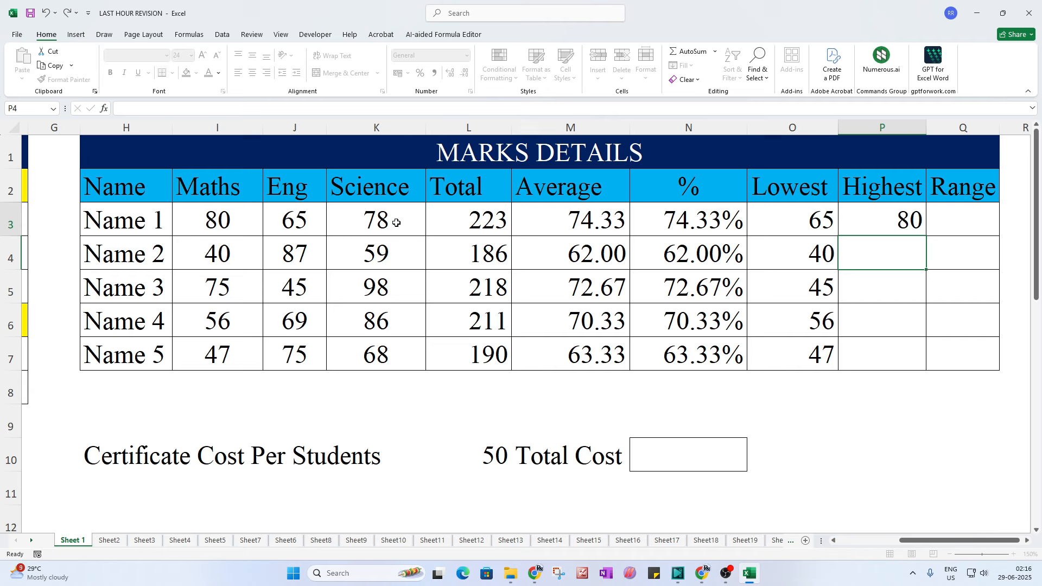
left_click(913, 232)
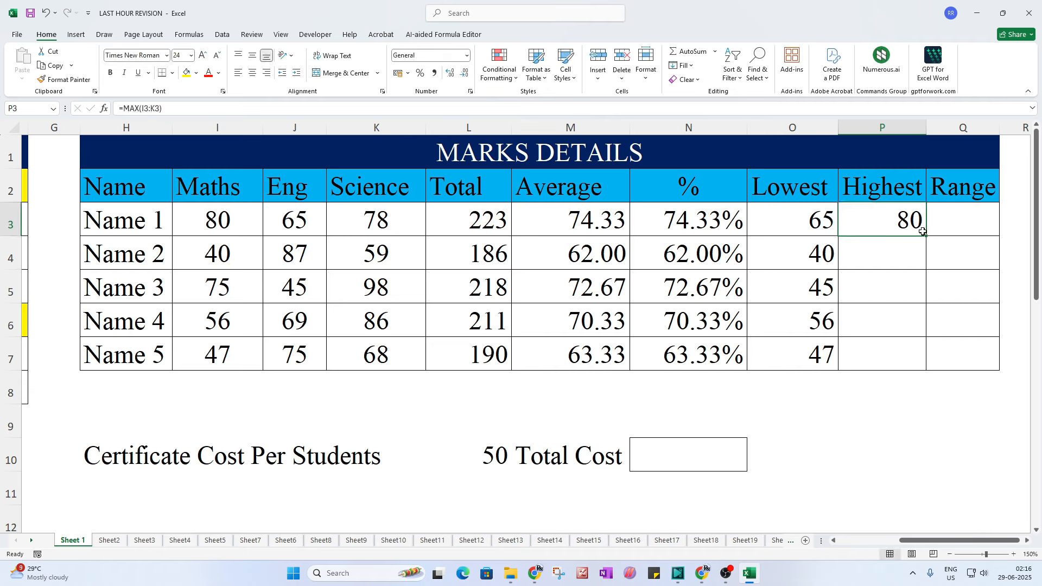
left_click_drag(926, 235, 908, 358)
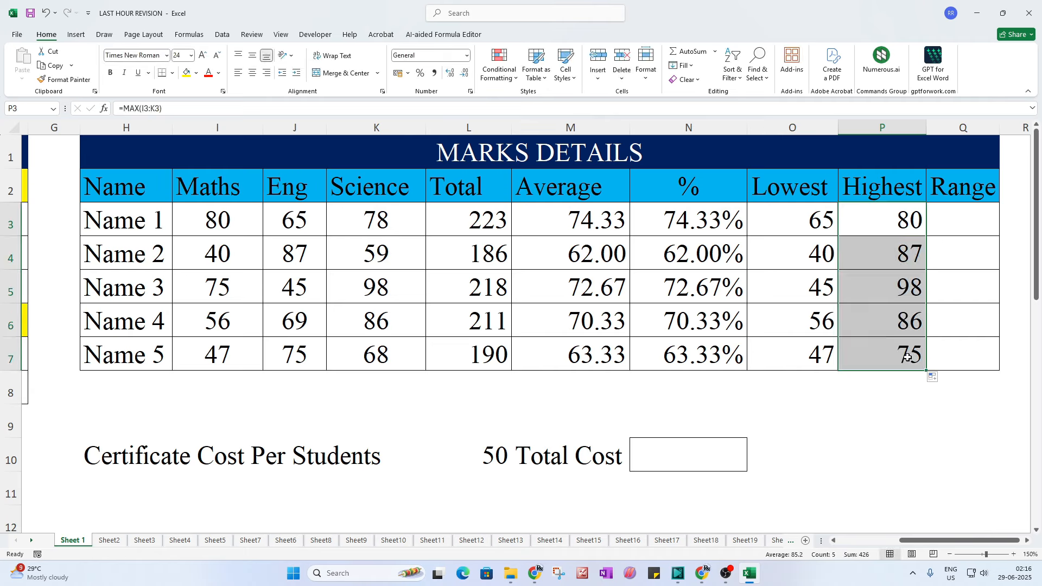
Step: Center and middle-align the Lowest and Highest values in O3:P7
left_click_drag(811, 224, 912, 361)
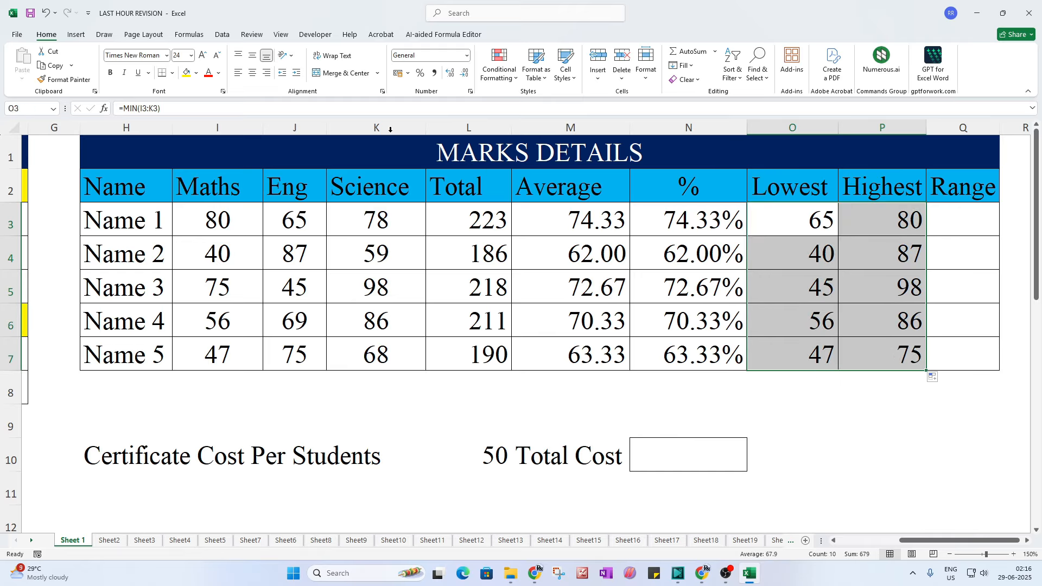
left_click(252, 72)
left_click(253, 55)
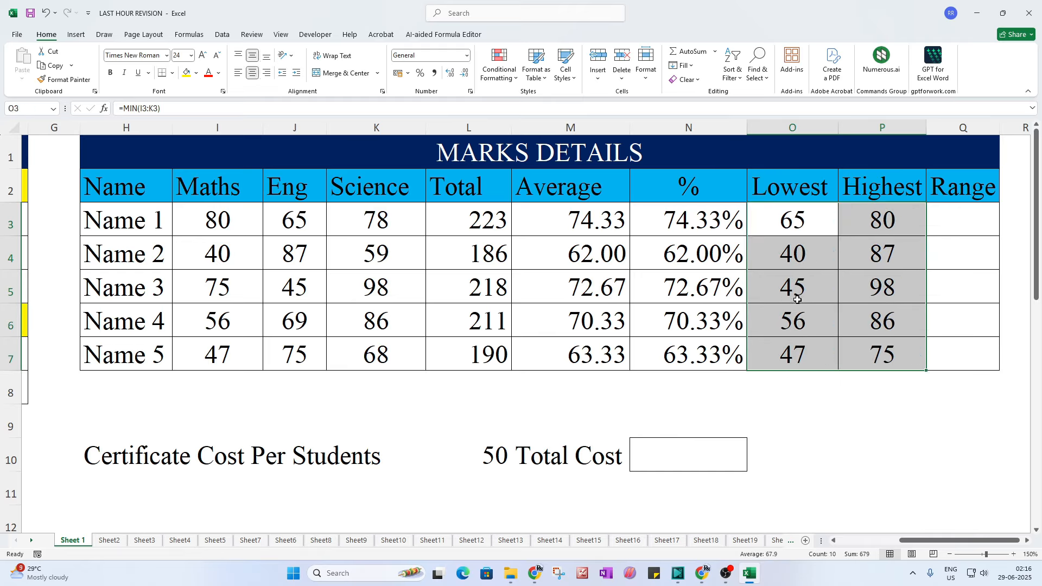
left_click(849, 299)
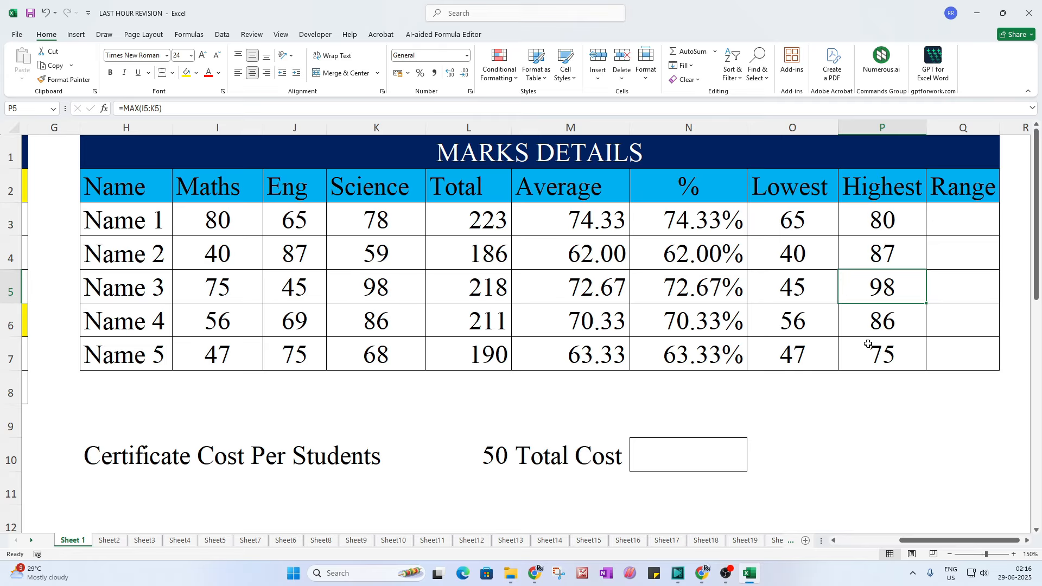
Step: Shade the MIN() and MAX() entries of the BASIC list yellow
left_click_drag(905, 543, 850, 543)
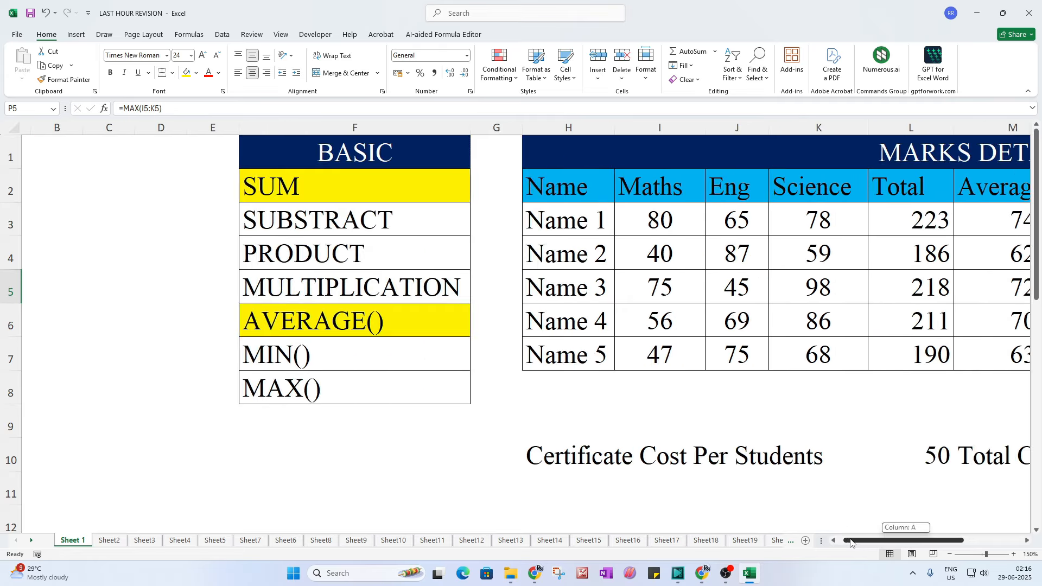
left_click(363, 351)
left_click(307, 383, "ctrl")
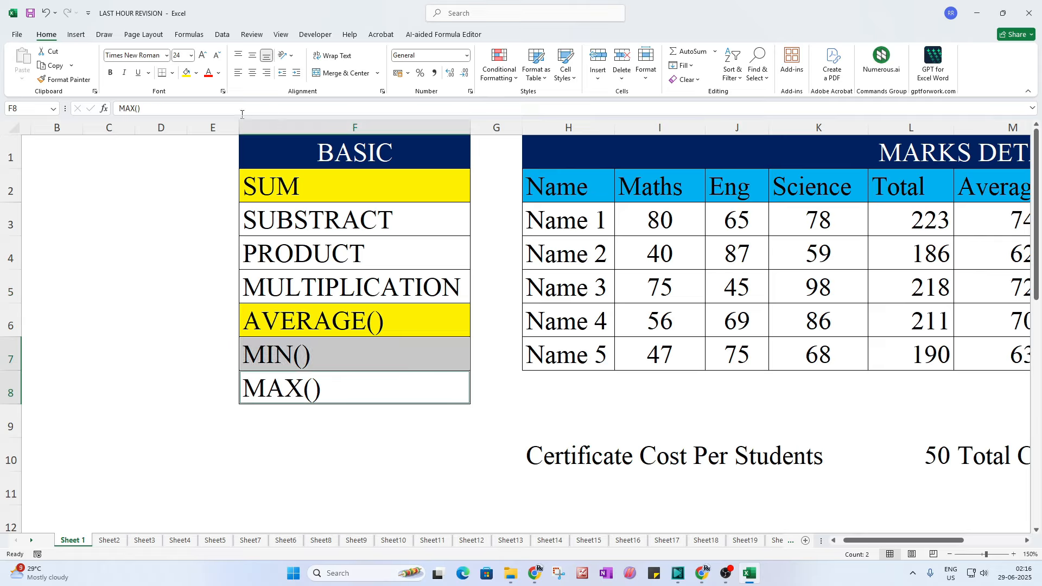
left_click(187, 72)
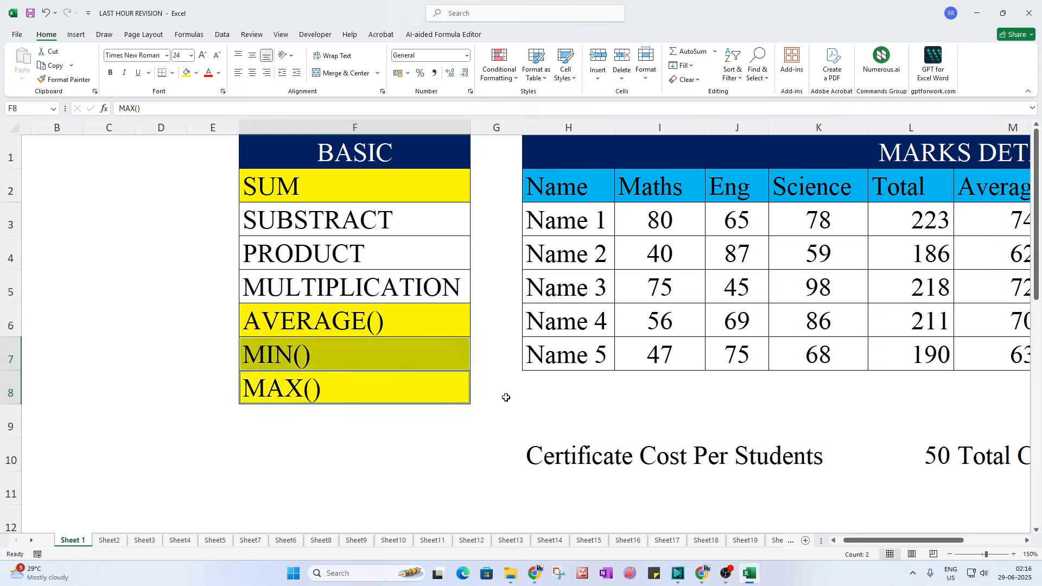
left_click(397, 447)
left_click_drag(868, 540, 927, 540)
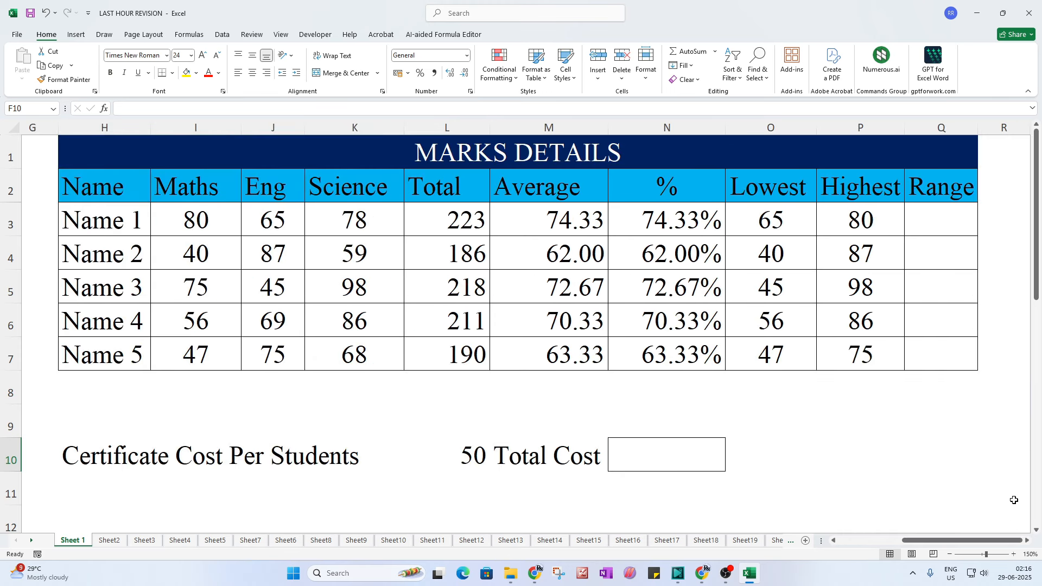
left_click(933, 216)
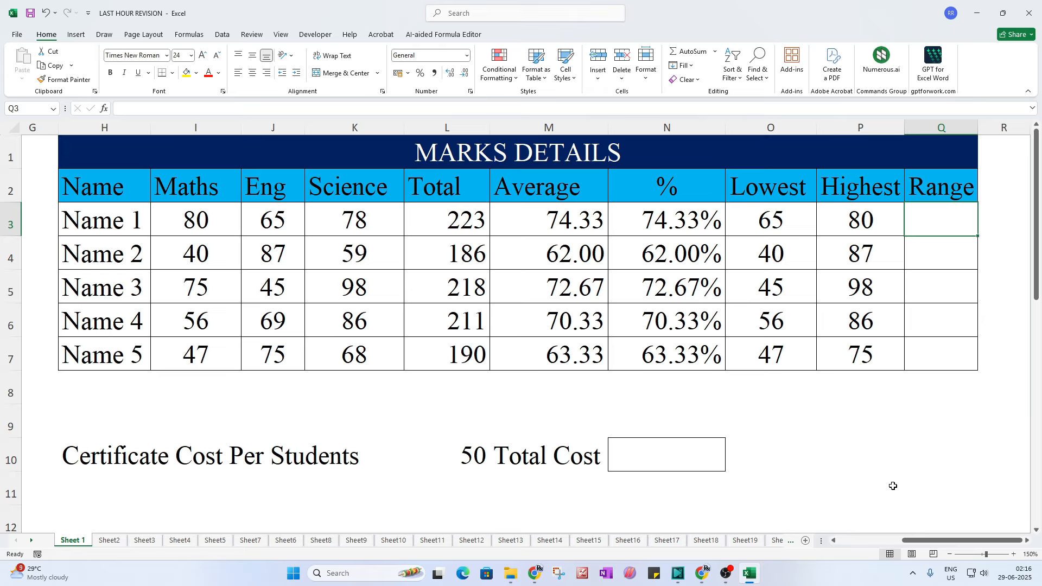
Step: Shade the SUBSTRACT entry of the BASIC list yellow
left_click_drag(929, 540, 876, 540)
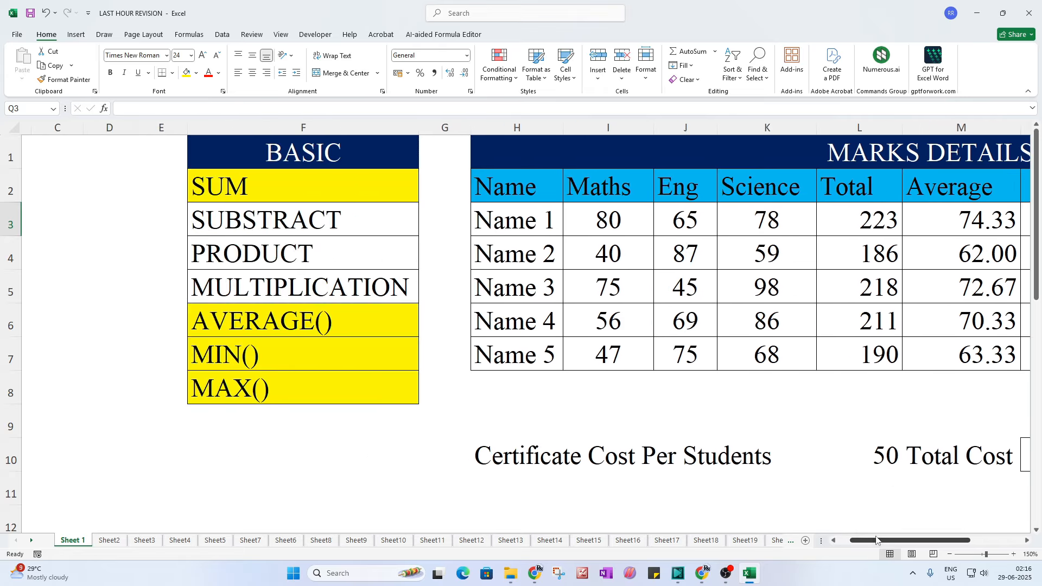
left_click(339, 226)
left_click(186, 73)
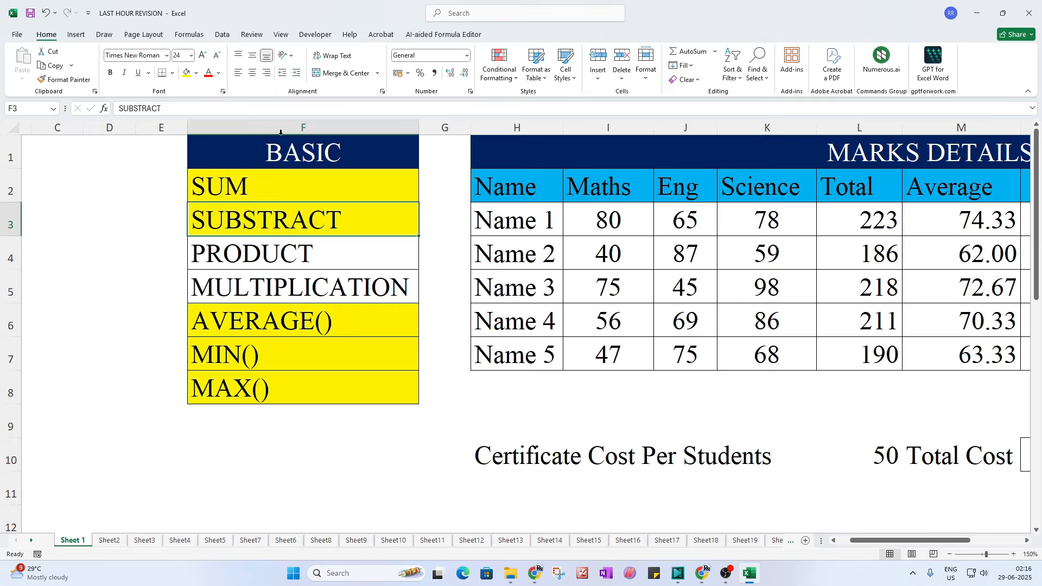
left_click_drag(867, 541, 918, 541)
left_click(946, 219)
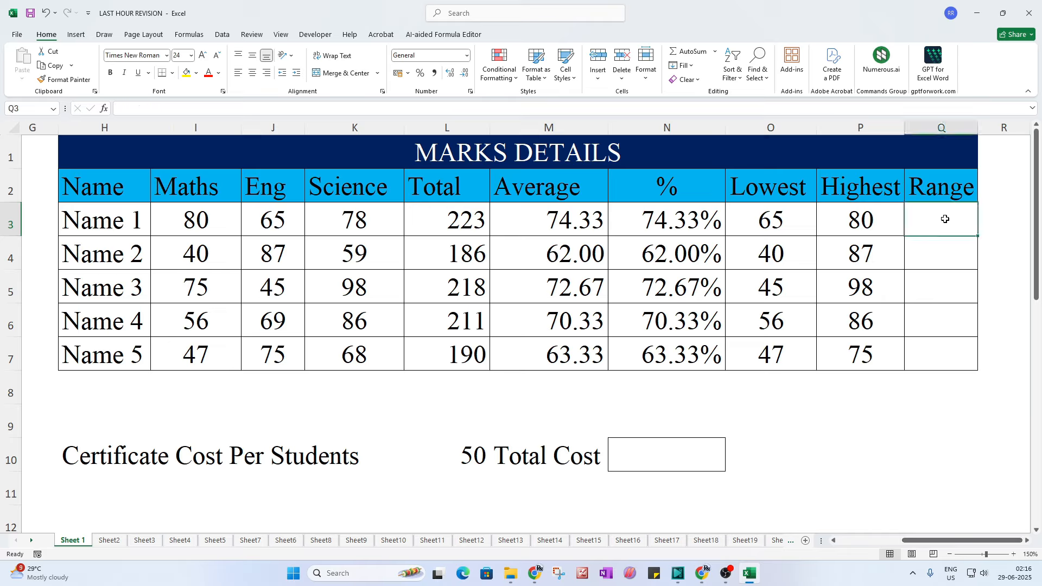
Step: Enter =P3-O3 in Q3 and copy it down to Q7
type("=")
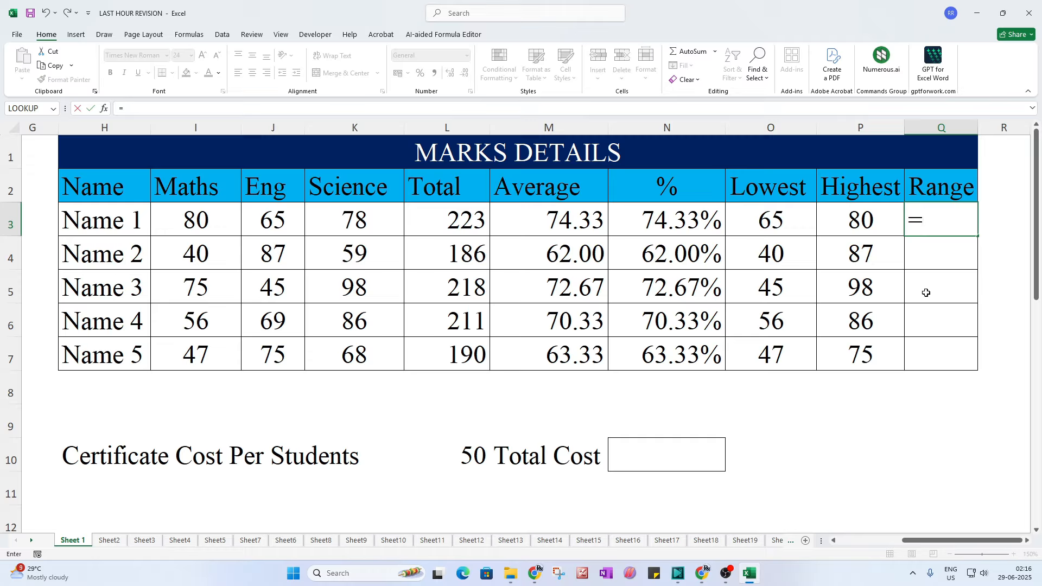
left_click(858, 233)
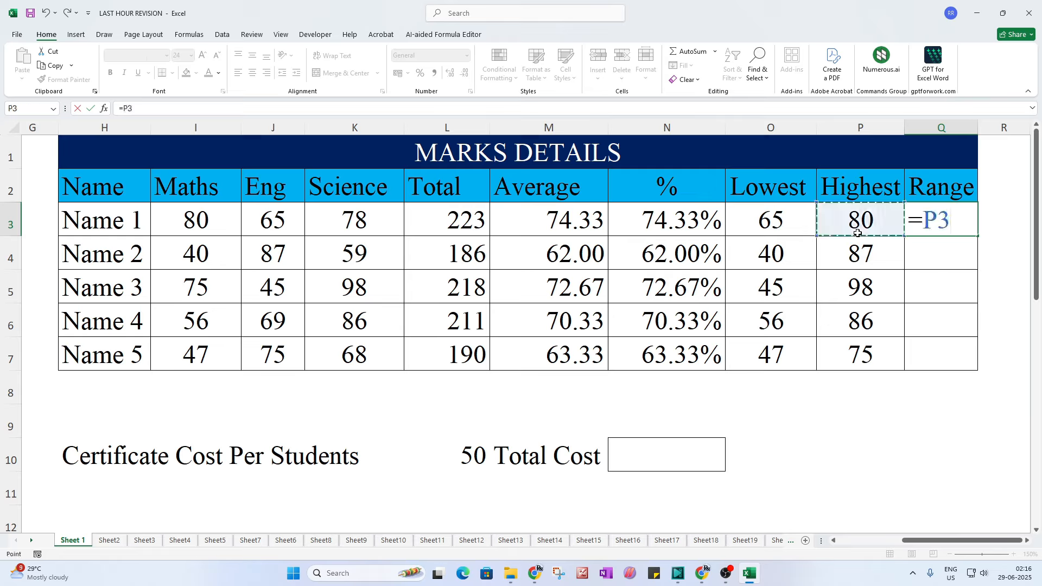
type("-")
left_click(782, 221)
key("Return")
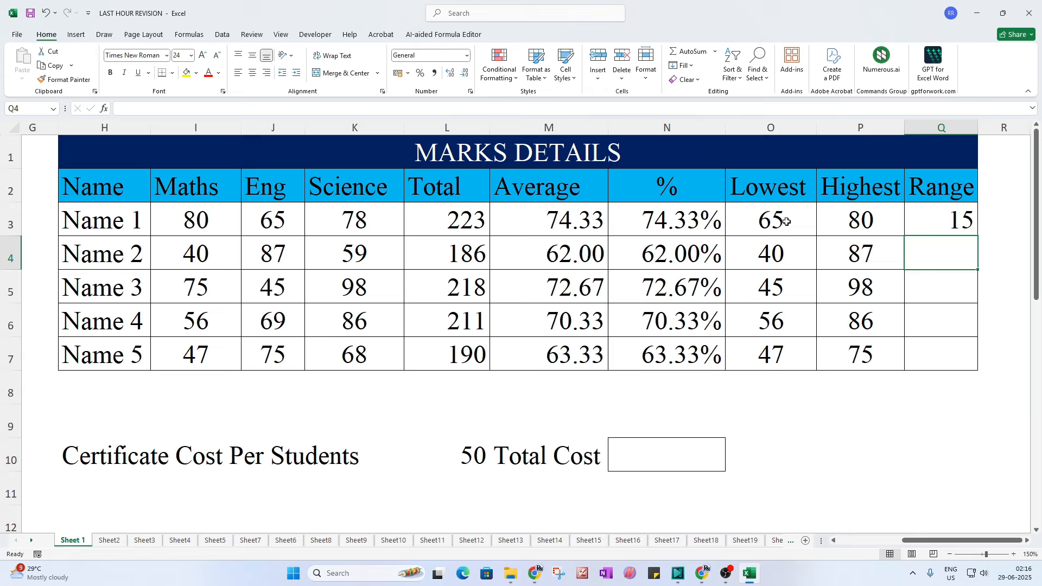
left_click(939, 217)
left_click_drag(978, 236, 986, 363)
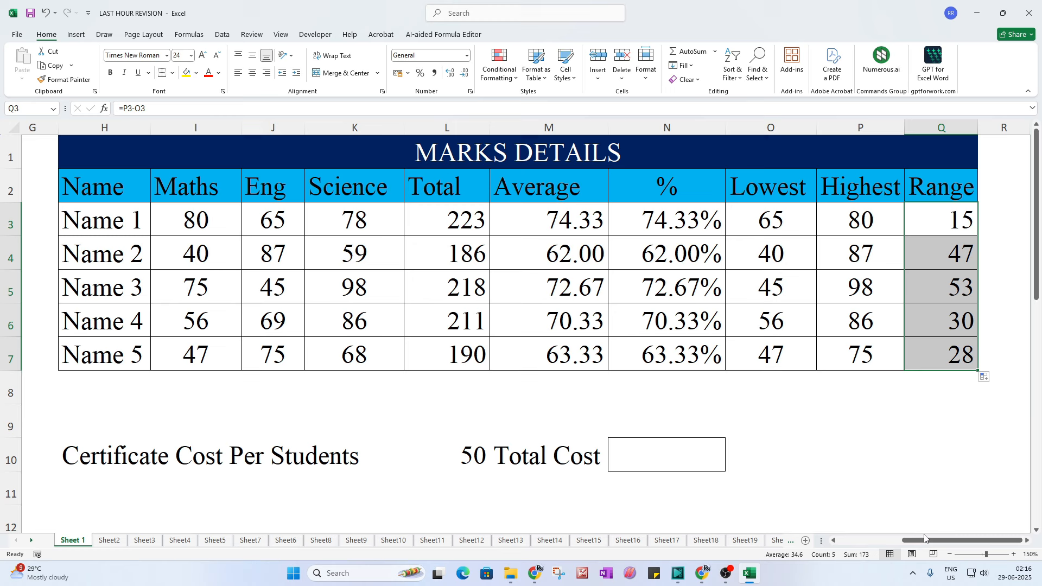
left_click_drag(925, 538, 862, 540)
left_click(370, 255)
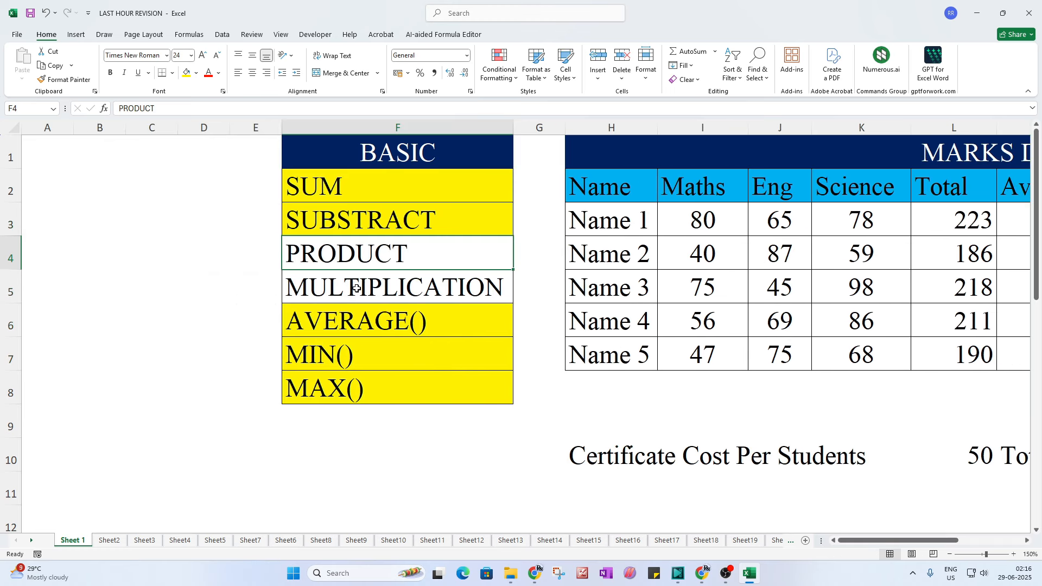
left_click(357, 288)
left_click(343, 264)
left_click(387, 293)
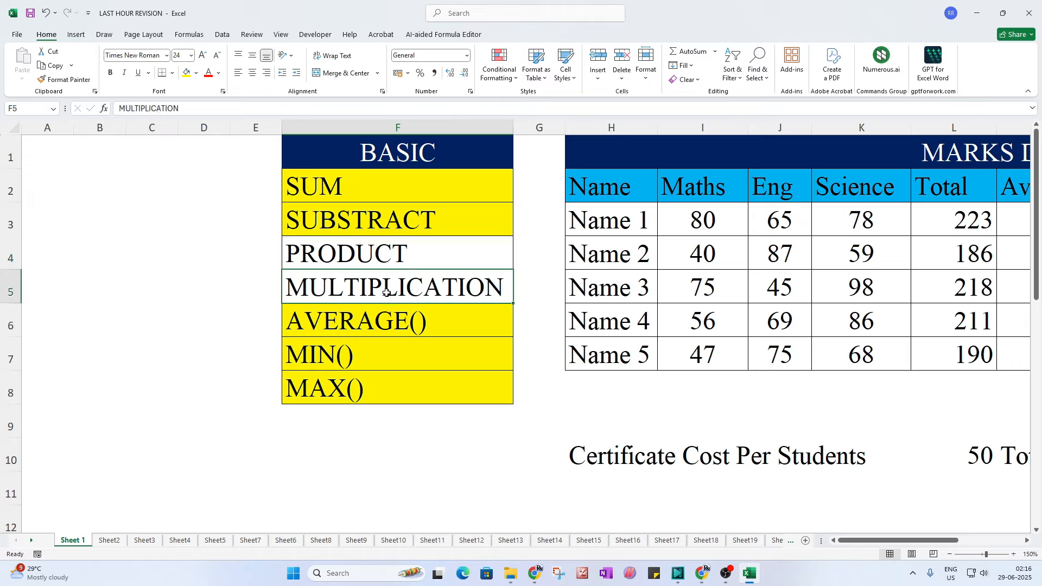
left_click(411, 257)
left_click(413, 277)
key("Delete")
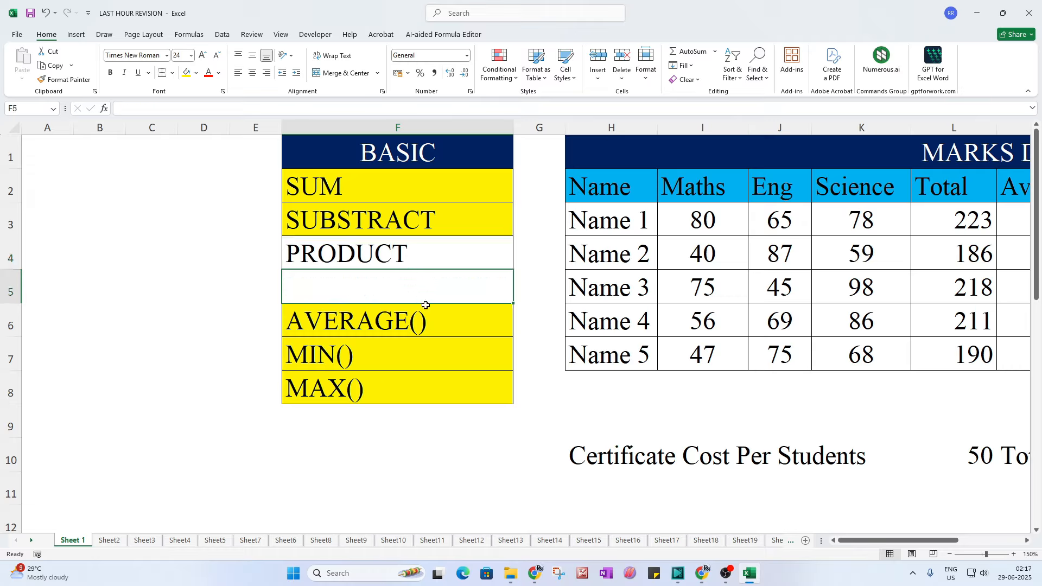
left_click(582, 408)
scroll(825, 538, "right", 5)
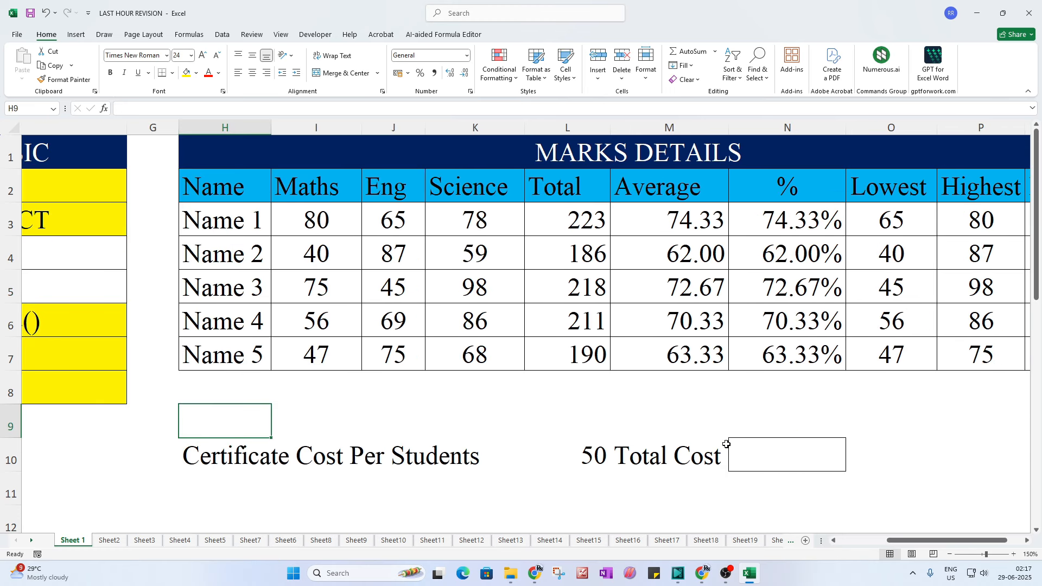
scroll(988, 277, "down", 2)
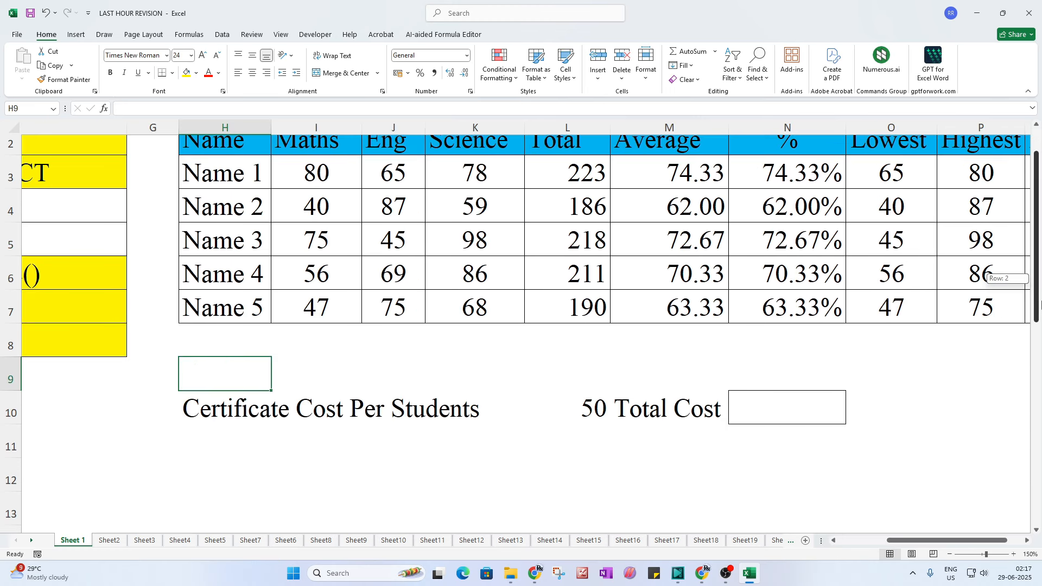
left_click(400, 384)
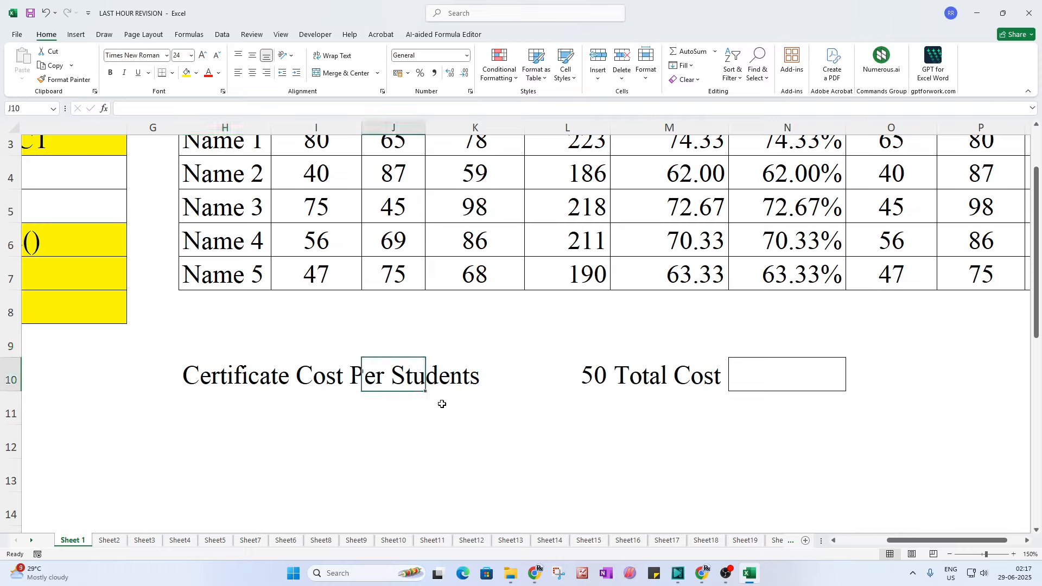
left_click(577, 386)
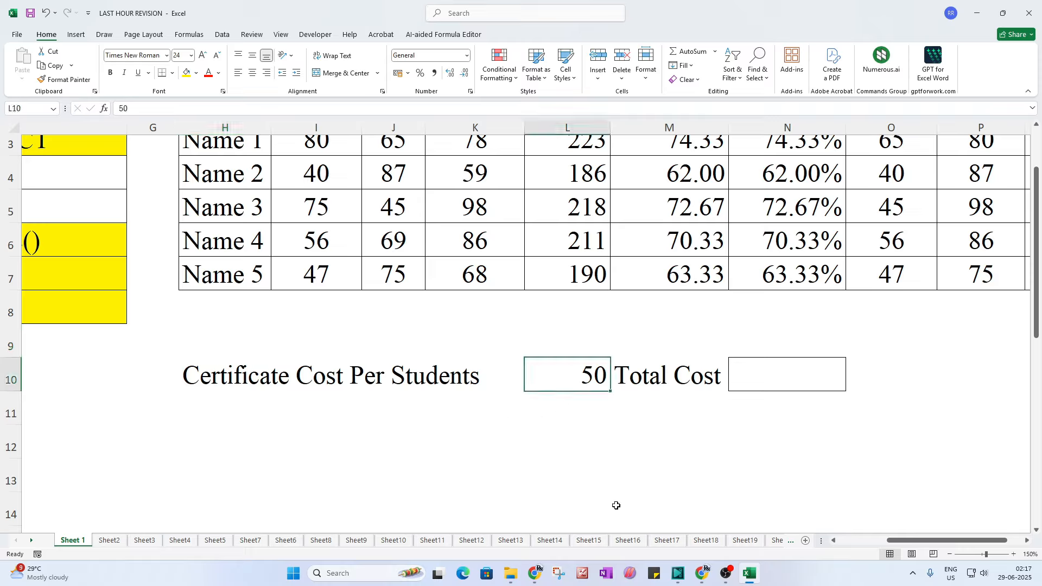
left_click_drag(889, 541, 873, 541)
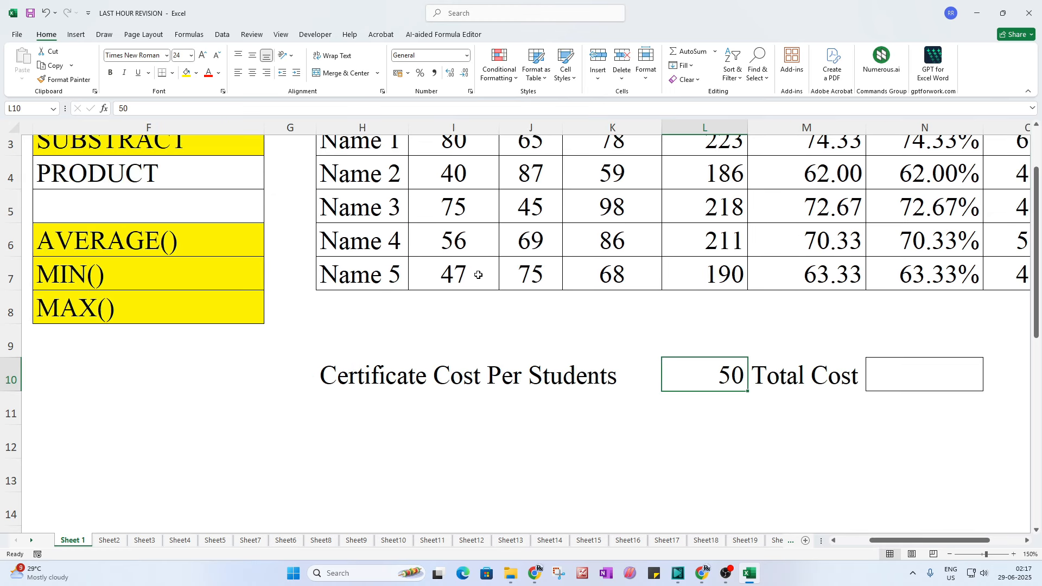
scroll(473, 276, "up", 1)
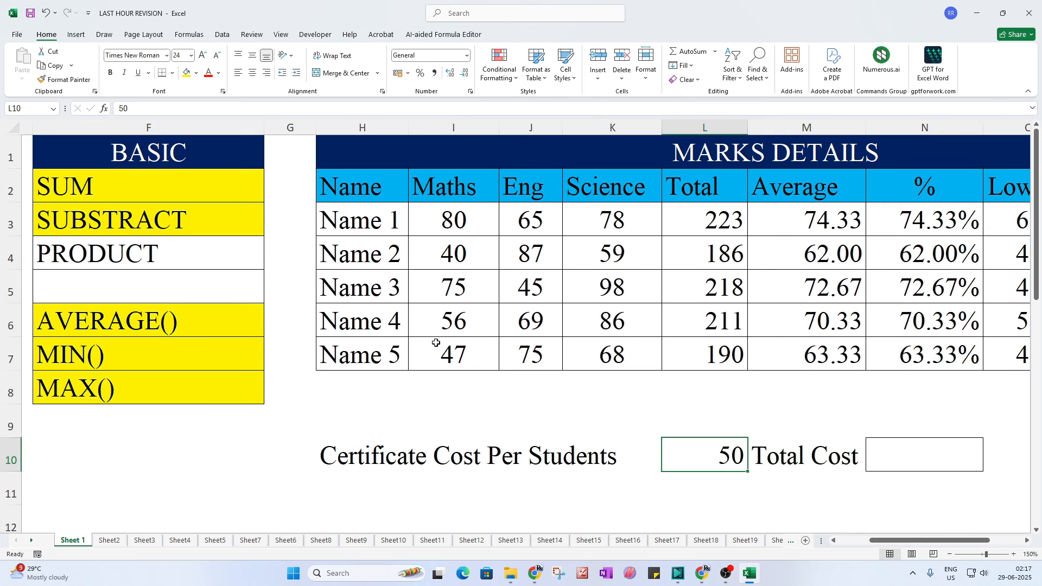
left_click_drag(881, 541, 890, 541)
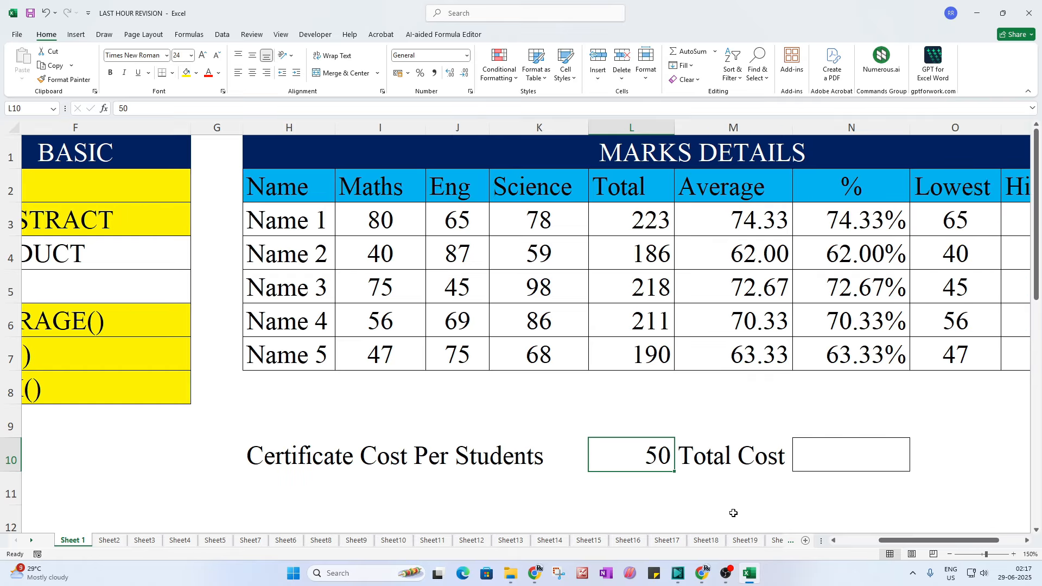
left_click(667, 500)
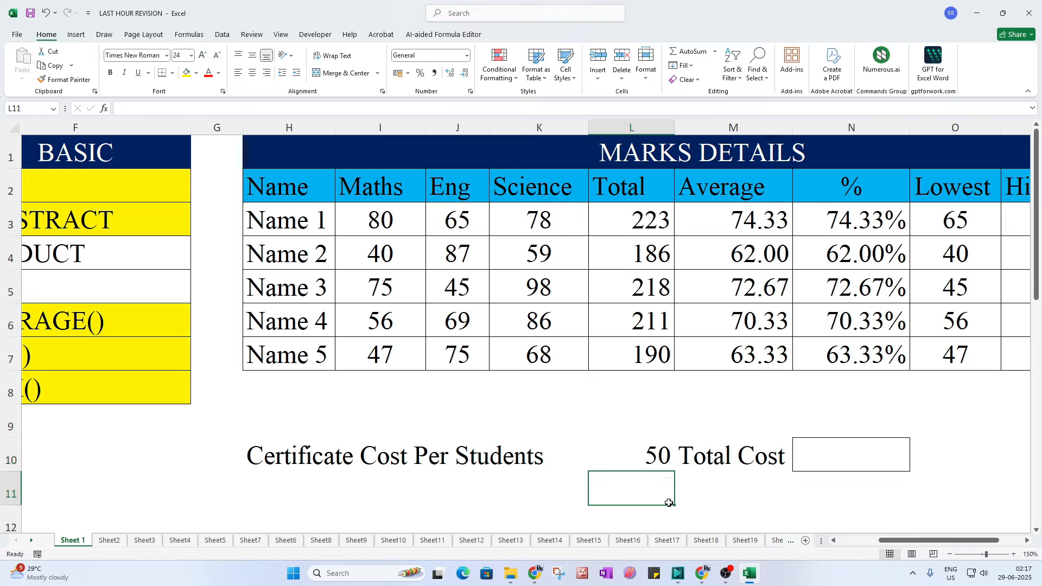
left_click(821, 461)
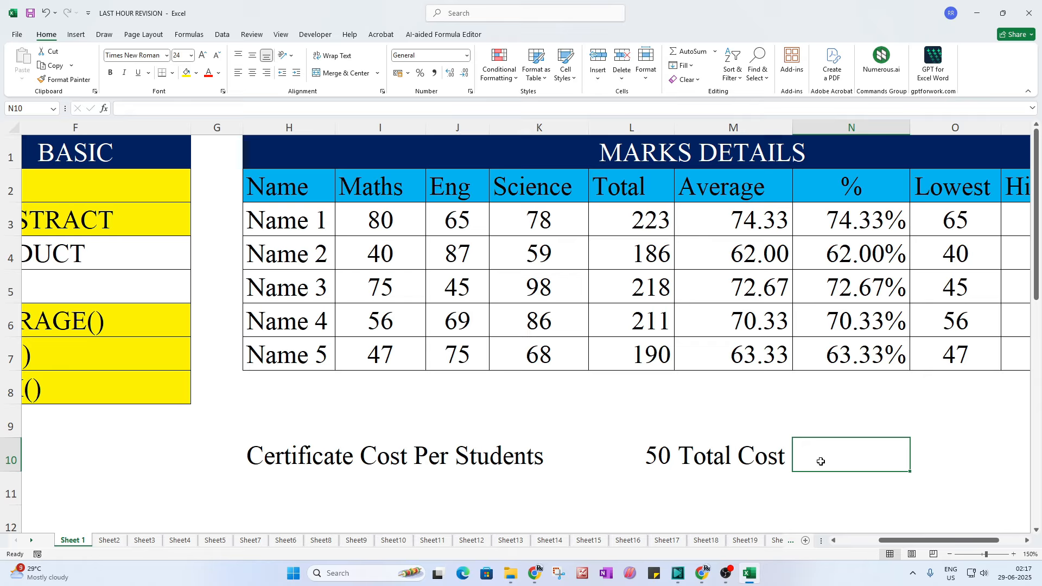
Step: Replace the hard-coded =50*5 in Total Cost with =PRODUCT(L10,5), giving 250
type("=50")
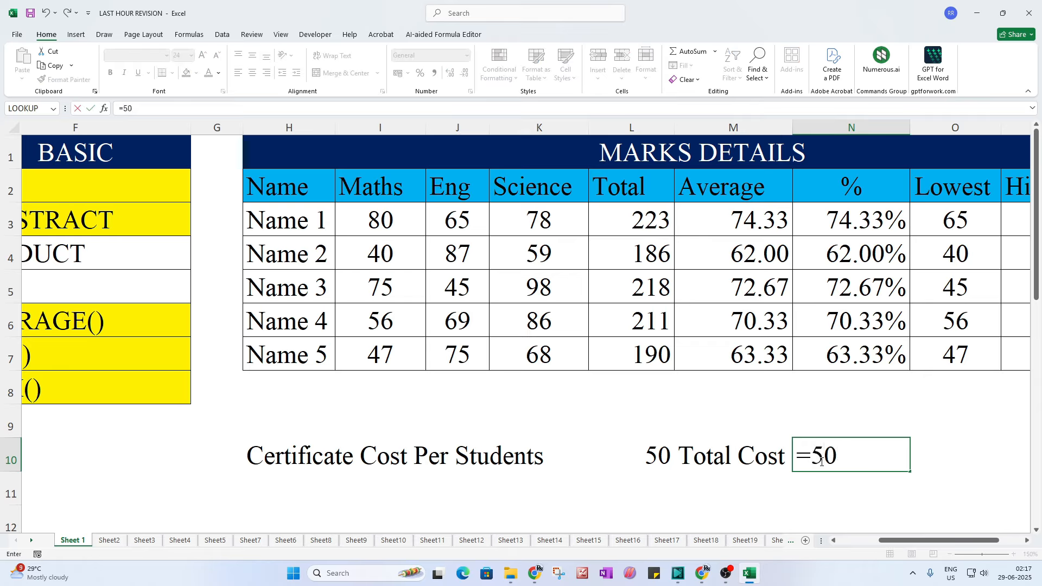
type("*")
type("5")
key("Return")
left_click(821, 462)
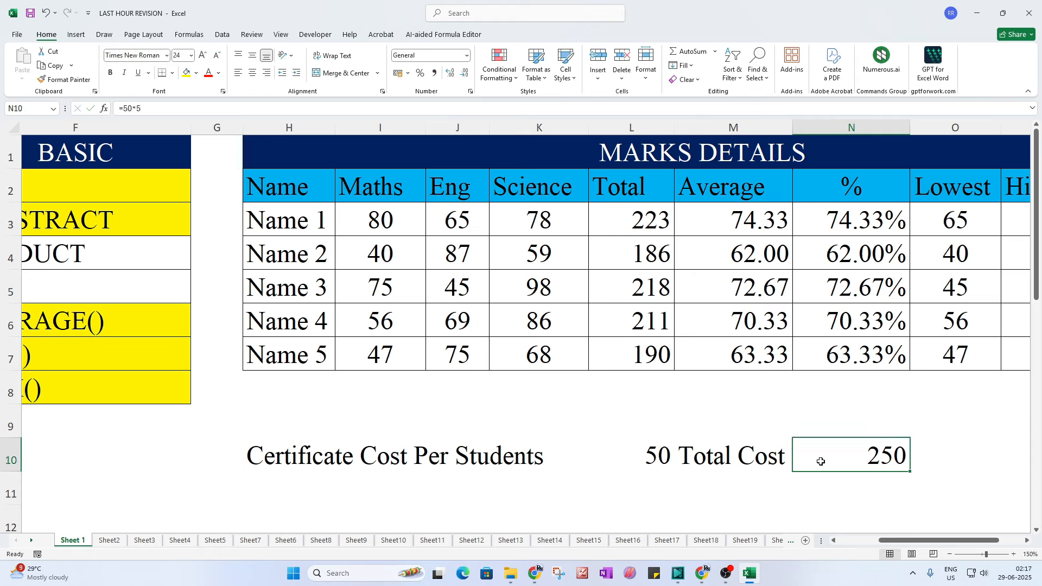
key("Delete")
type("=pro")
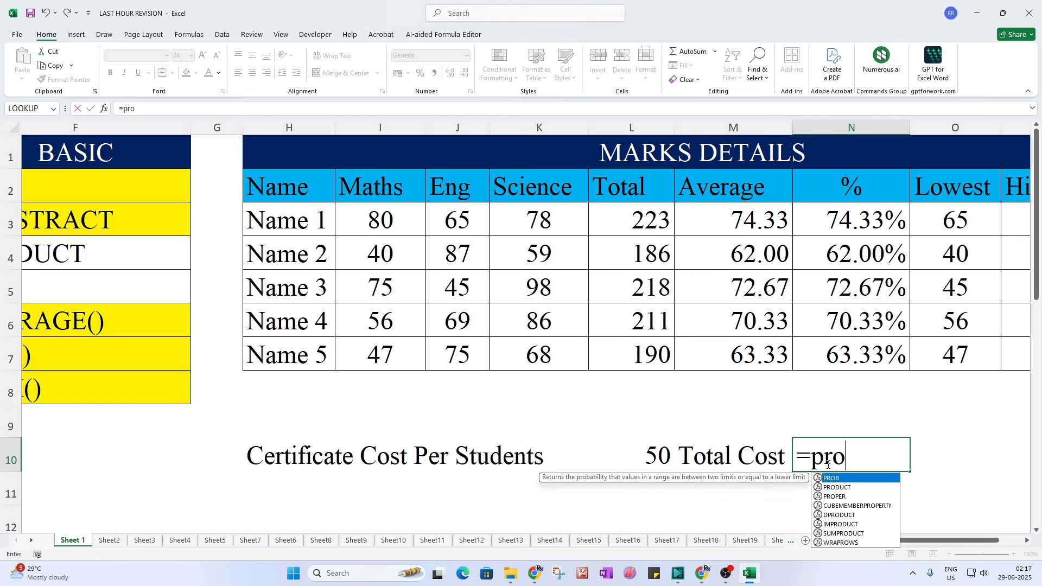
type("duct")
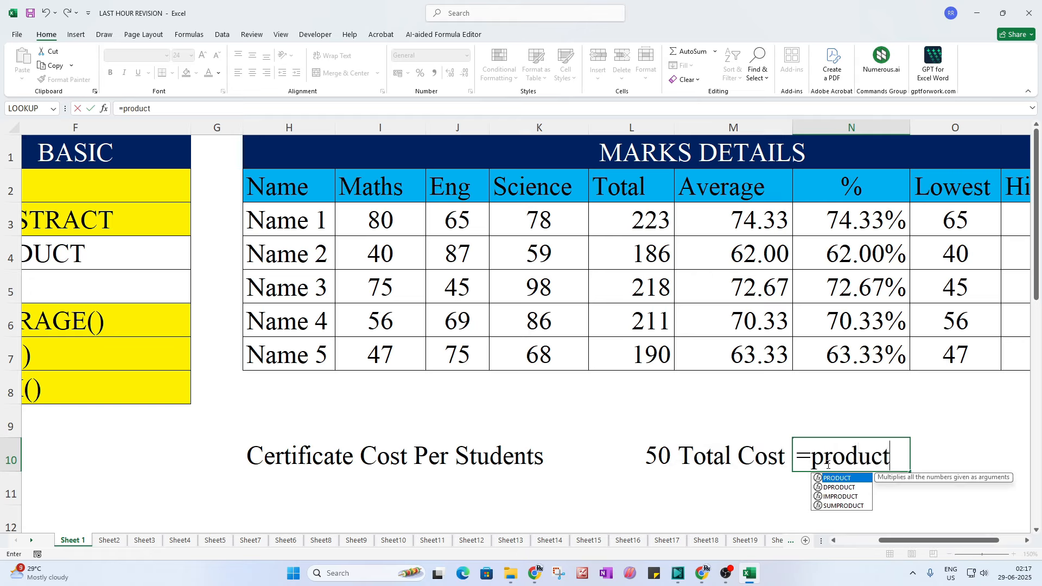
type("(")
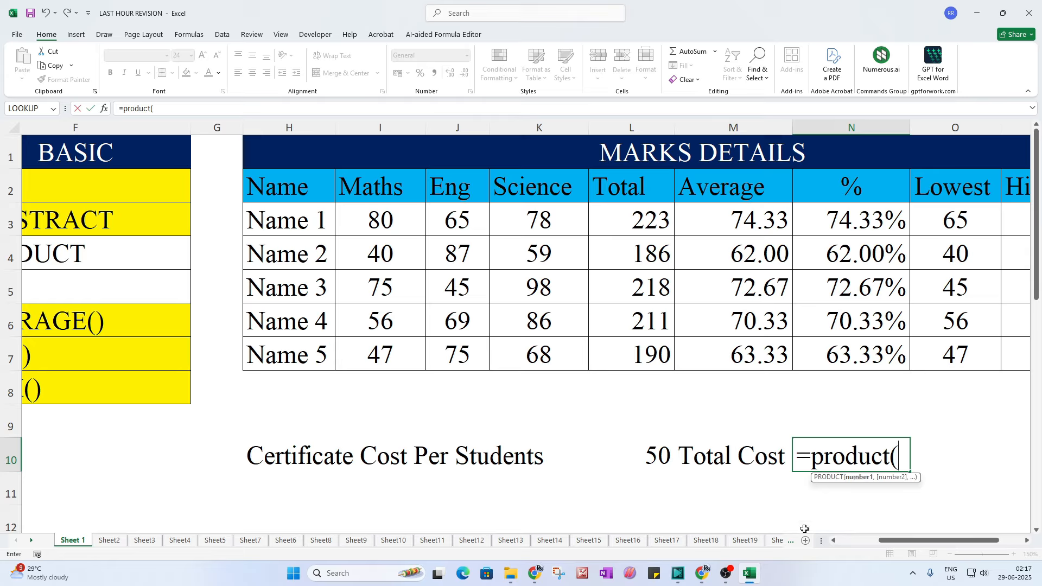
left_click(663, 455)
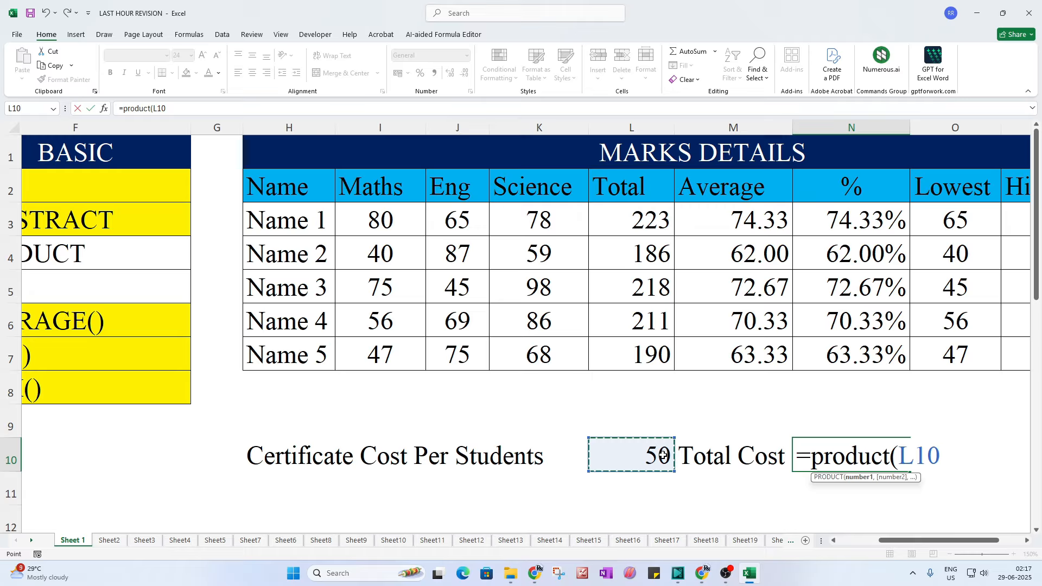
type(",")
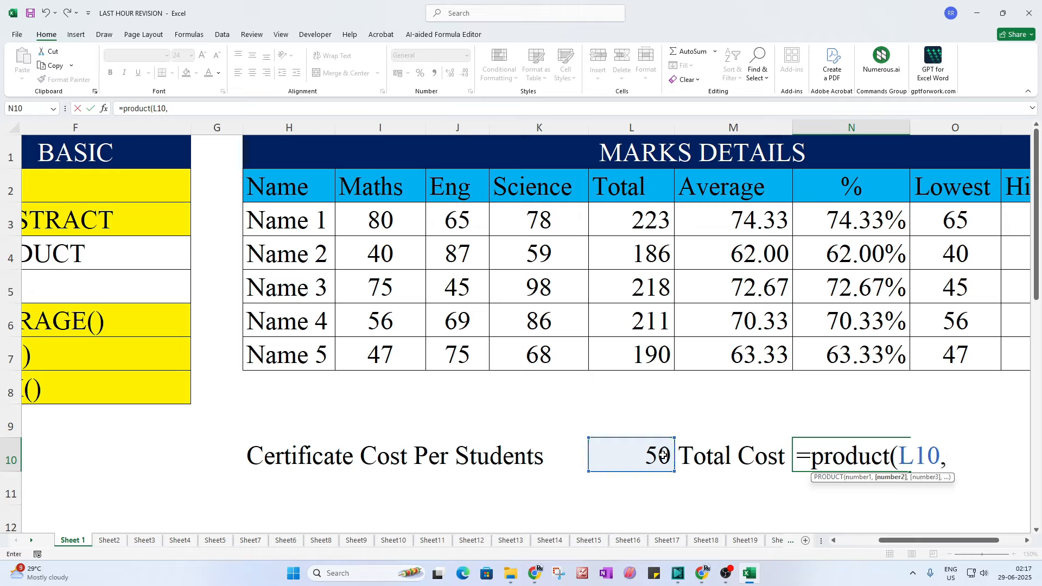
type("5)")
key("Return")
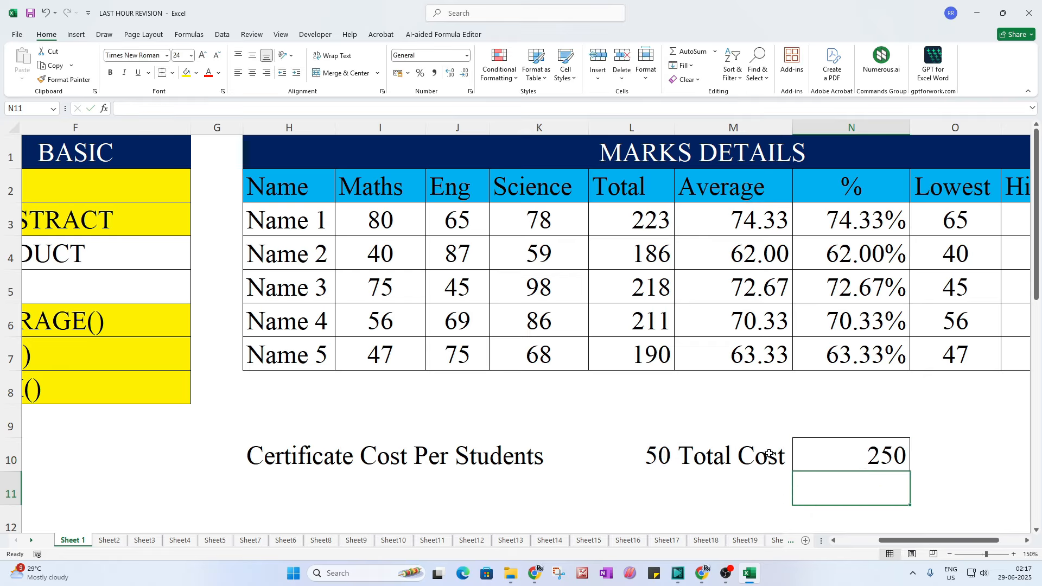
left_click(863, 443)
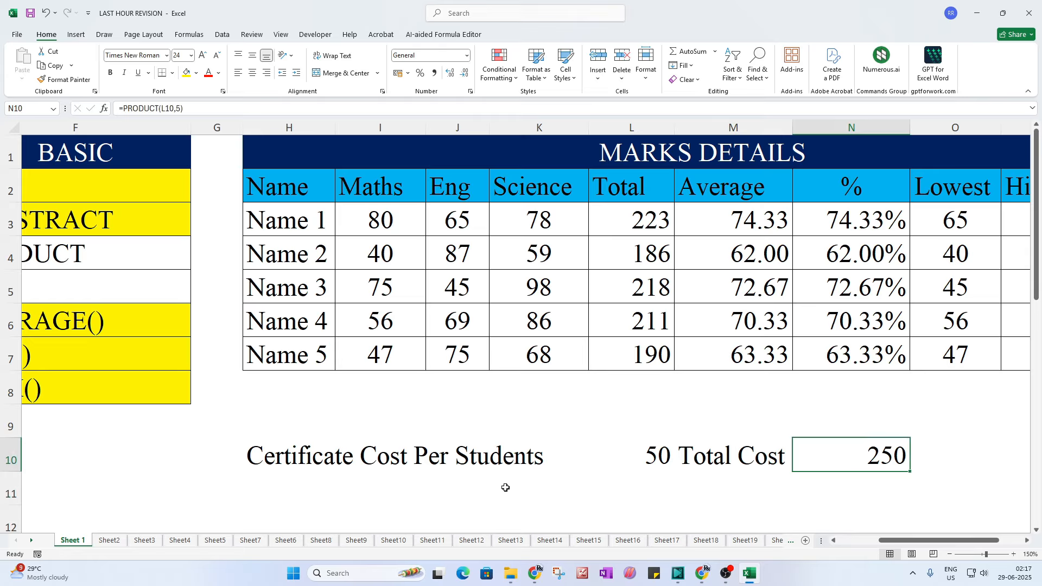
left_click_drag(880, 541, 873, 545)
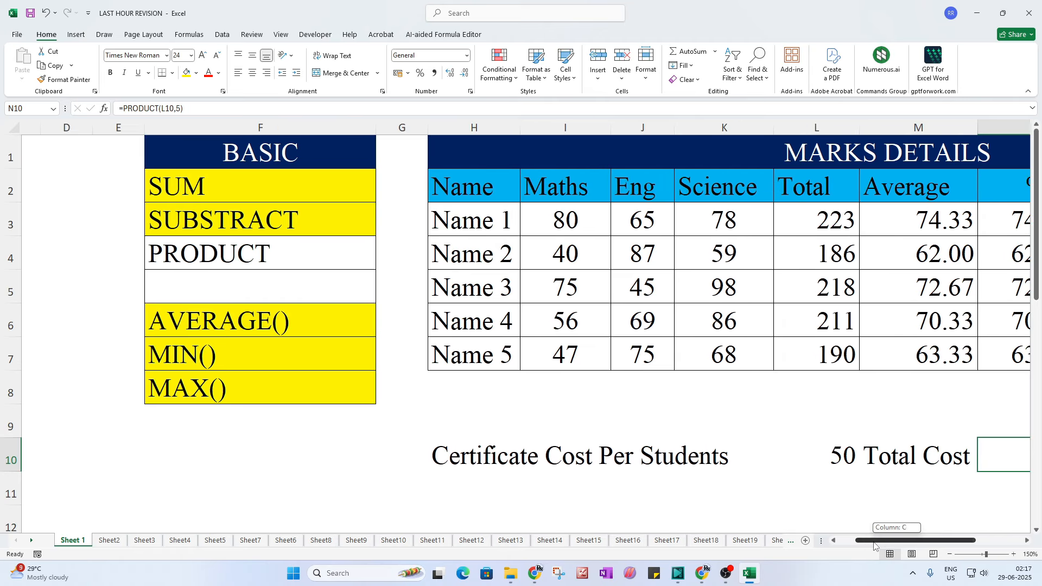
left_click(269, 258)
Step: Switch to Sheet2 and look over the COUNT(), COUNTA() and COUNTBLANK() entries
left_click(110, 539)
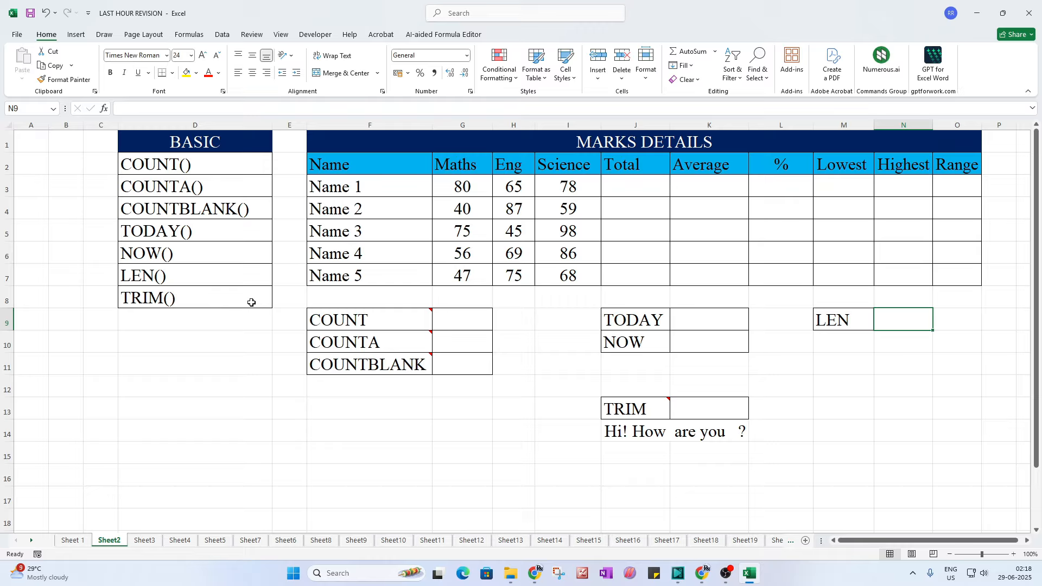
left_click(218, 171)
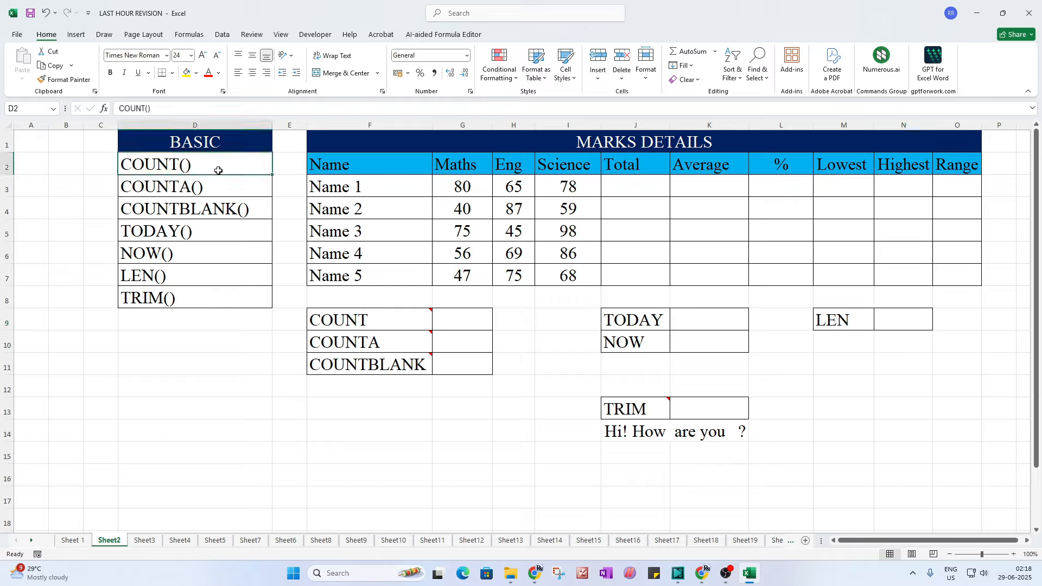
left_click(209, 189)
left_click(215, 212)
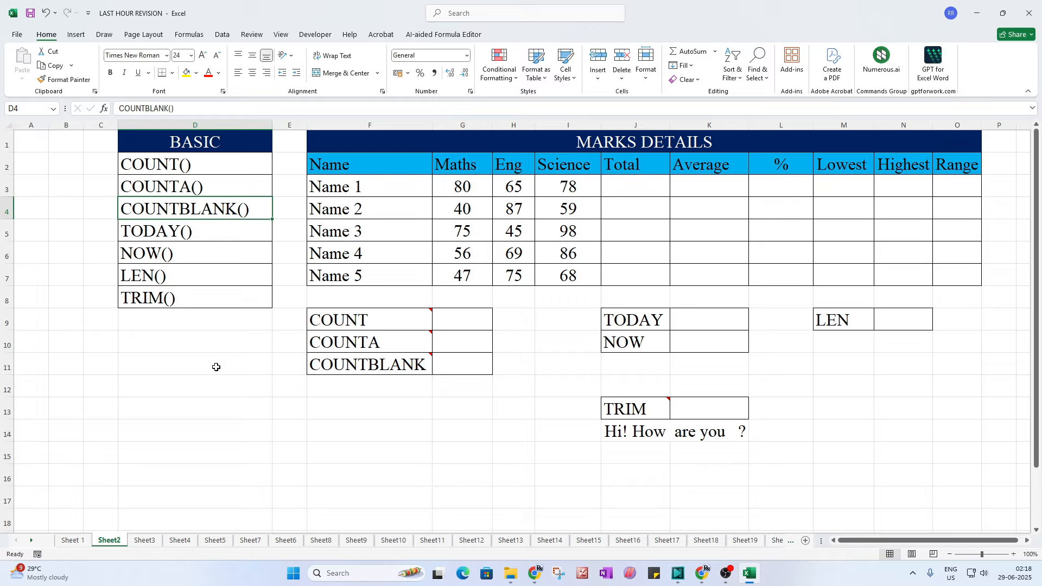
left_click(220, 173)
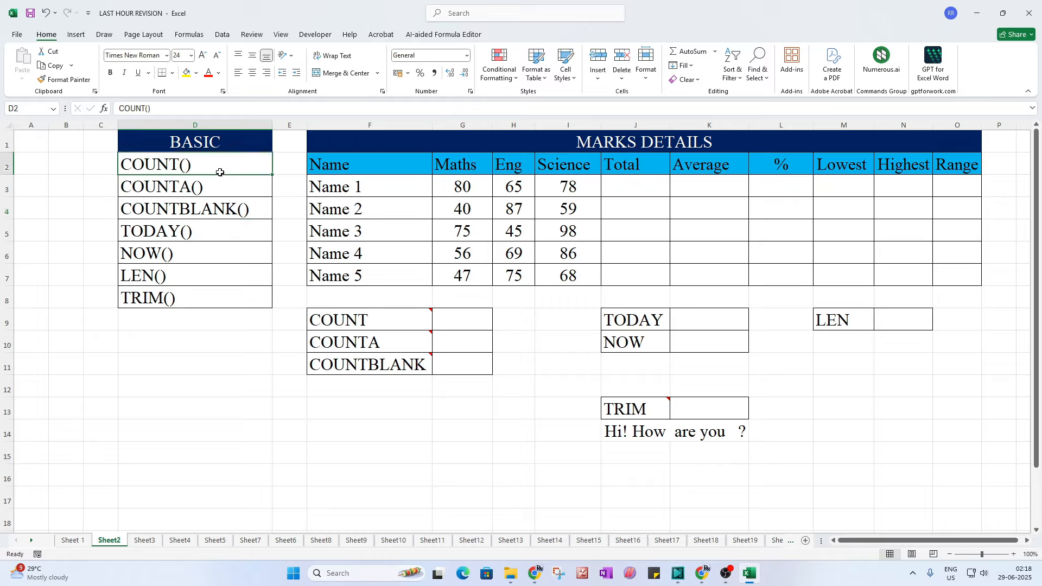
Step: Zoom the sheet to 130% and select the Maths scores G3:G7
left_click(1013, 554)
left_click(1014, 554)
left_click(1013, 554)
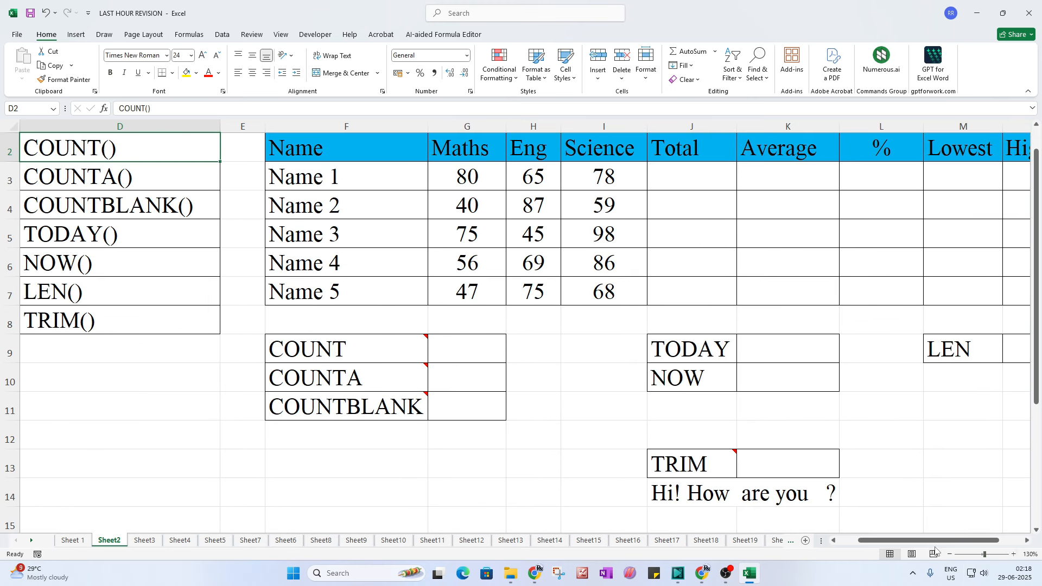
left_click_drag(951, 541, 975, 540)
left_click_drag(979, 540, 979, 541)
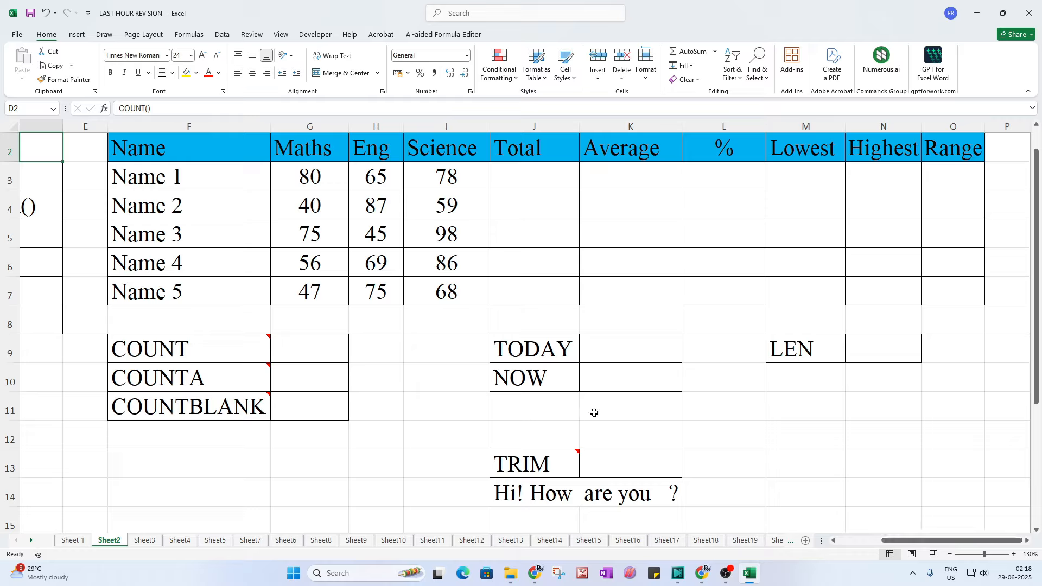
left_click_drag(322, 185, 347, 288)
left_click(304, 182)
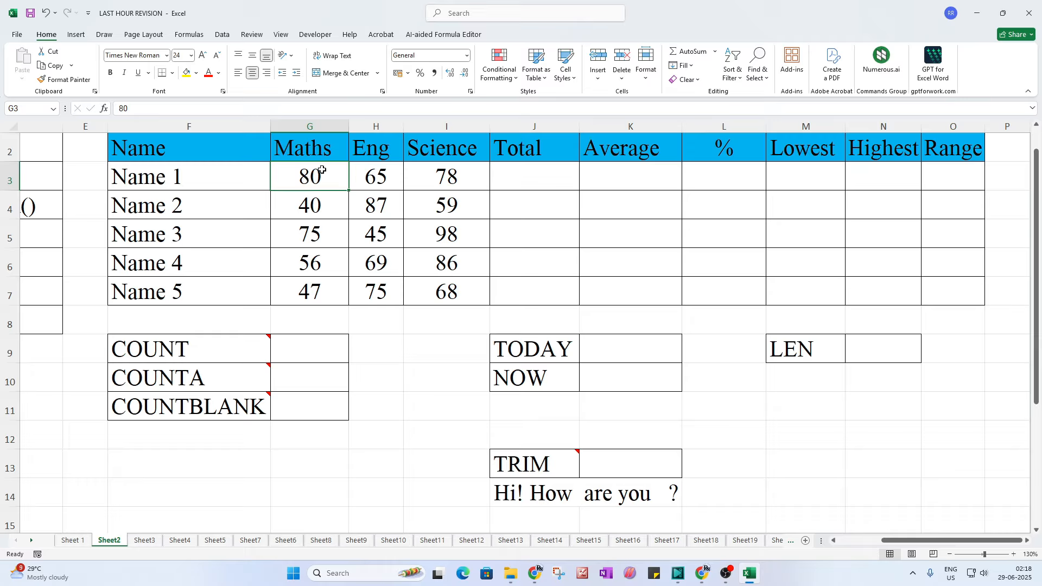
Step: Fill the empty results block J3:O7 light green, replacing an initial red fill
left_click_drag(324, 174, 437, 293)
left_click_drag(528, 181, 939, 286)
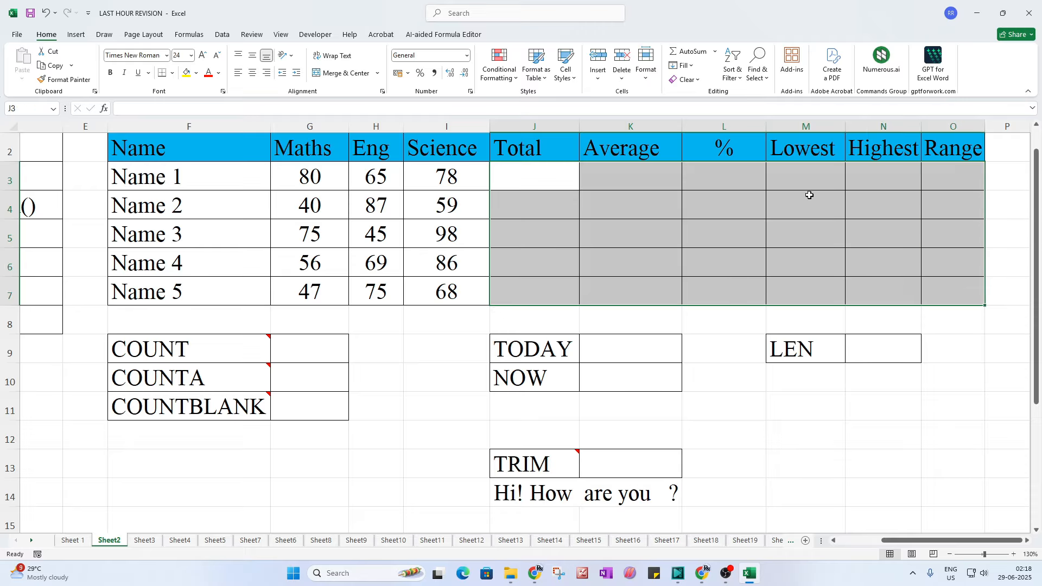
left_click(545, 233)
left_click(545, 180)
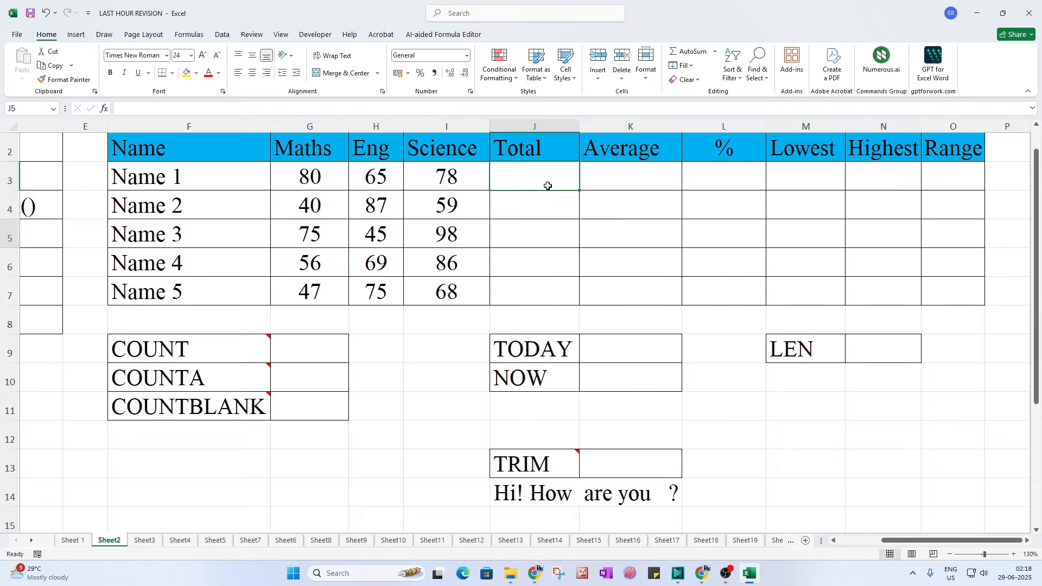
left_click(630, 178)
left_click(745, 184)
left_click(812, 181)
left_click(862, 180)
left_click(954, 177)
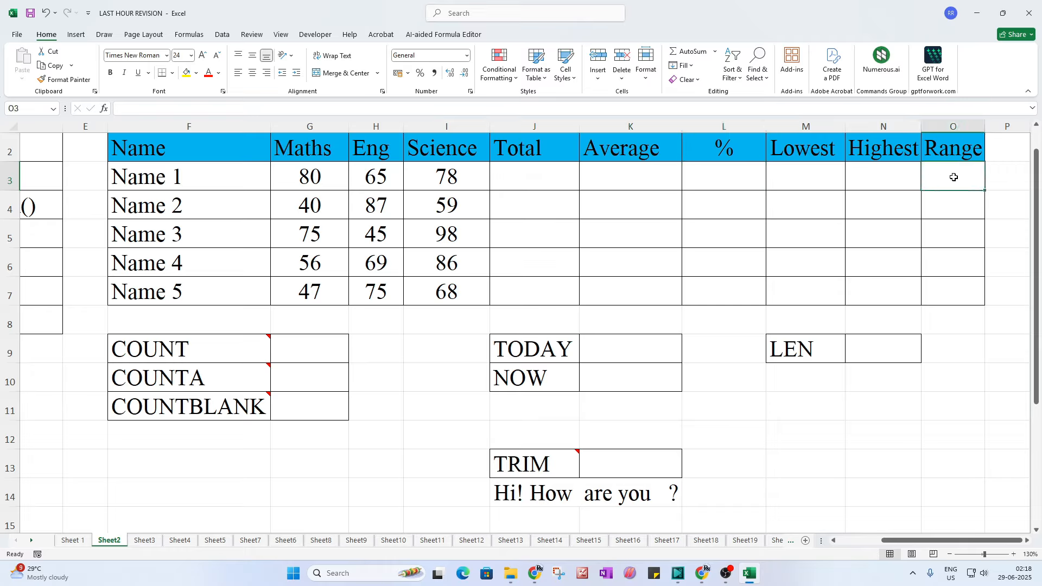
left_click_drag(956, 292, 518, 182)
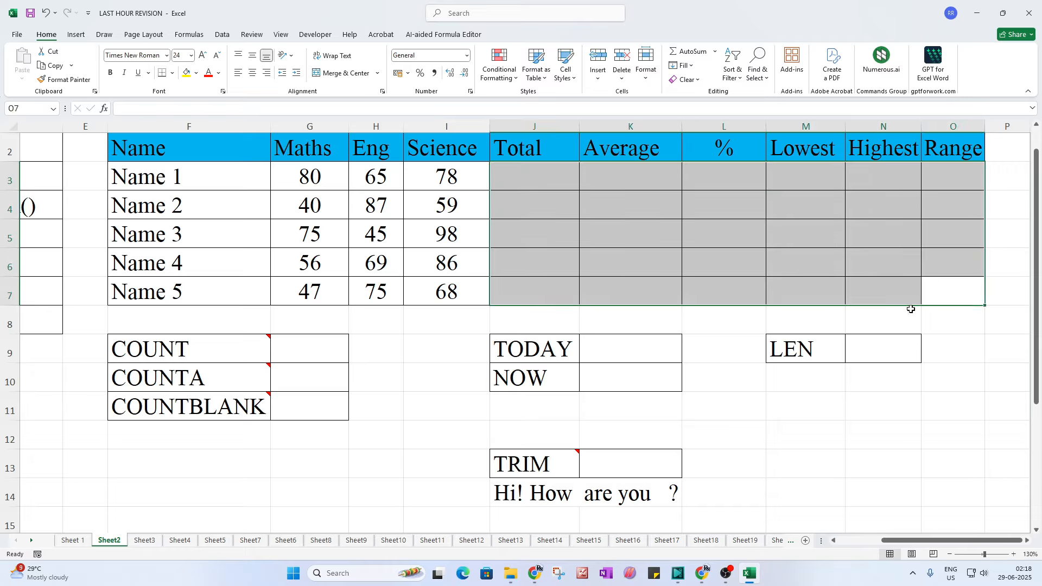
left_click(196, 73)
left_click(194, 174)
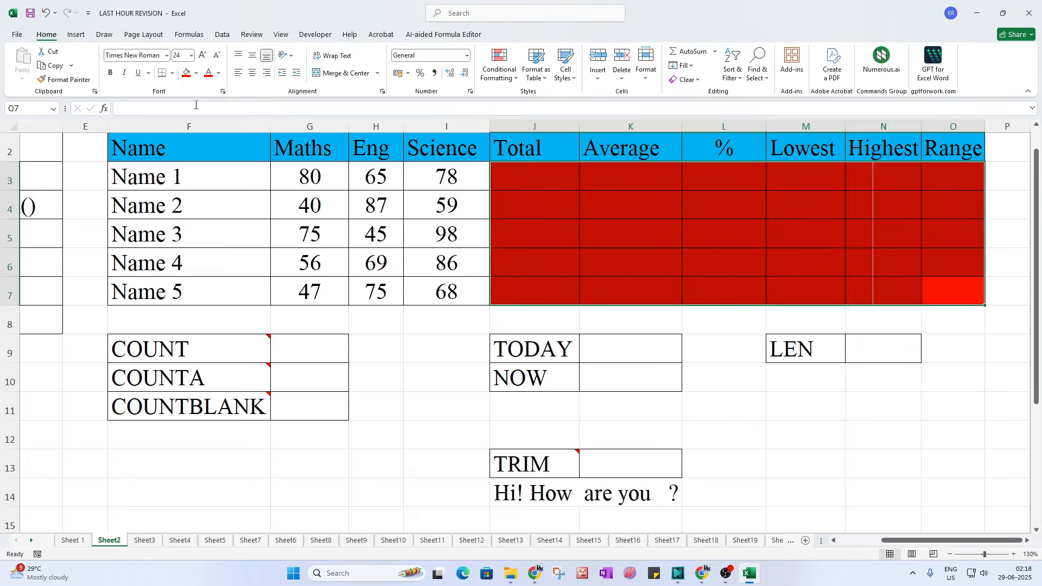
left_click(196, 72)
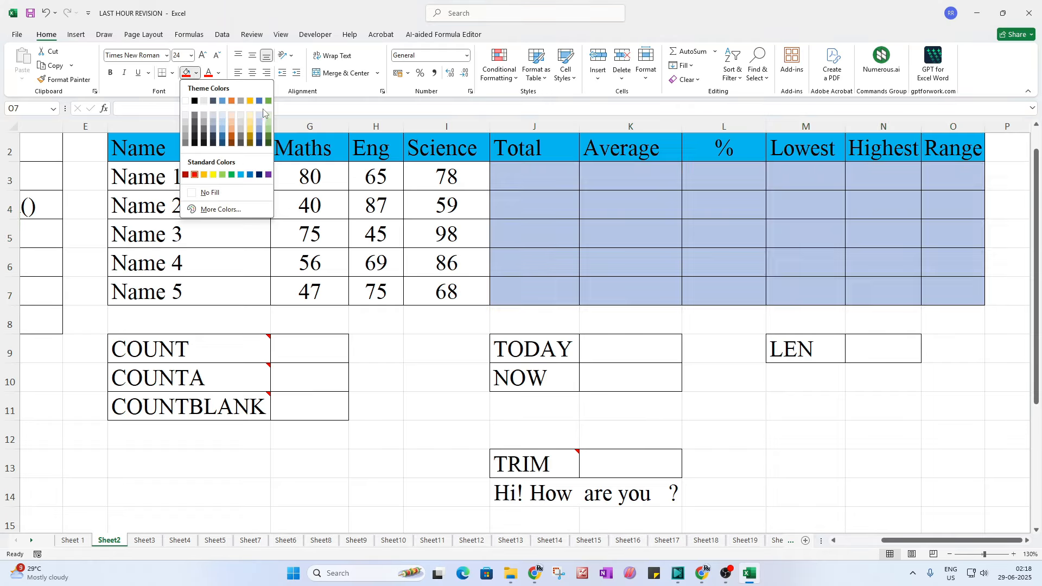
left_click(270, 116)
left_click(802, 292)
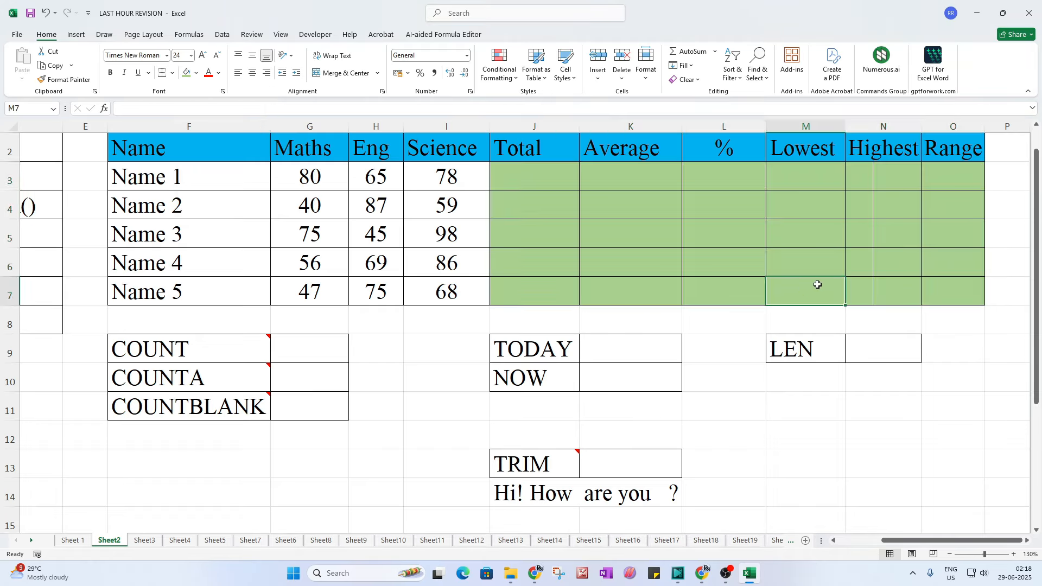
left_click(905, 276)
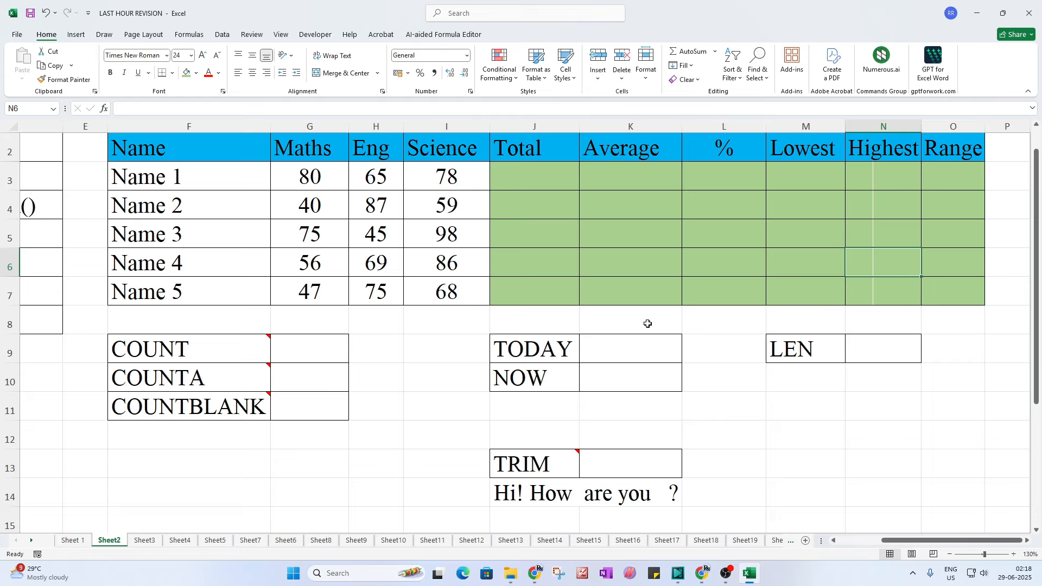
Step: Shade the marks block G3:I7 light orange
left_click_drag(885, 541, 843, 537)
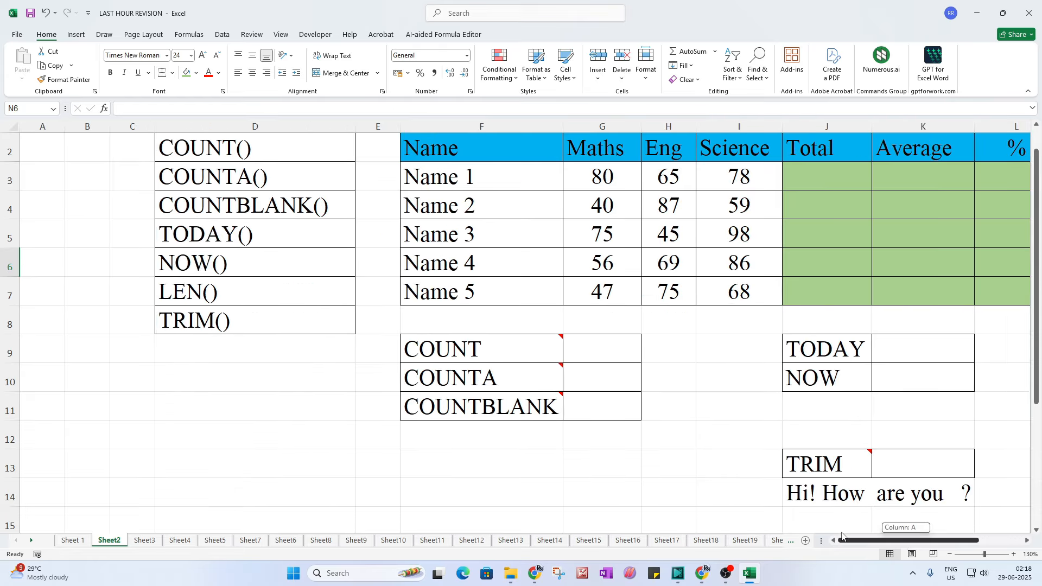
left_click_drag(603, 176, 738, 293)
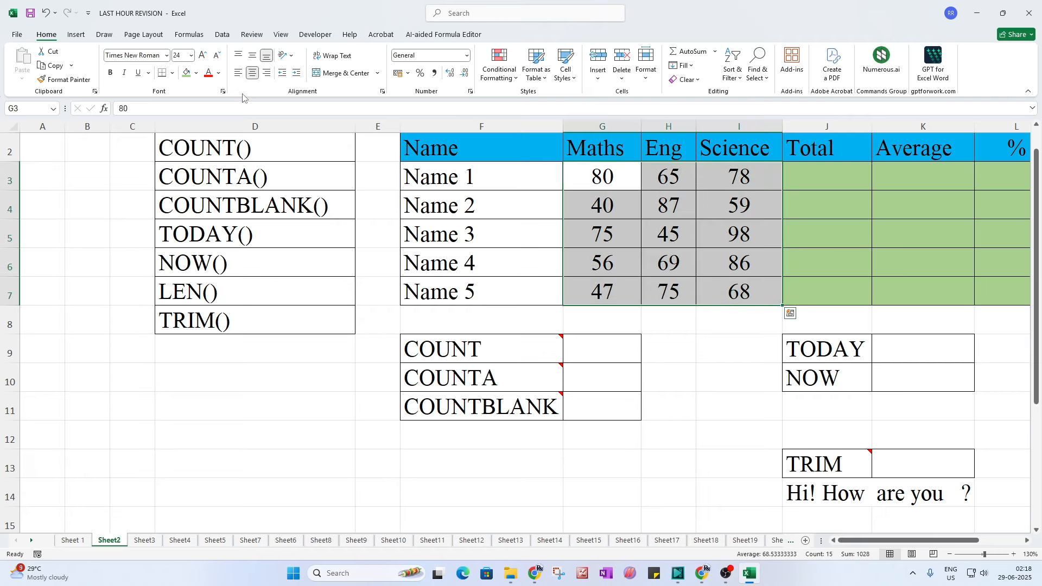
left_click(197, 73)
left_click(230, 123)
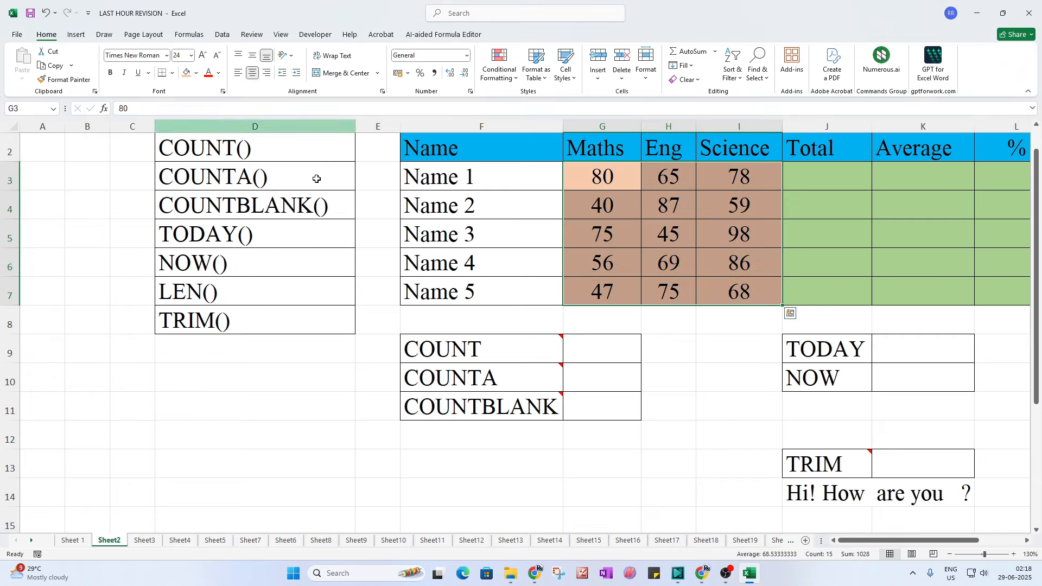
left_click(477, 205)
Step: Shade the student names F3:F7 light gold
left_click(477, 180)
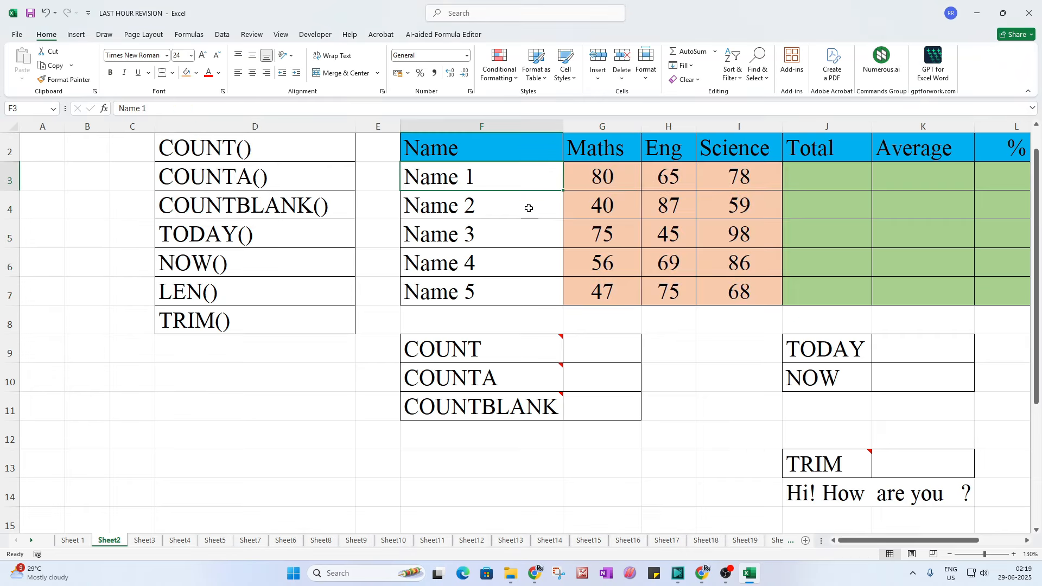
left_click_drag(505, 176, 491, 292)
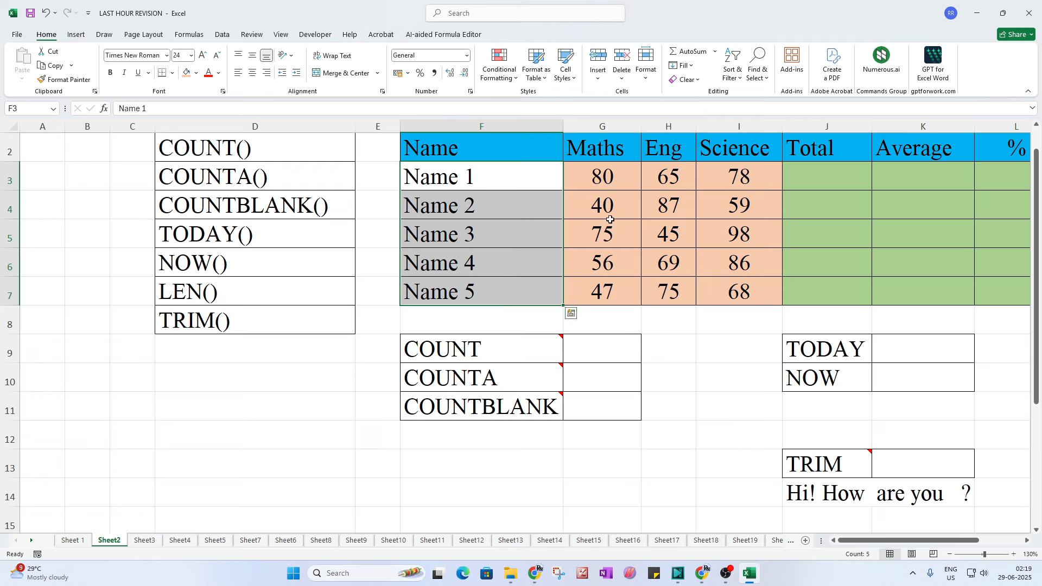
left_click(198, 74)
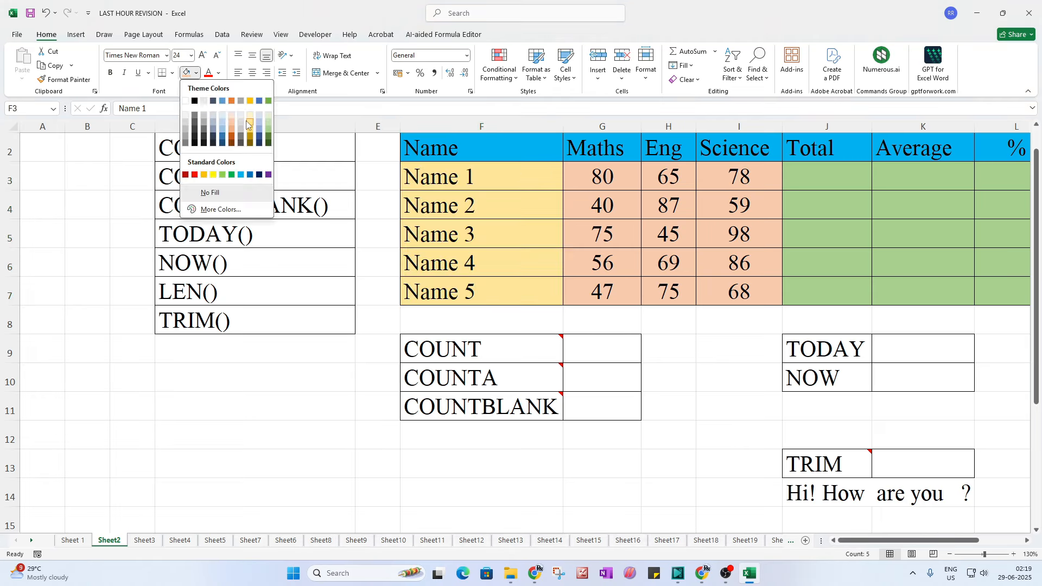
left_click(246, 121)
left_click(700, 386)
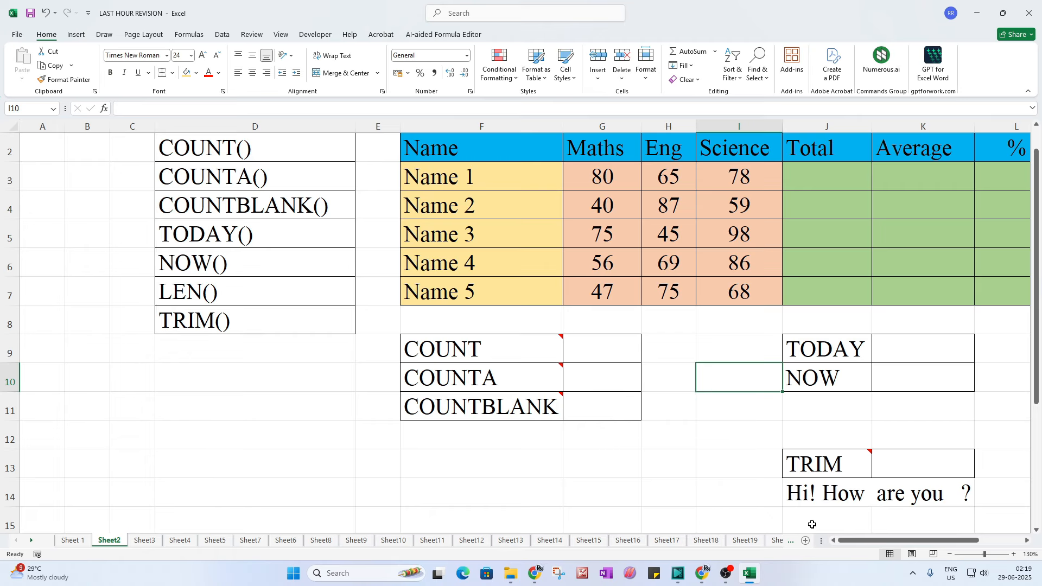
left_click_drag(843, 542, 846, 542)
Step: Zoom out to about 106% and highlight the results, marks and names ranges in turn
scroll(480, 314, "up", 1)
left_click_drag(984, 554, 983, 554)
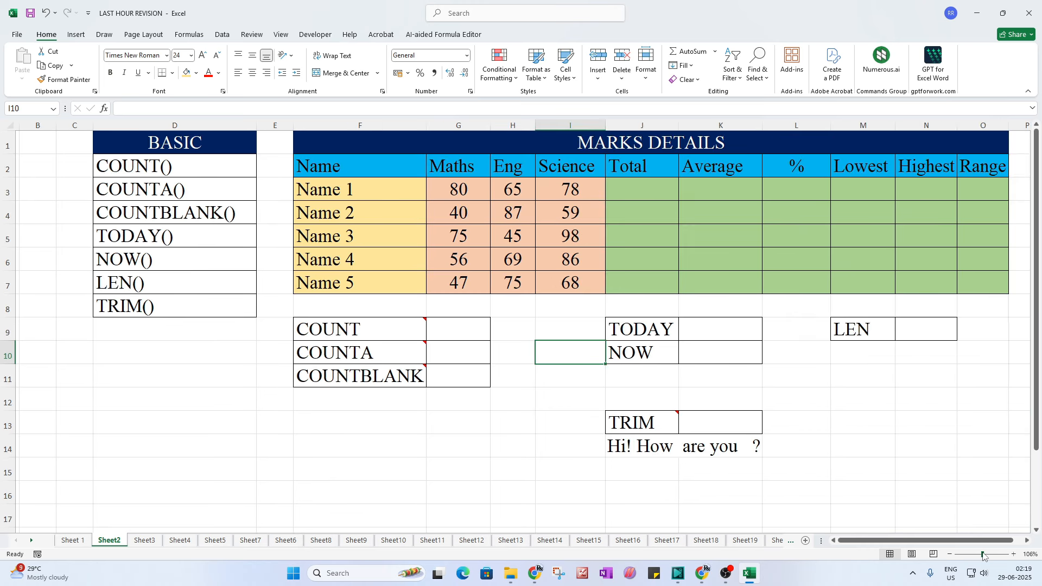
left_click(899, 248)
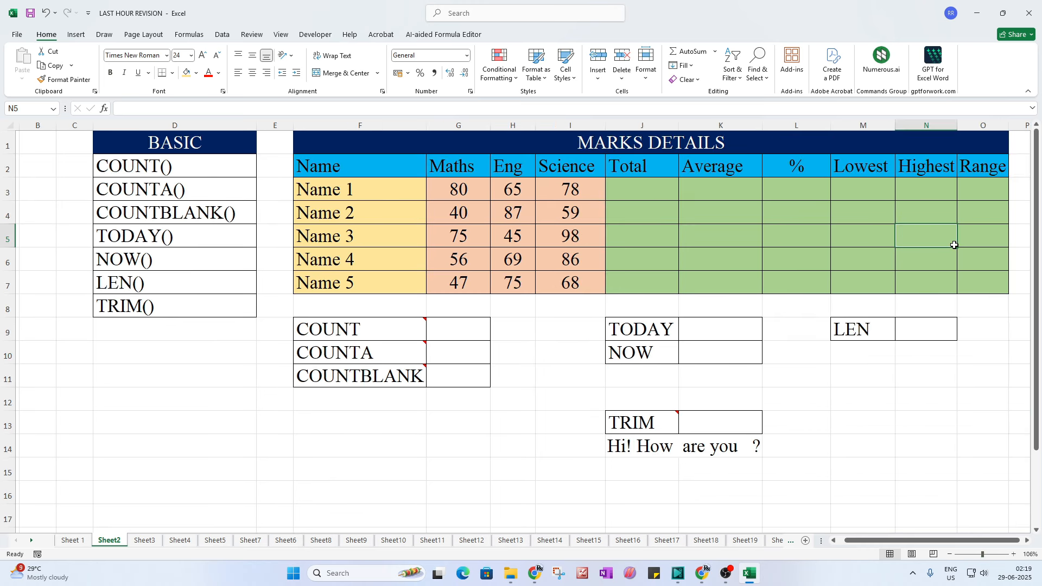
left_click_drag(641, 193, 1002, 279)
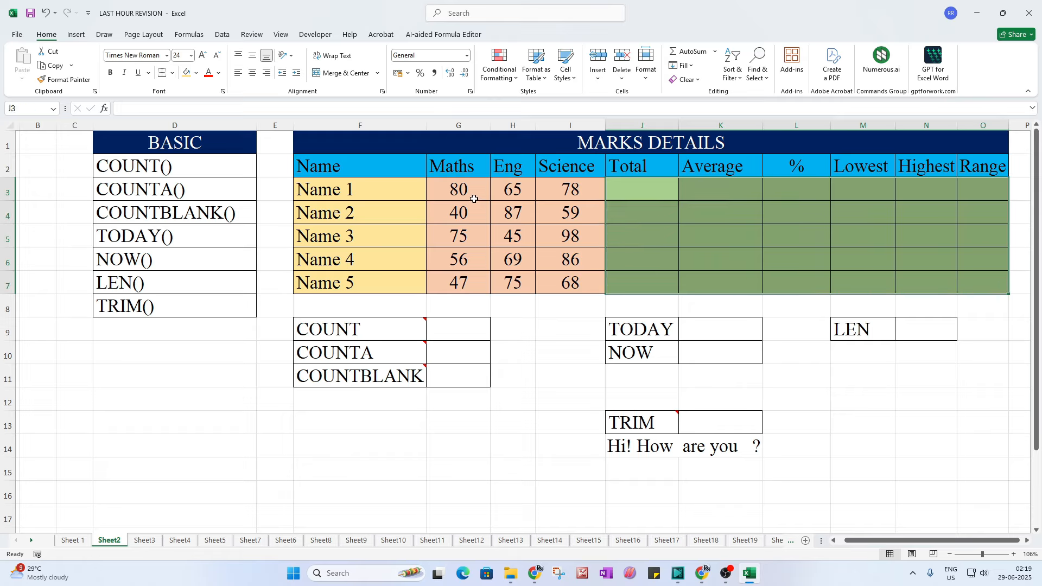
left_click_drag(471, 194, 570, 284)
left_click_drag(366, 193, 363, 284)
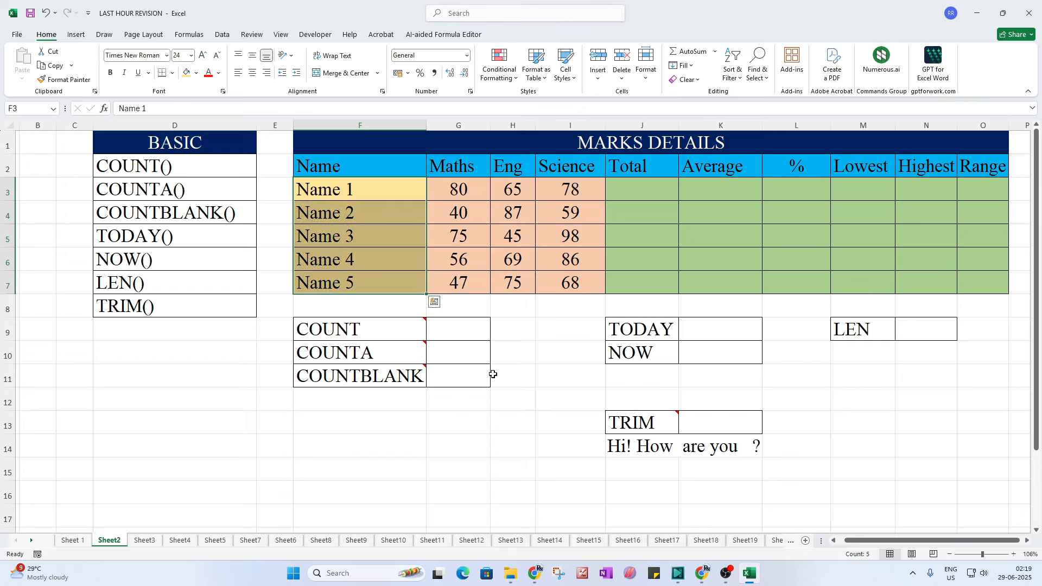
left_click(549, 383)
left_click_drag(363, 194, 574, 286)
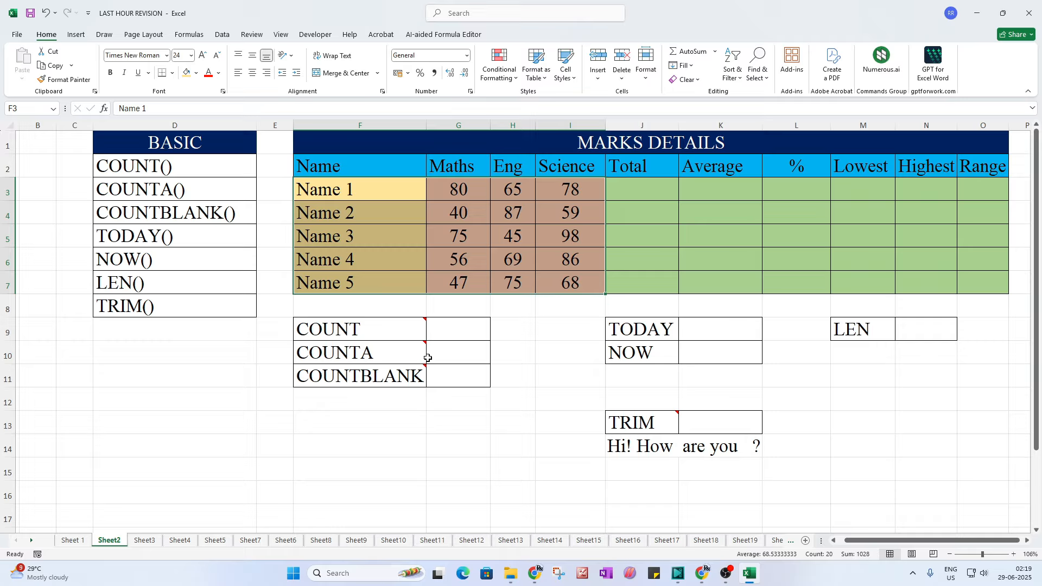
left_click(466, 338)
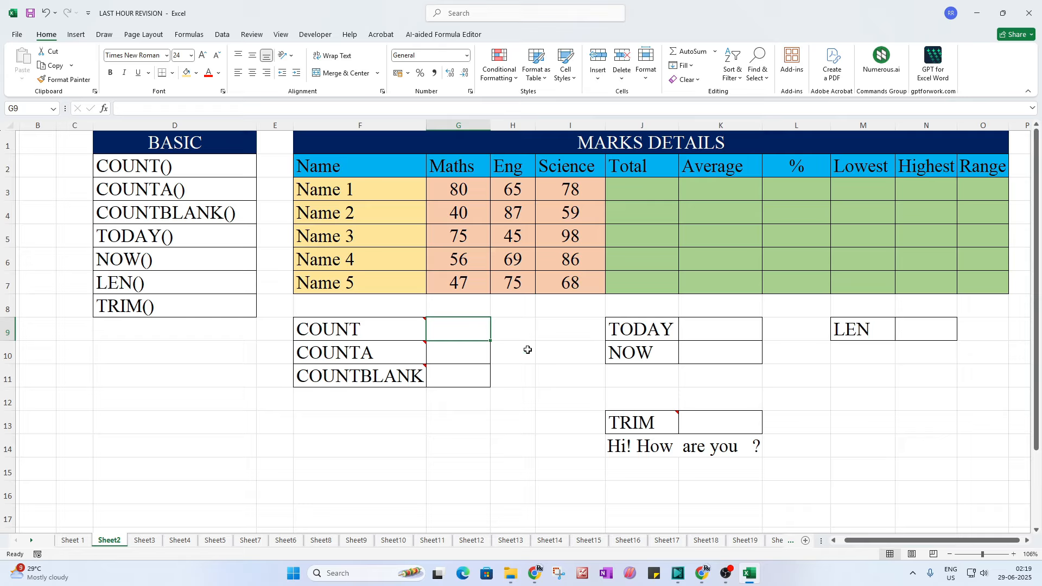
Step: Enter =COUNT(F3:O7) in G9, giving 15
type("=coun")
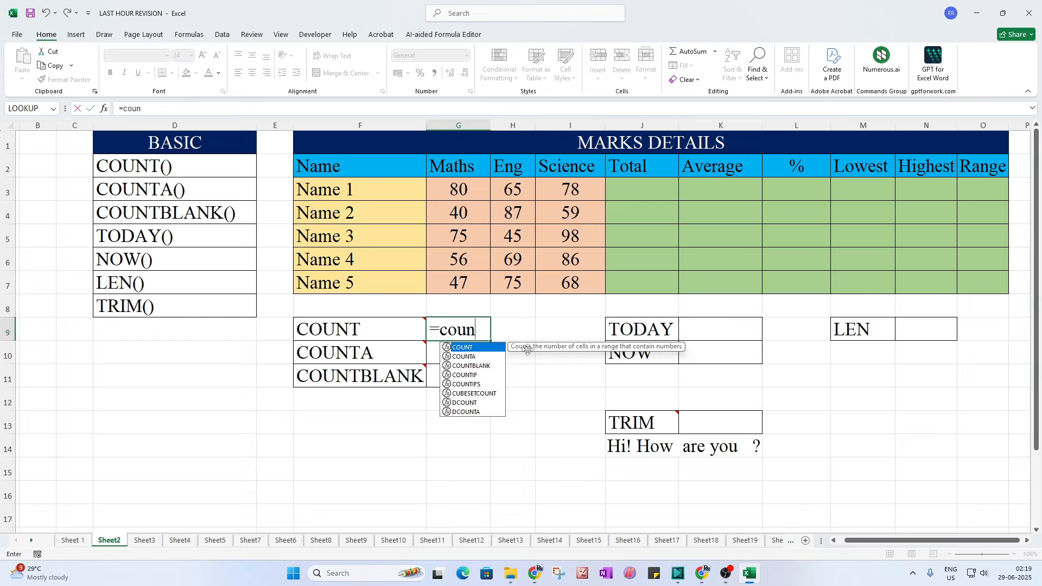
type("t(")
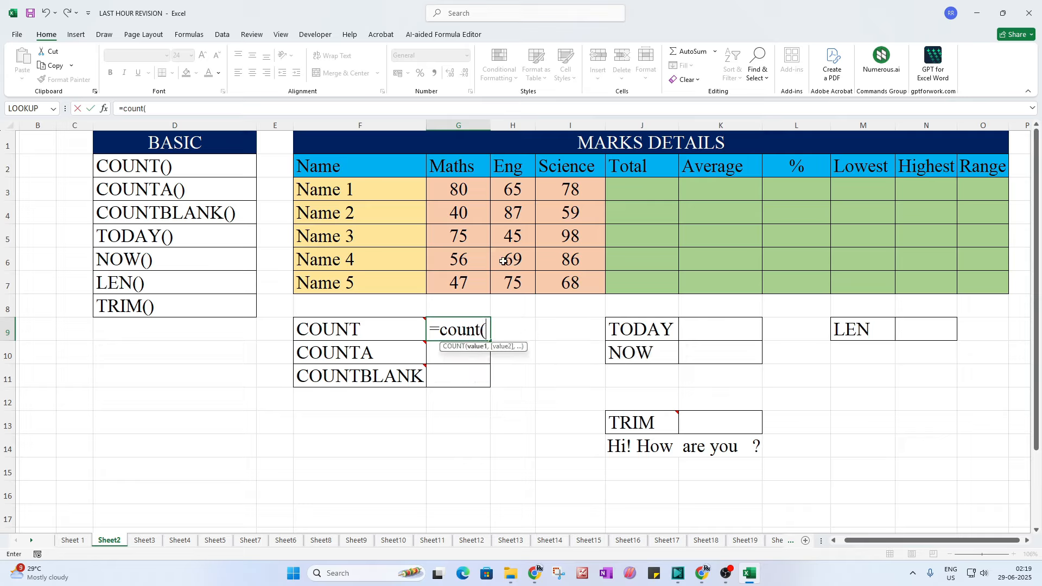
left_click_drag(344, 189, 969, 282)
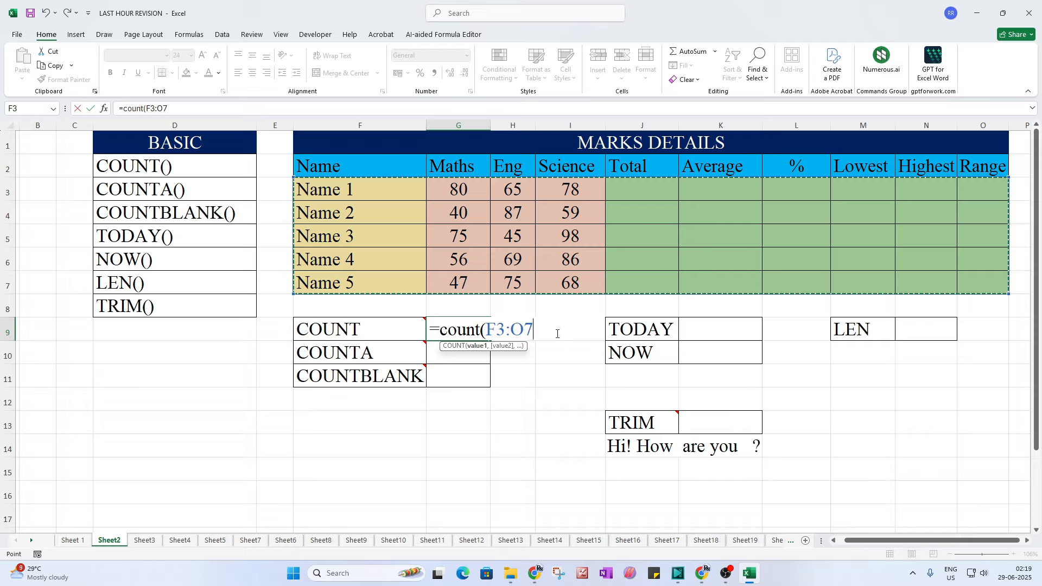
type(")")
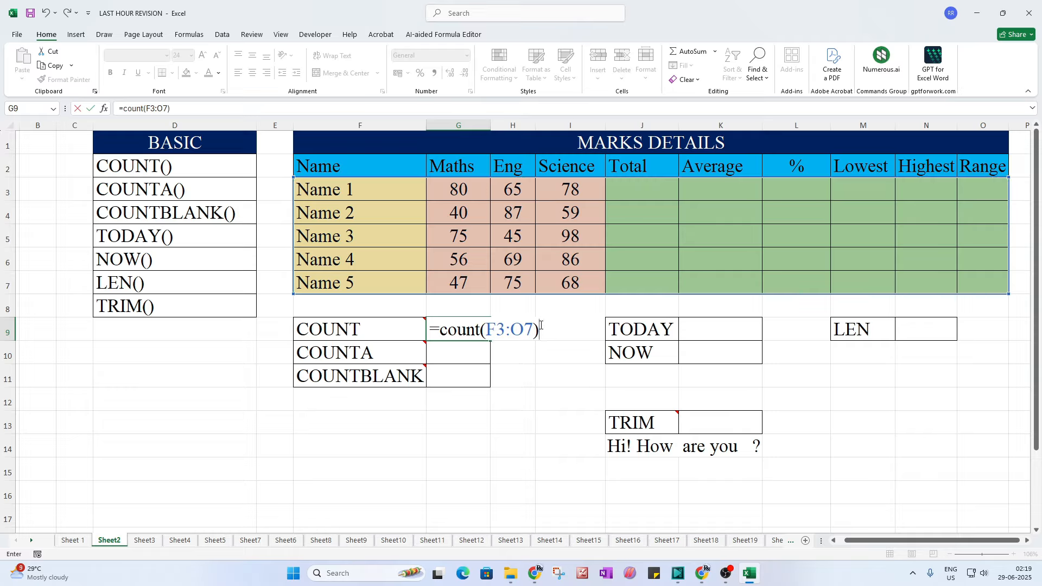
key("Return")
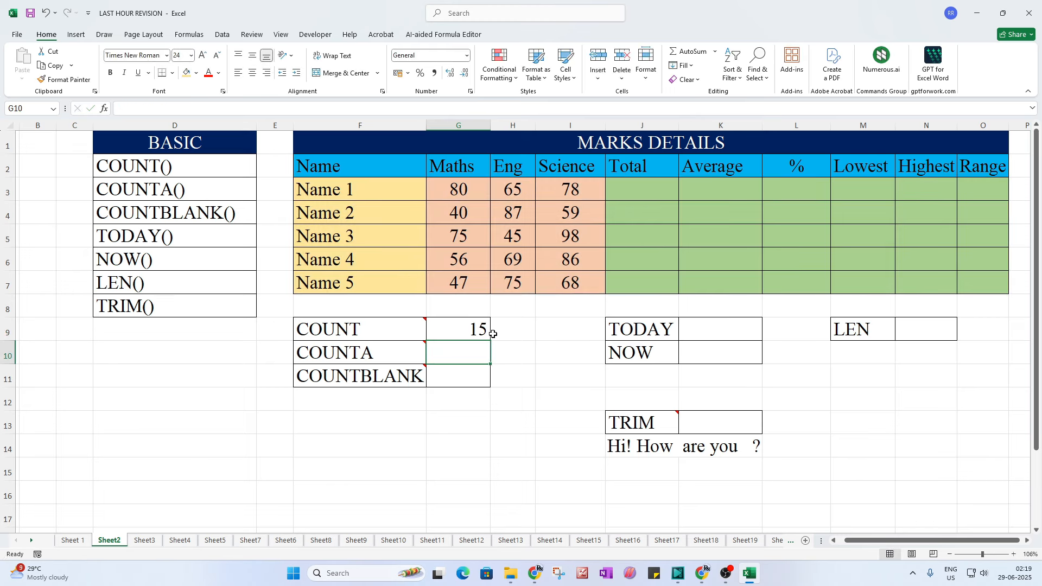
Step: Test COUNT by clearing the Maths marks G3:G7, then undo the deletion
left_click(475, 332)
left_click(458, 193)
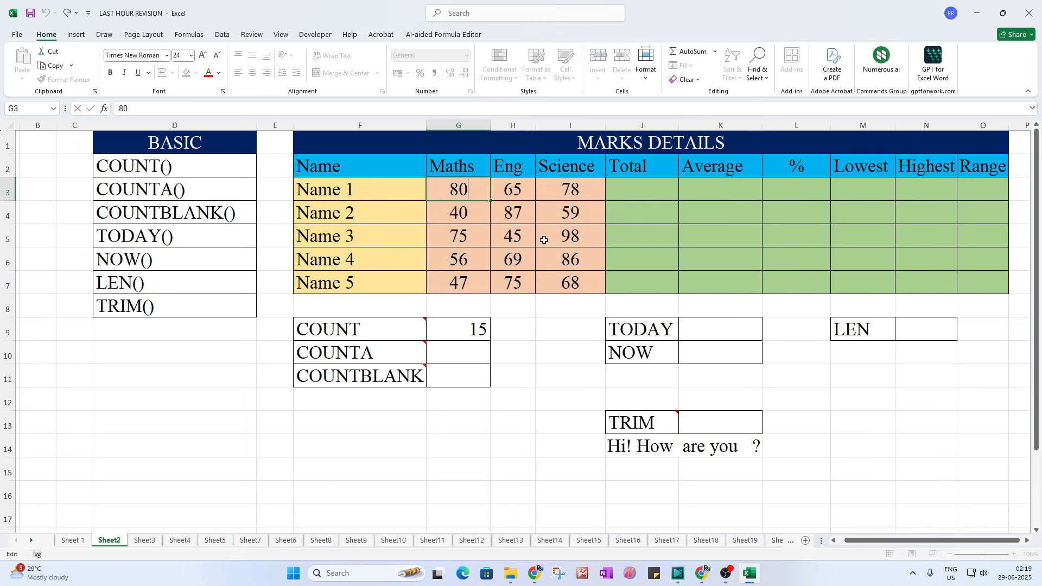
left_click(559, 263)
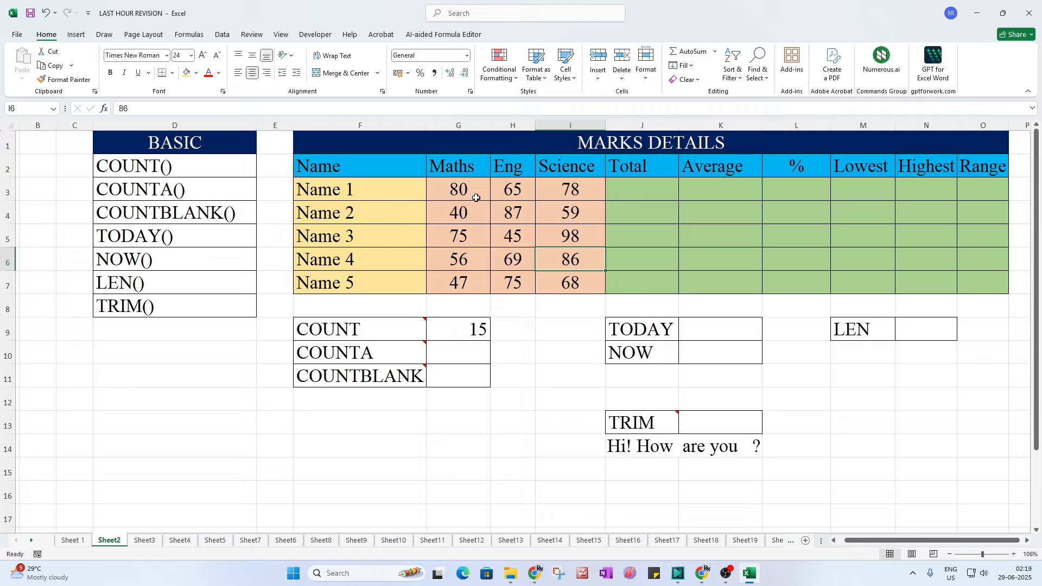
left_click_drag(470, 191, 469, 283)
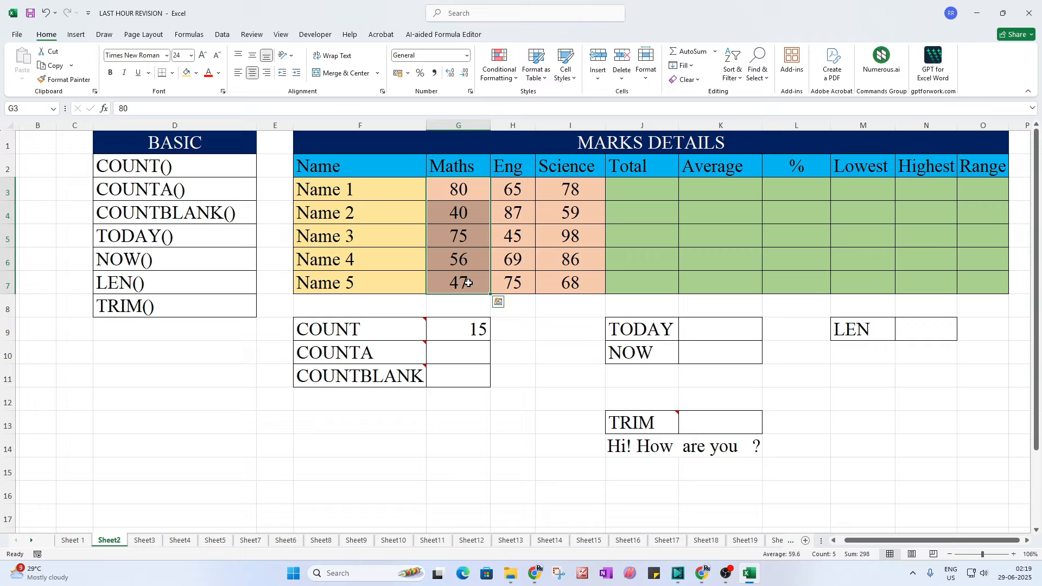
key("Delete")
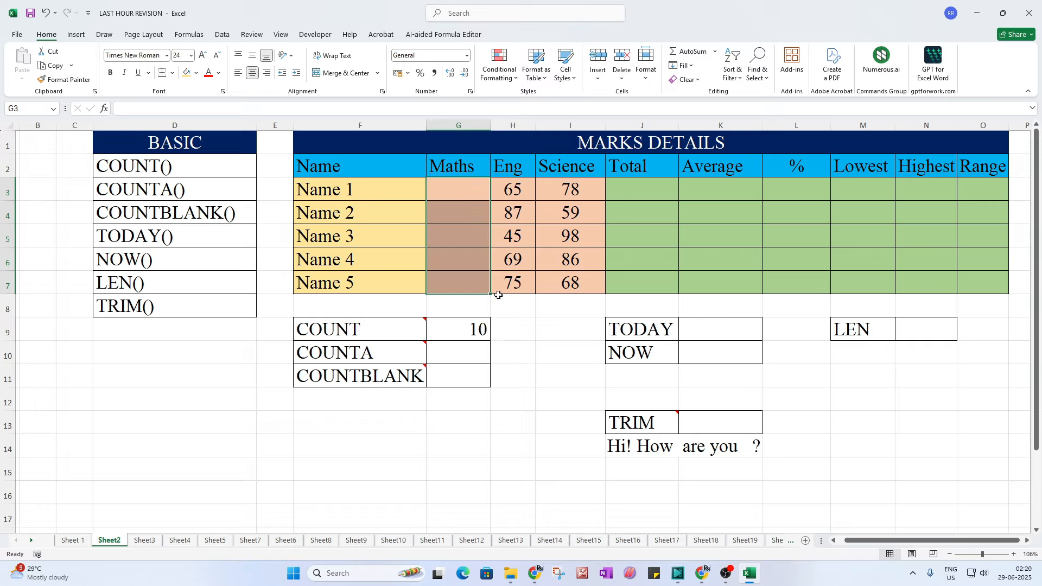
left_click(465, 329)
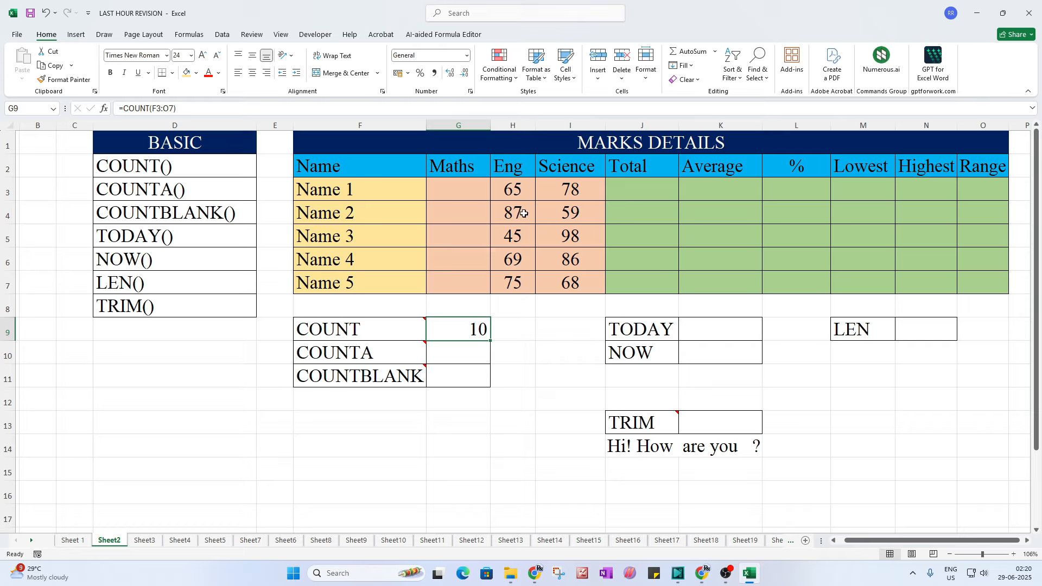
left_click(518, 195)
left_click_drag(531, 203, 570, 284)
left_click(475, 330)
key("ctrl+z")
Step: Read the comment on the COUNTA label beside G10
left_click(538, 424)
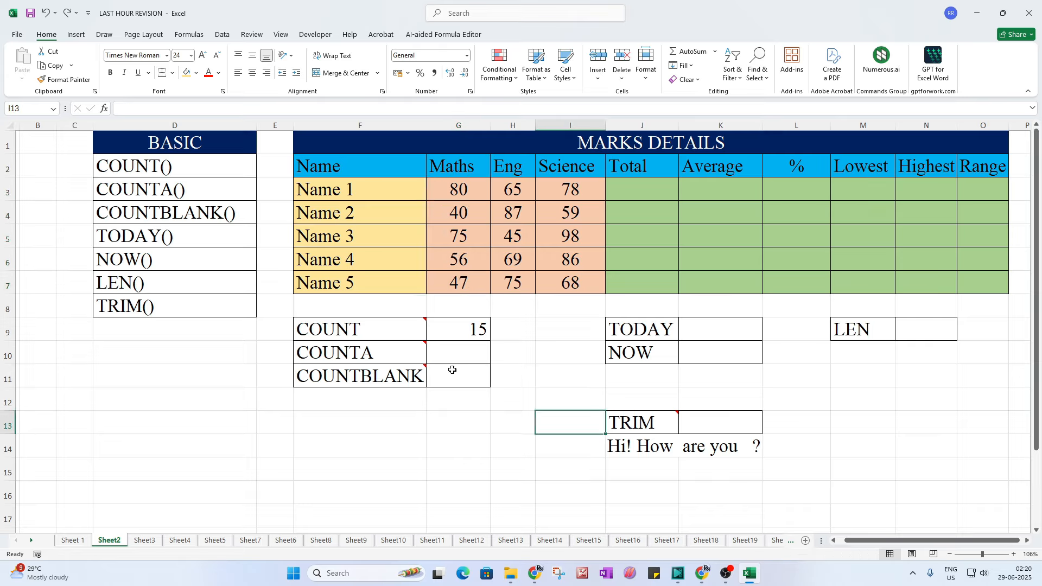
left_click(473, 359)
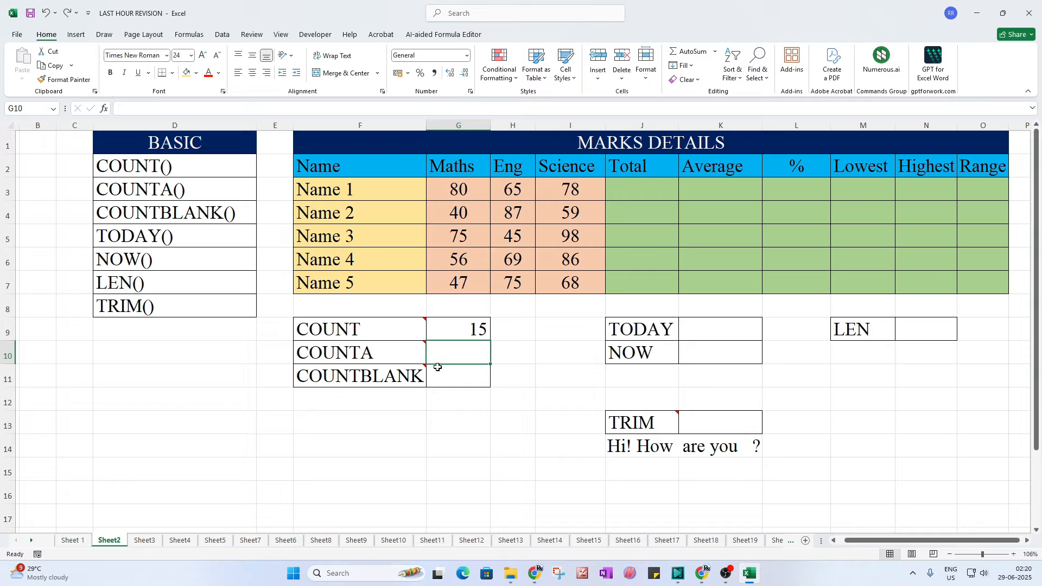
left_click(366, 335)
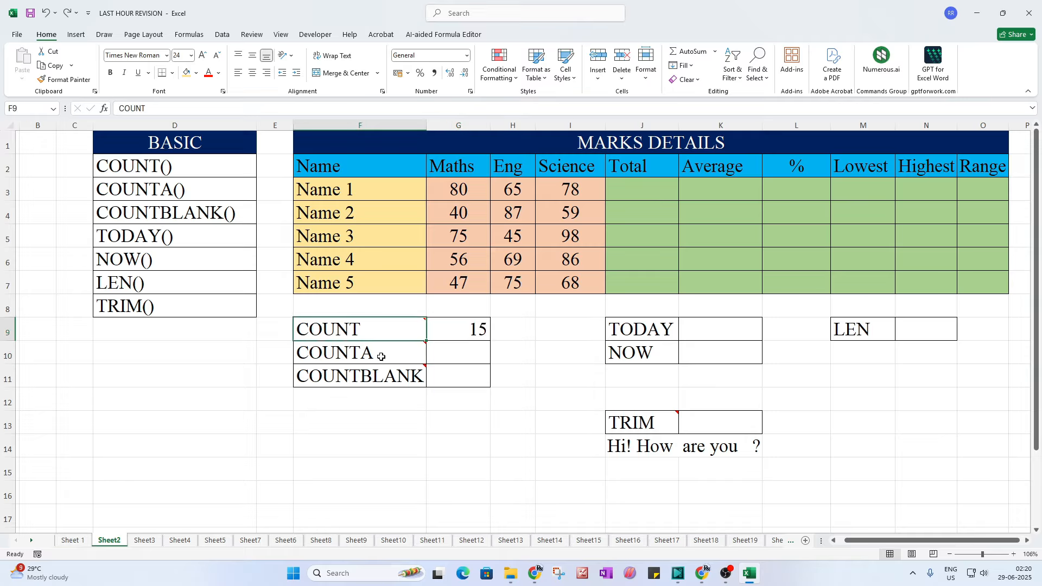
mouse_move(382, 357)
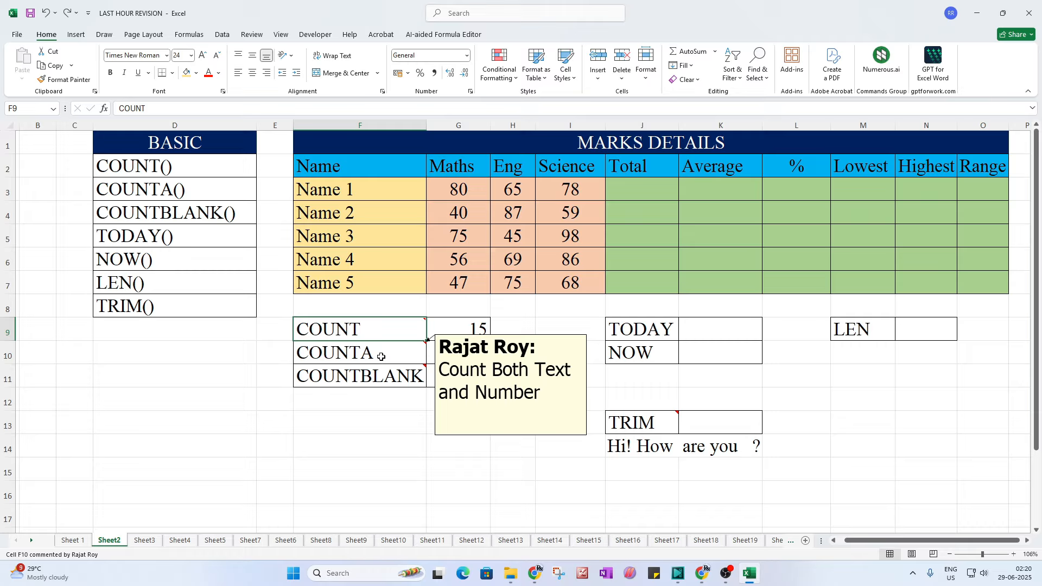
Step: Enter =COUNTA(F3:O7) in G10, giving 20
left_click(475, 357)
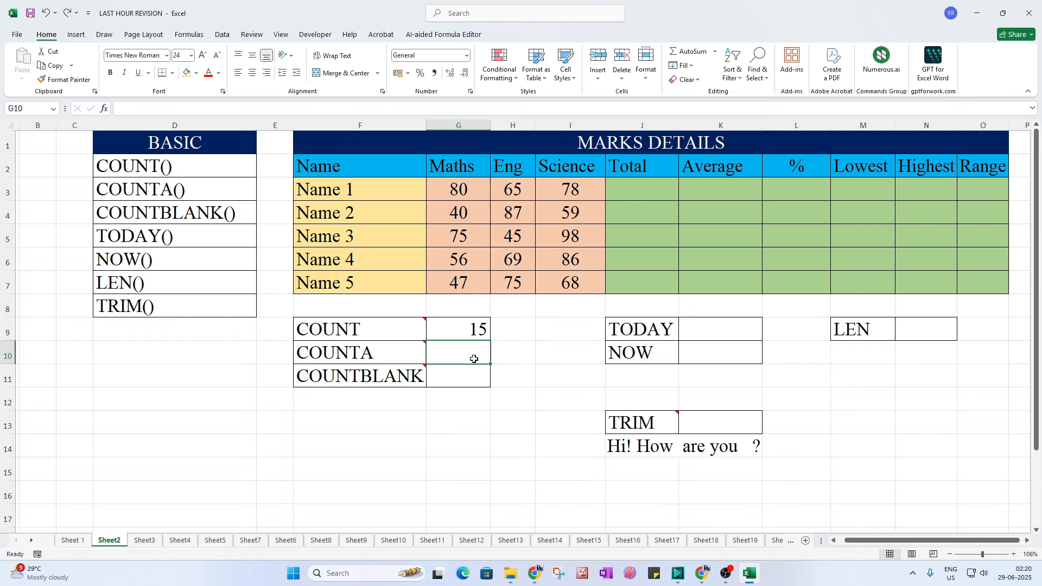
type("=counta")
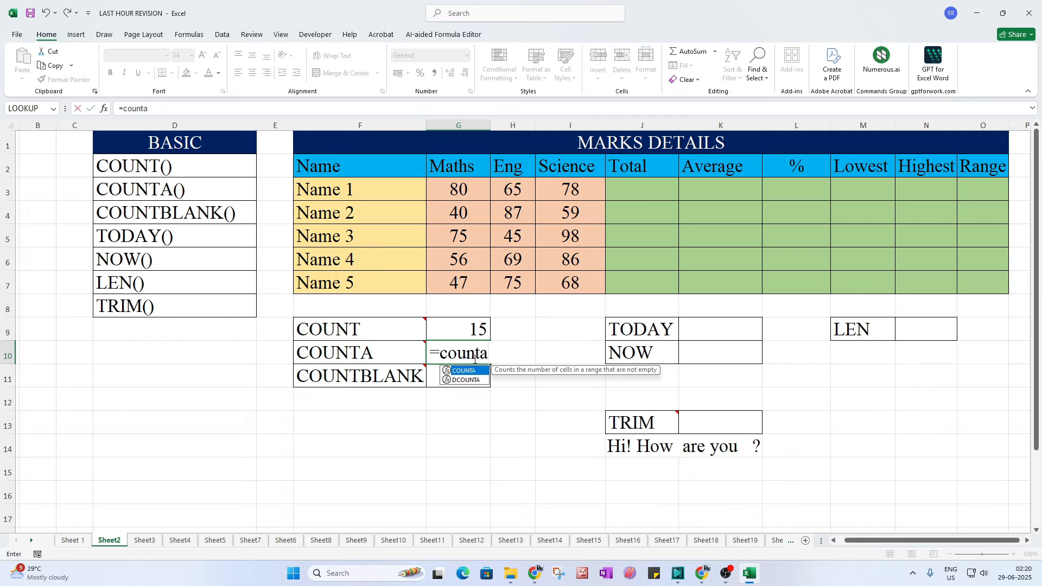
type("(")
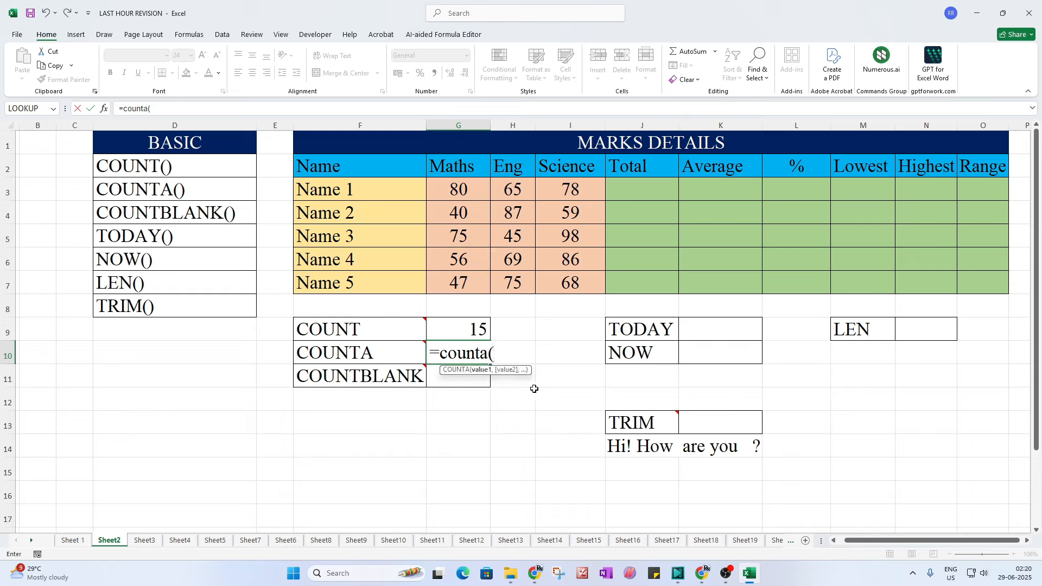
left_click_drag(353, 193, 948, 300)
type(")")
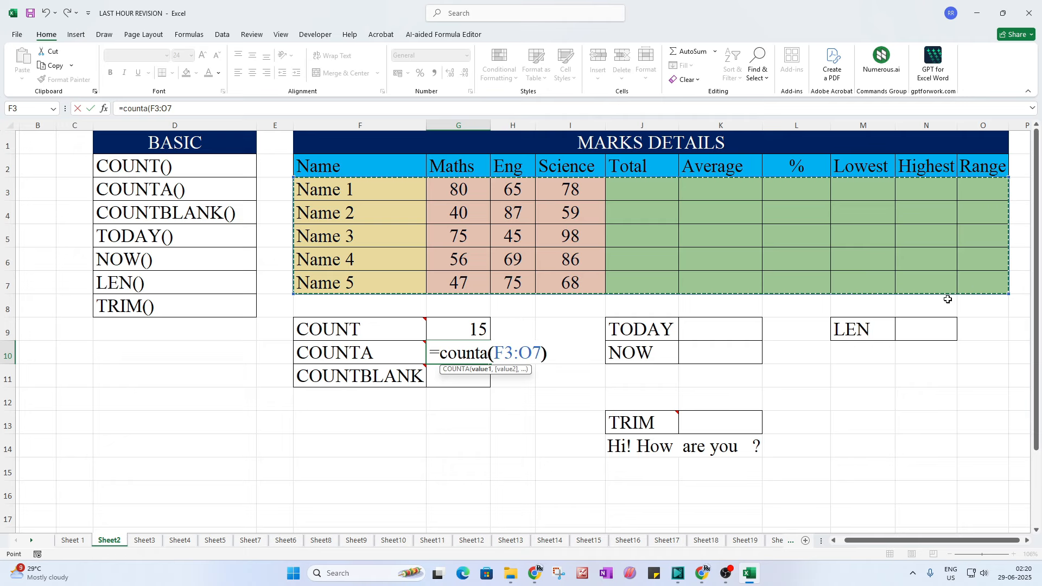
key("Return")
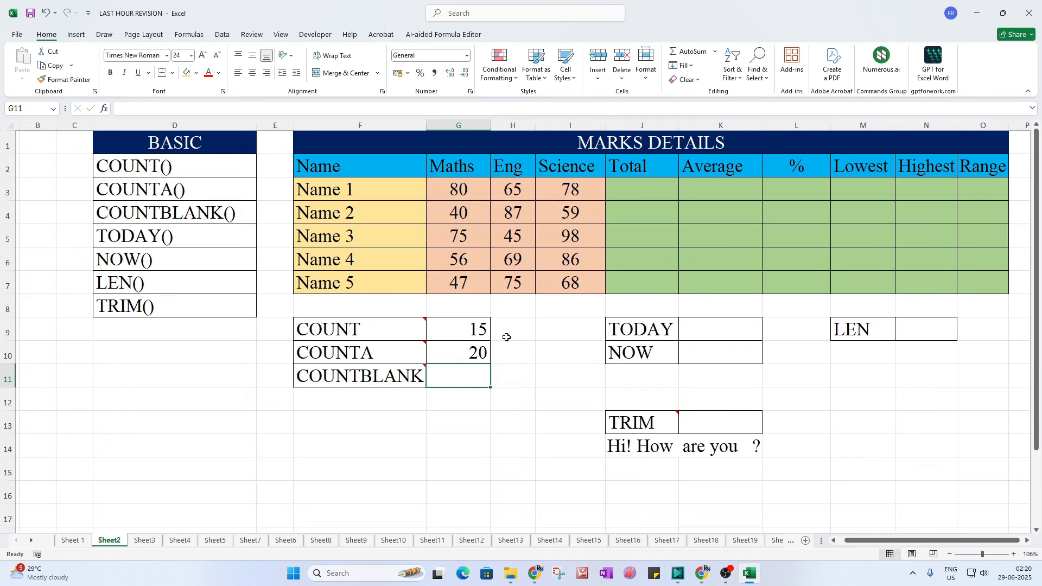
Step: Test COUNTA by clearing Name 1 and the 75 mark in H7, then undo
left_click(472, 350)
left_click_drag(354, 191, 342, 280)
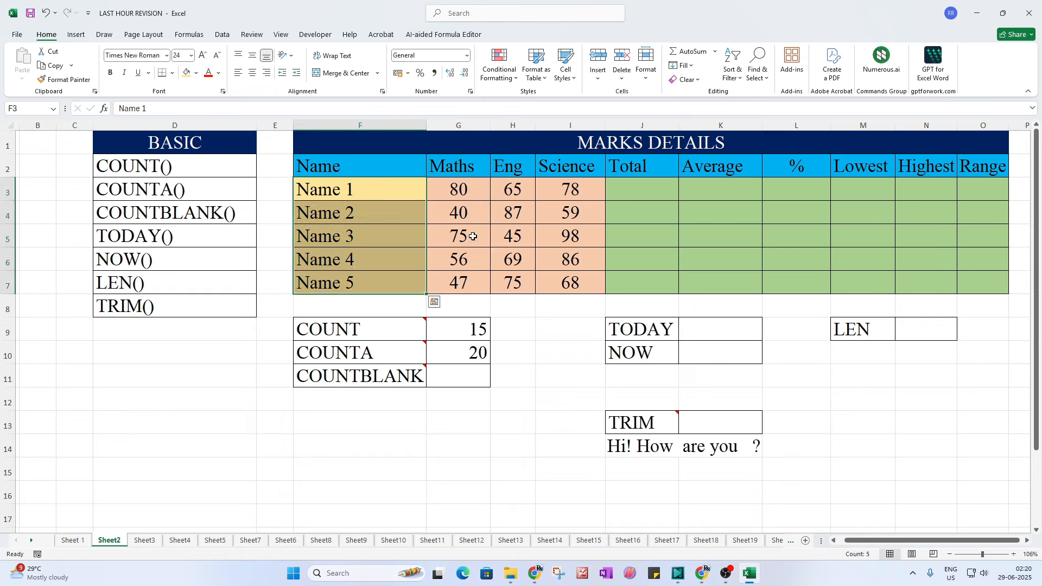
left_click_drag(454, 195, 539, 282)
left_click(373, 188)
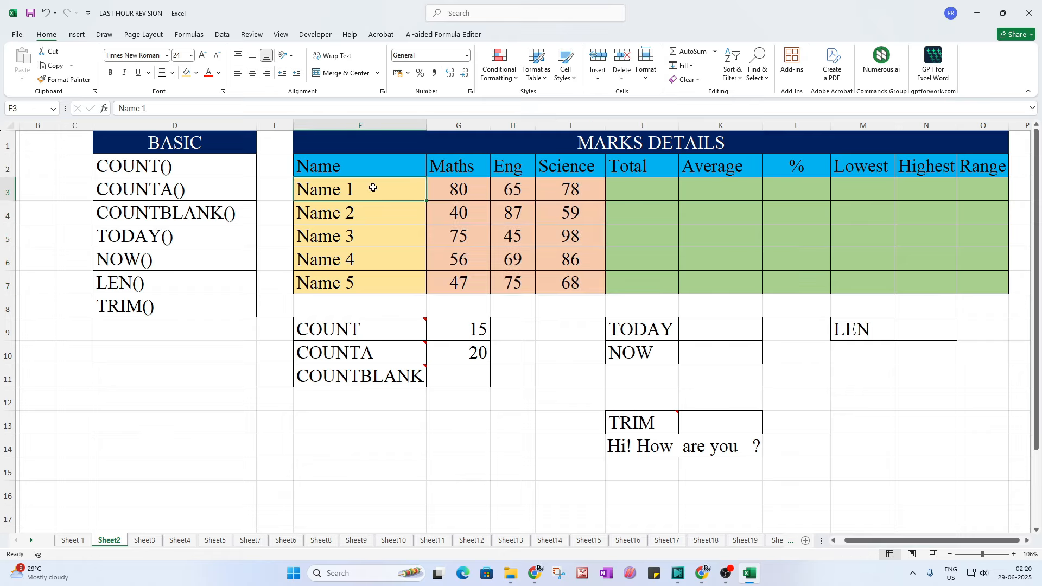
key("Delete")
left_click(455, 381)
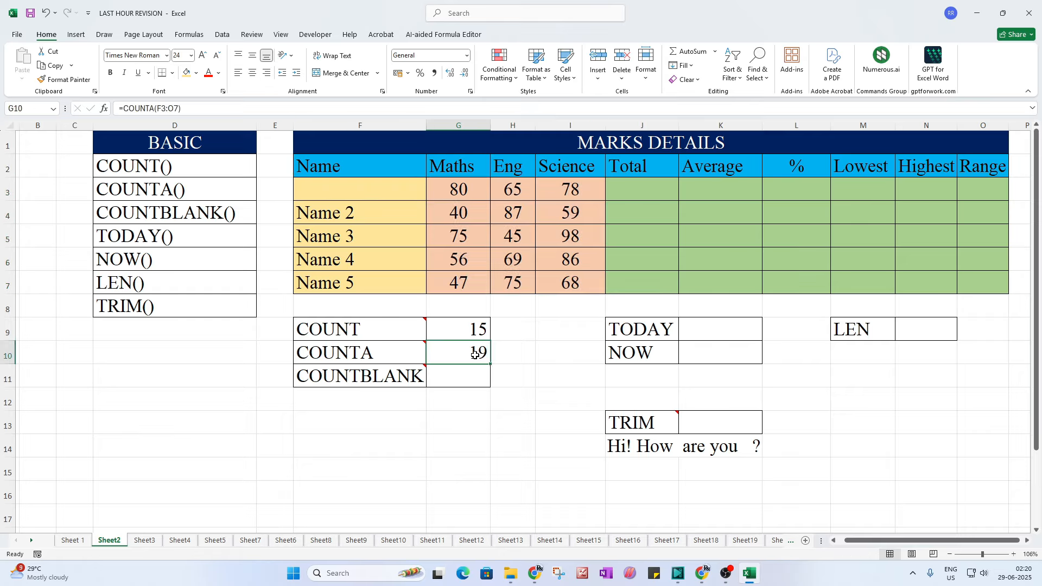
left_click(528, 291)
key("Delete")
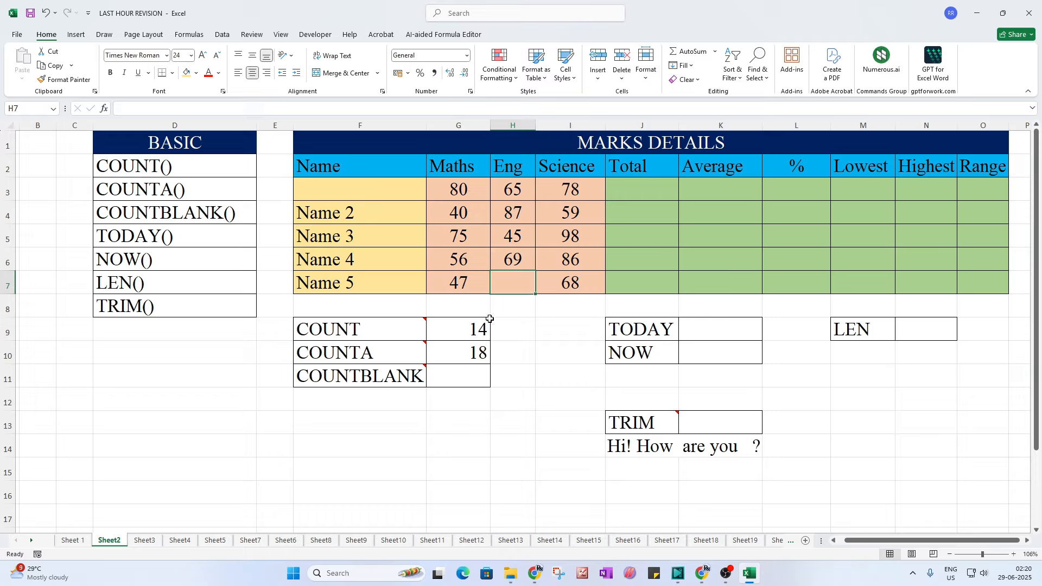
left_click(534, 397)
key("ctrl+z")
key("ctrl+z")
left_click(496, 445)
left_click(455, 375)
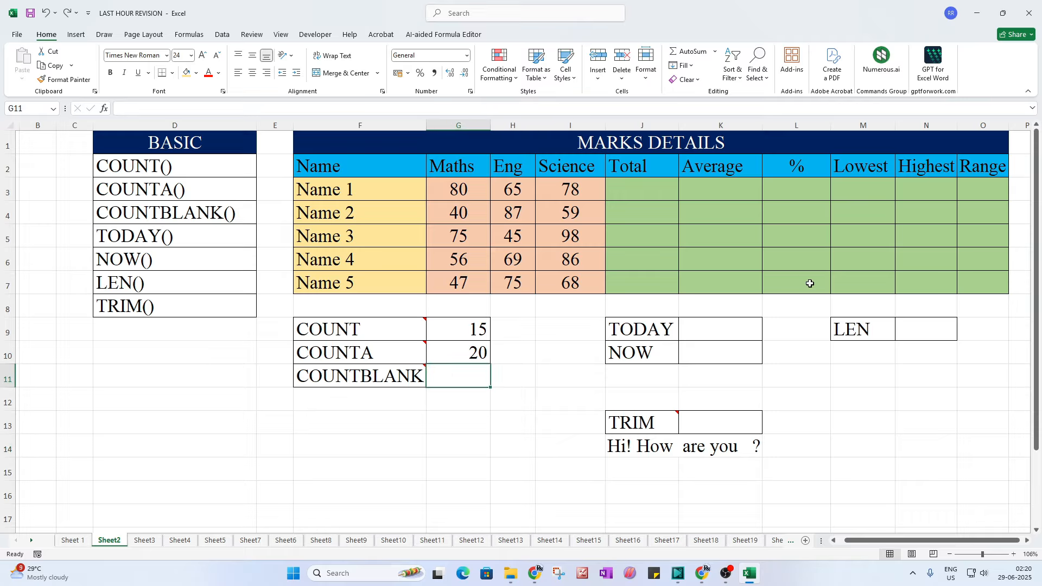
Step: Enter =COUNTBLANK(F3:O7) in G11, giving 30
type("=")
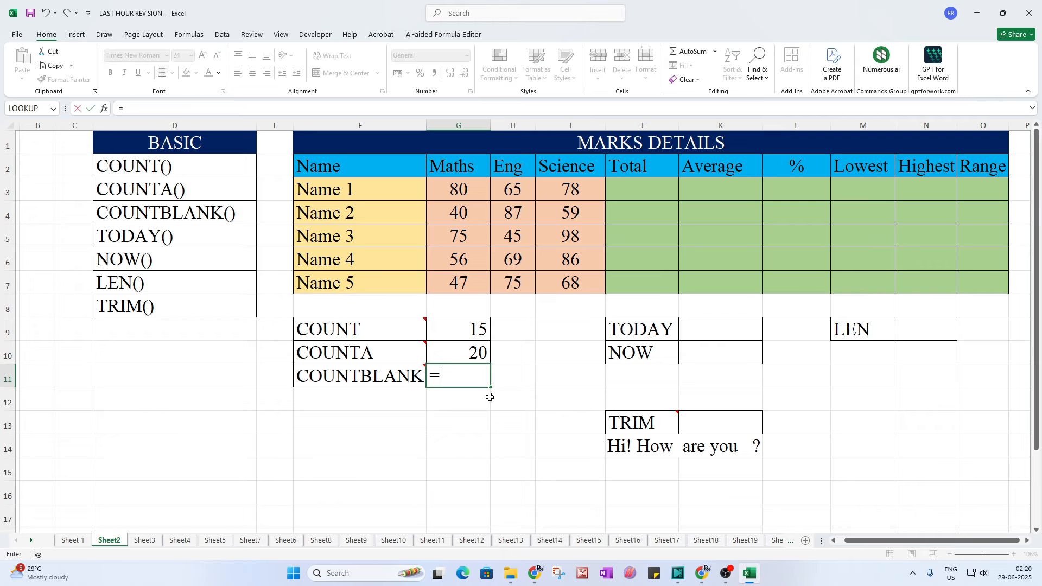
type("countb")
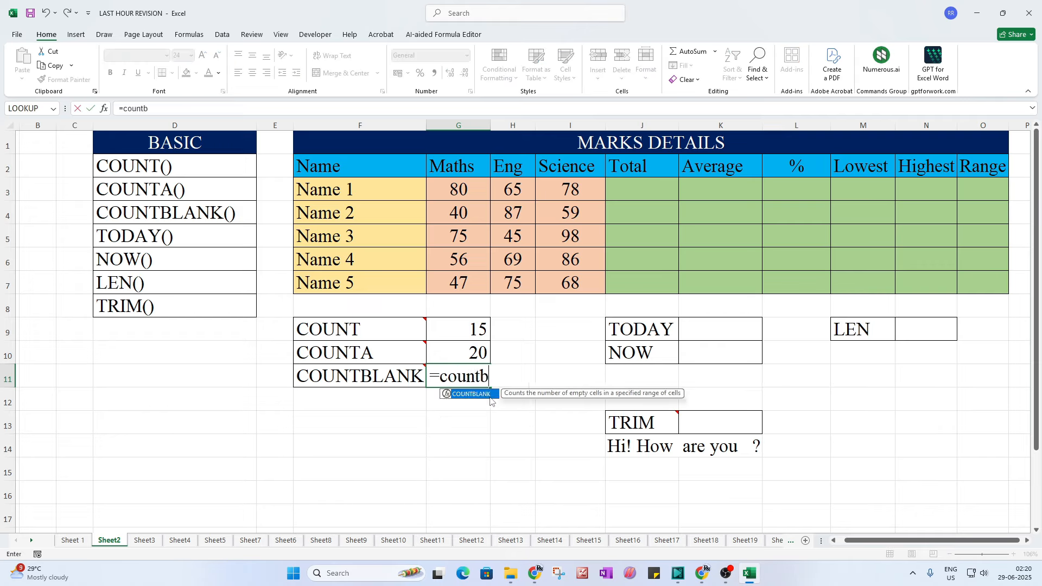
type("lank")
double_click(472, 394)
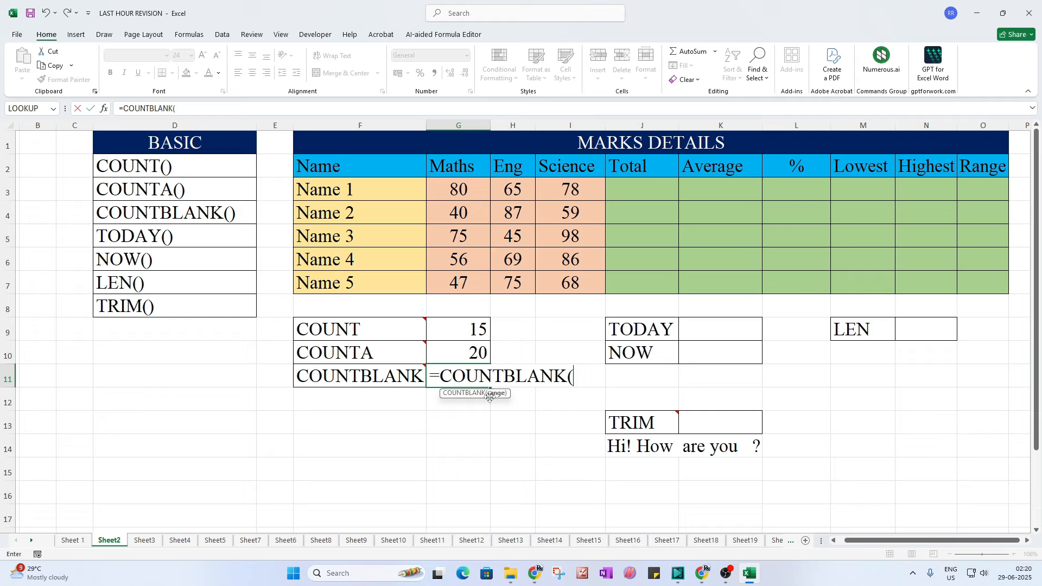
left_click_drag(349, 189, 962, 285)
type(")")
key("Return")
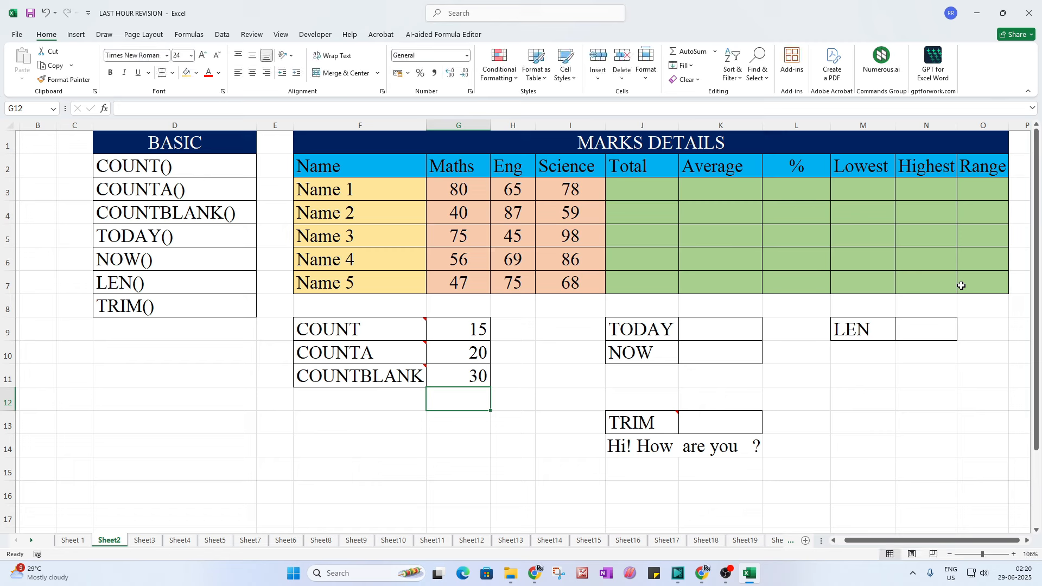
Step: Test COUNTBLANK by clearing all names and marks F3:I7, then undo
left_click(468, 381)
left_click_drag(646, 187, 988, 284)
left_click_drag(328, 188, 578, 276)
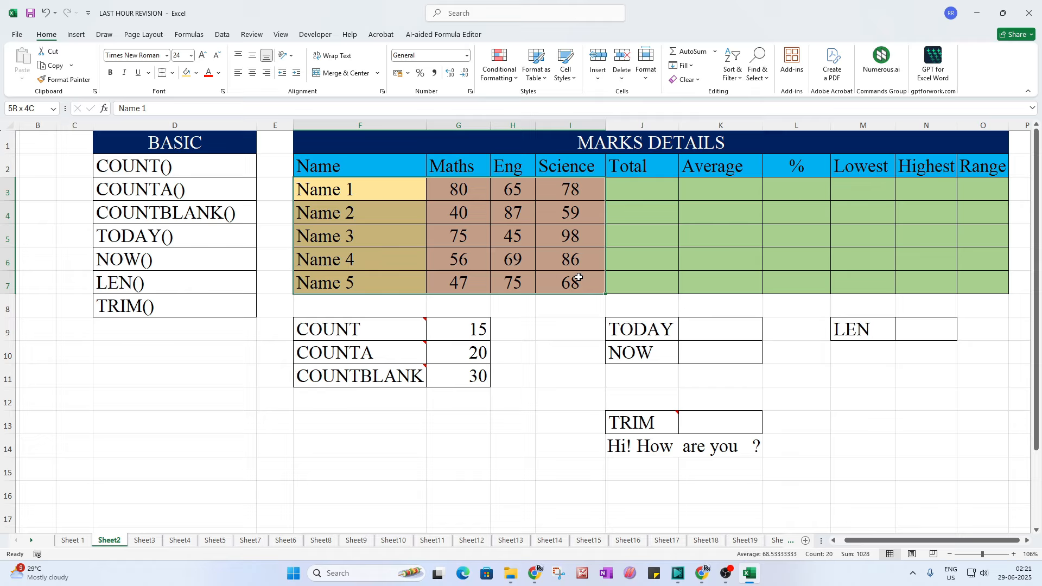
key("Delete")
left_click(470, 381)
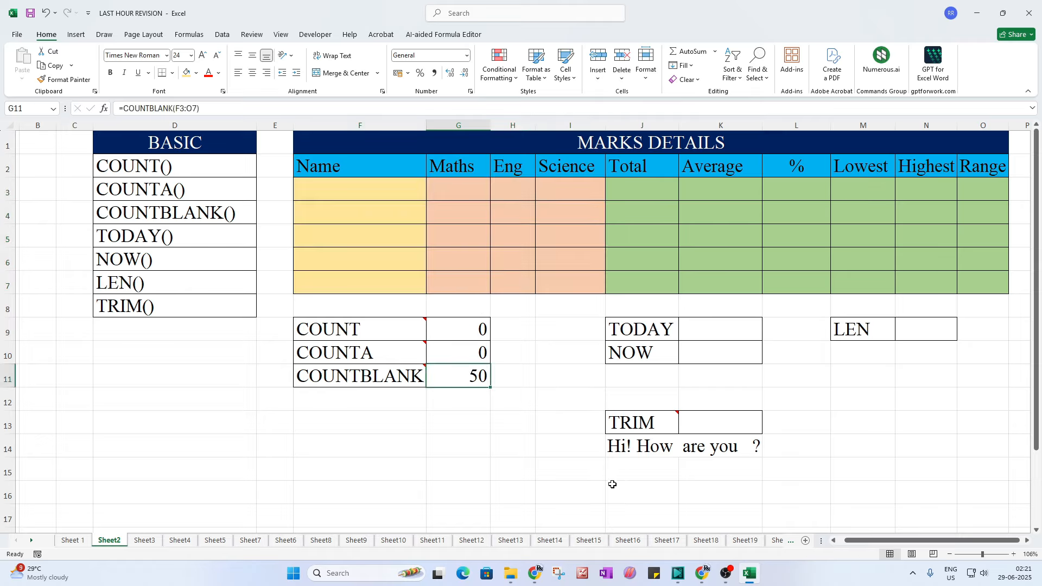
key("ctrl+z")
left_click(555, 441)
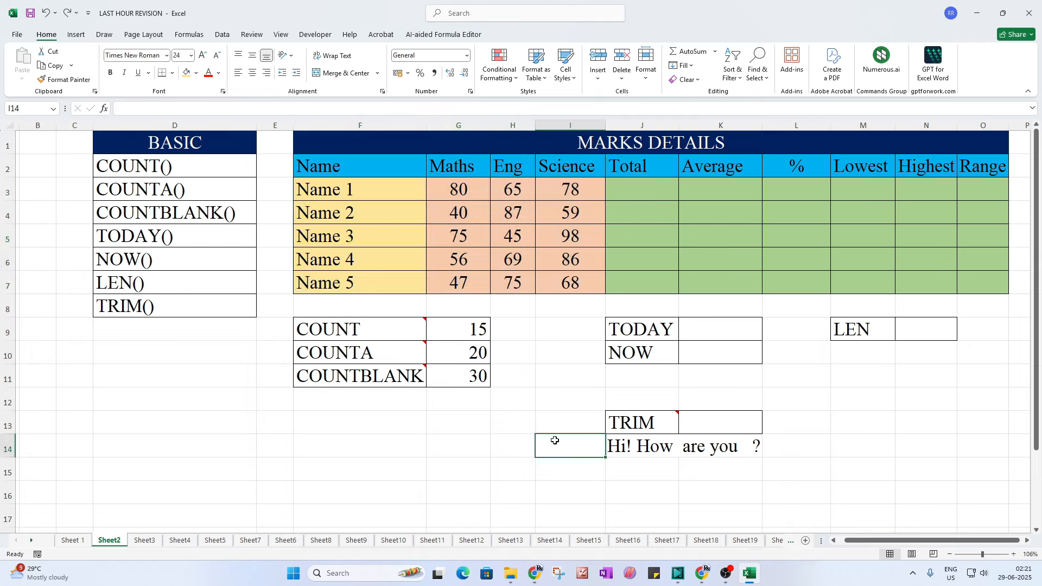
Step: Shade the COUNT(), COUNTA() and COUNTBLANK() entries in the BASIC list light orange
left_click_drag(182, 170, 184, 214)
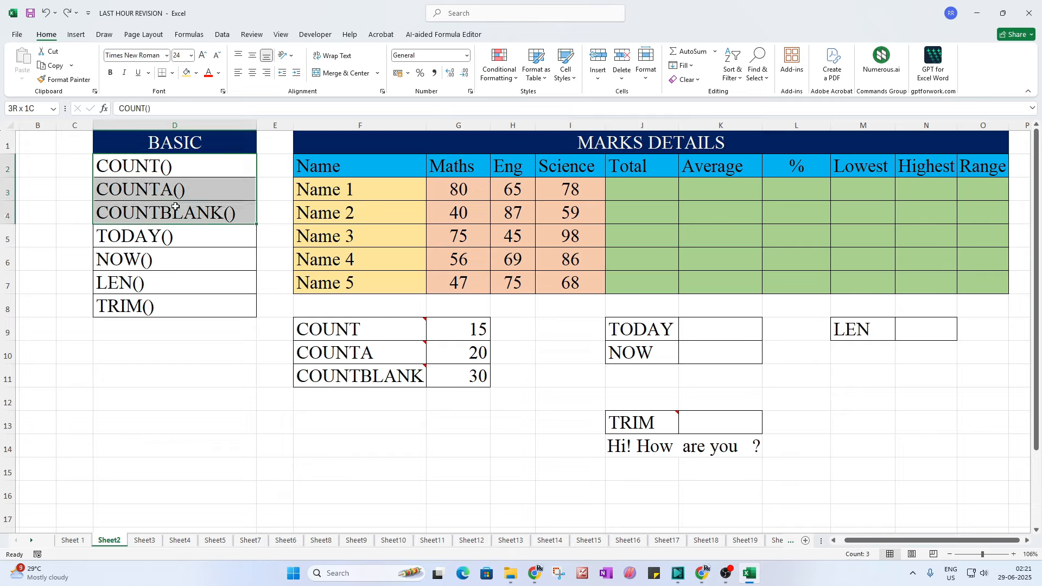
left_click(187, 73)
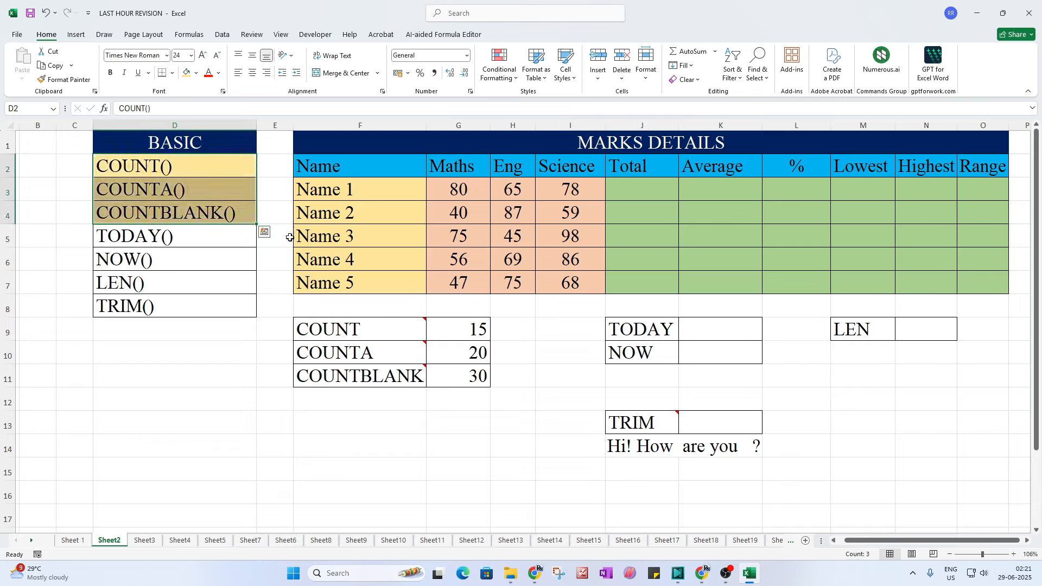
left_click(242, 395)
left_click(171, 245)
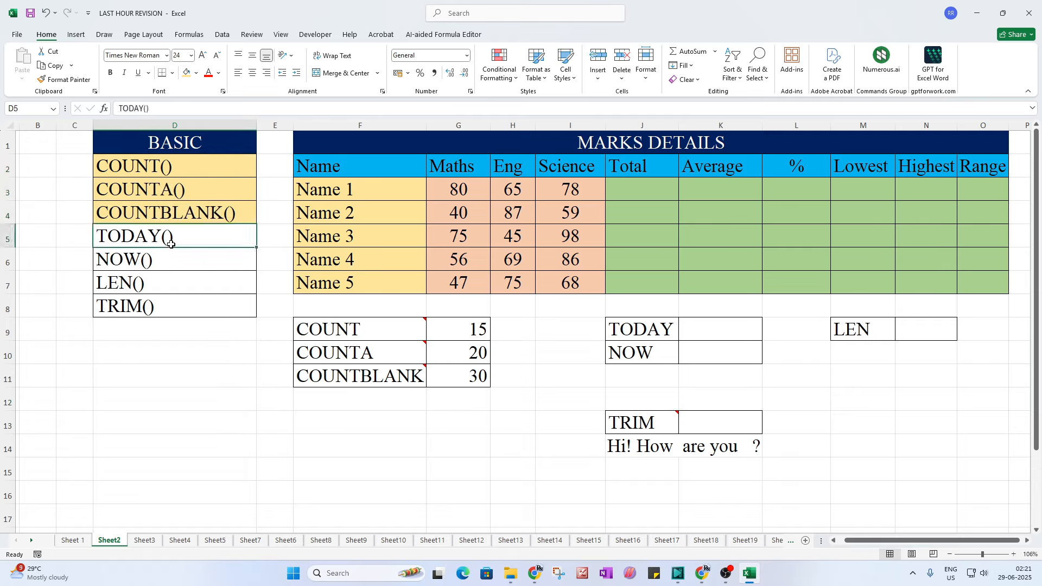
Step: Enter =TODAY() in K9, showing 29-06-2025, and autofit column K
left_click(727, 328)
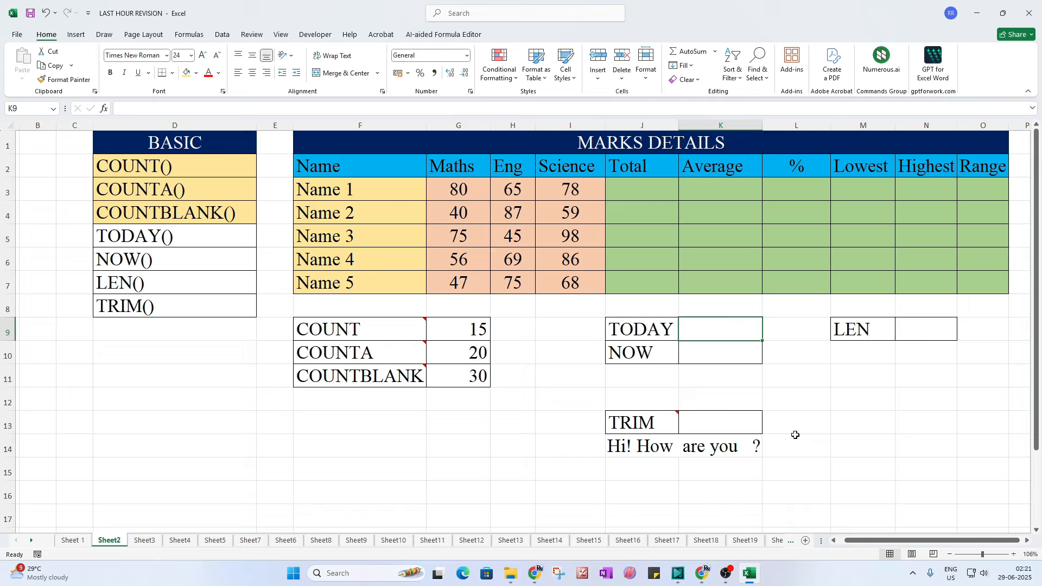
type("=toa")
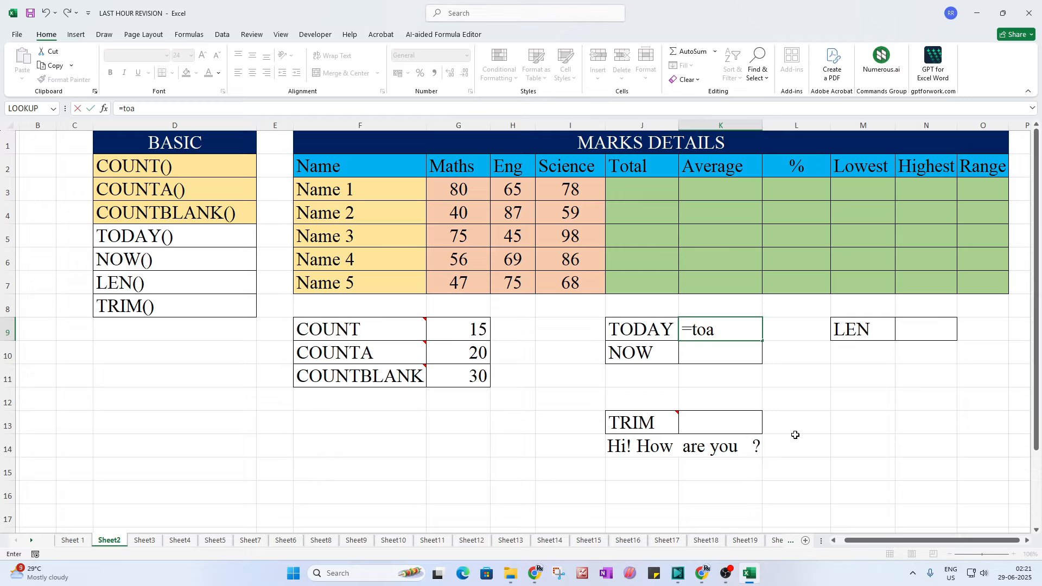
key("BackSpace")
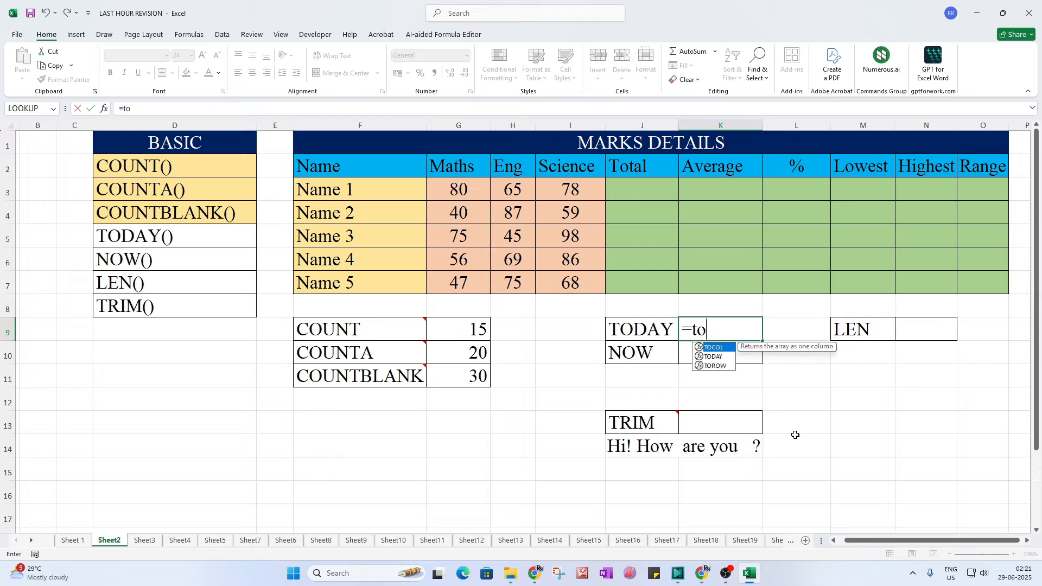
type("day()")
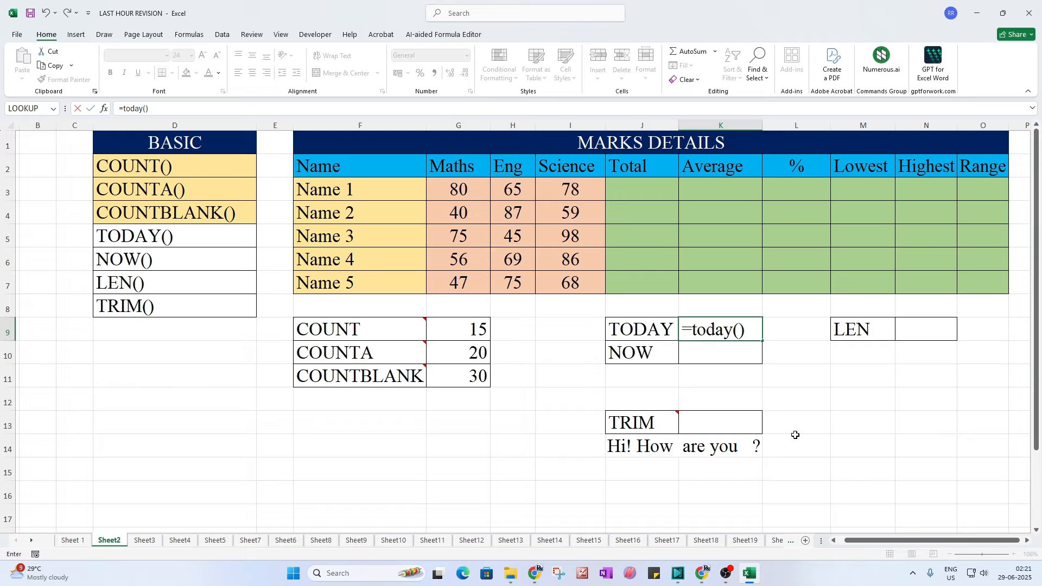
key("Return")
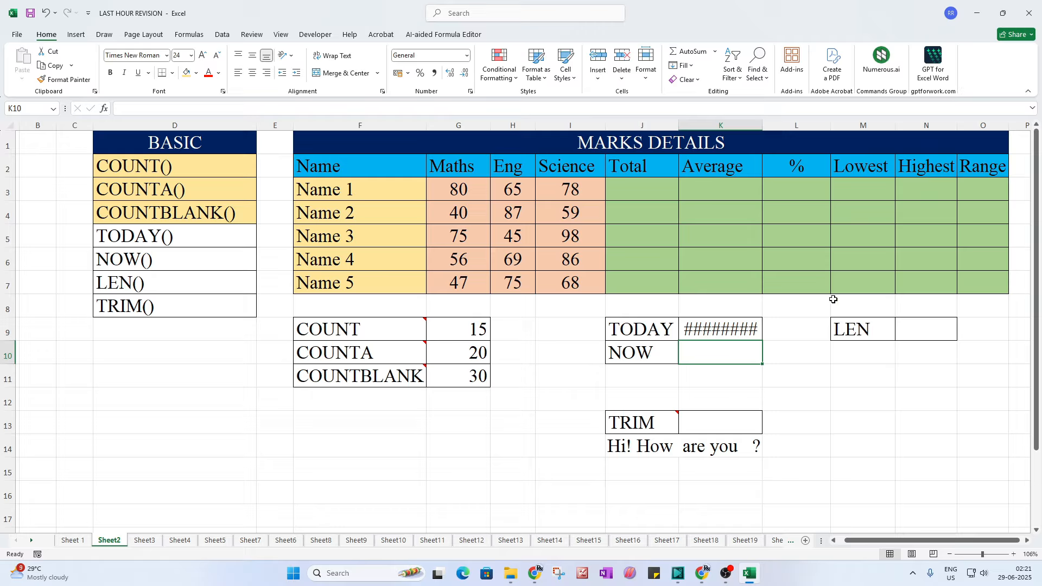
double_click(763, 124)
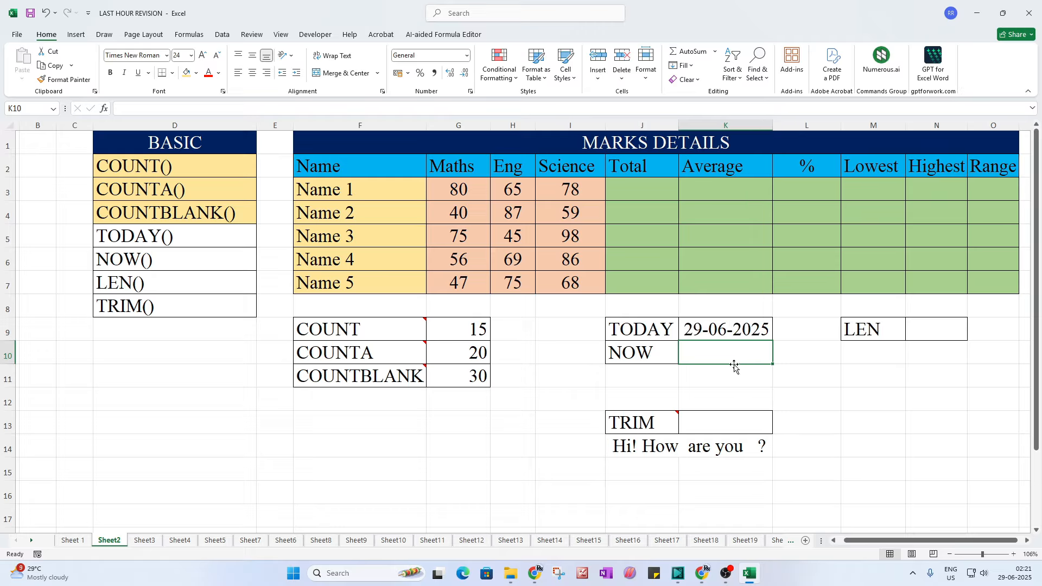
left_click_drag(734, 365, 734, 367)
left_click(711, 332)
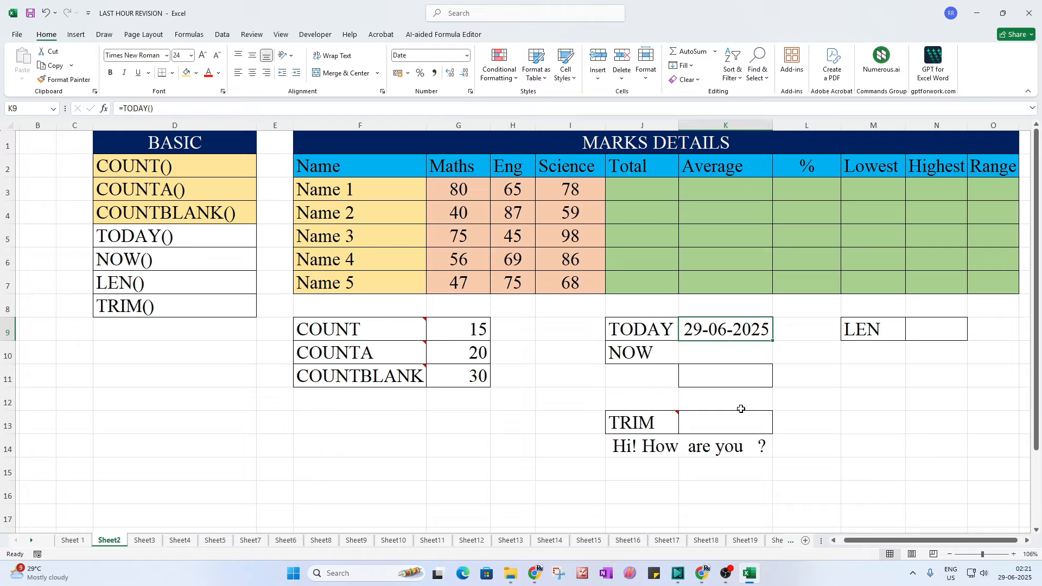
left_click(695, 359)
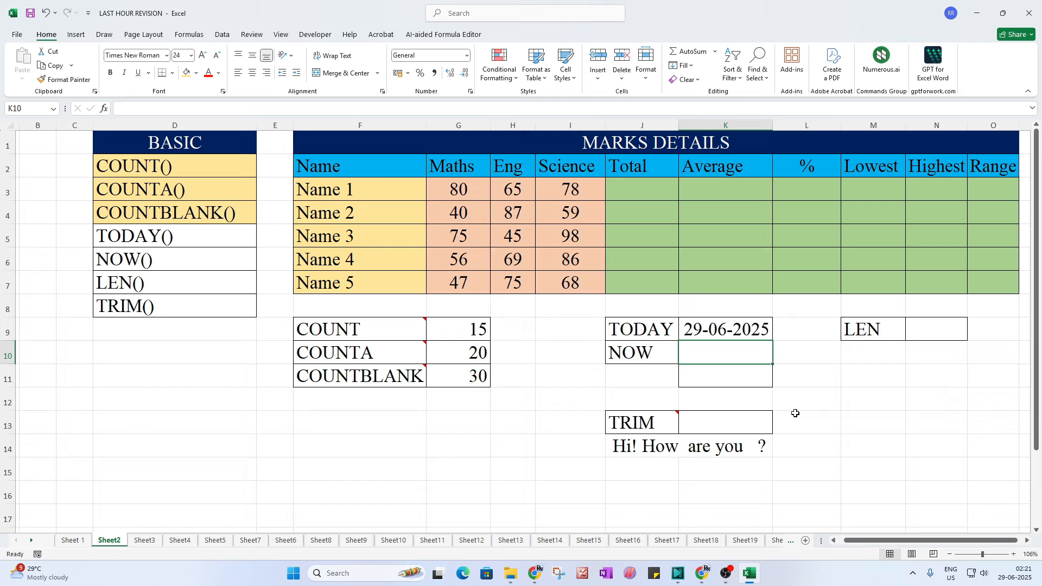
type("=now(")
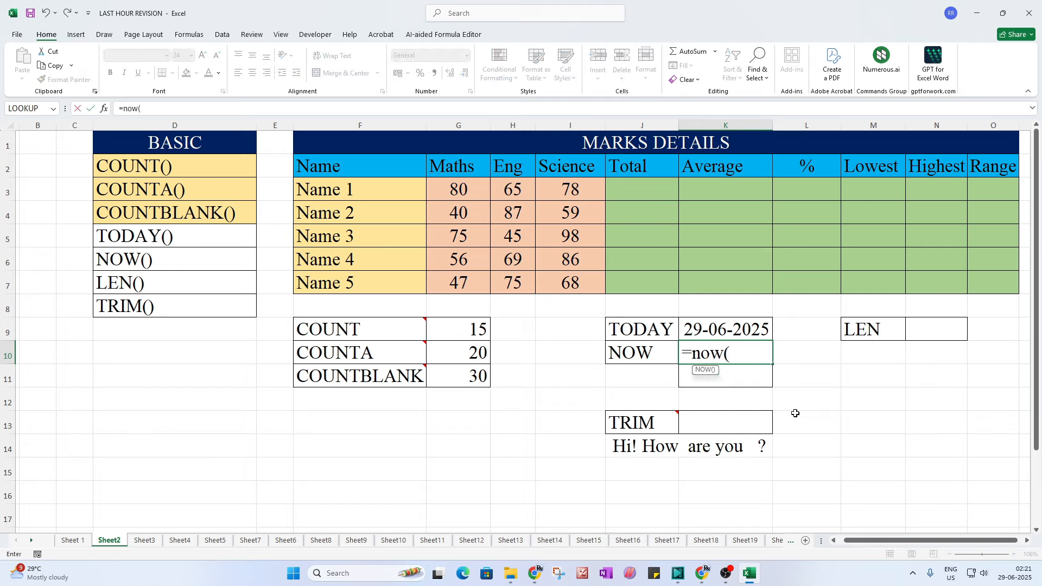
type(")")
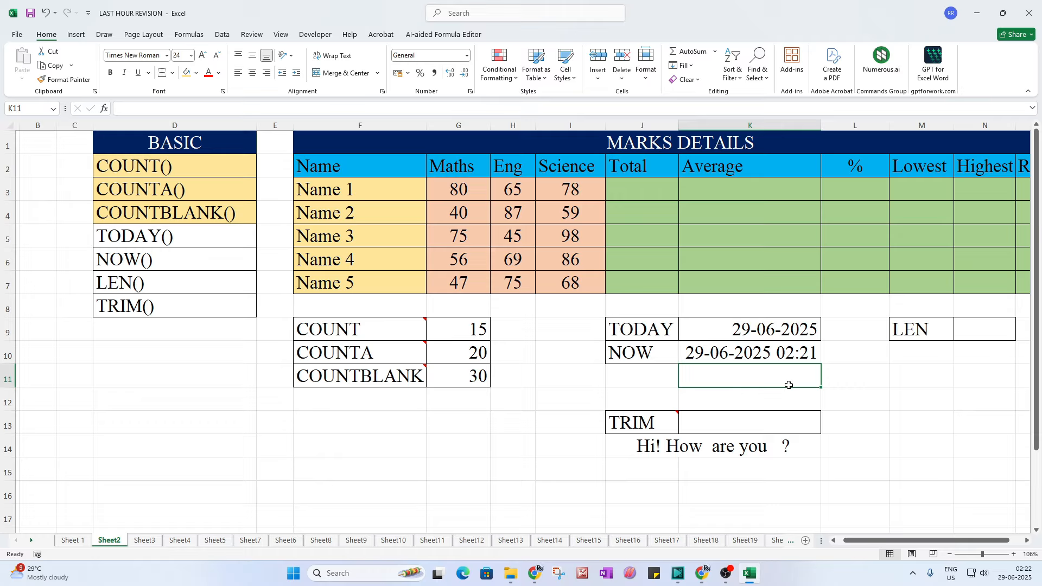
left_click(685, 348)
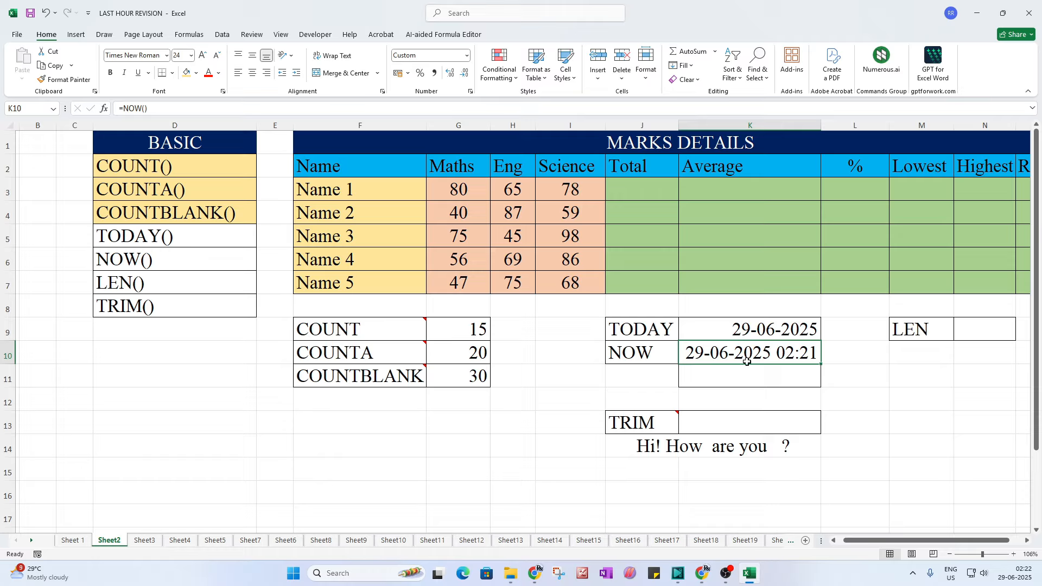
left_click(735, 330)
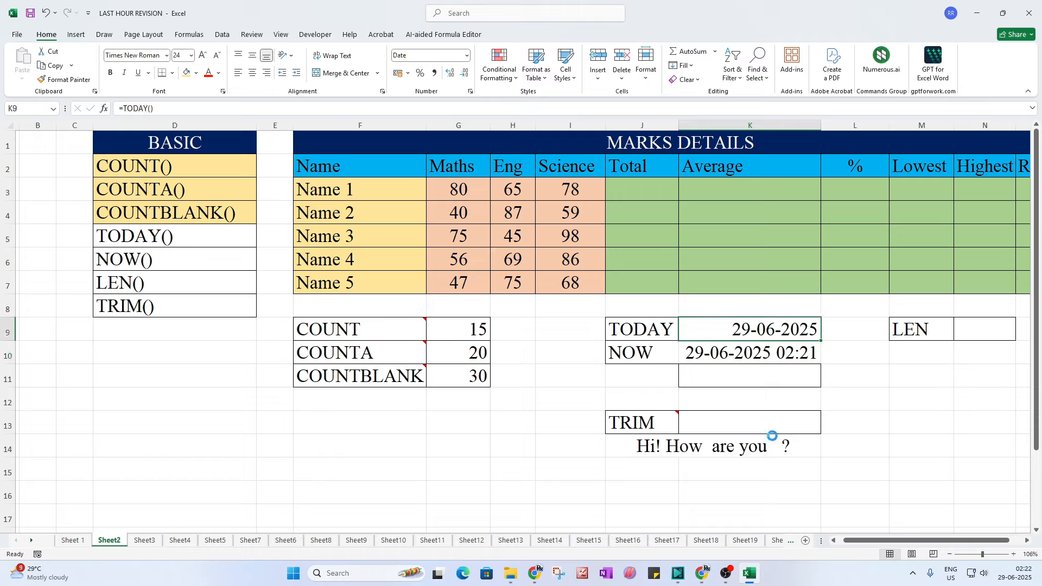
left_click(783, 377)
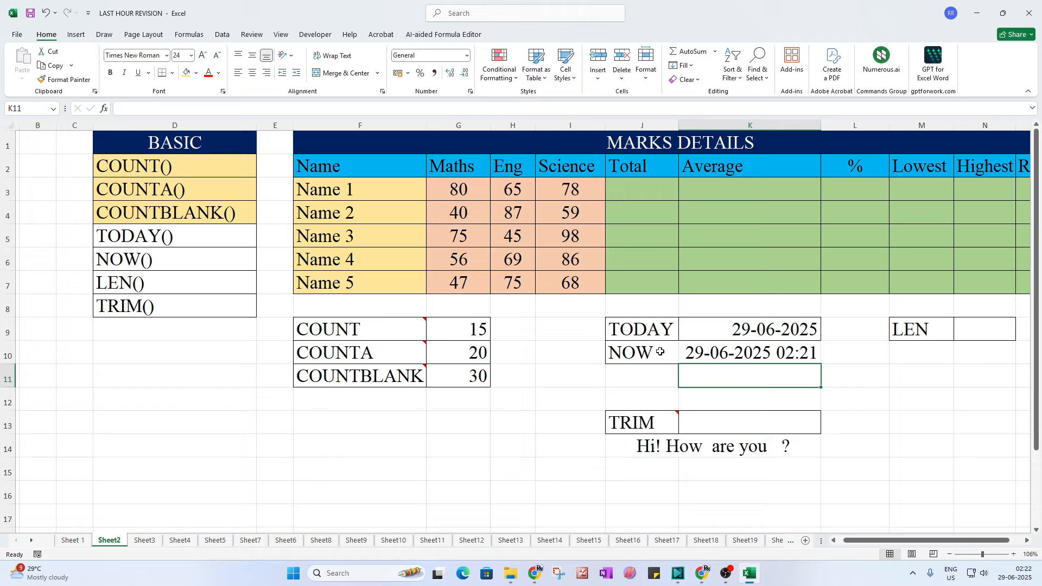
Step: Shade the TODAY() and NOW() entries in the BASIC list light orange
left_click_drag(646, 329, 653, 350)
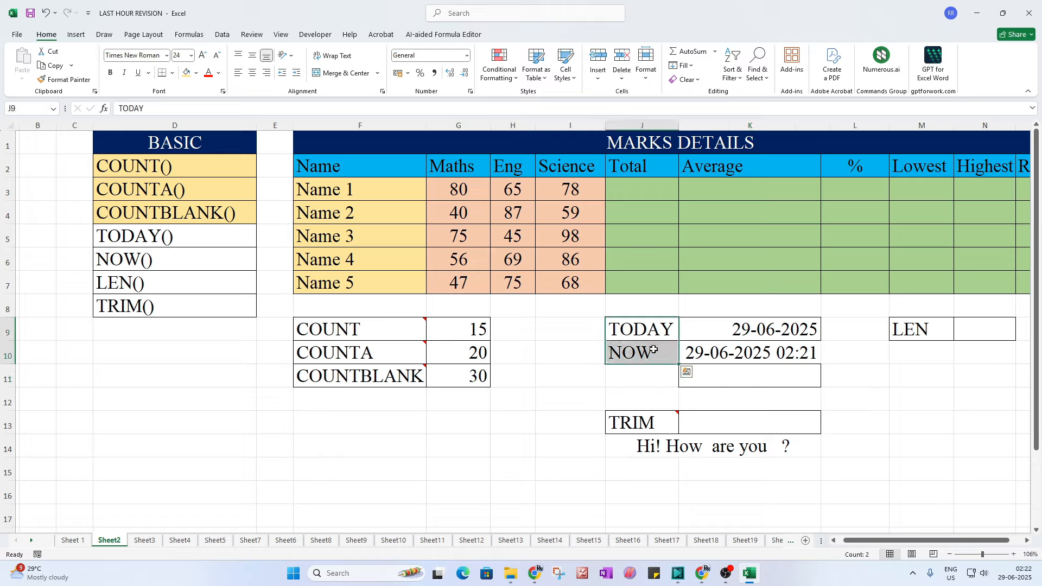
left_click(787, 386)
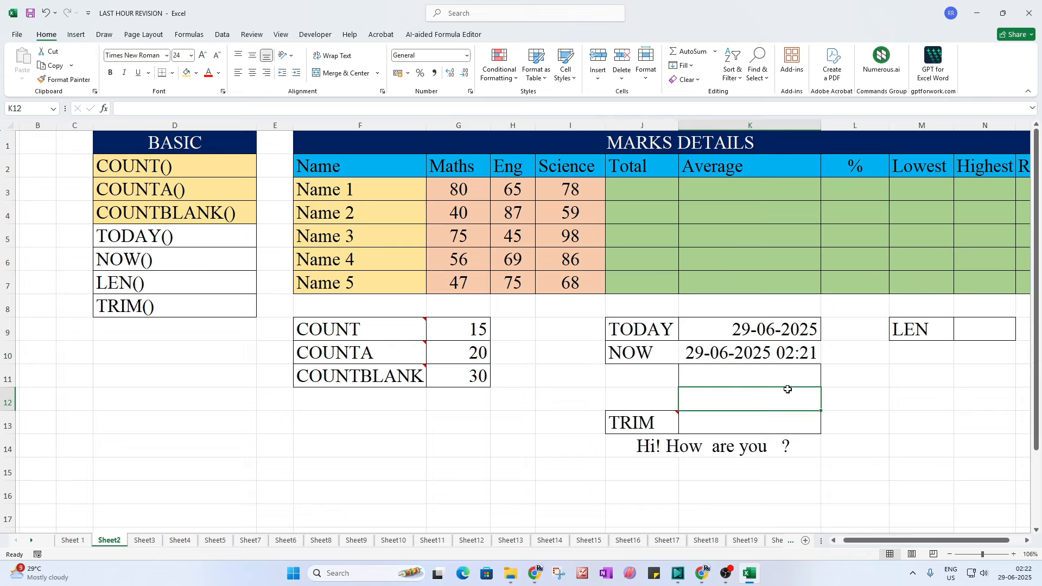
left_click(877, 426)
left_click_drag(201, 243, 190, 256)
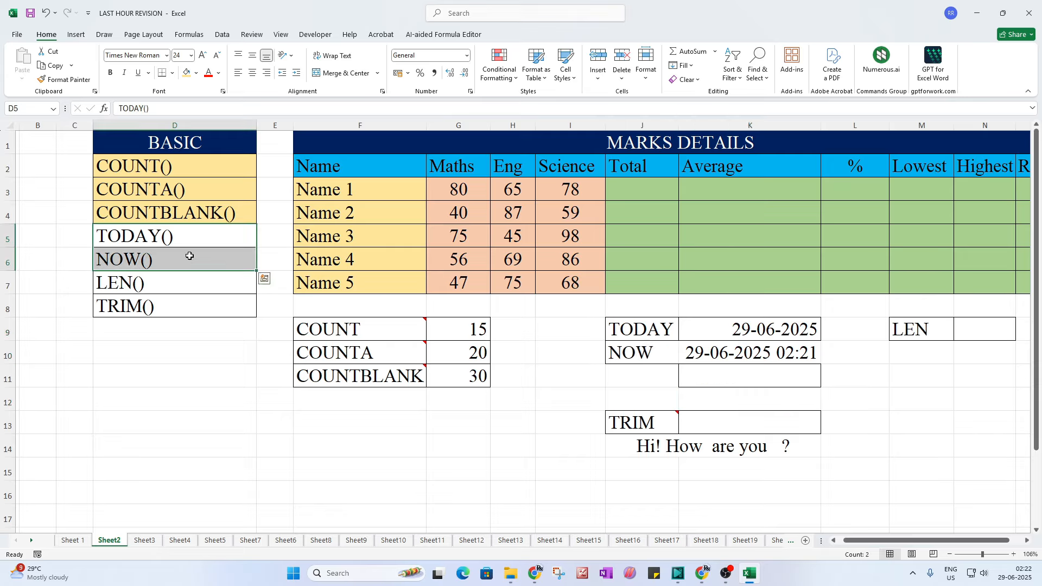
left_click(185, 74)
left_click(205, 302)
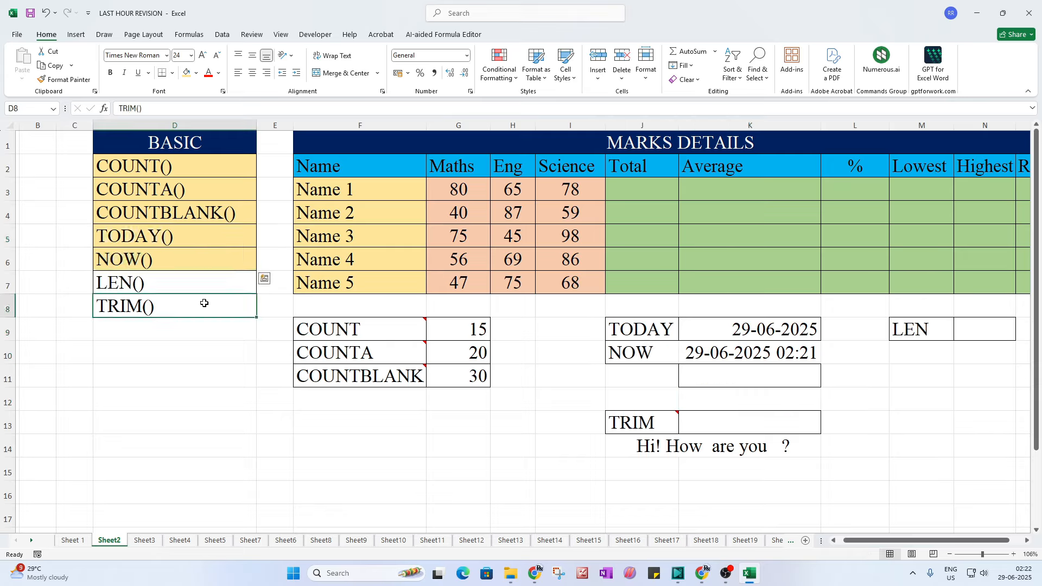
left_click(148, 286)
left_click(147, 312)
Step: Widen the Highest column N and type EDUCATION in N11
left_click_drag(879, 541, 923, 537)
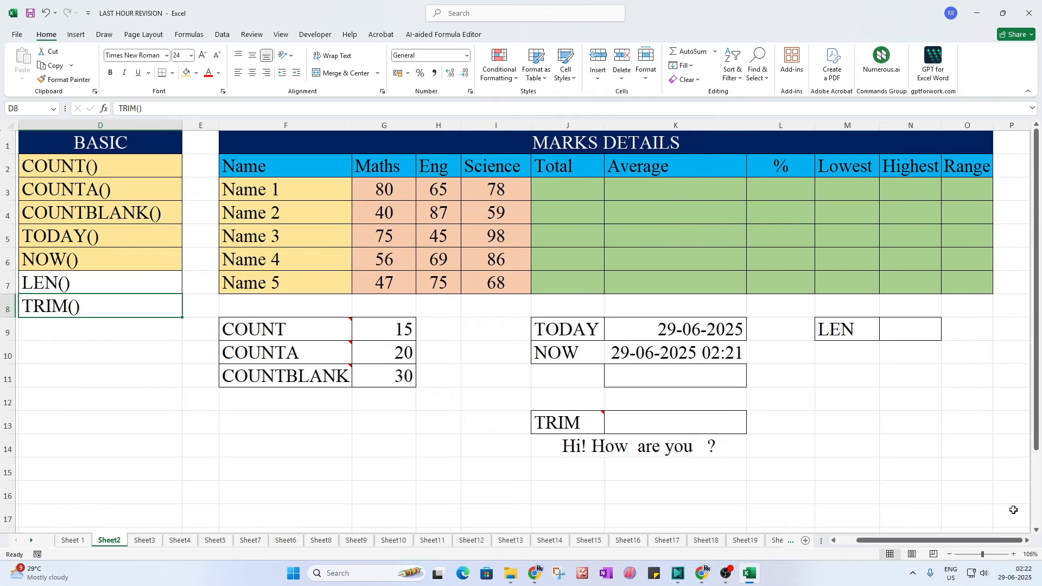
left_click(1028, 541)
left_click(1027, 542)
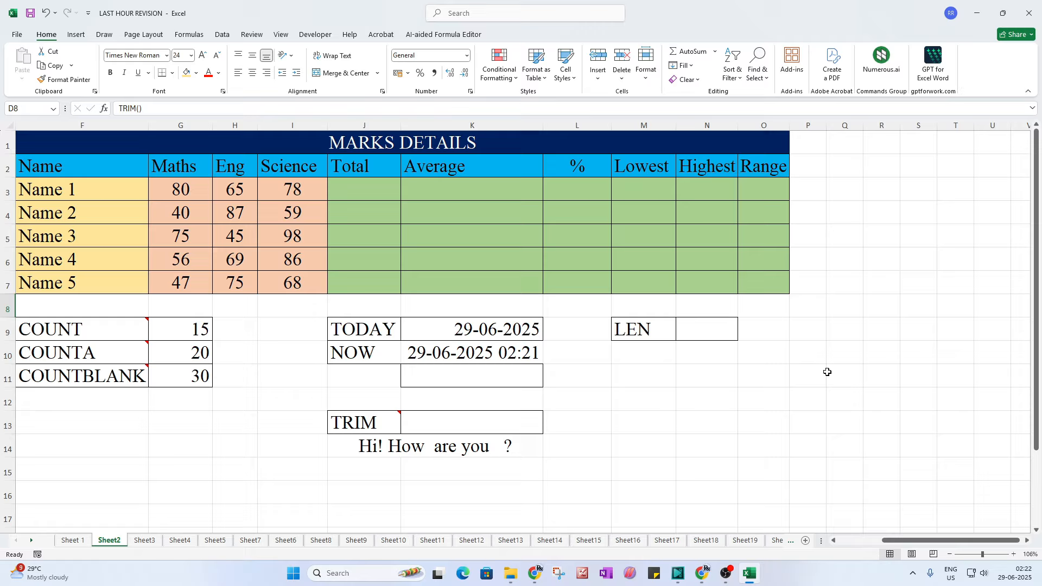
left_click_drag(738, 125, 825, 125)
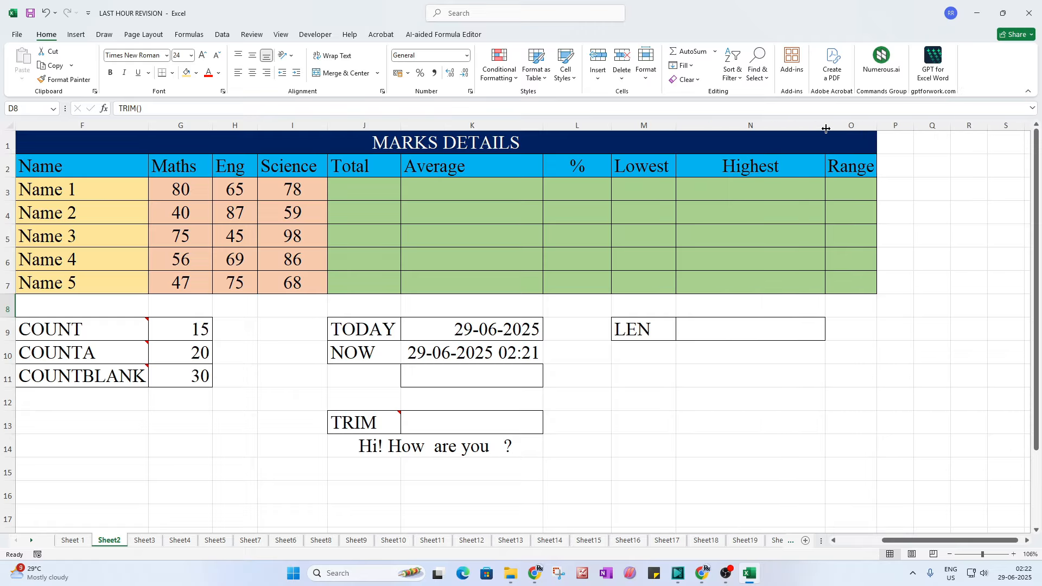
left_click(749, 401)
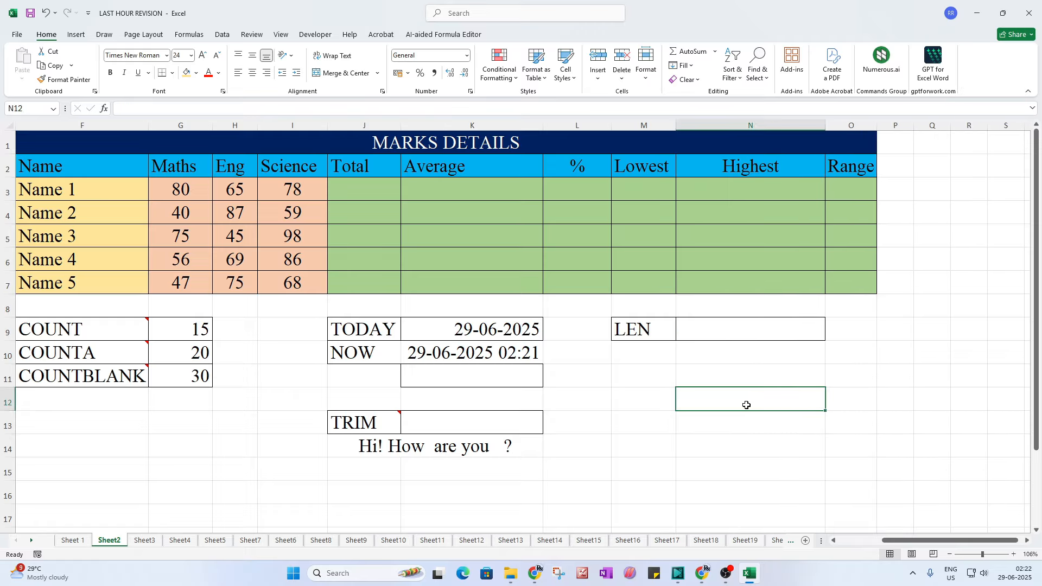
left_click(722, 383)
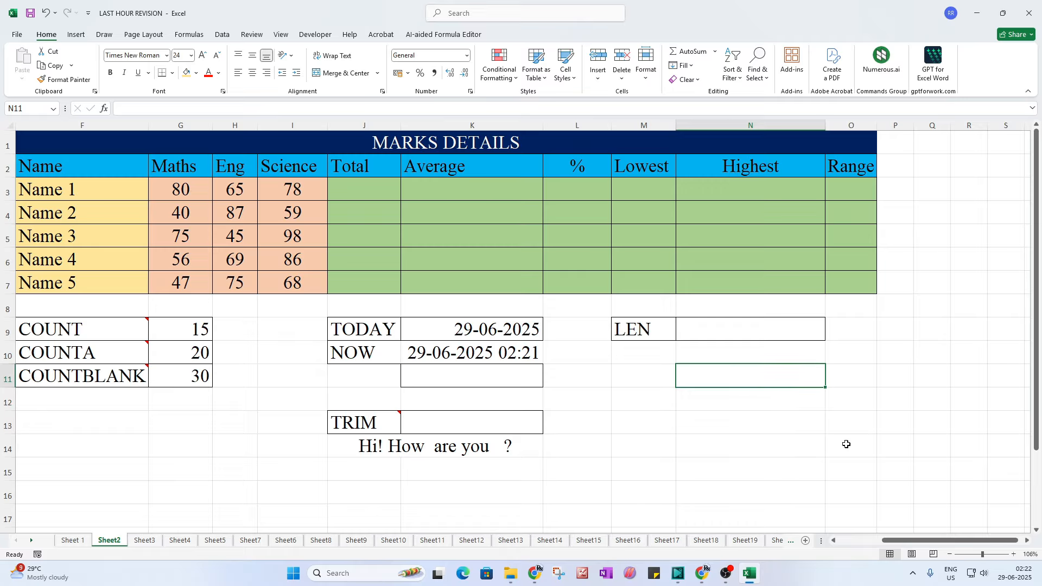
type("EDUCATI")
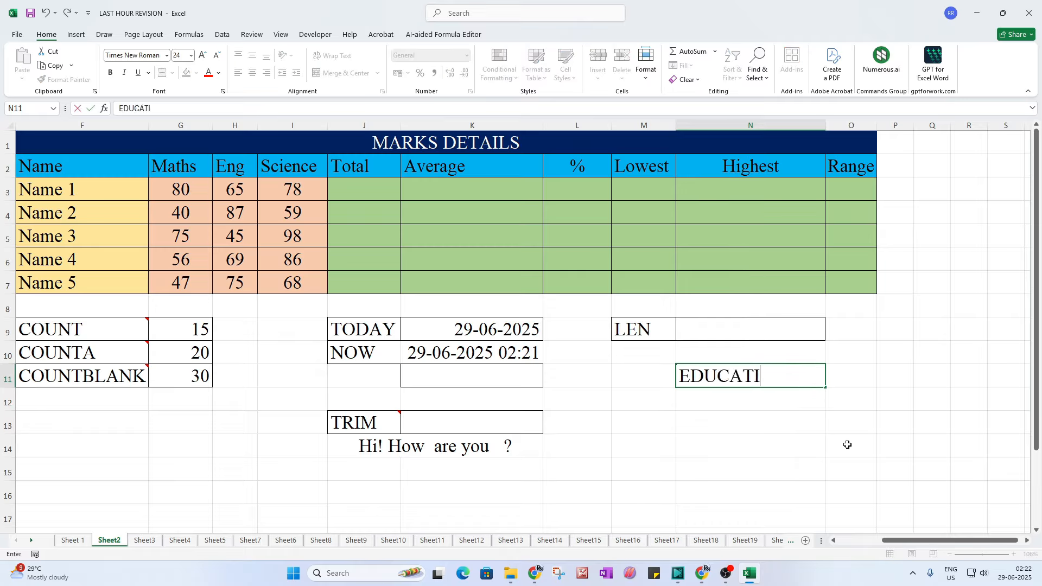
type("ON")
Step: Confirm EDUCATION in N11 and enter a ten-digit phone-style number in N12
key("Return")
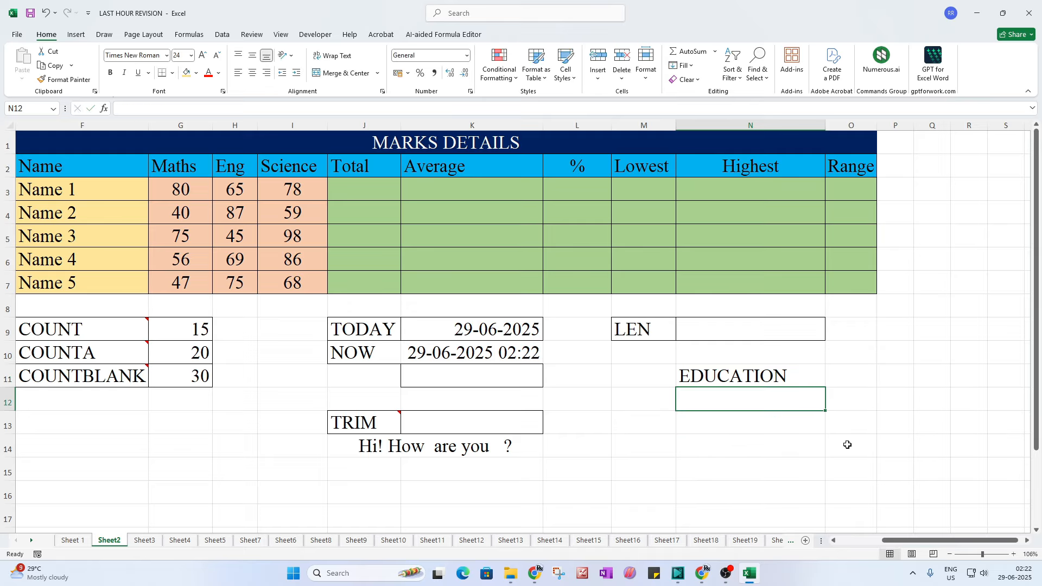
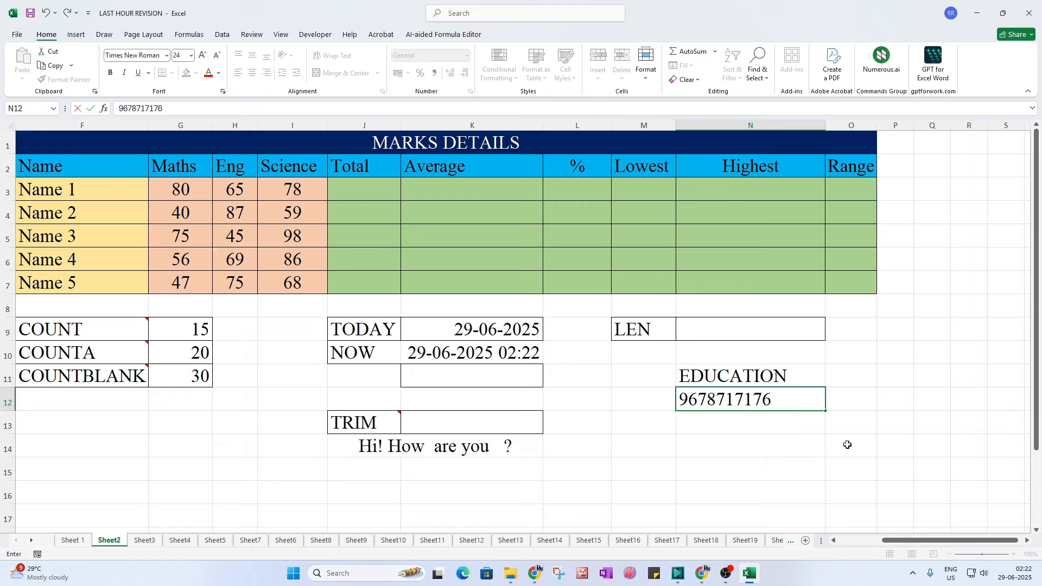
left_click(722, 438)
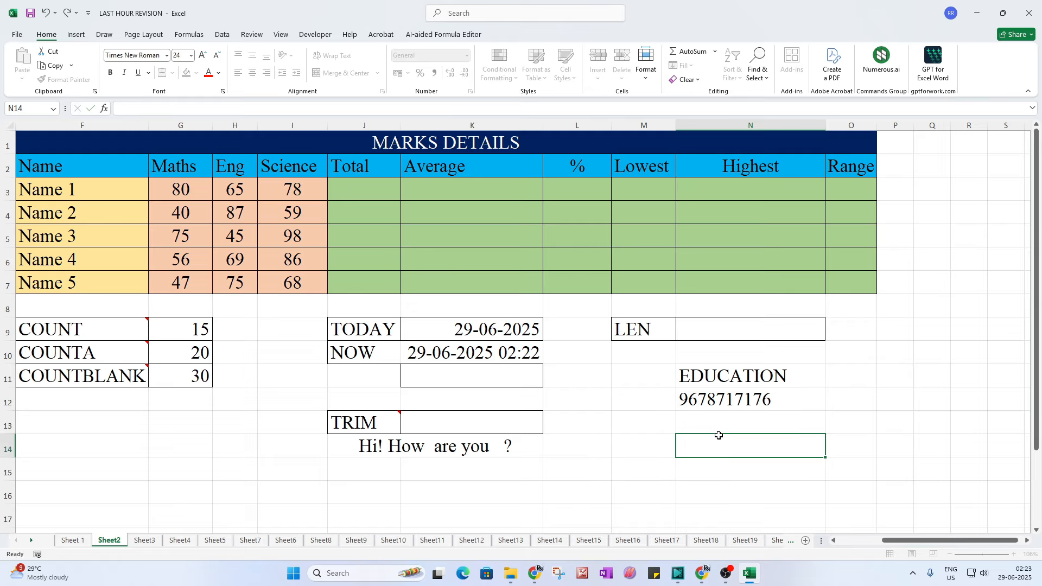
left_click(722, 378)
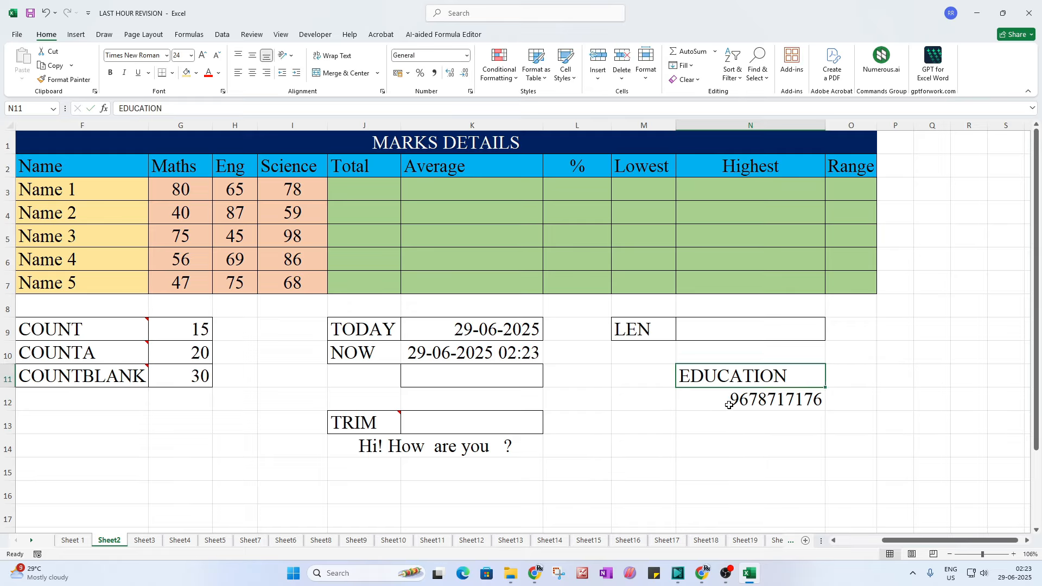
left_click(736, 336)
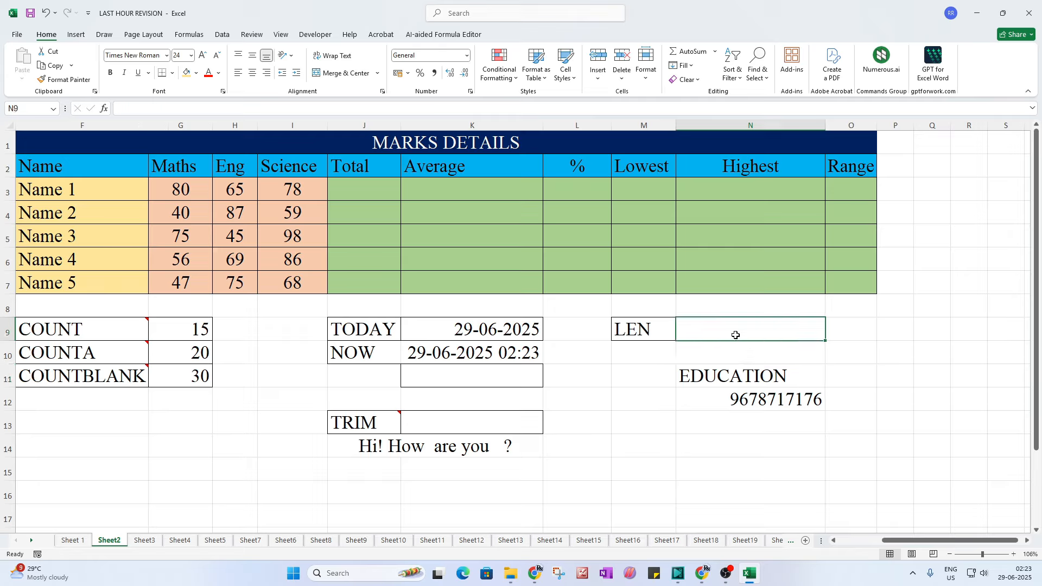
Step: Enter a LEN formula in N9, then repoint it from N11 to N12
type("=")
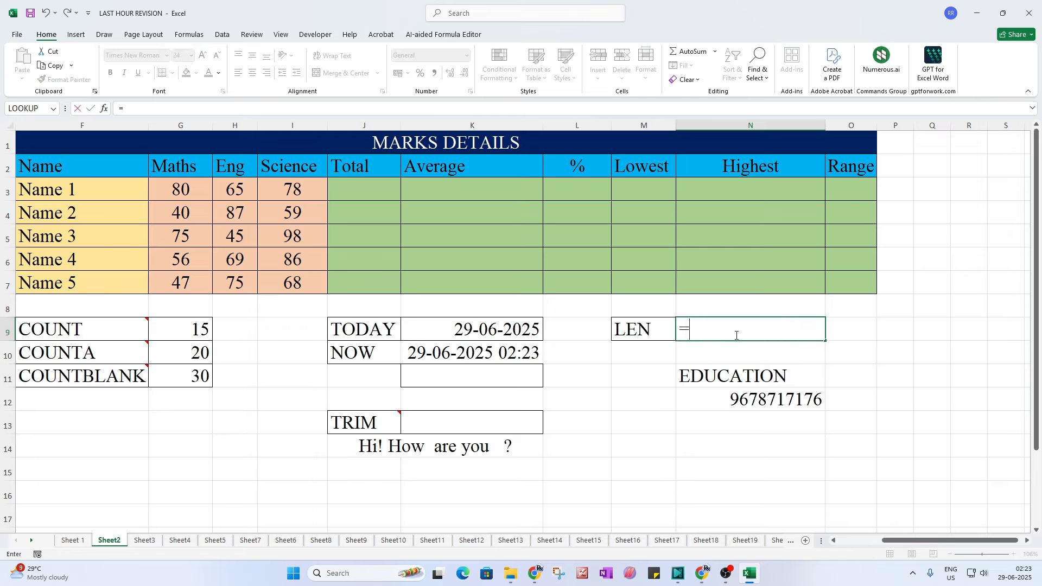
type("len(")
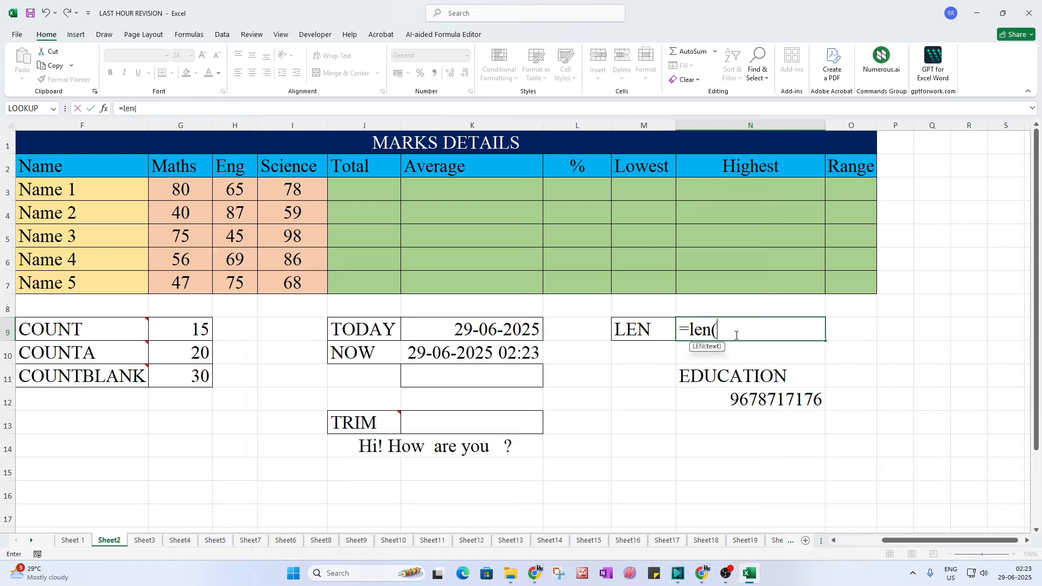
left_click(732, 374)
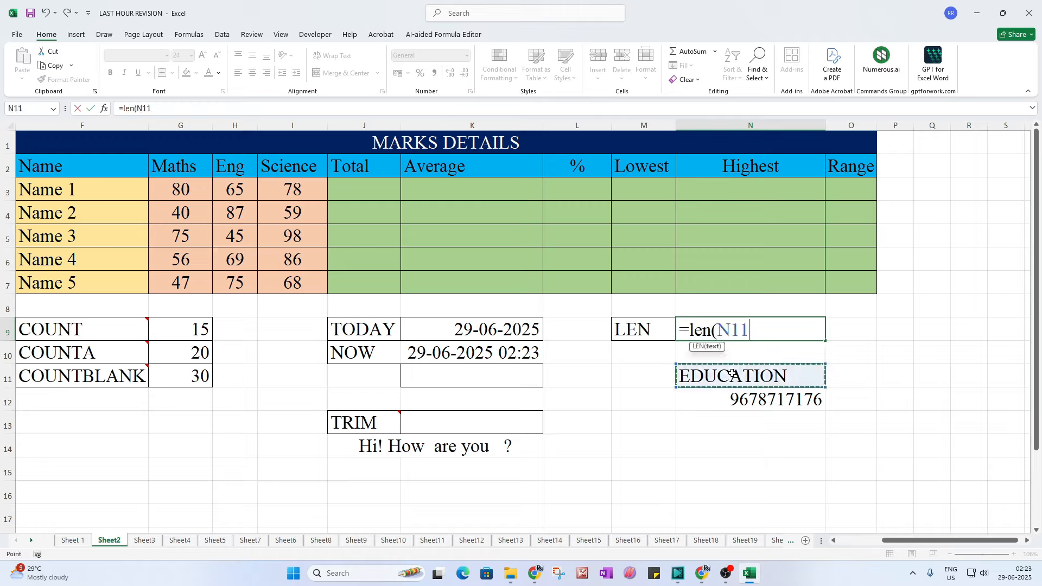
type(")")
key("Return")
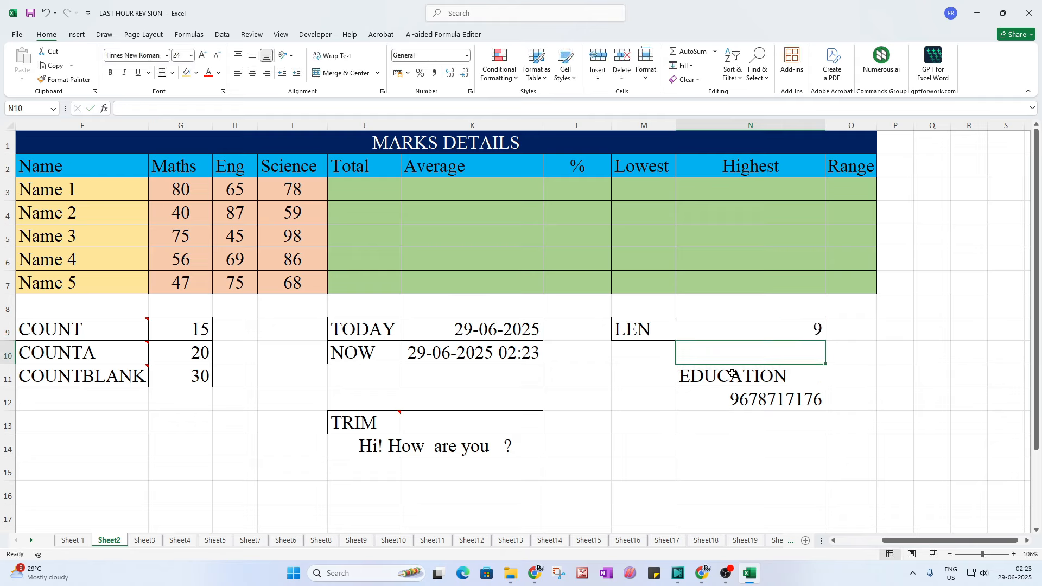
left_click(732, 374)
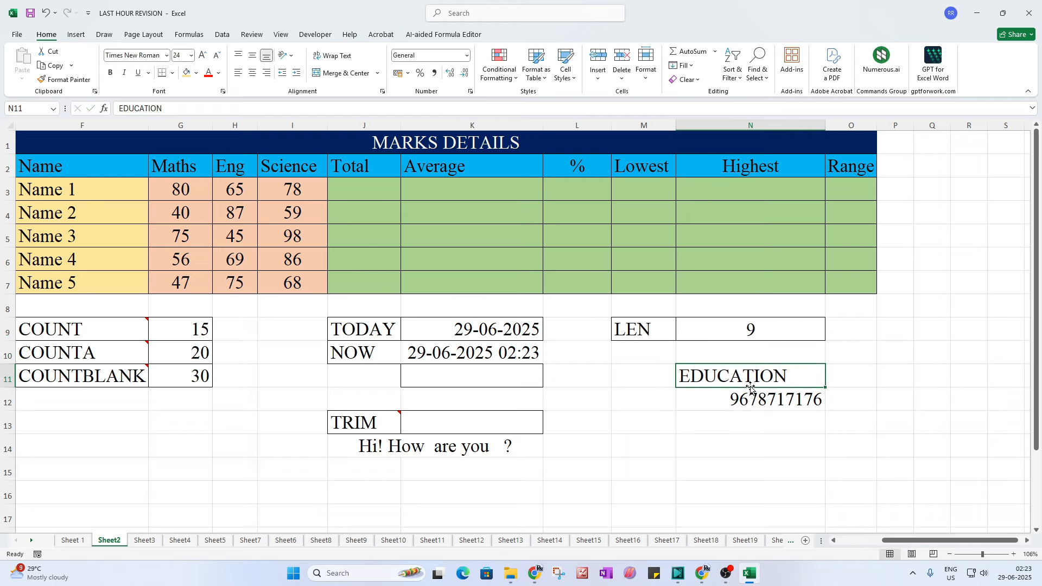
left_click(686, 400)
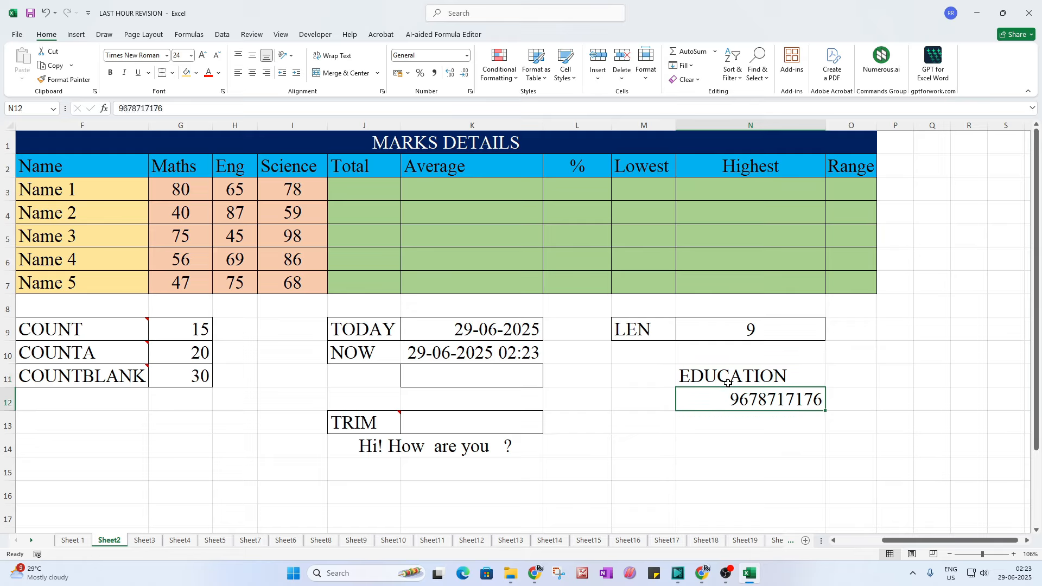
double_click(737, 327)
left_click_drag(761, 330, 729, 329)
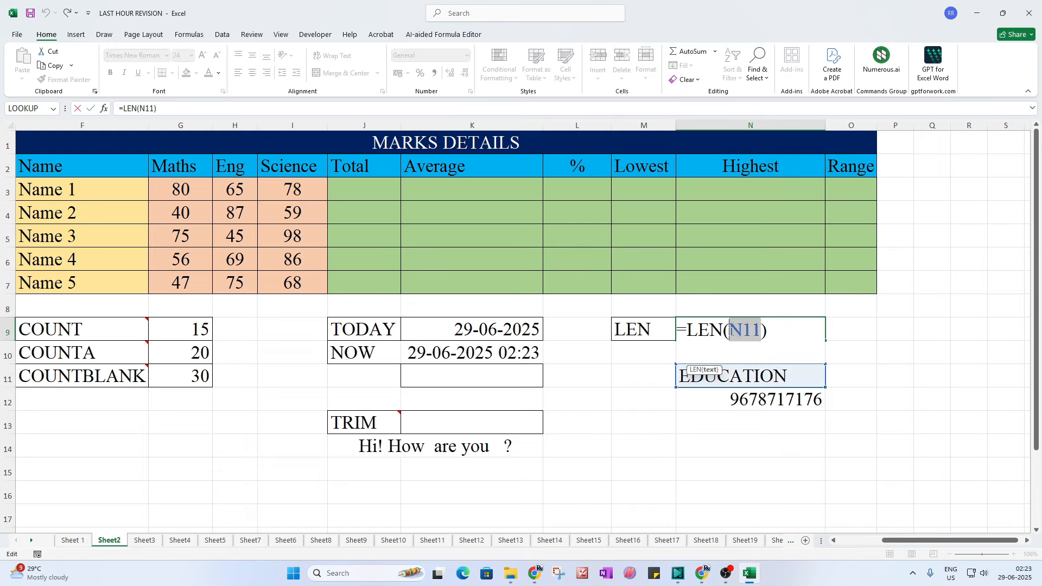
left_click(775, 406)
key("Return")
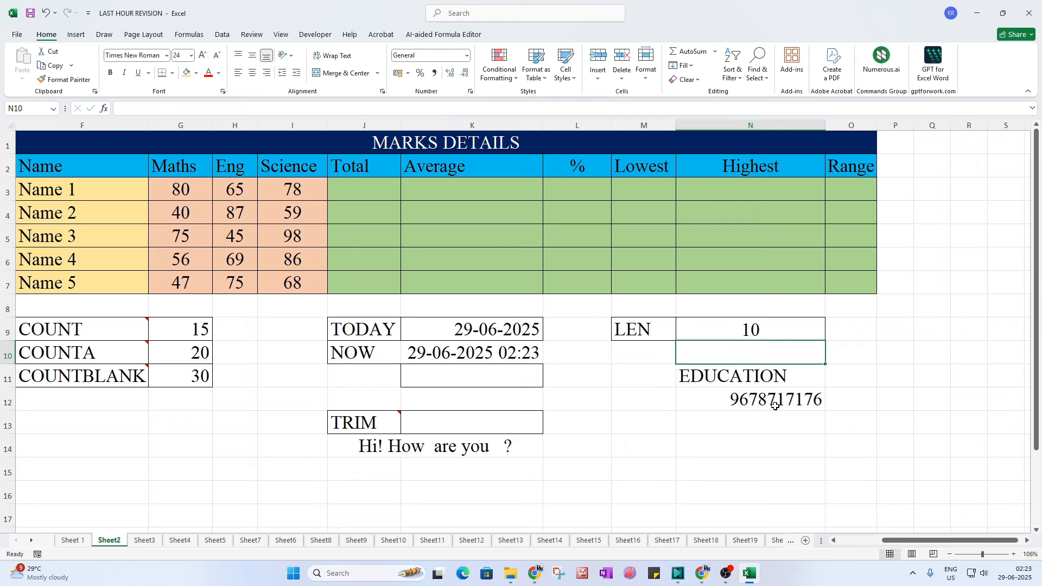
left_click(781, 328)
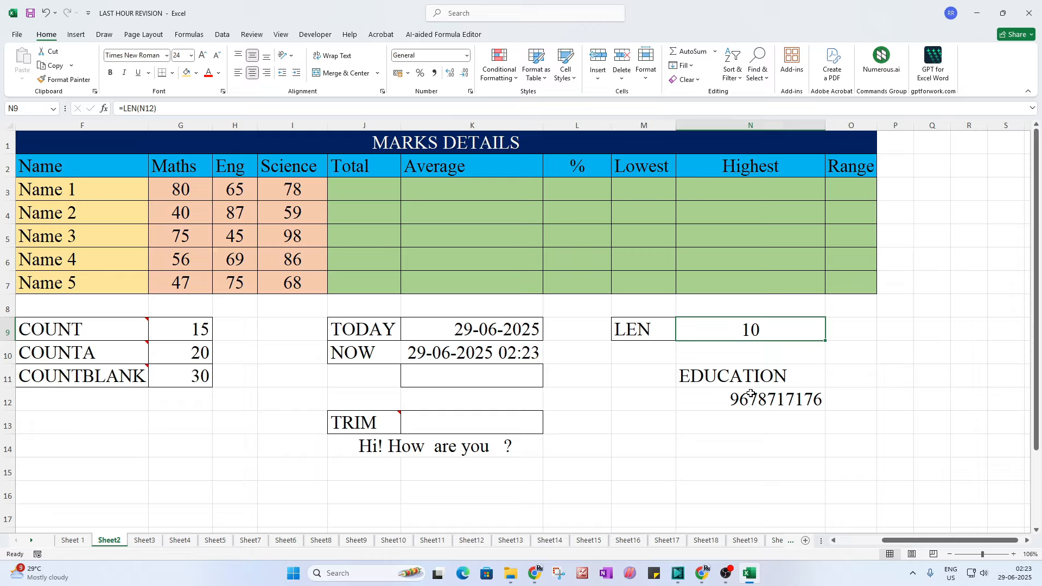
Step: Insert 45 into the N12 number so it has 12 digits and LEN returns 12
left_click(717, 397)
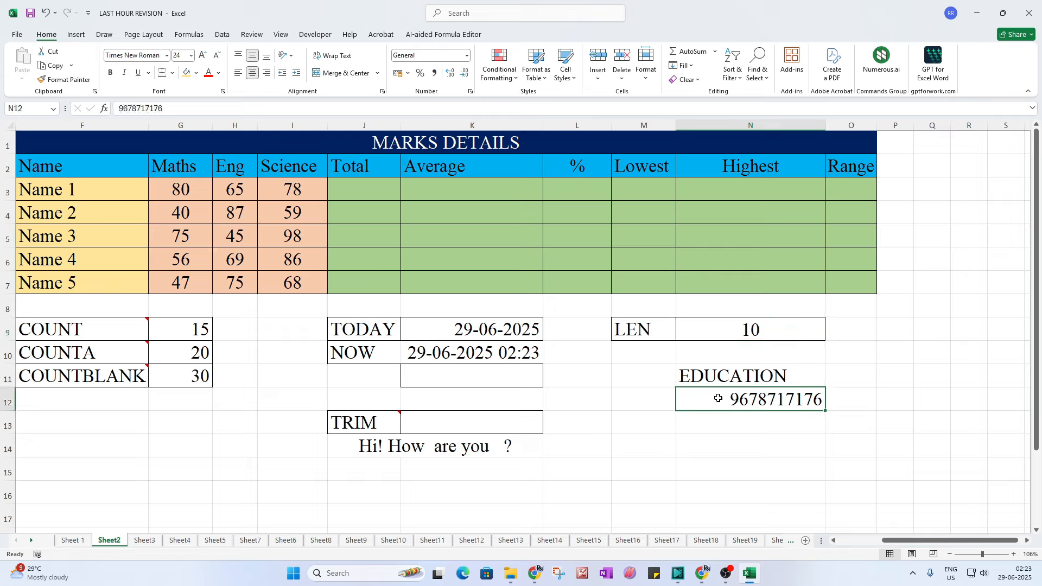
left_click(697, 379)
left_click(736, 398)
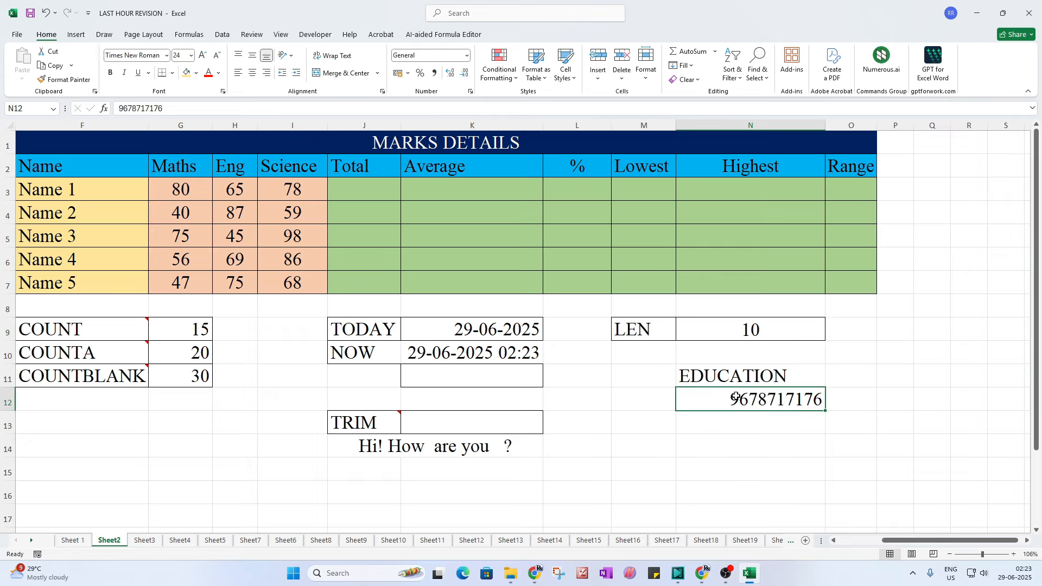
double_click(737, 398)
type("45")
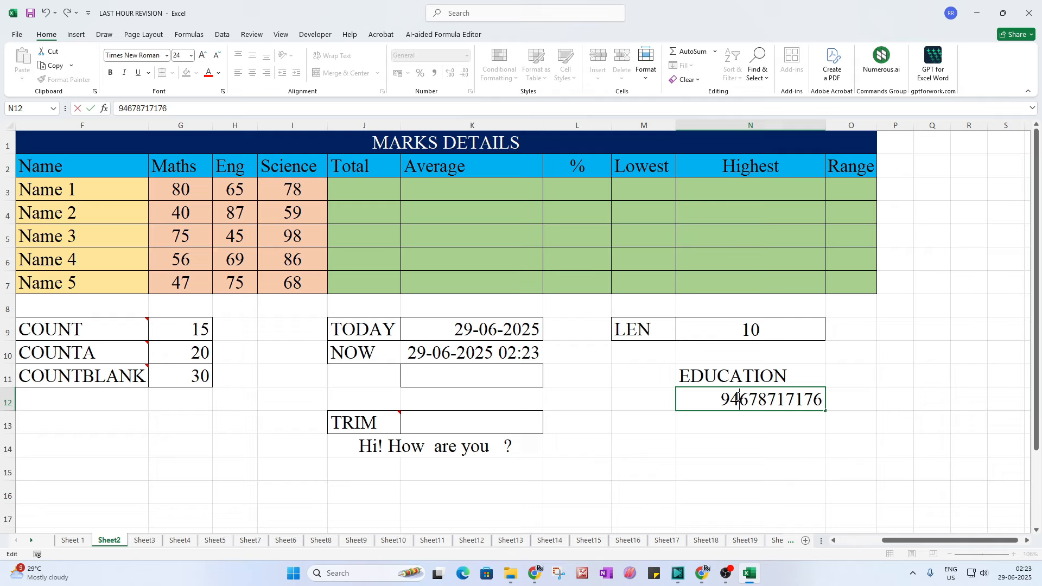
key("Return")
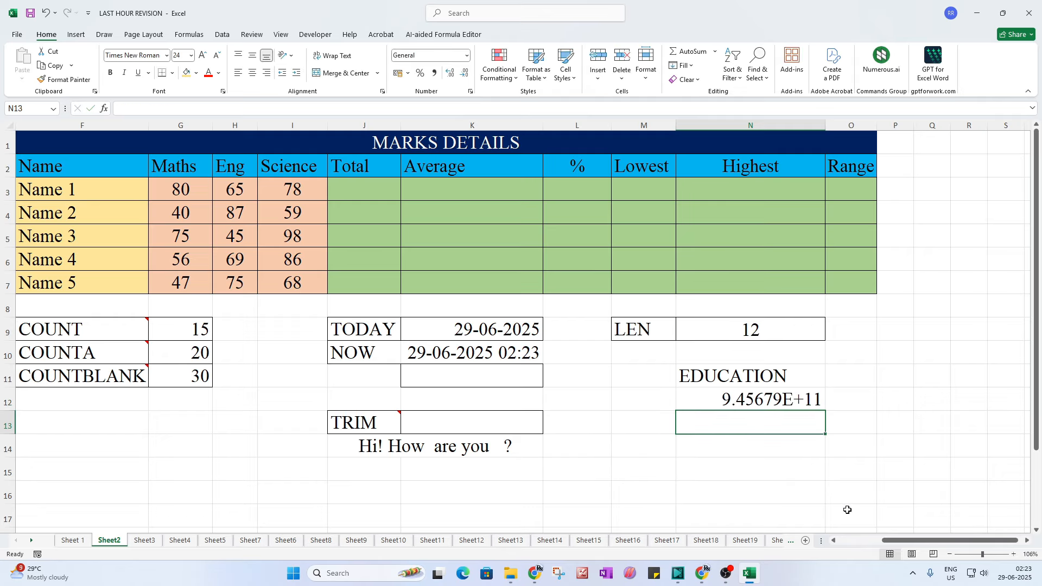
left_click_drag(888, 540, 839, 539)
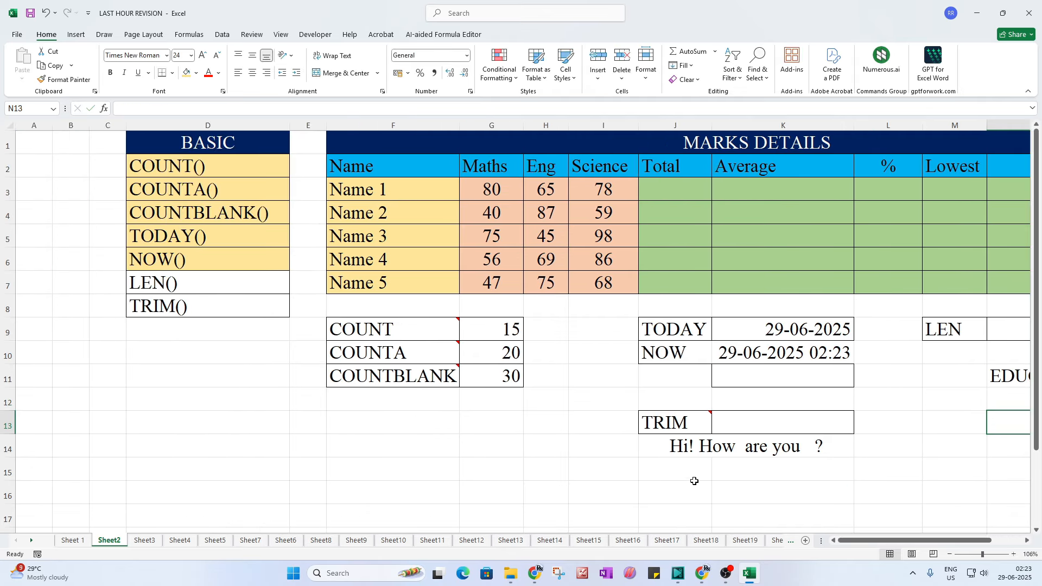
Step: Give the LEN() entry in the BASIC list the yellow done fill
left_click(194, 285)
left_click(187, 75)
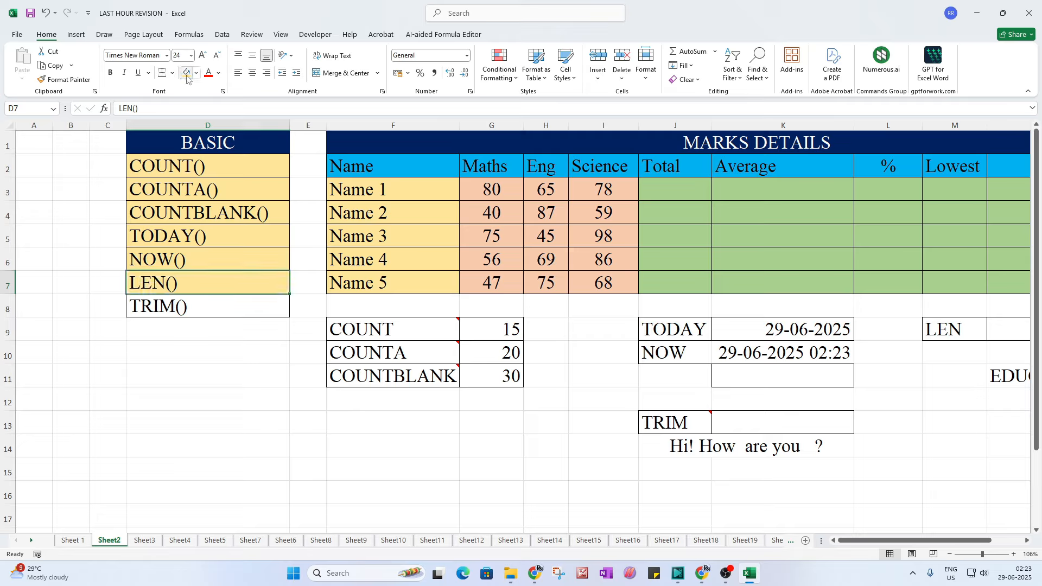
left_click(182, 307)
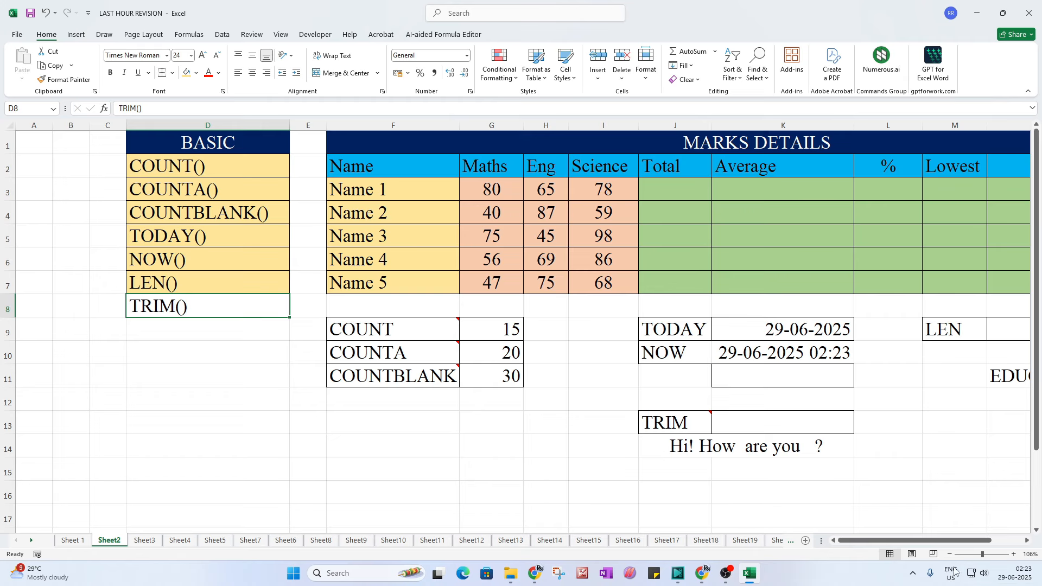
Step: Zoom the sheet to 120% and select the sample sentence 'Hi! How are you ?' in J14
left_click(1013, 555)
left_click(1013, 554)
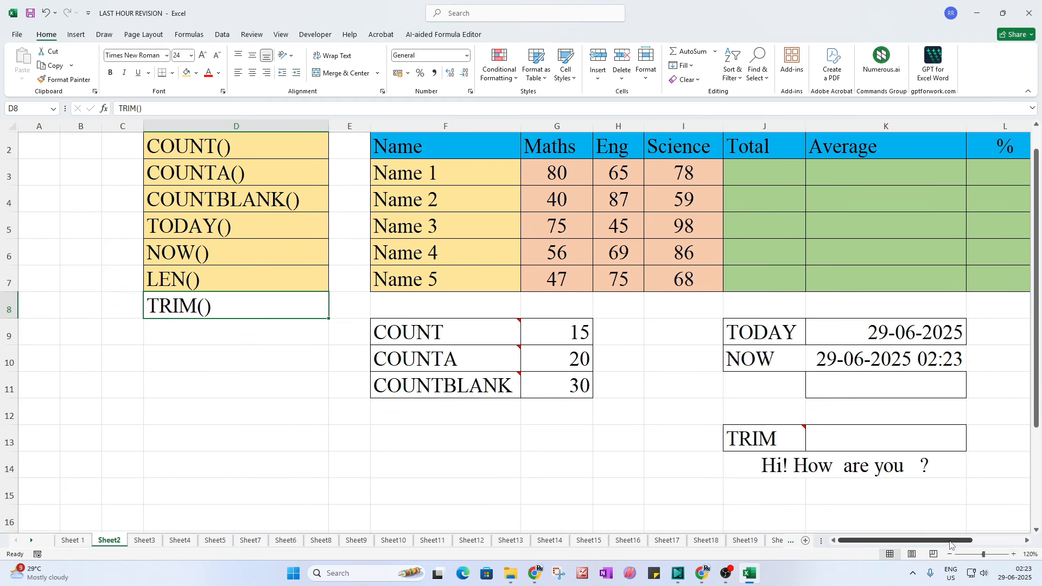
left_click_drag(960, 541, 1014, 540)
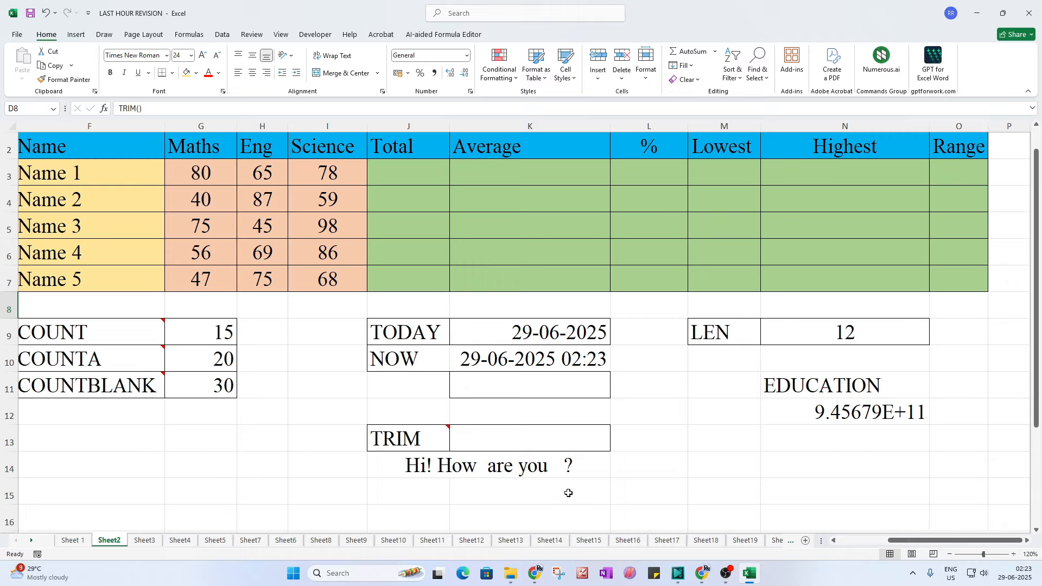
left_click(427, 471)
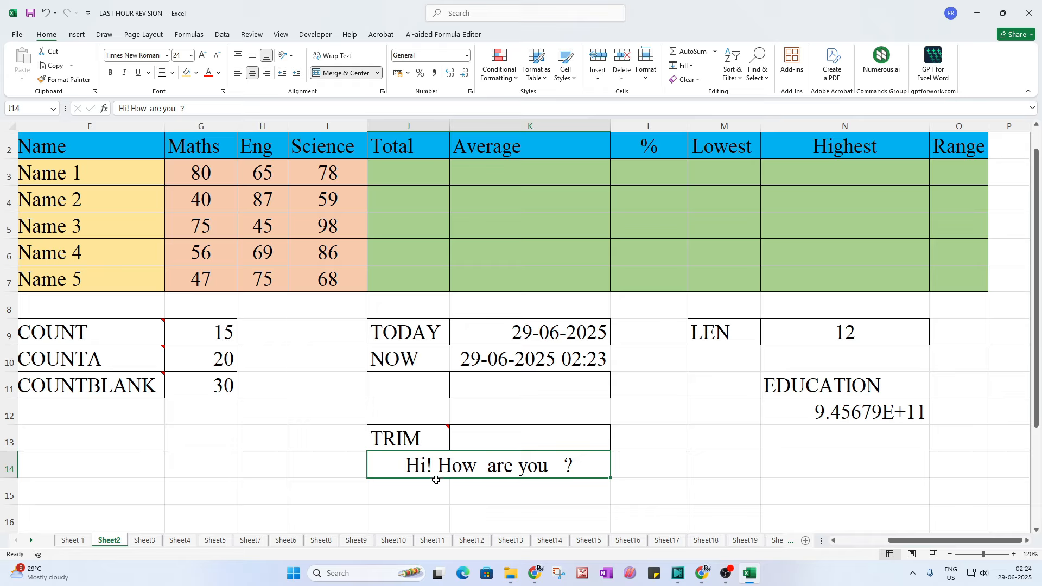
Step: Edit J14 so 'Hi! How are you ?' has uneven spaces around 'are', then select K13
double_click(437, 471)
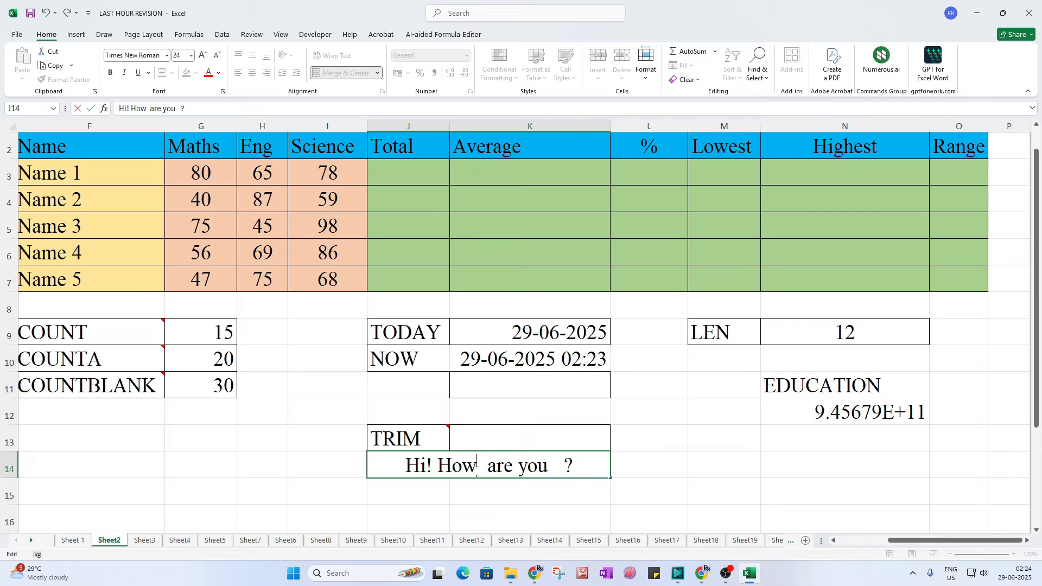
left_click_drag(487, 467, 478, 467)
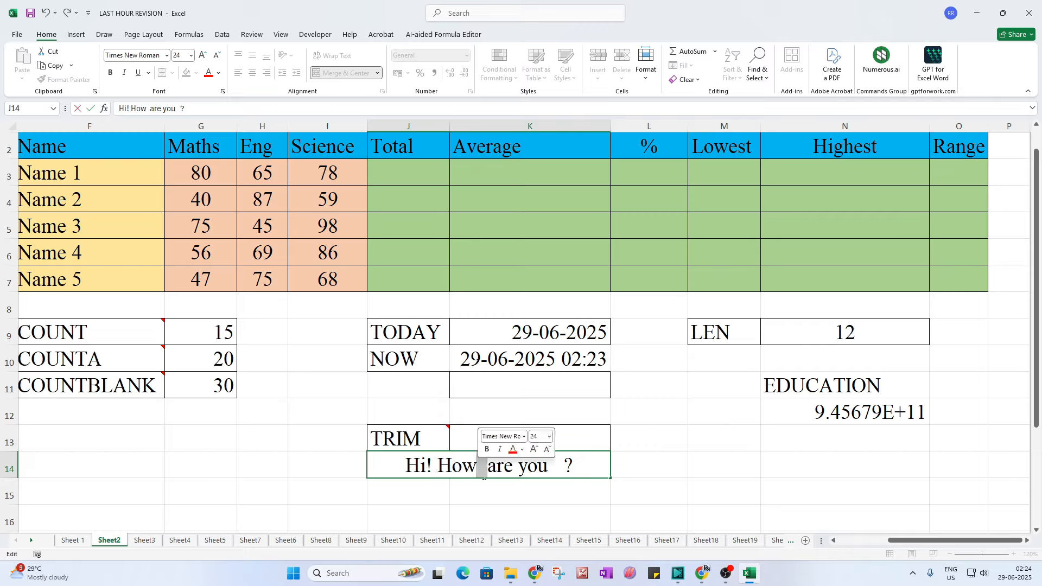
key("BackSpace")
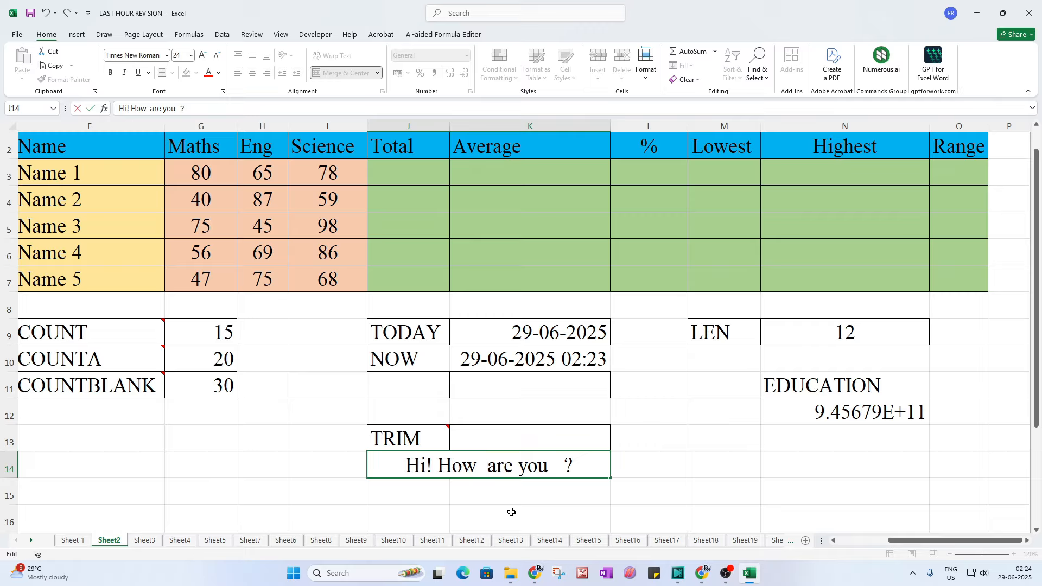
left_click_drag(514, 465, 520, 466)
left_click(630, 497)
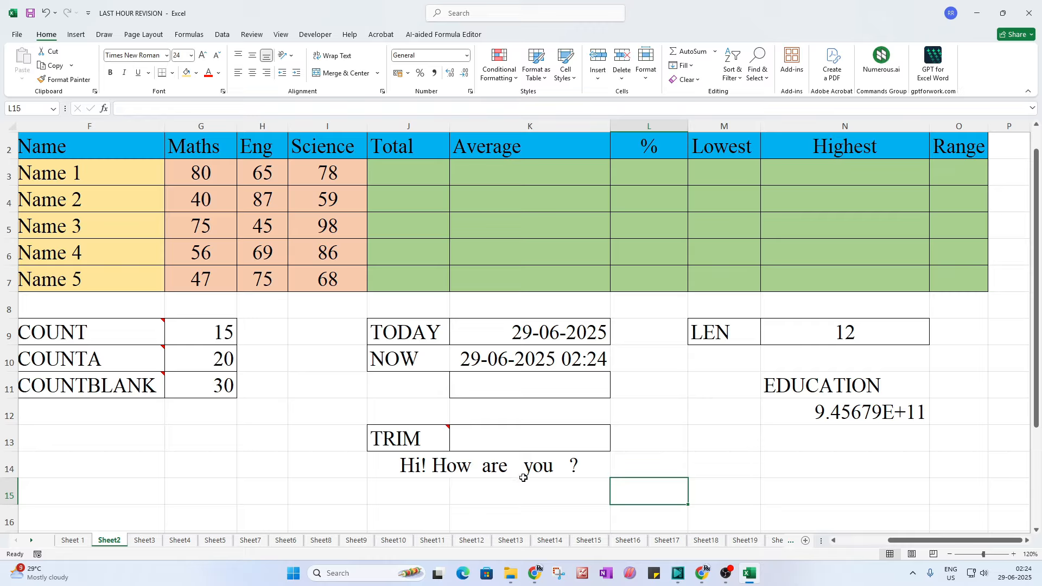
double_click(483, 470)
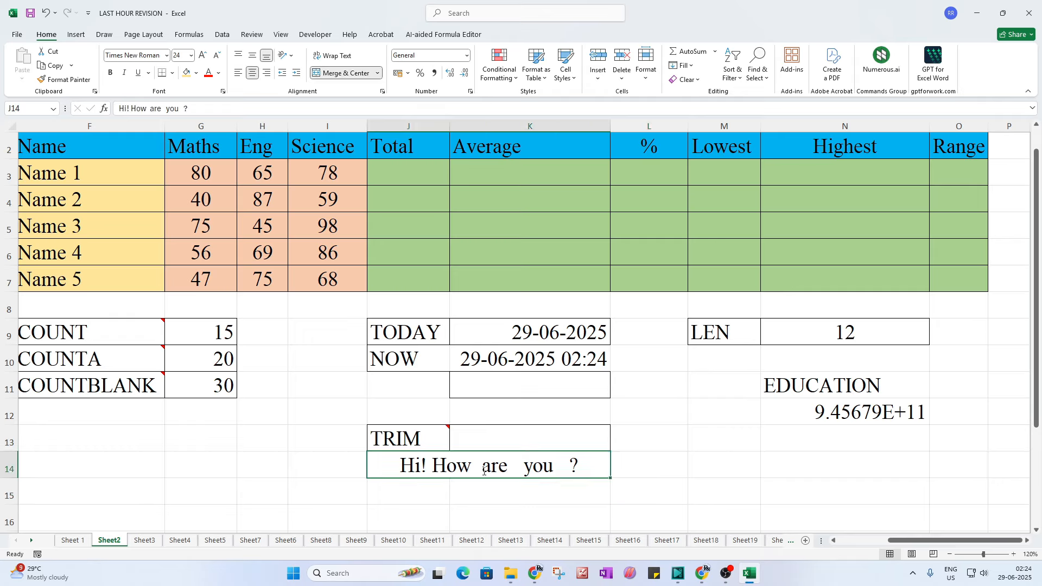
key("BackSpace")
key("BackSpace")
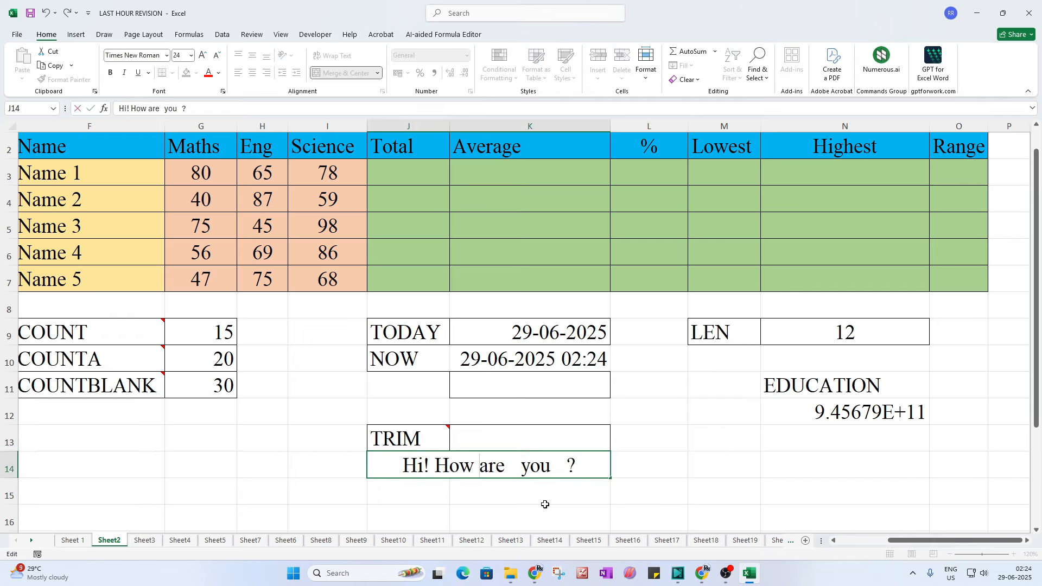
left_click(662, 503)
left_click(511, 443)
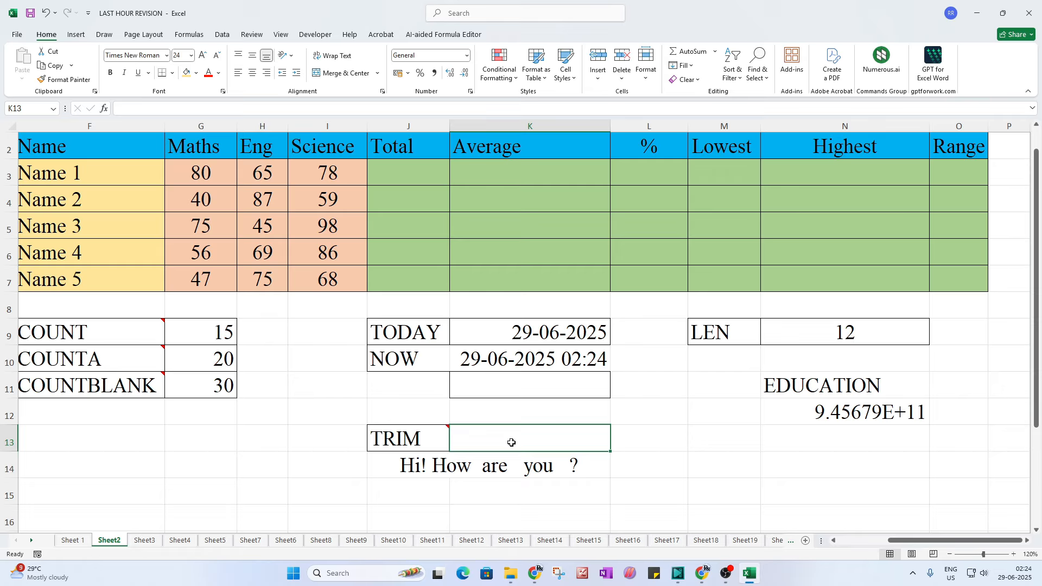
Step: Enter =TRIM(J14) in K13 to return 'Hi! How are you ?' with single spaces
type("=trim")
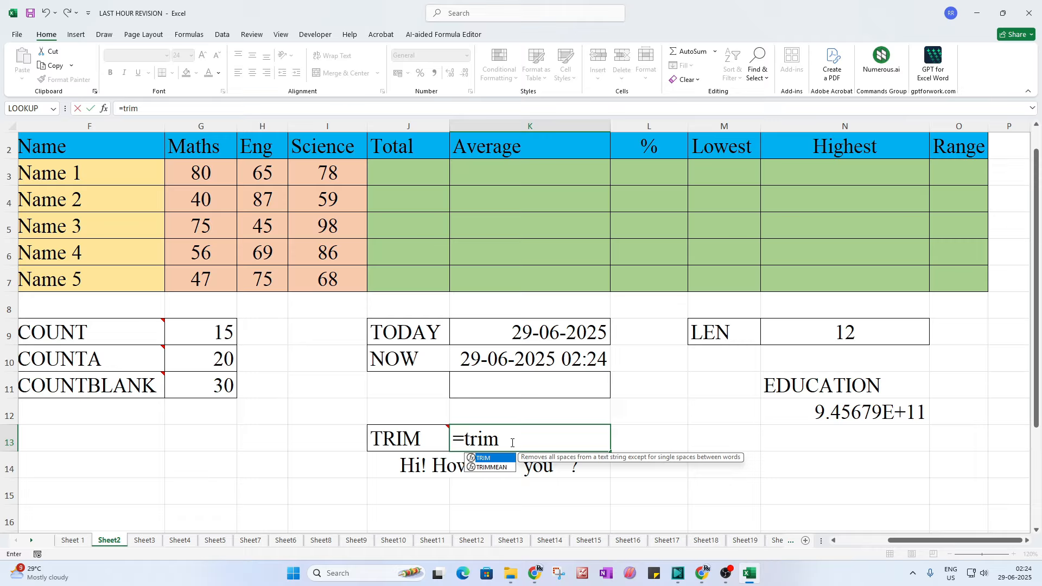
type("(")
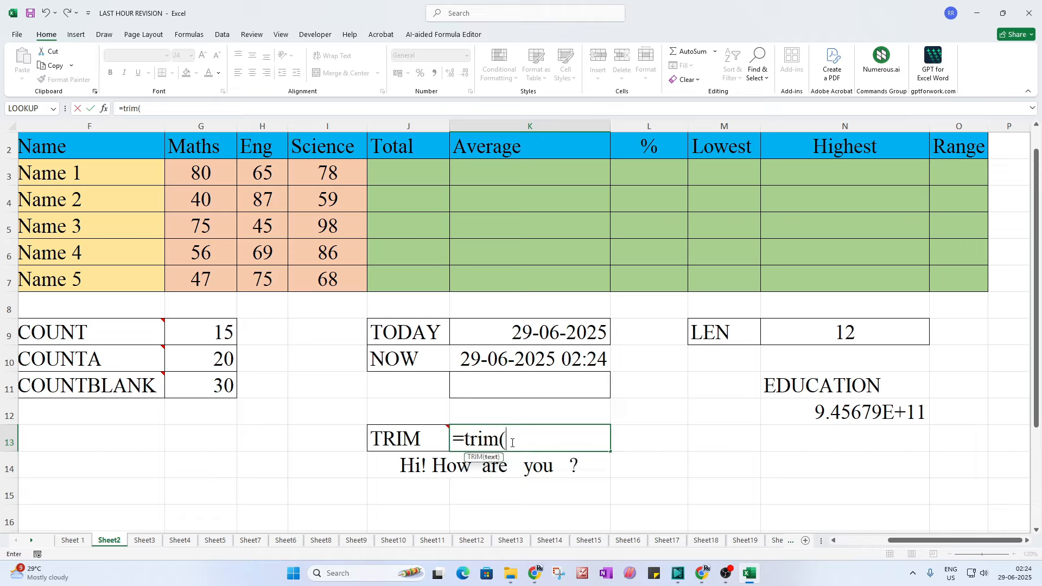
left_click(426, 466)
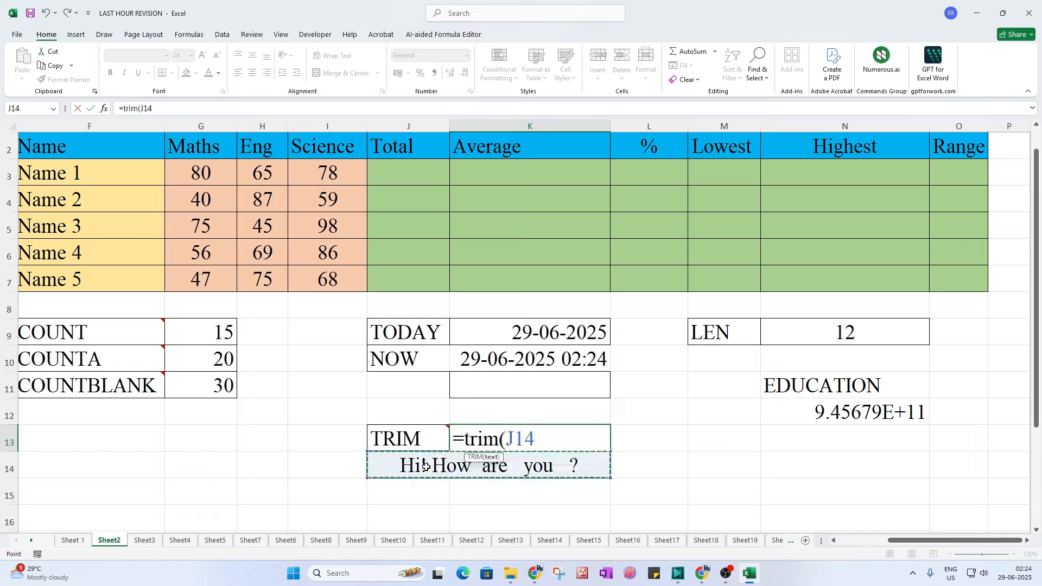
type(")")
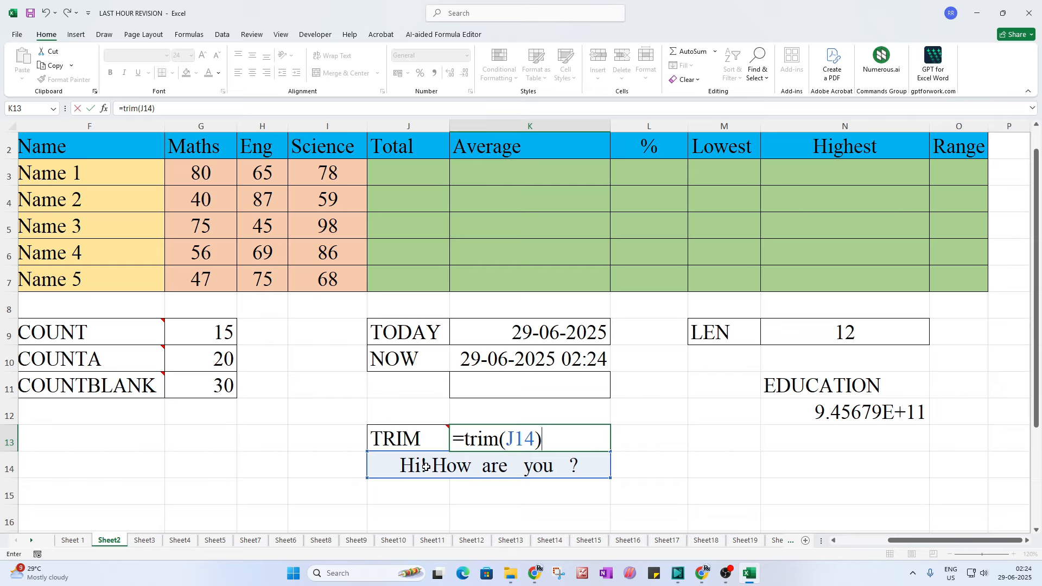
key("Return")
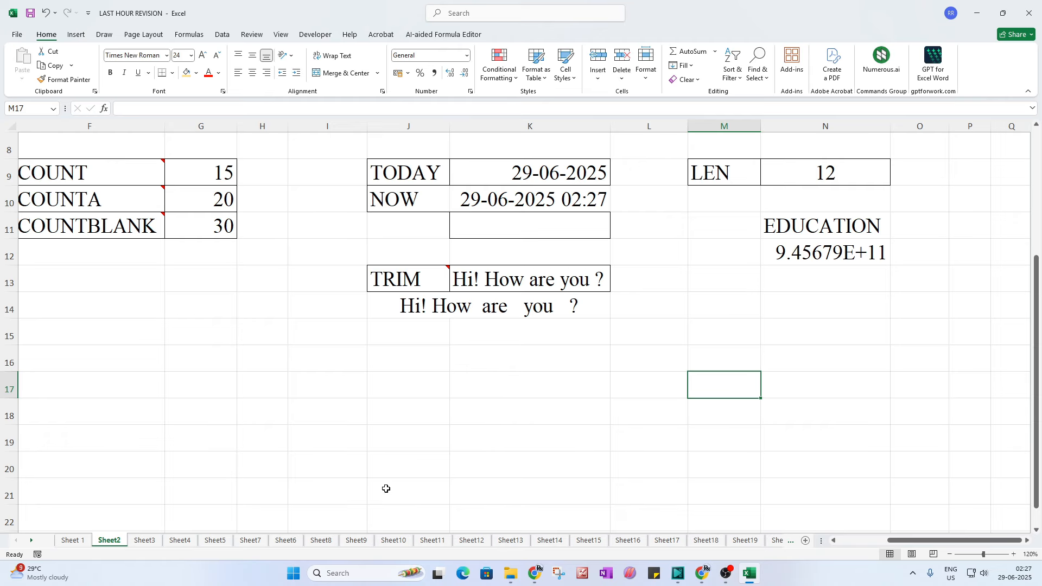
Step: Switch to Sheet3 and select the RIGHT() entry and the sample code beside LEFT()
left_click(144, 540)
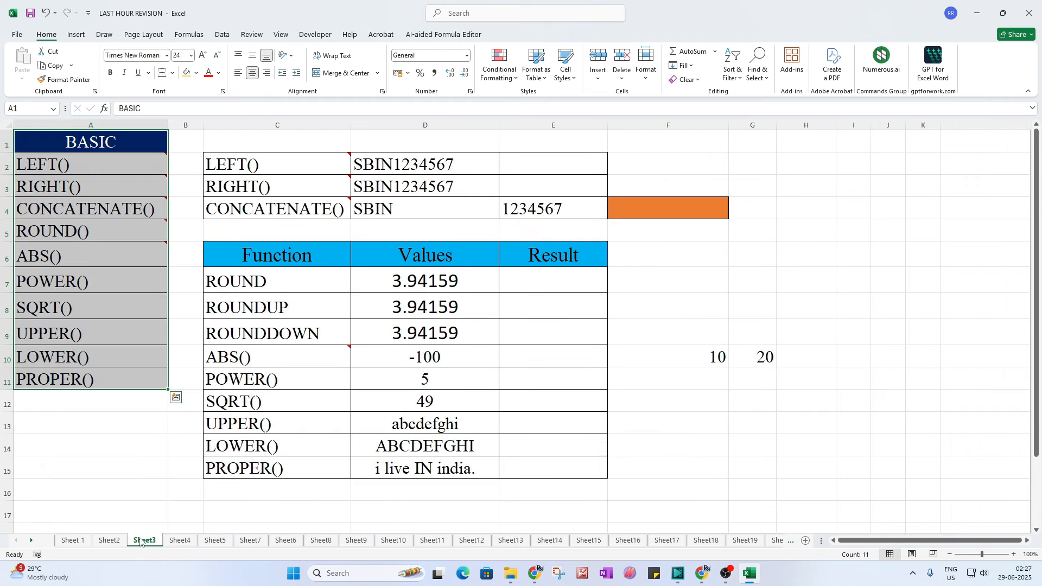
left_click(133, 431)
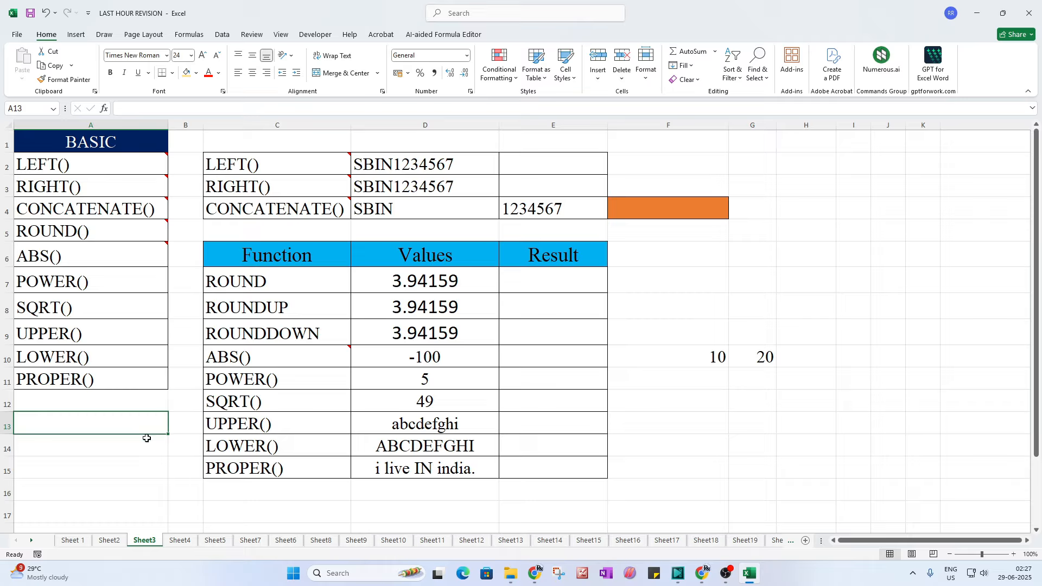
left_click(90, 177)
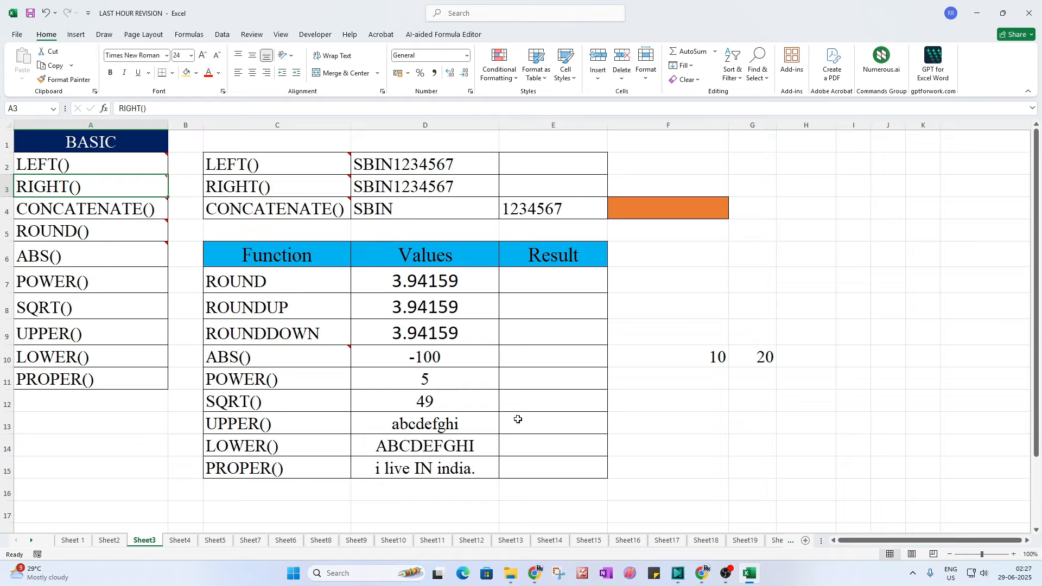
left_click(396, 166)
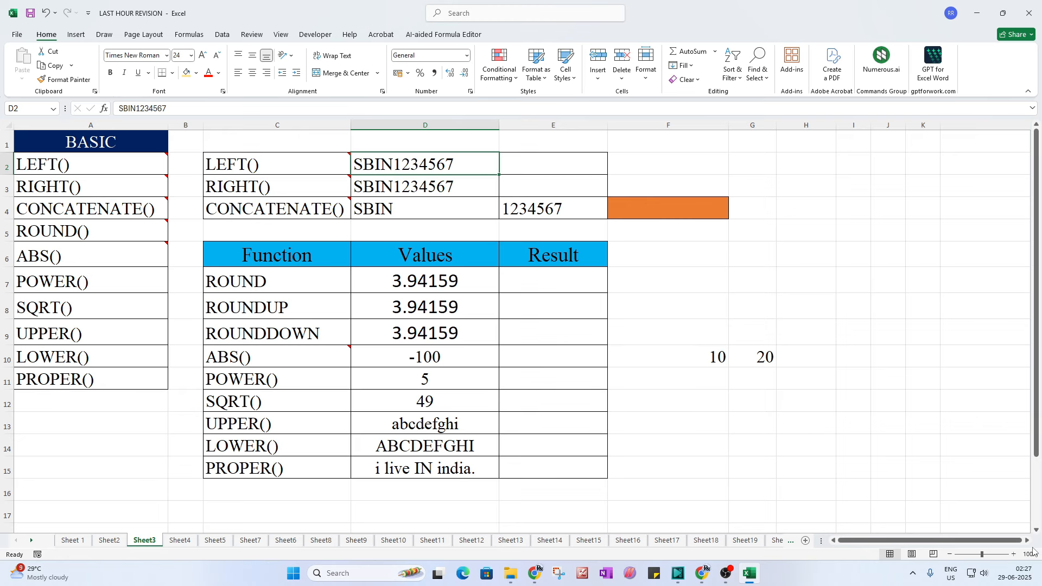
Step: Zoom Sheet3 to 130% and scroll back to the top of the table
left_click(1014, 555)
left_click(1014, 555)
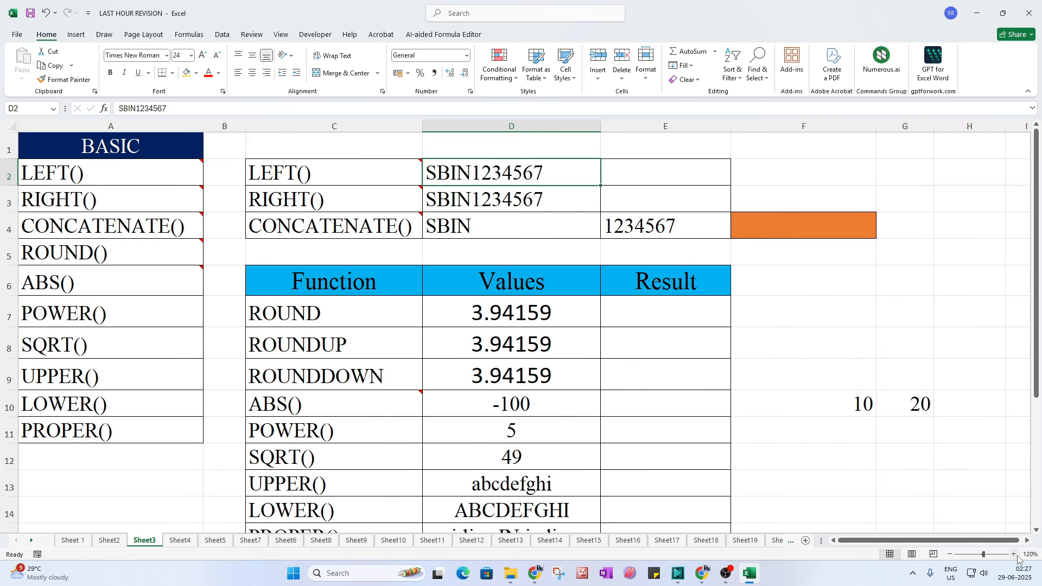
left_click(1014, 554)
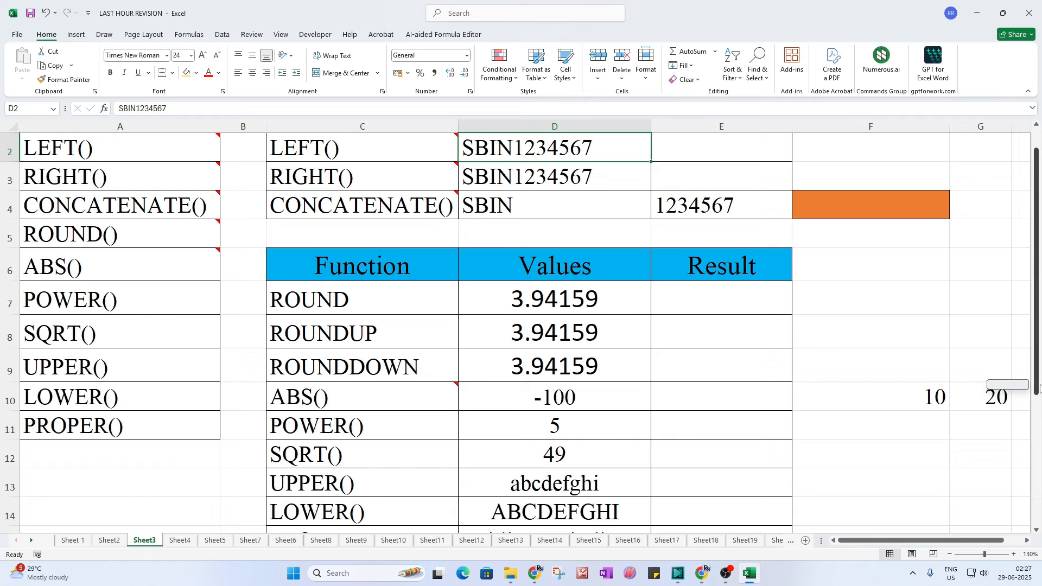
scroll(1039, 388, "up", 1)
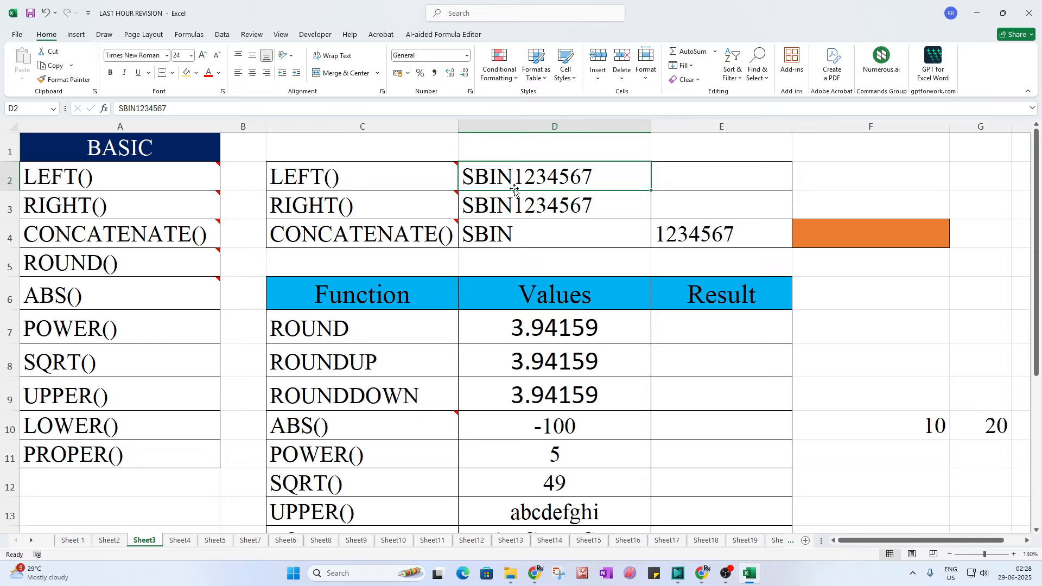
Step: Enter =LEFT(D2,4) in E2 to return SBIN from SBIN1234567
left_click(676, 185)
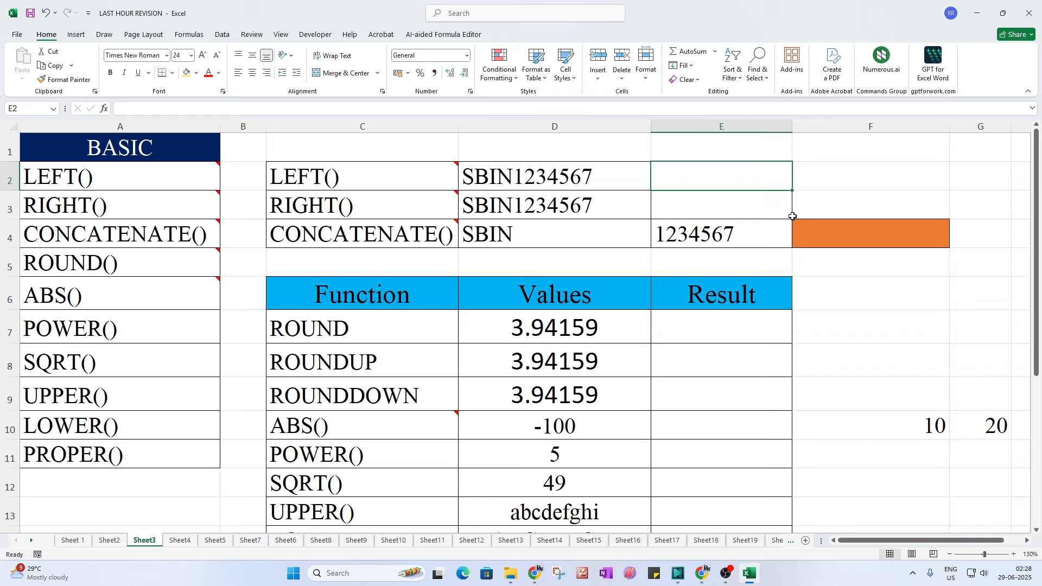
type("=le")
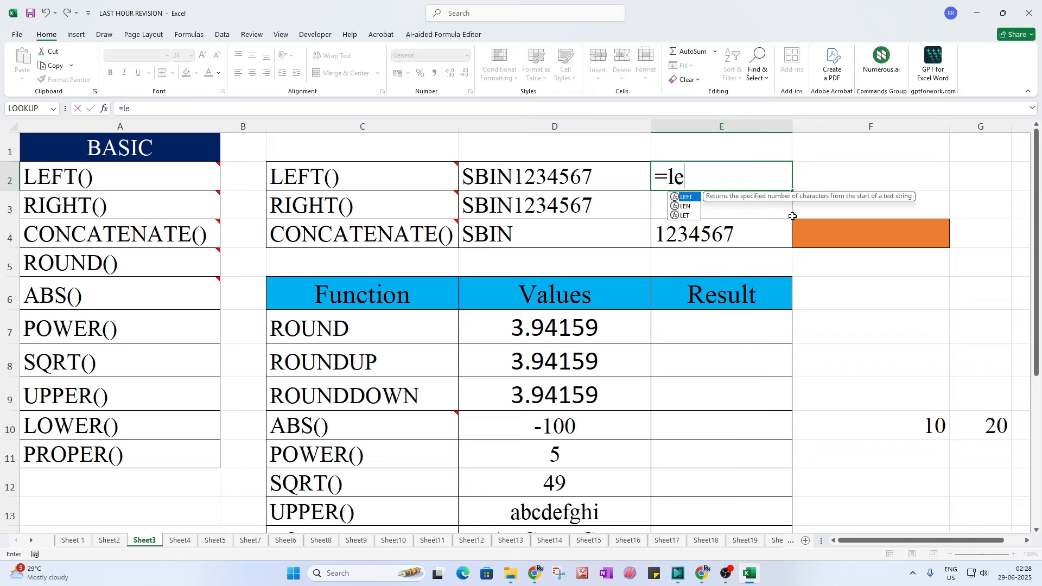
type("ft(")
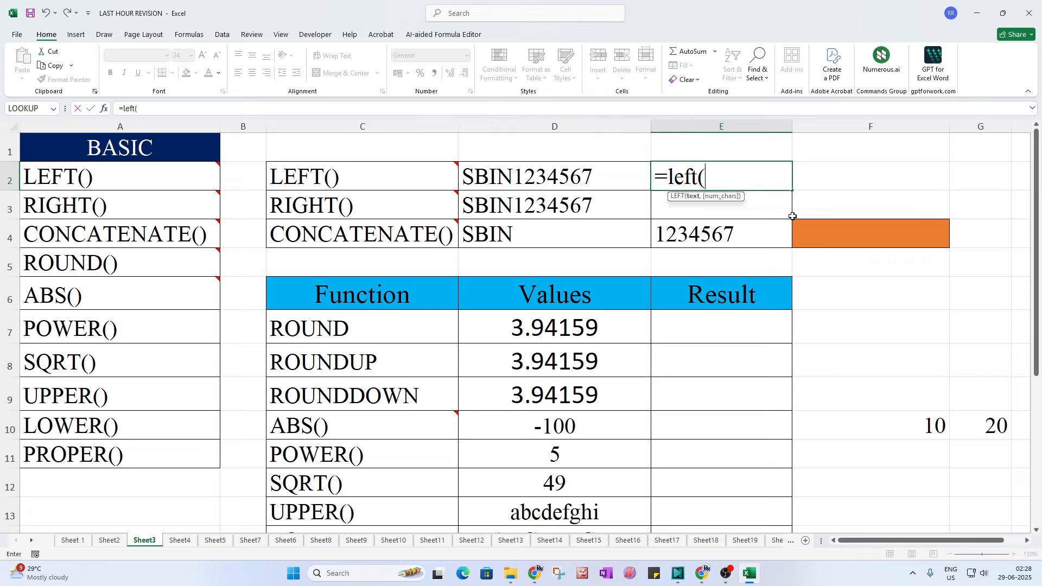
left_click(526, 179)
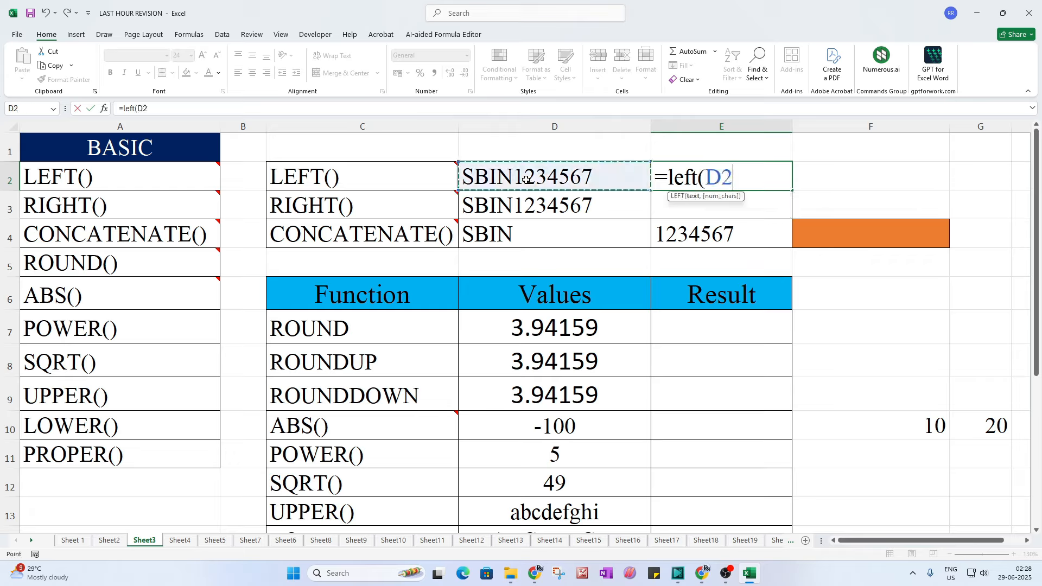
type(",")
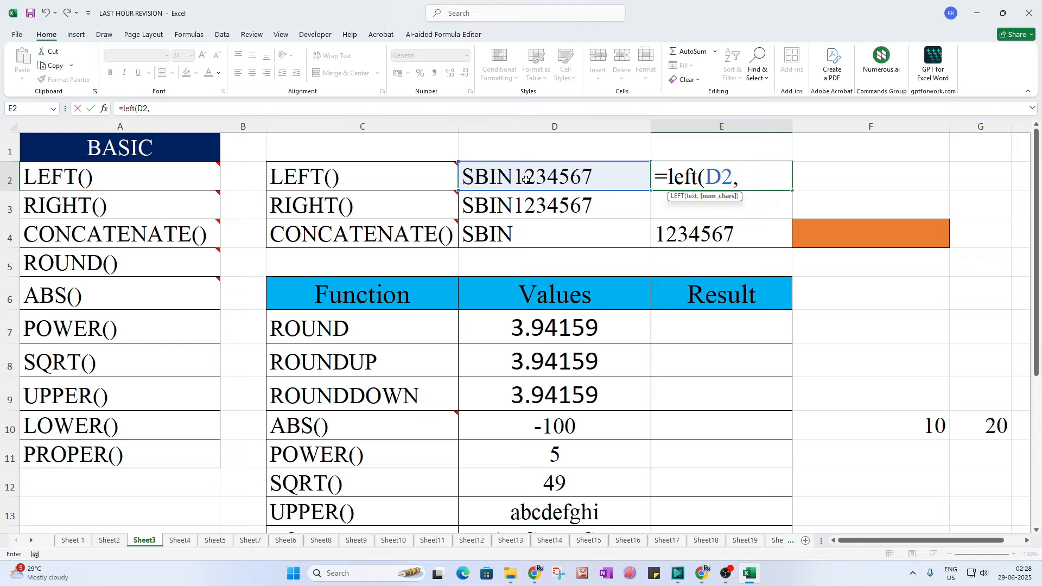
type("4)")
key("Return")
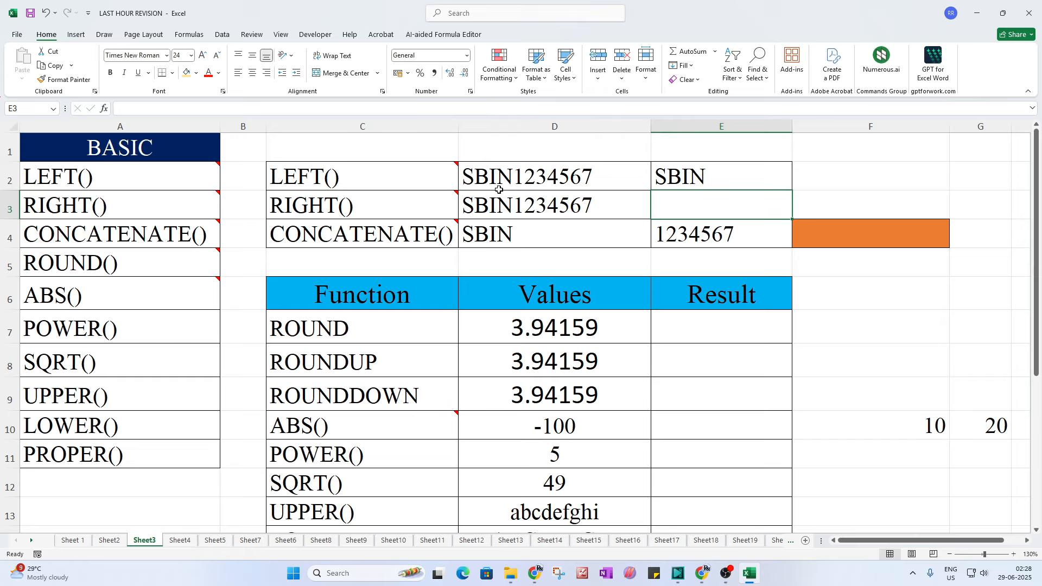
left_click(709, 169)
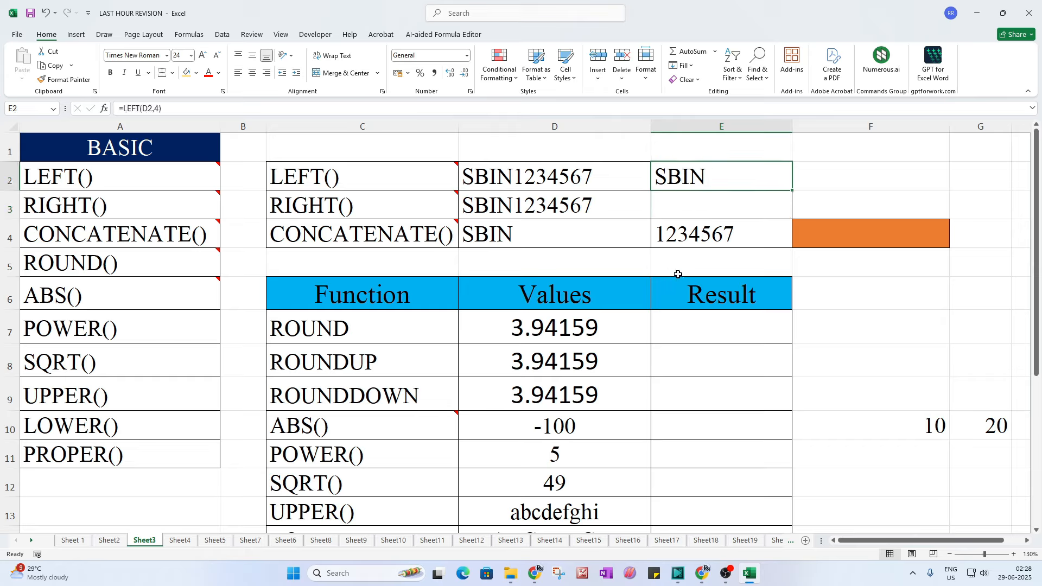
Step: Enter =RIGHT(D3,7) in E3 to return 1234567 from SBIN1234567
left_click(664, 210)
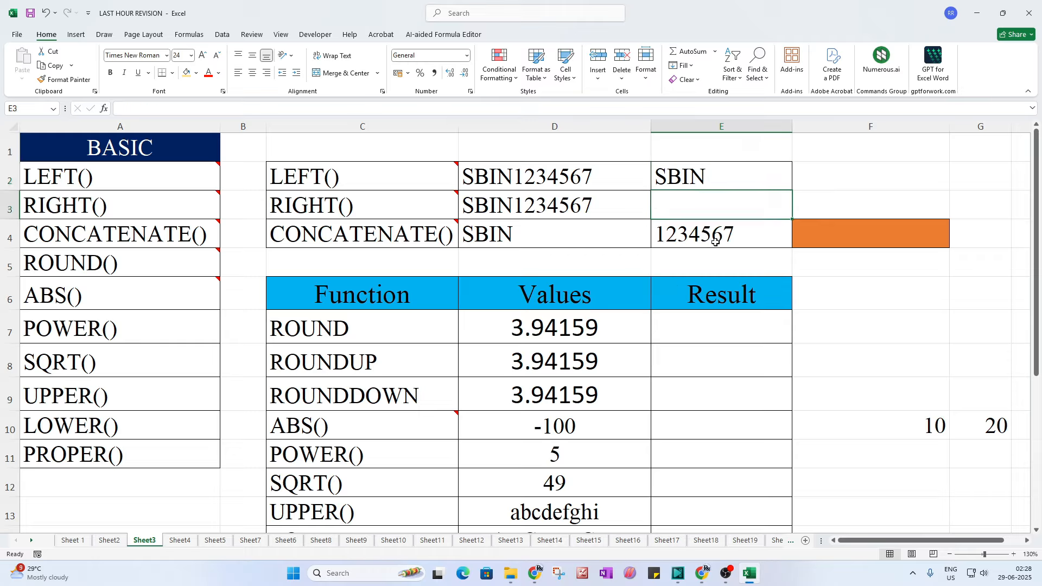
type("=rig")
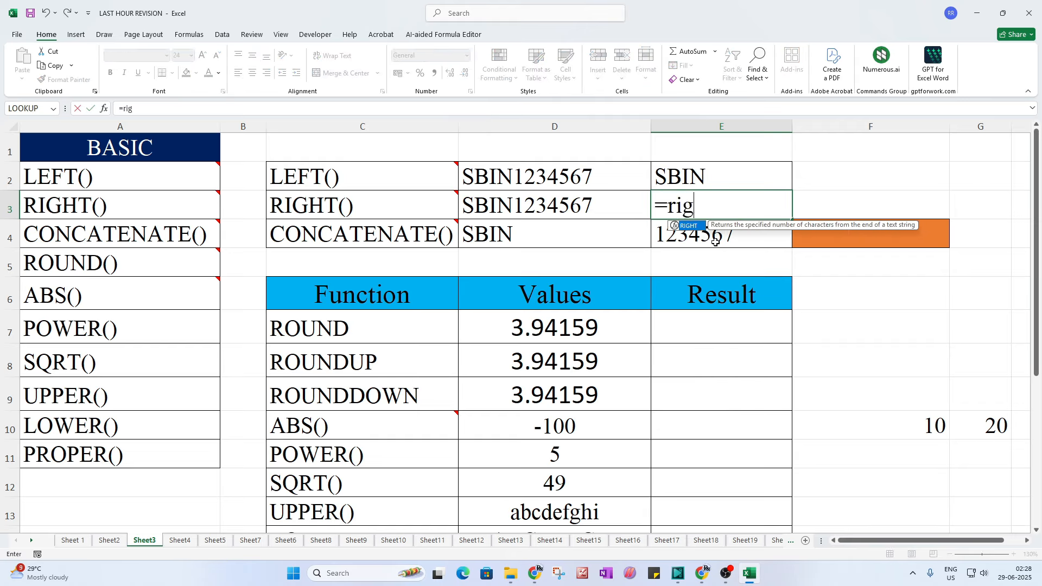
type("ht(")
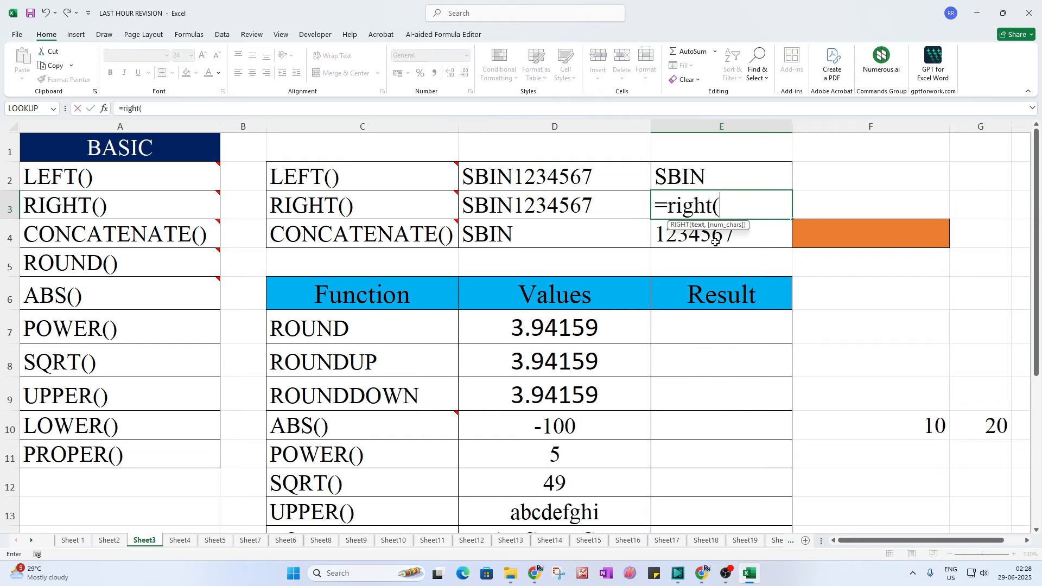
left_click(526, 198)
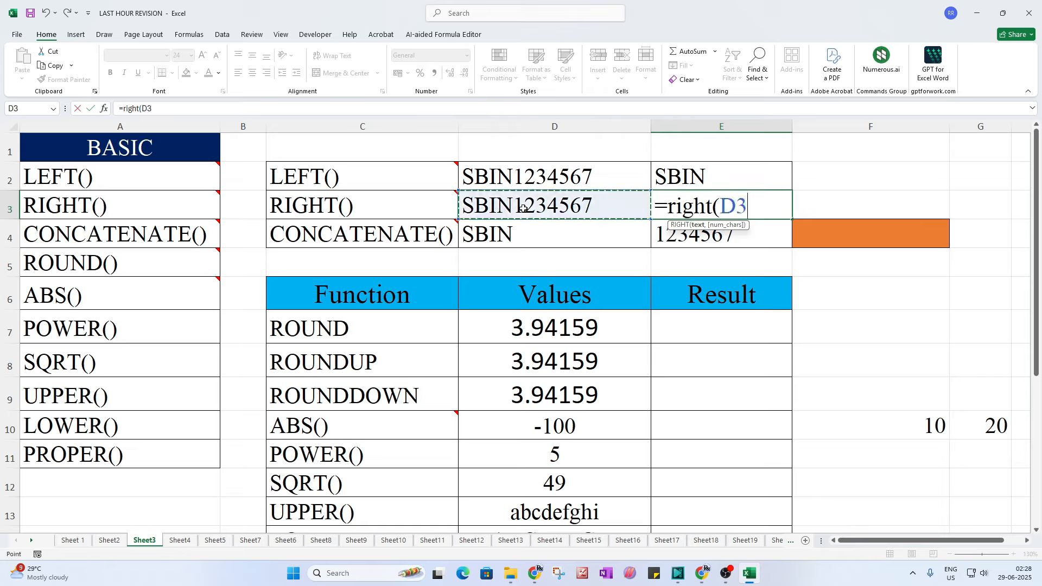
type(",7")
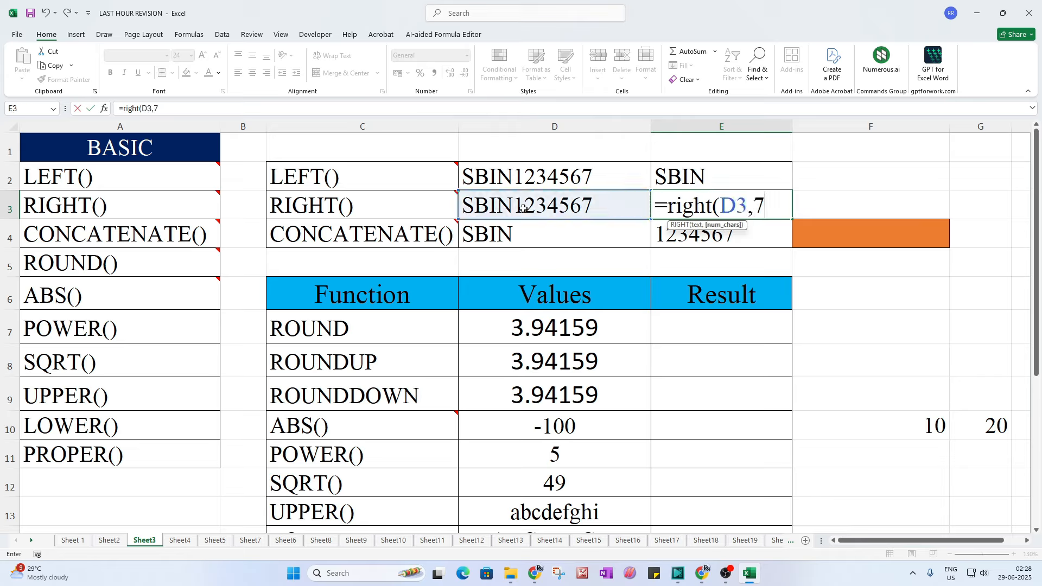
type(")")
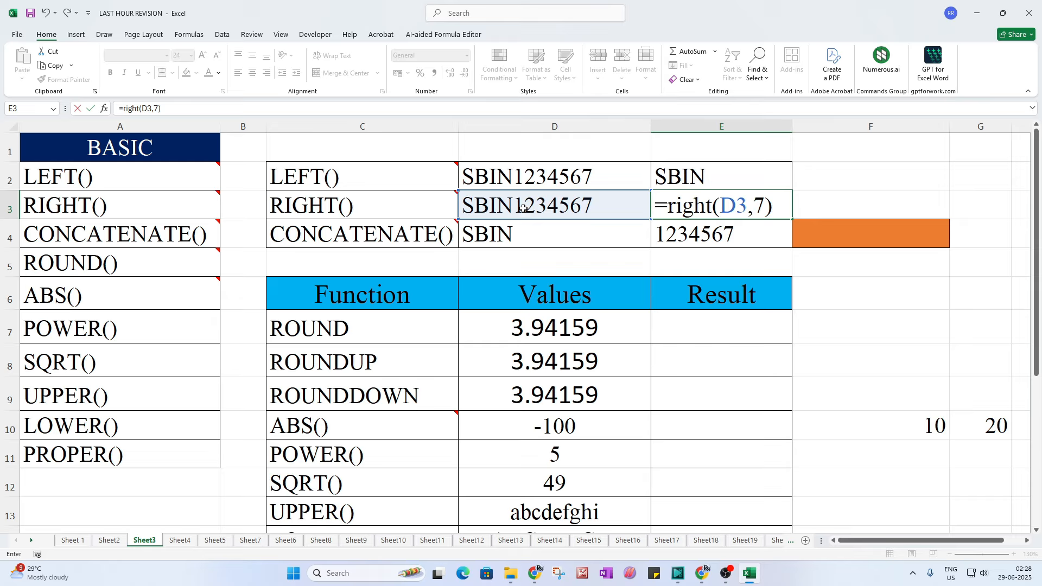
key("Return")
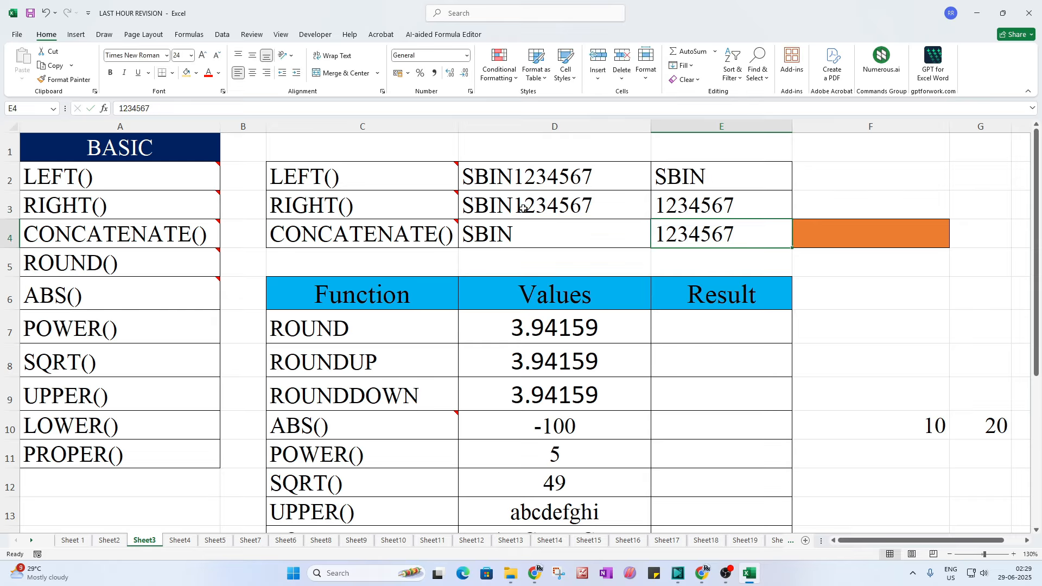
left_click(712, 208)
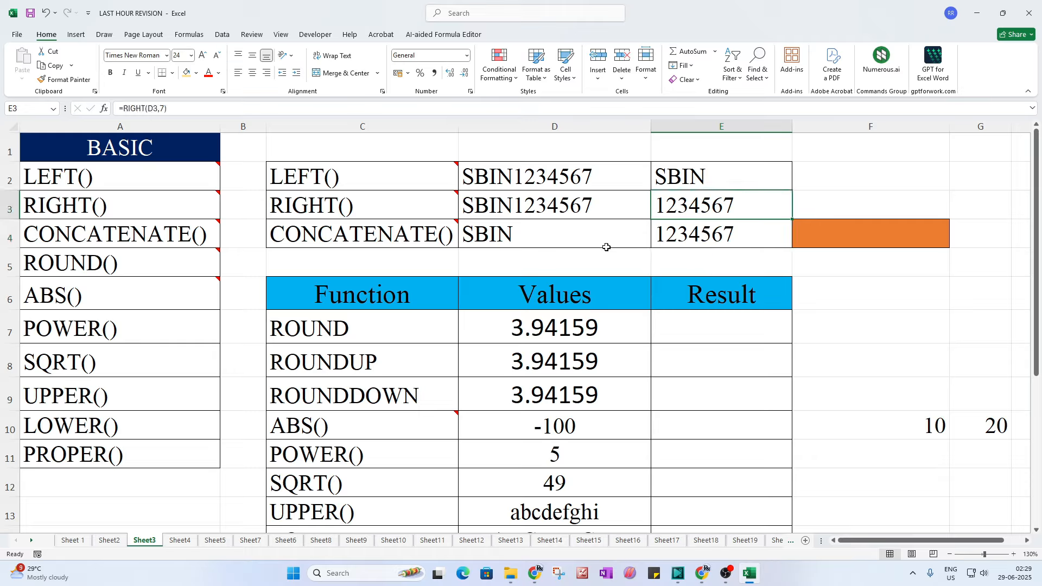
Step: Shade the LEFT() and RIGHT() entries in column A yellow
left_click(662, 178)
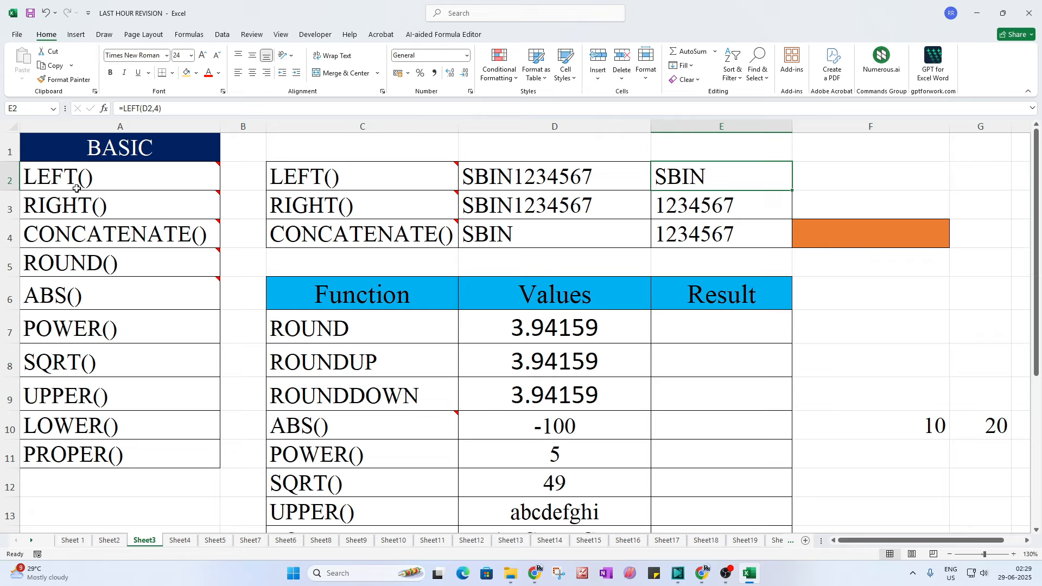
left_click_drag(77, 189, 69, 203)
left_click(187, 72)
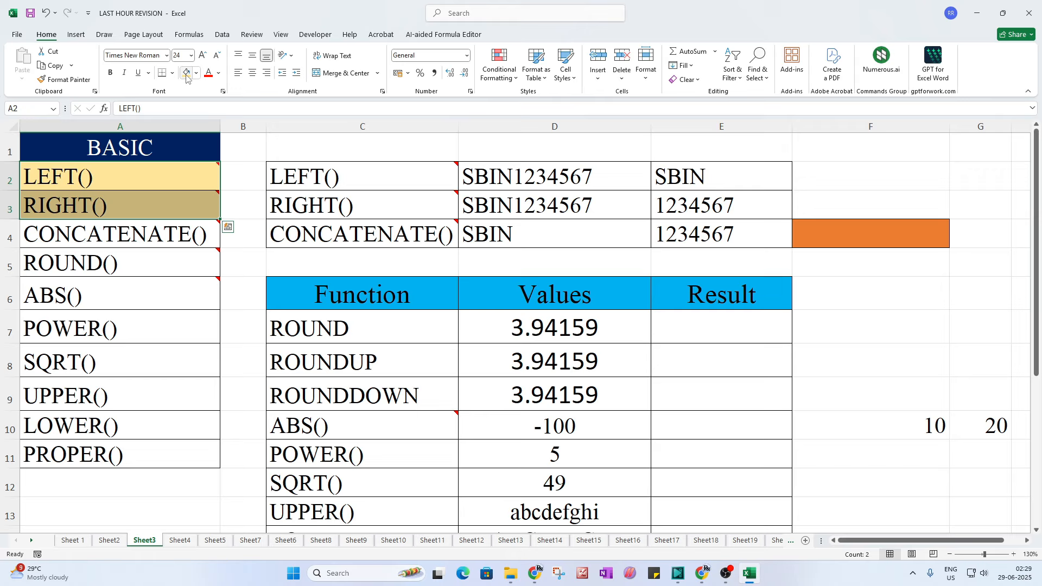
Step: Review the CONCATENATE row's inputs, SBIN in D4 and 1234567 in E4, and select F4
left_click(300, 237)
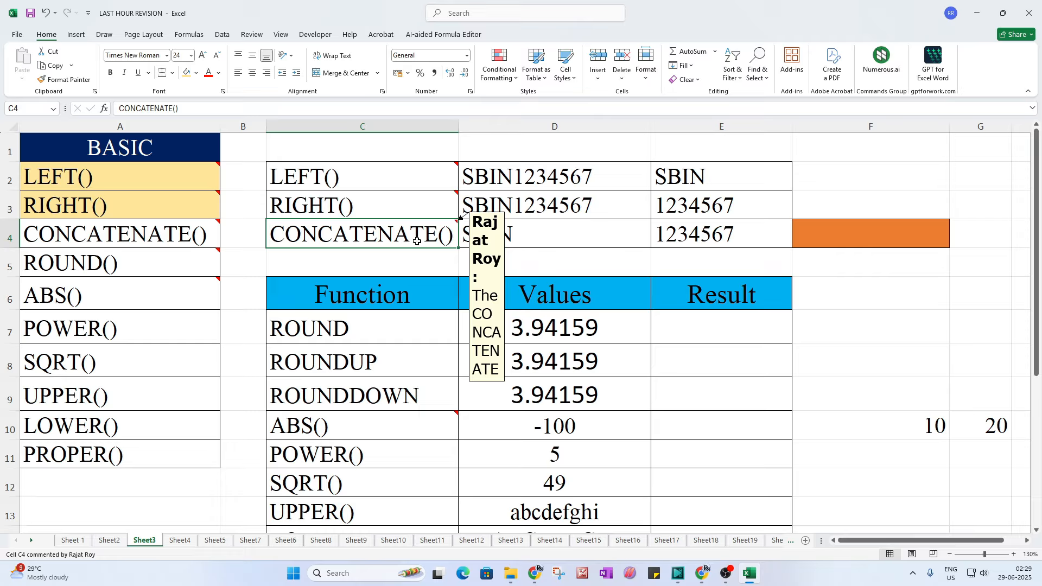
left_click(502, 237)
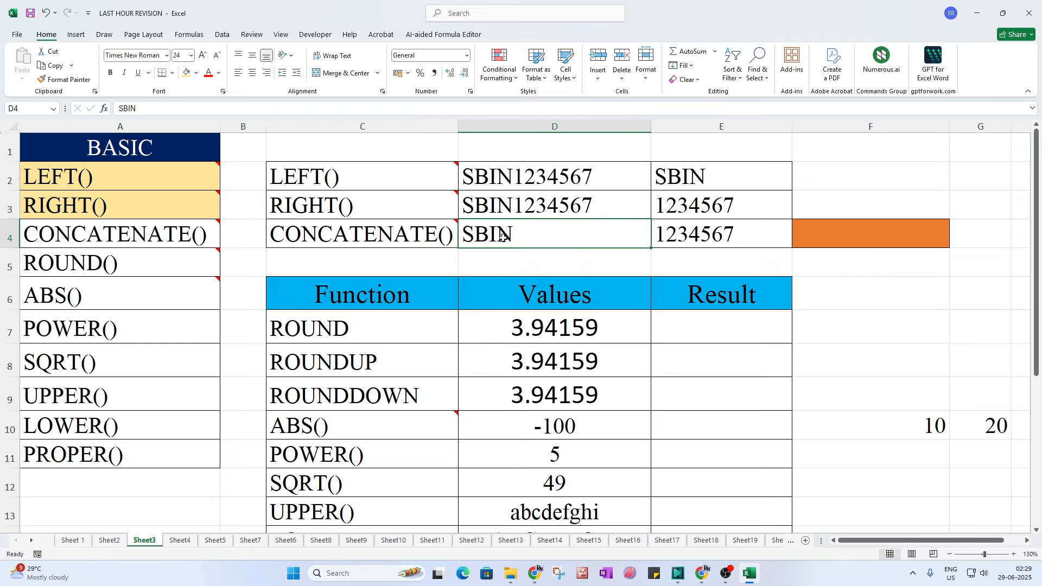
left_click(698, 238)
left_click(532, 252)
left_click(715, 237)
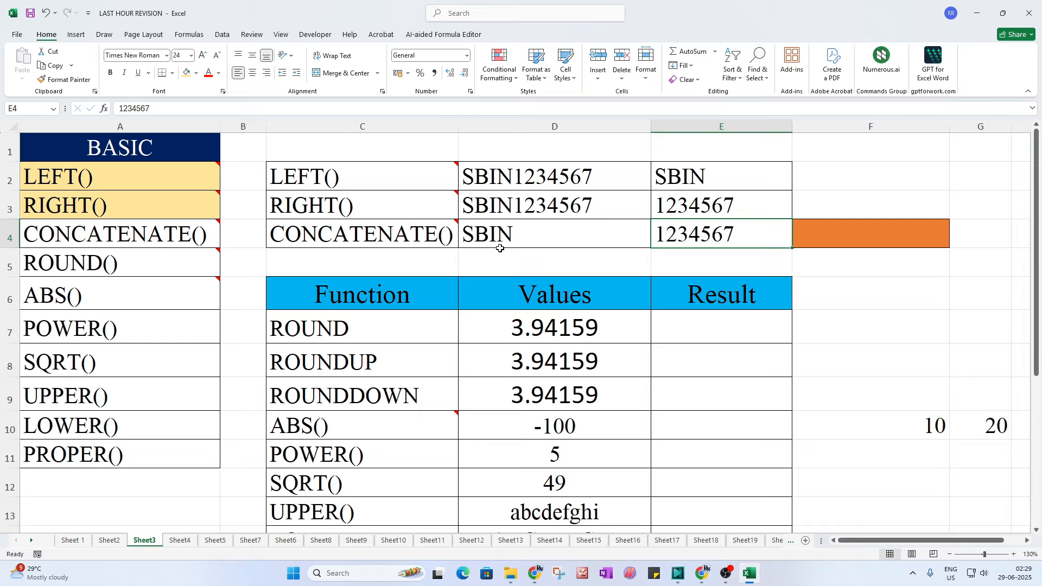
left_click(529, 237)
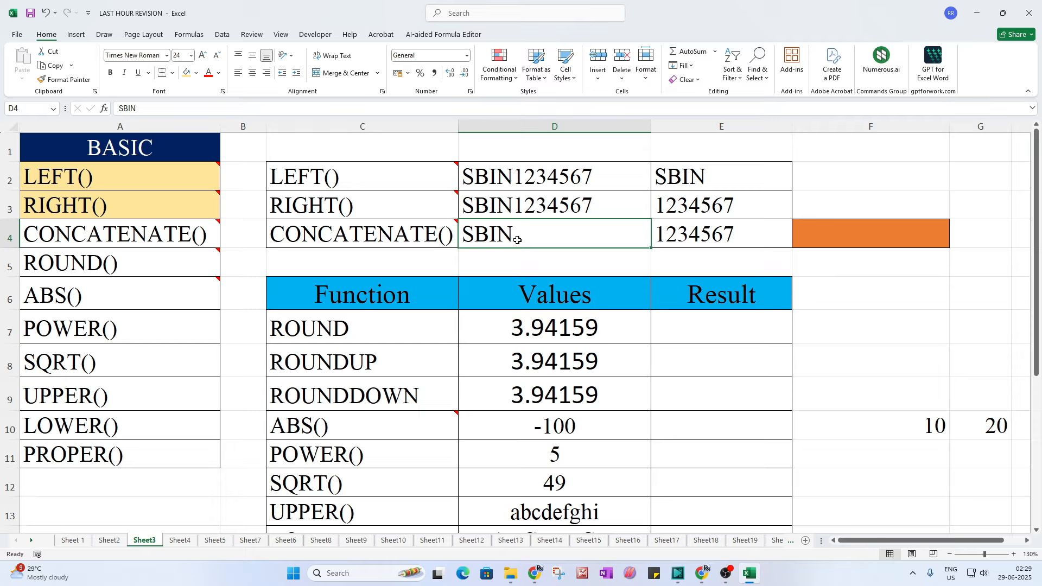
left_click(707, 239)
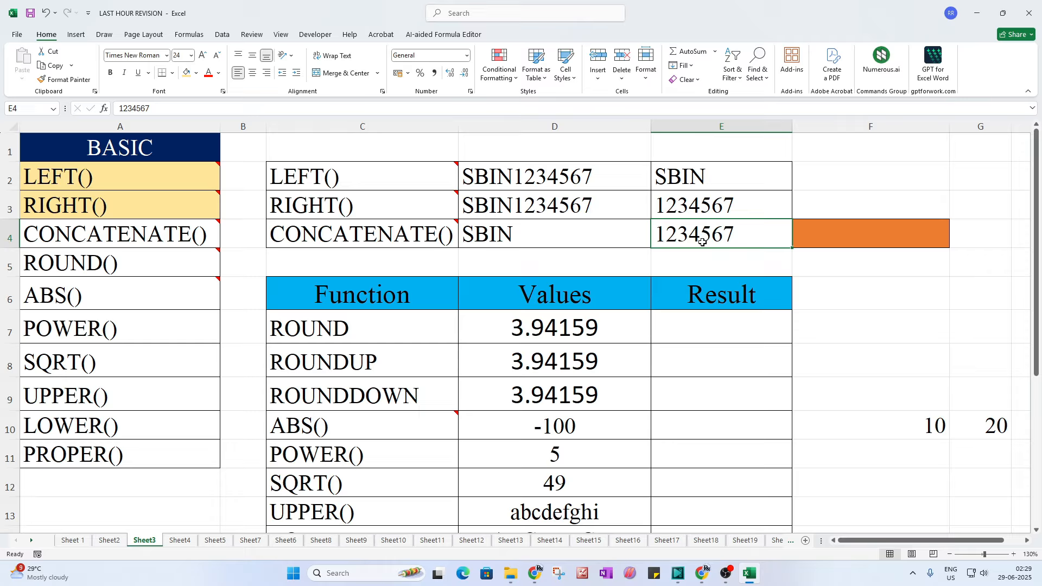
left_click(820, 237)
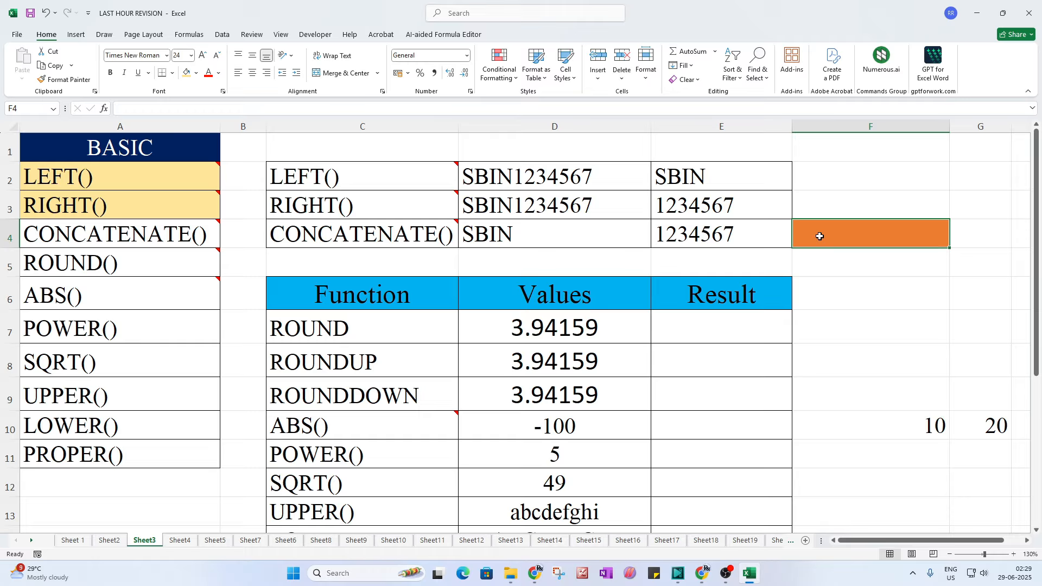
Step: Enter =CONCATENATE(D4,E4) in F4 to return SBIN1234567
type("=")
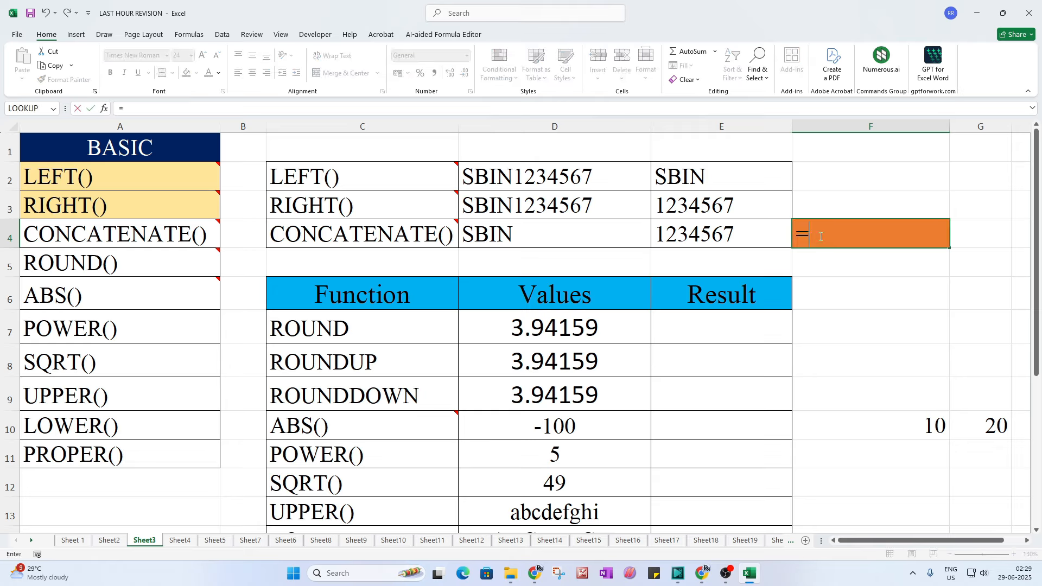
type("cont")
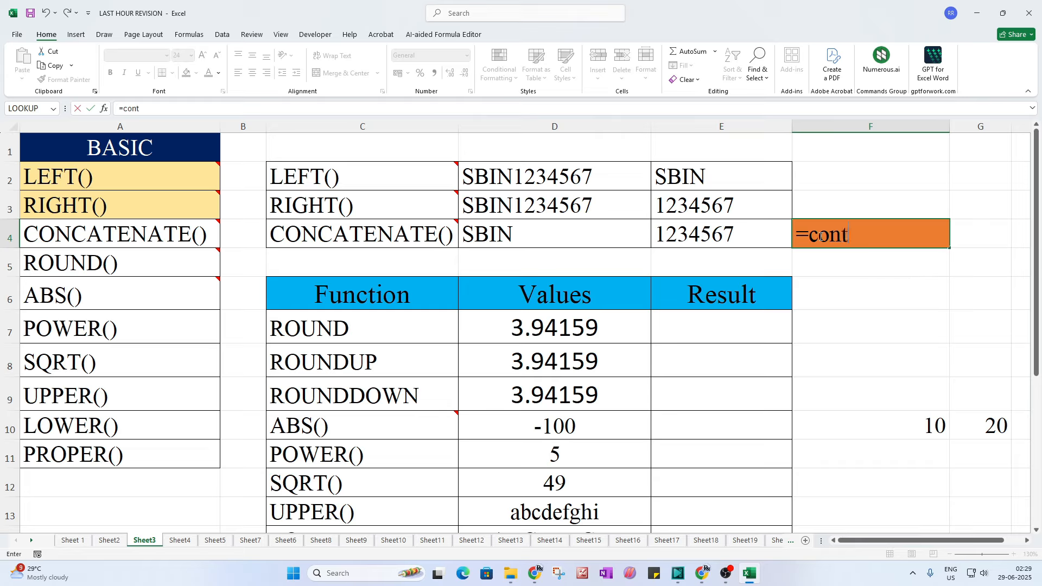
key("BackSpace")
type("ca")
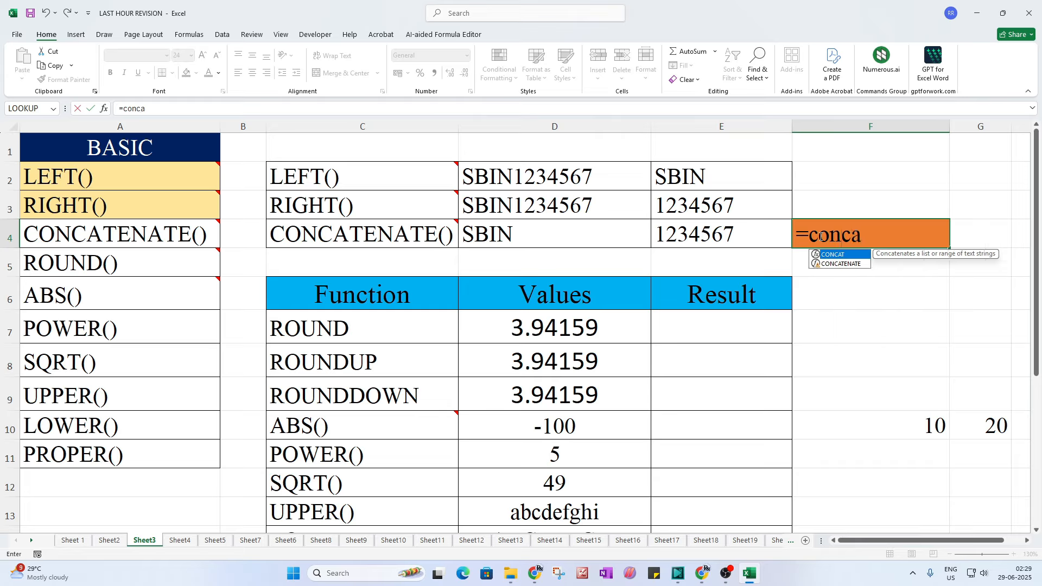
key("Down")
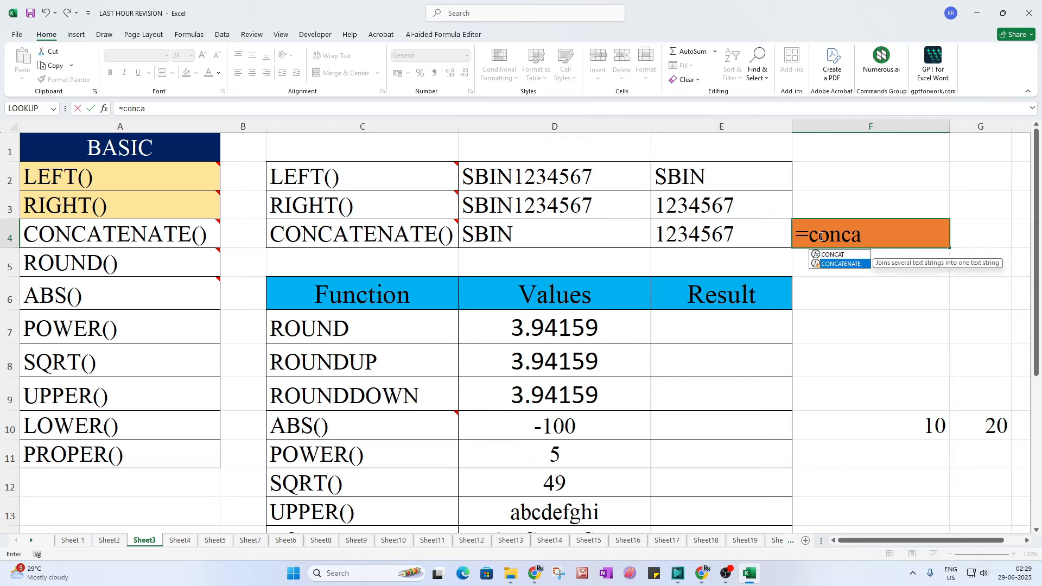
key("Tab")
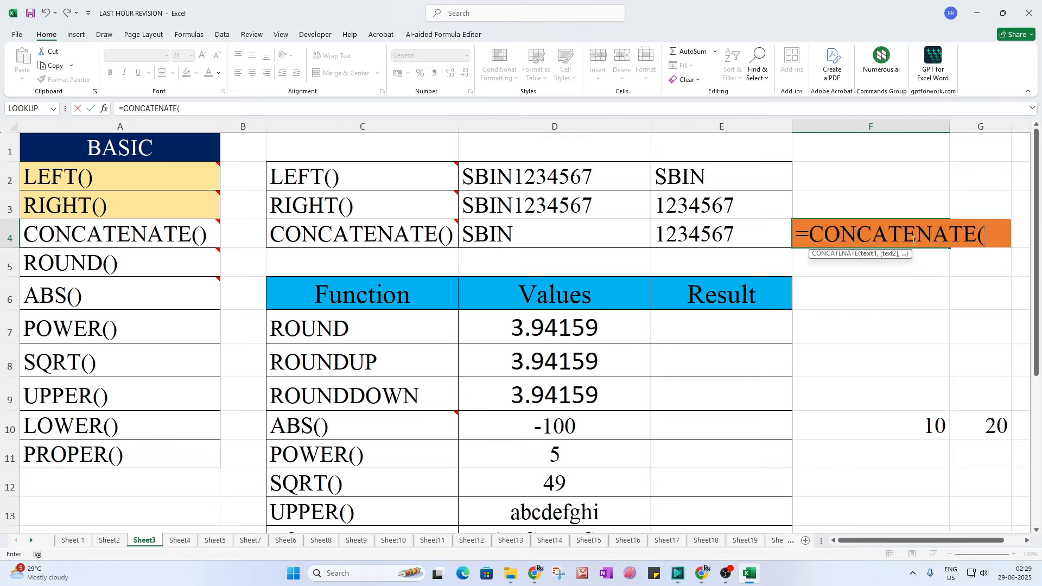
left_click(509, 234)
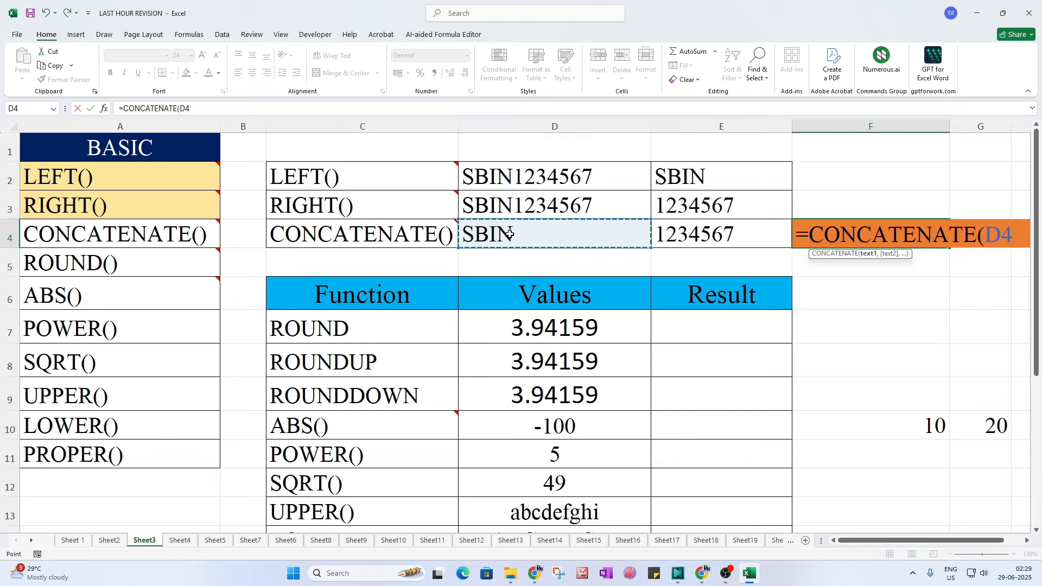
type(",")
left_click(665, 235)
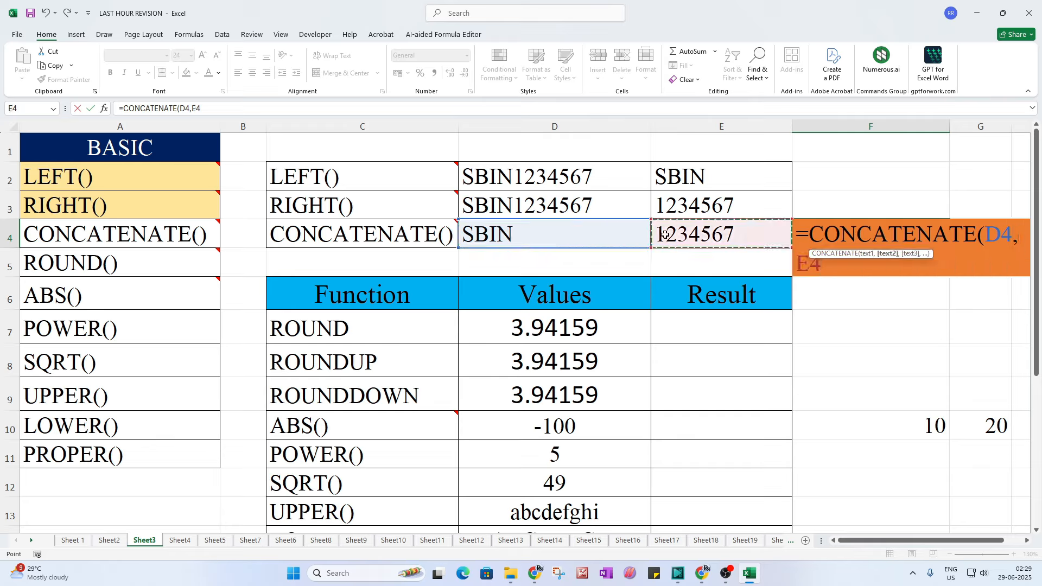
type(")")
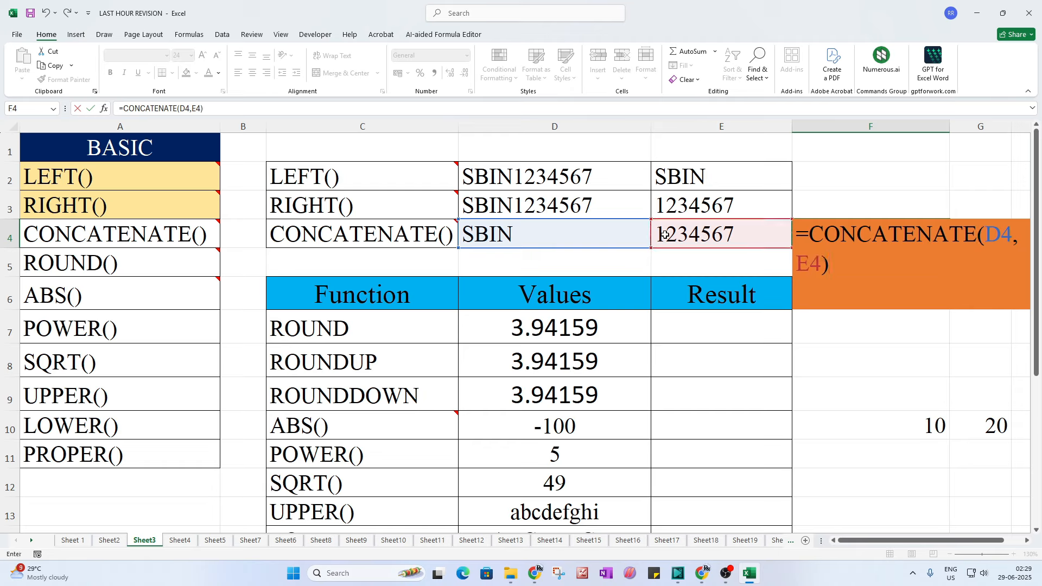
key("Return")
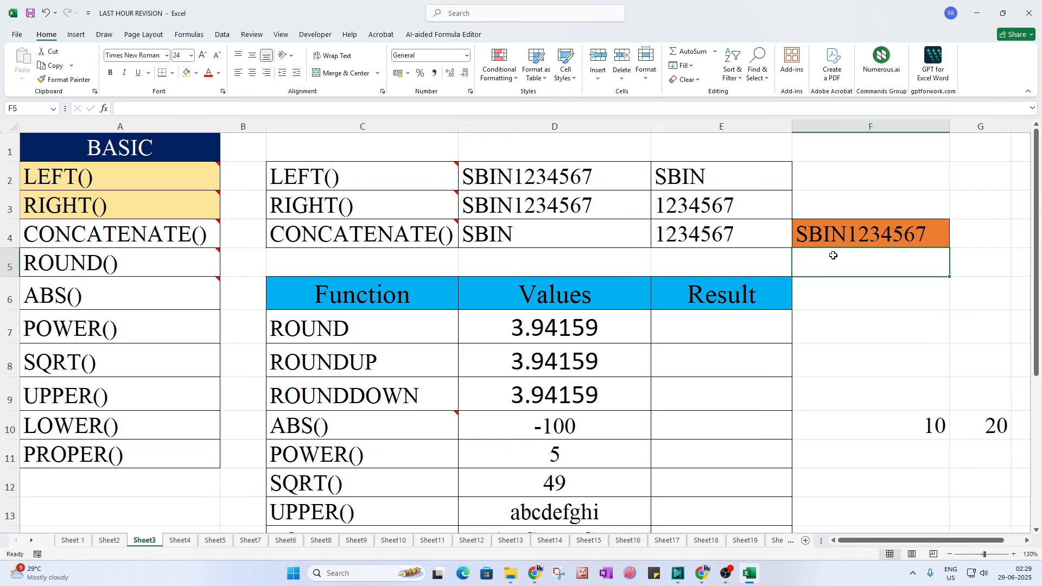
left_click(811, 233)
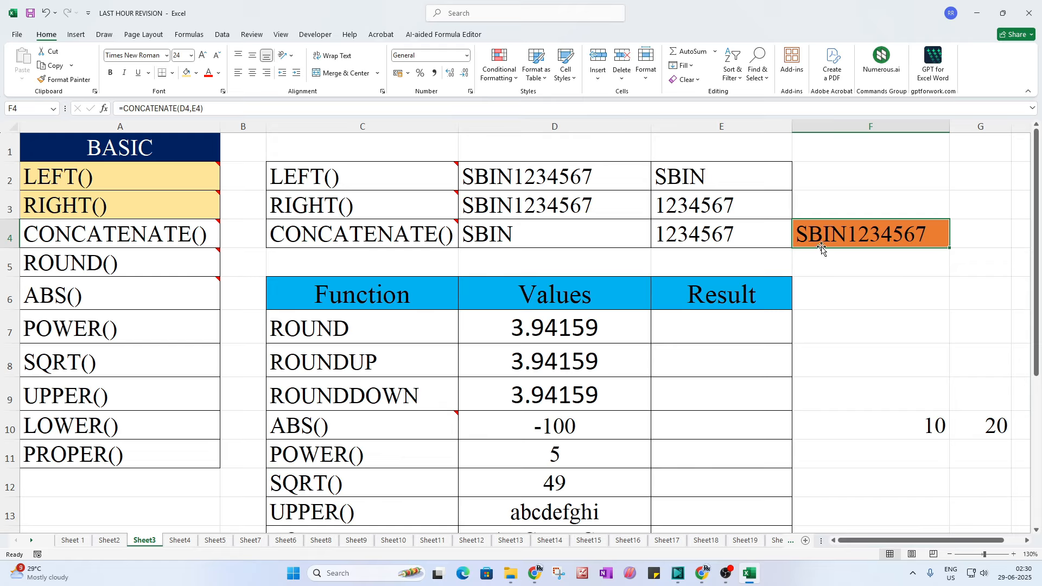
left_click(168, 235)
left_click(128, 268)
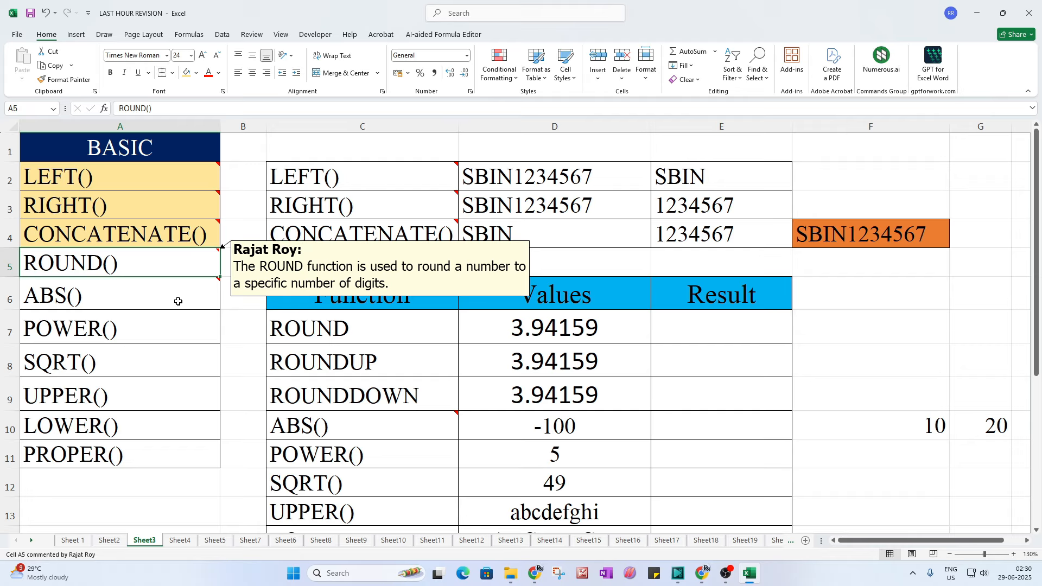
scroll(462, 449, "down", 1)
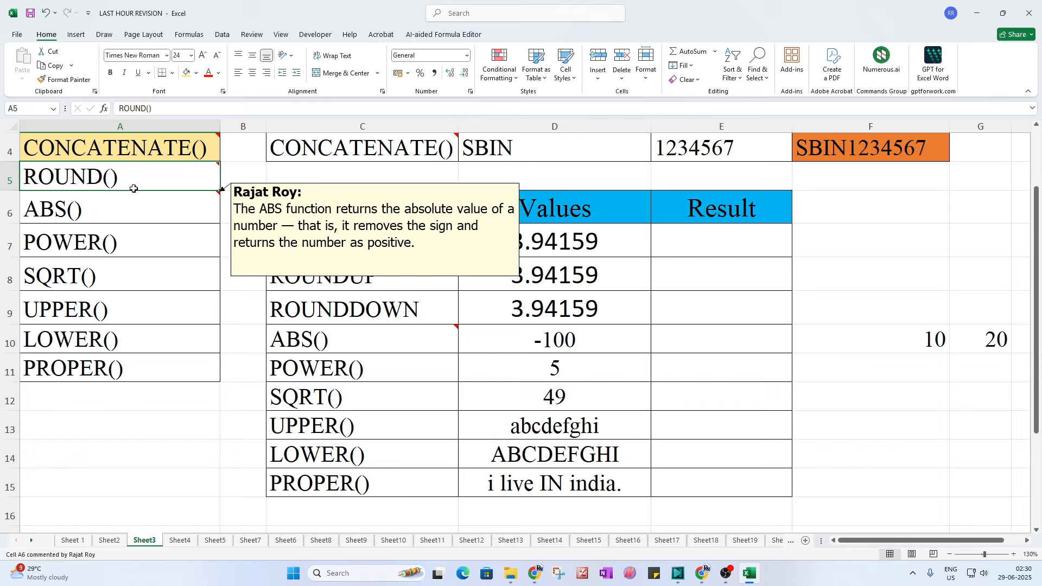
left_click(337, 248)
left_click(338, 279)
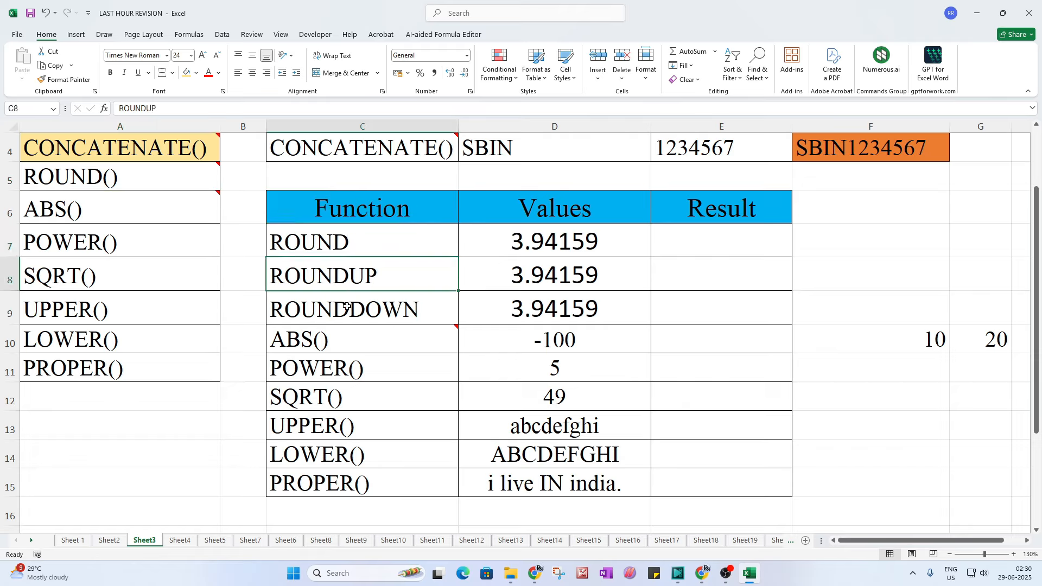
left_click(348, 310)
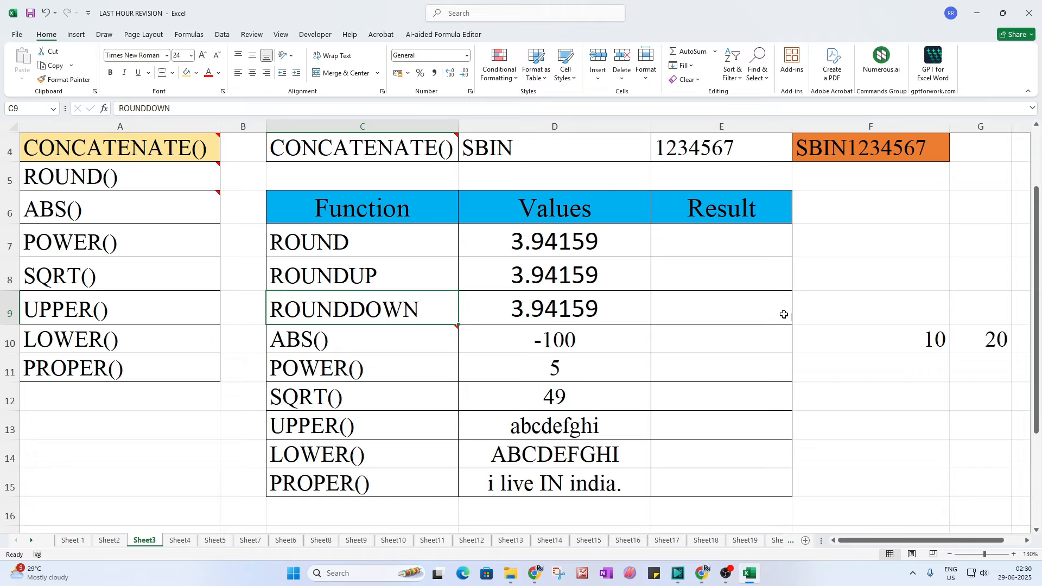
left_click(715, 237)
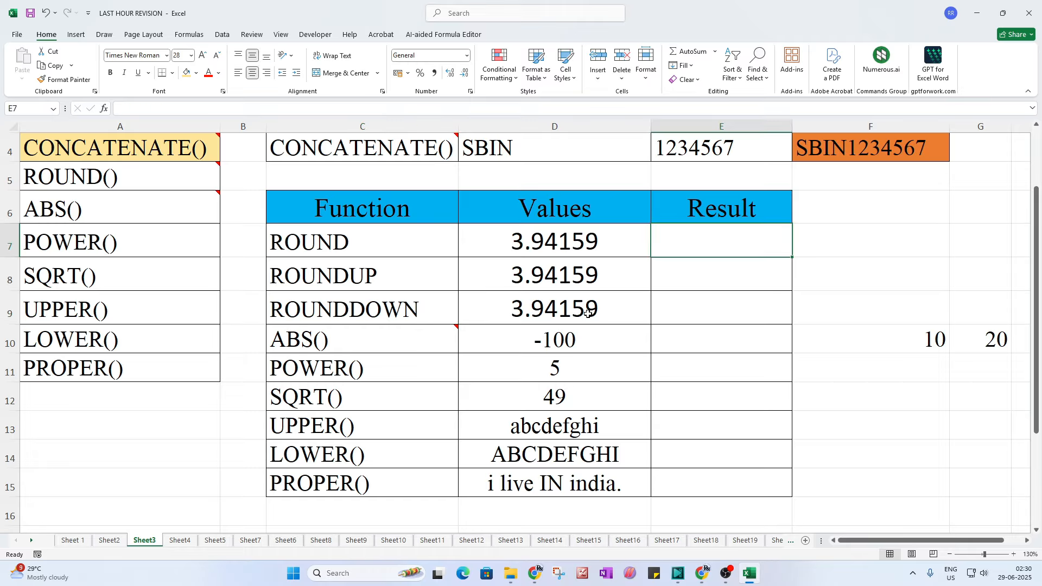
left_click(526, 240)
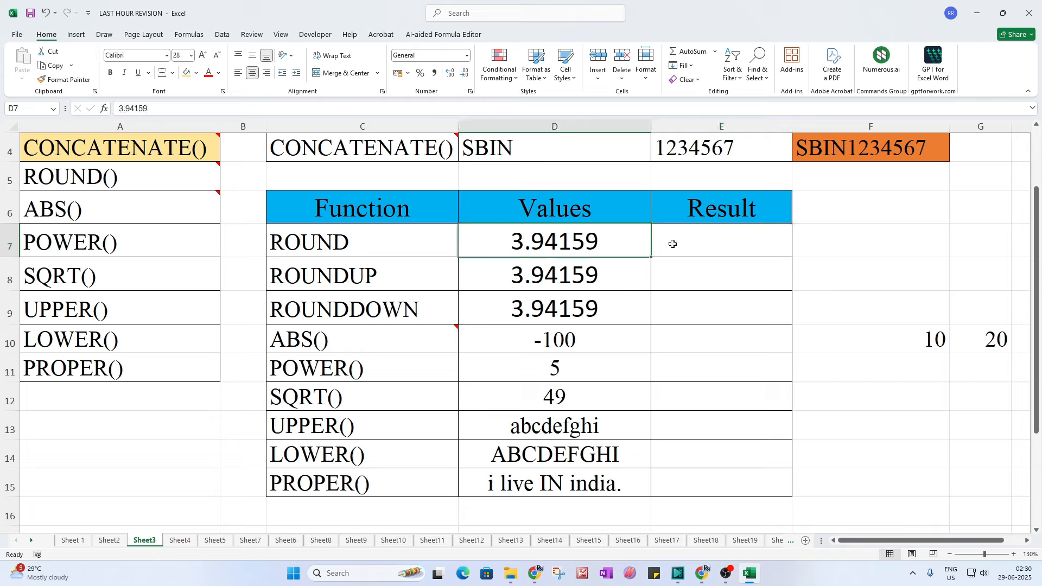
Step: Enter =ROUND(D7,2) in E7, then change the digits to 3 and finally 0
left_click(674, 239)
type("=")
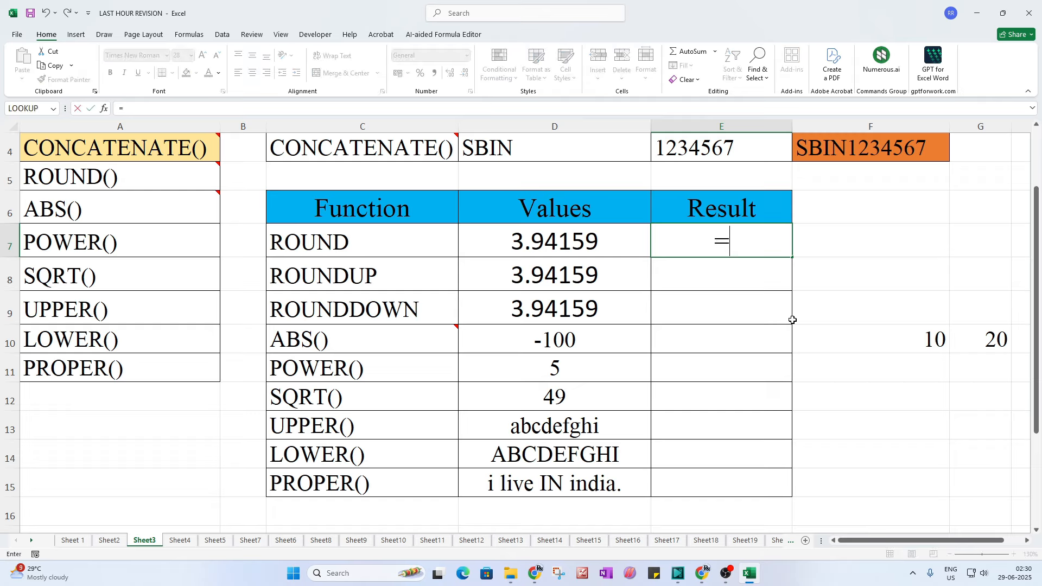
type("round(")
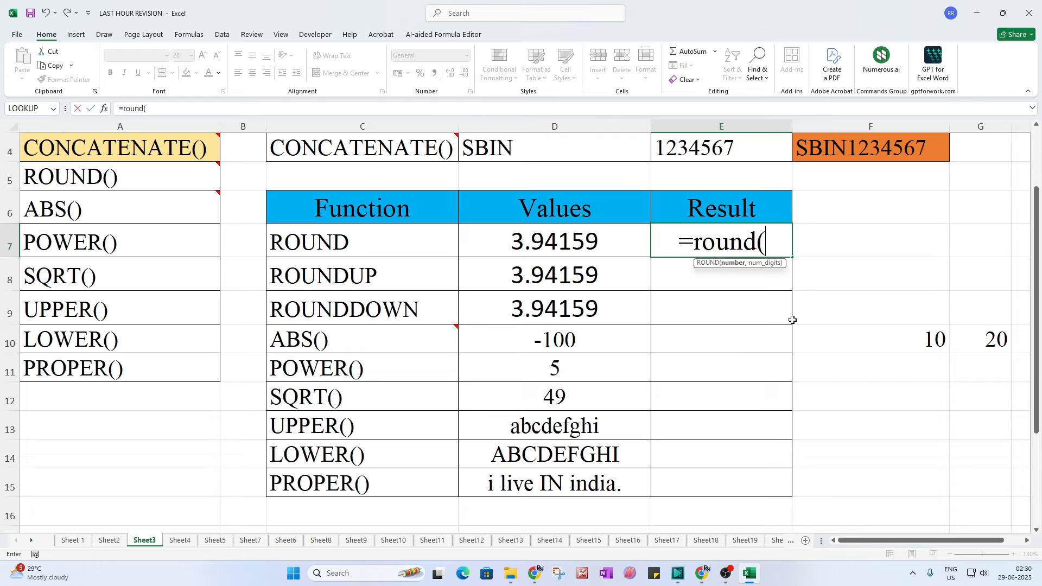
left_click(530, 246)
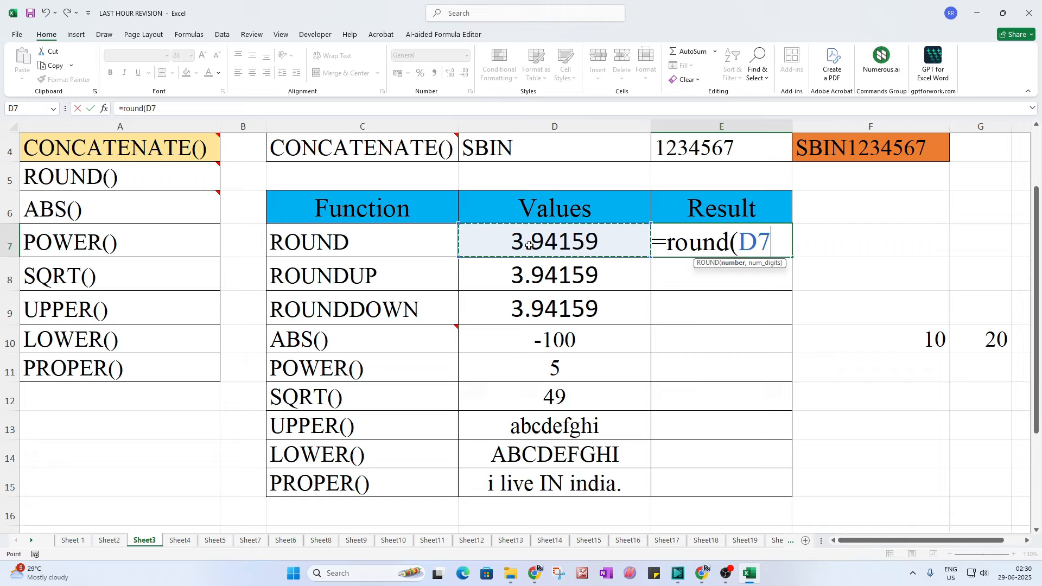
type(",2")
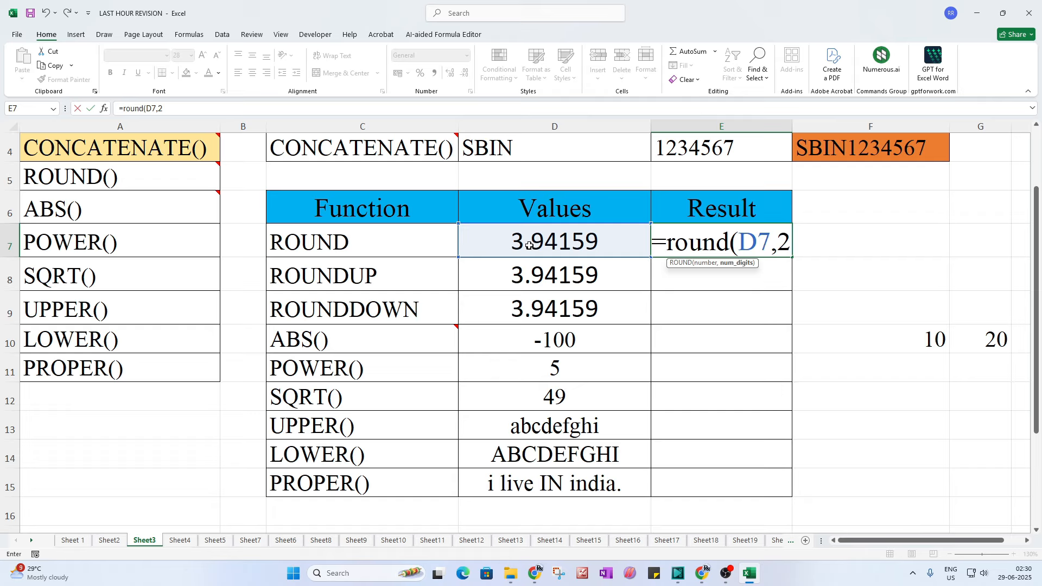
type(")")
key("Return")
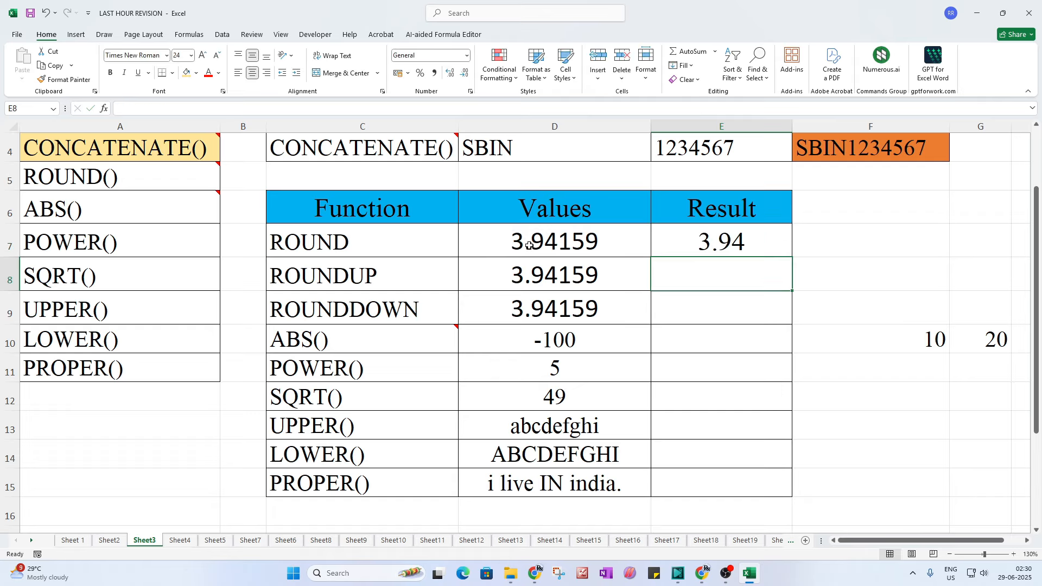
double_click(730, 242)
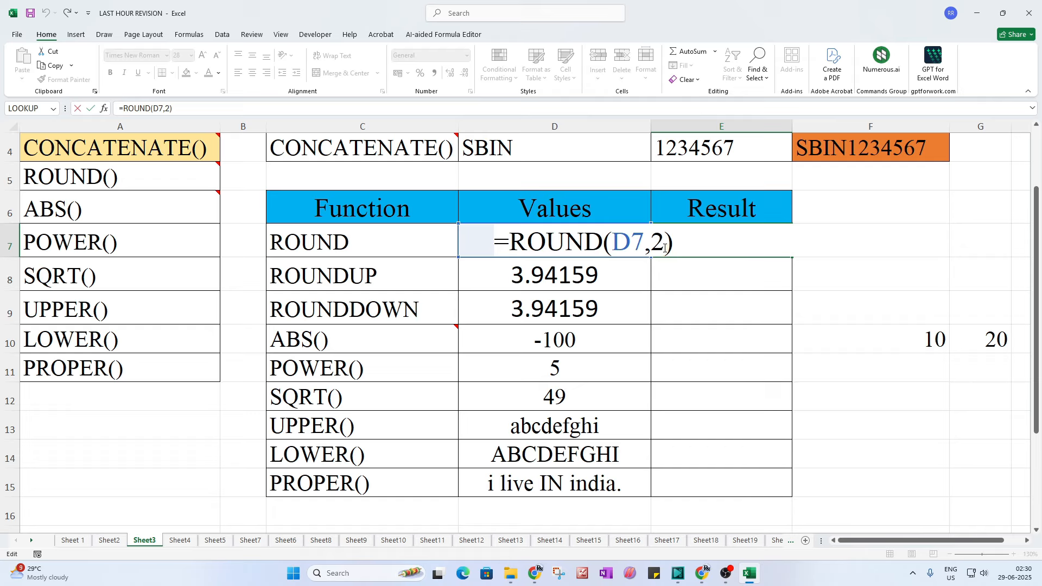
key("BackSpace")
type("3")
key("Return")
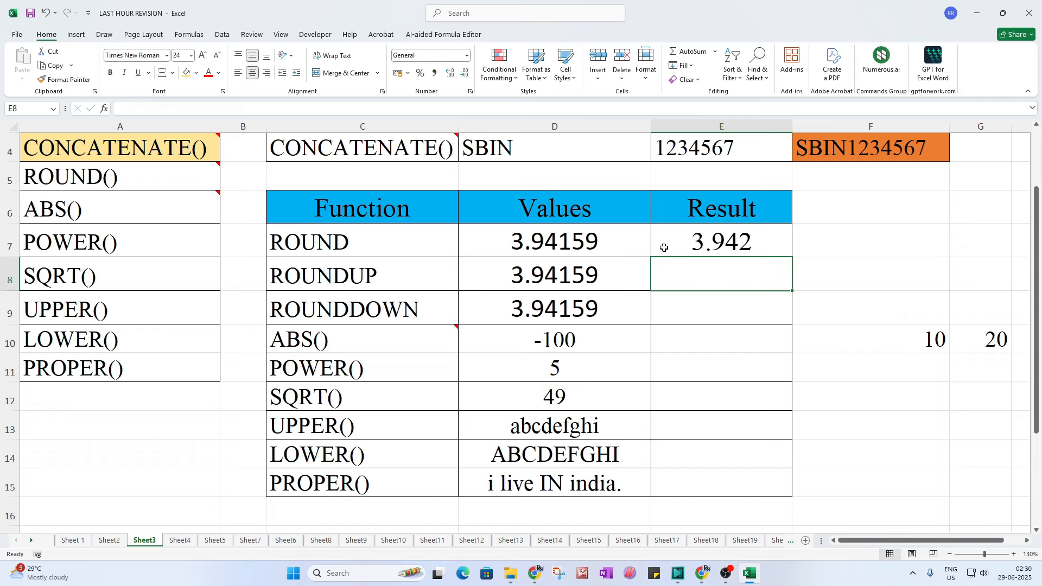
double_click(746, 247)
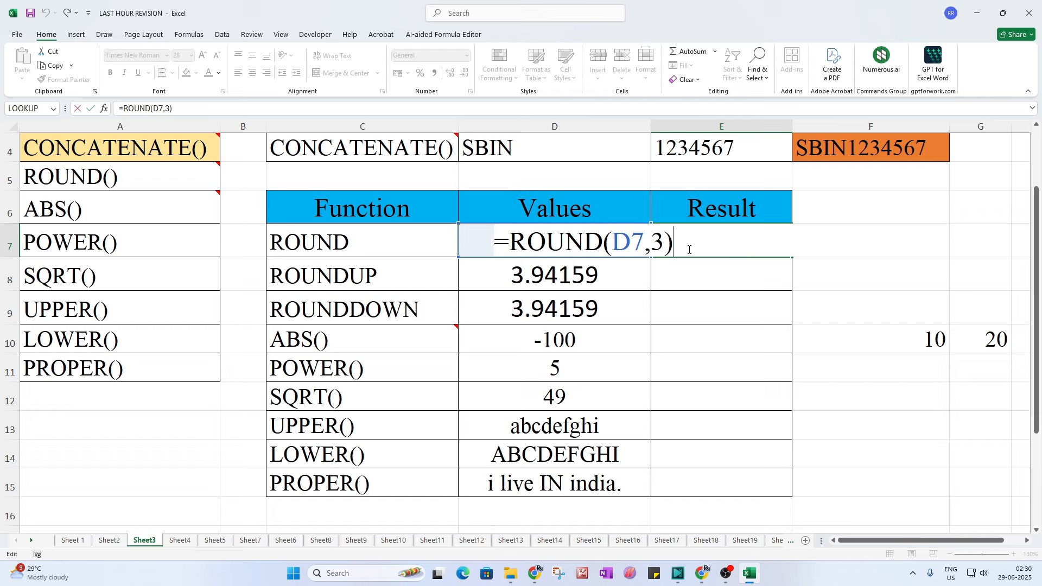
double_click(658, 244)
type("0")
key("Return")
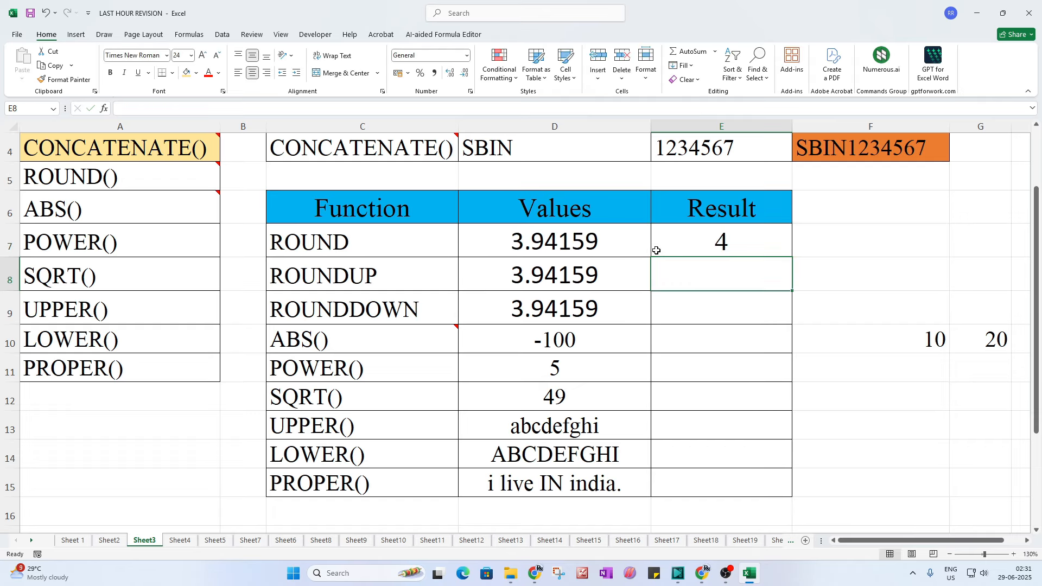
left_click(656, 250)
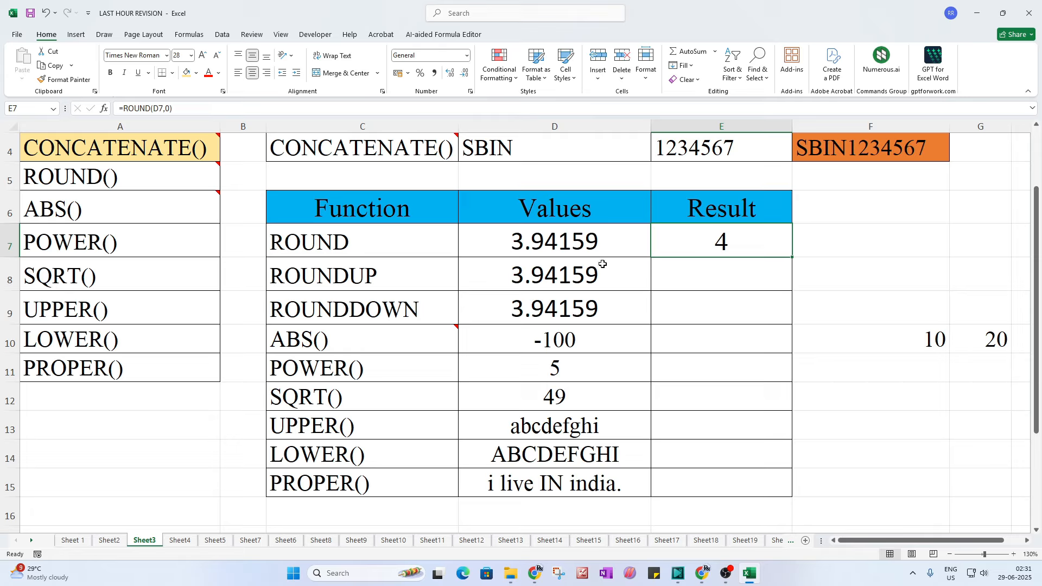
Step: Change D7's value to 3.44159, then 3.54159, to test the rounding
double_click(542, 242)
left_click_drag(542, 242, 532, 242)
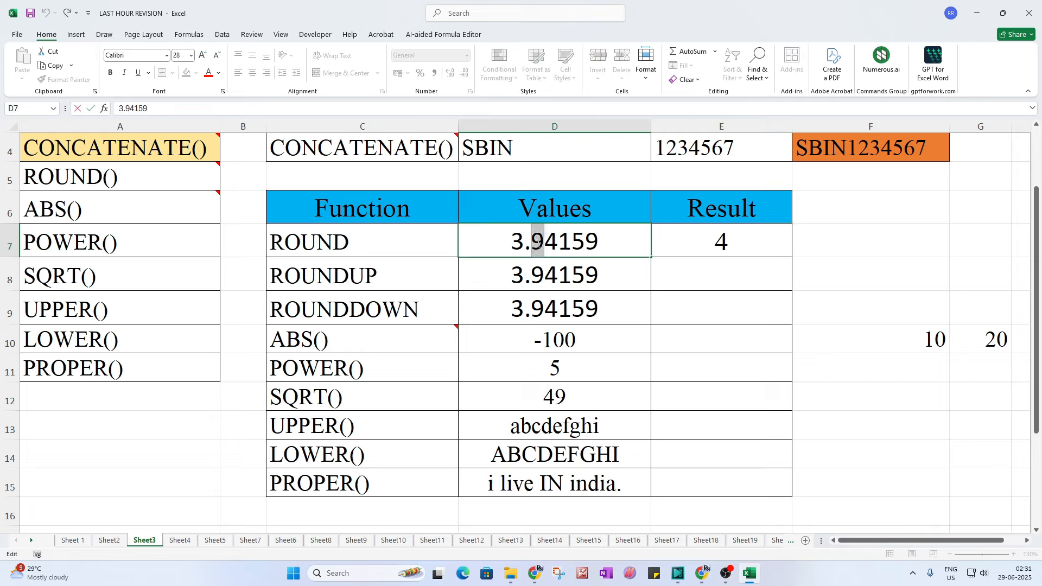
type("4")
key("Return")
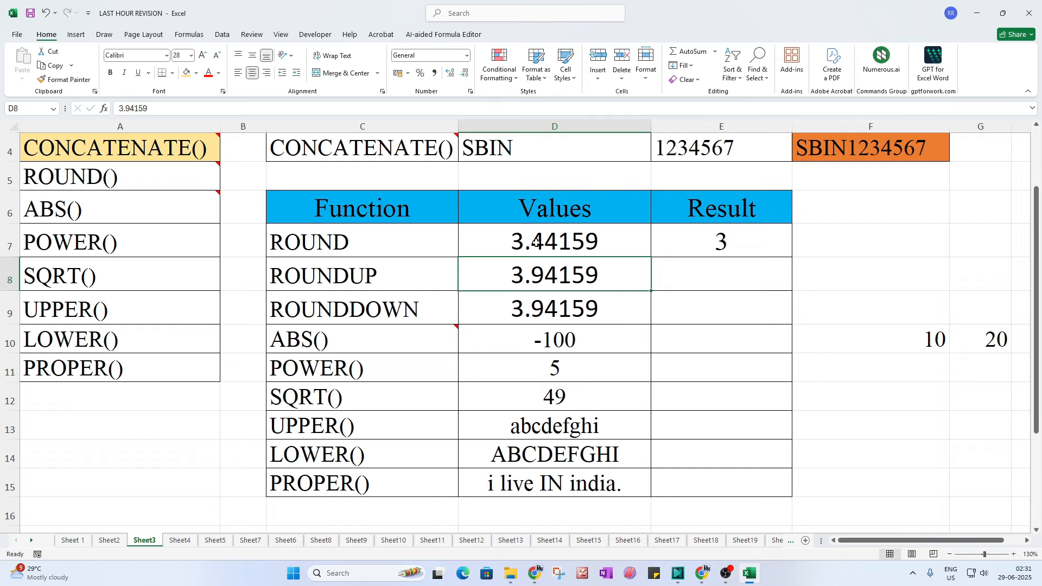
double_click(536, 243)
left_click_drag(492, 243, 480, 243)
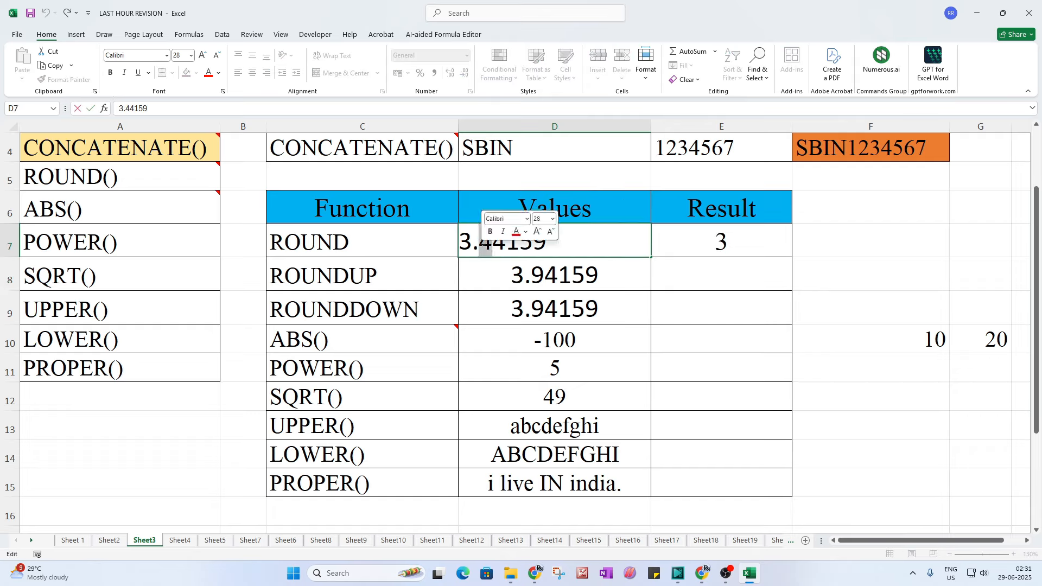
type("5")
key("Return")
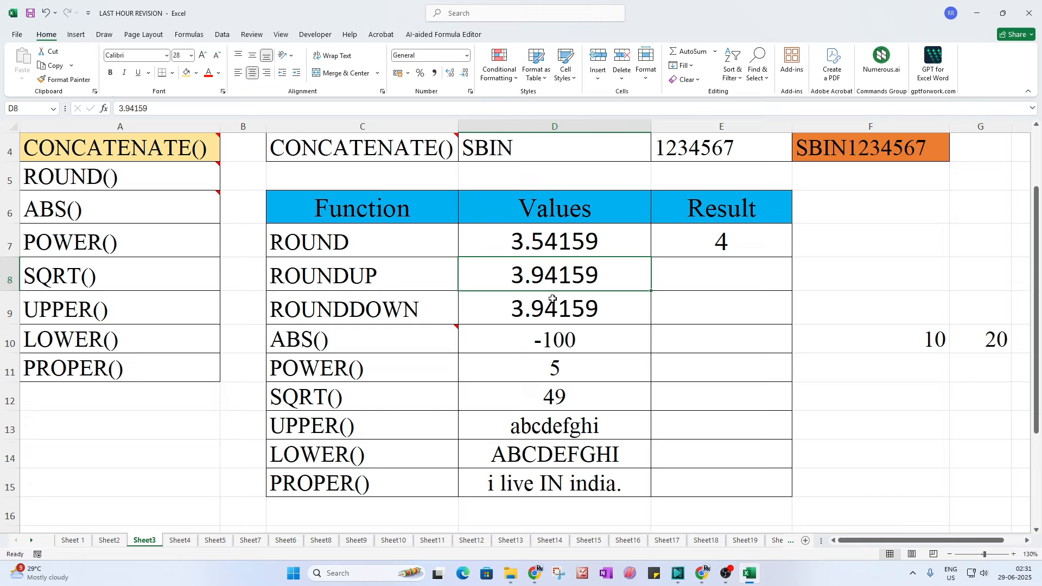
scroll(523, 302, "up", 1)
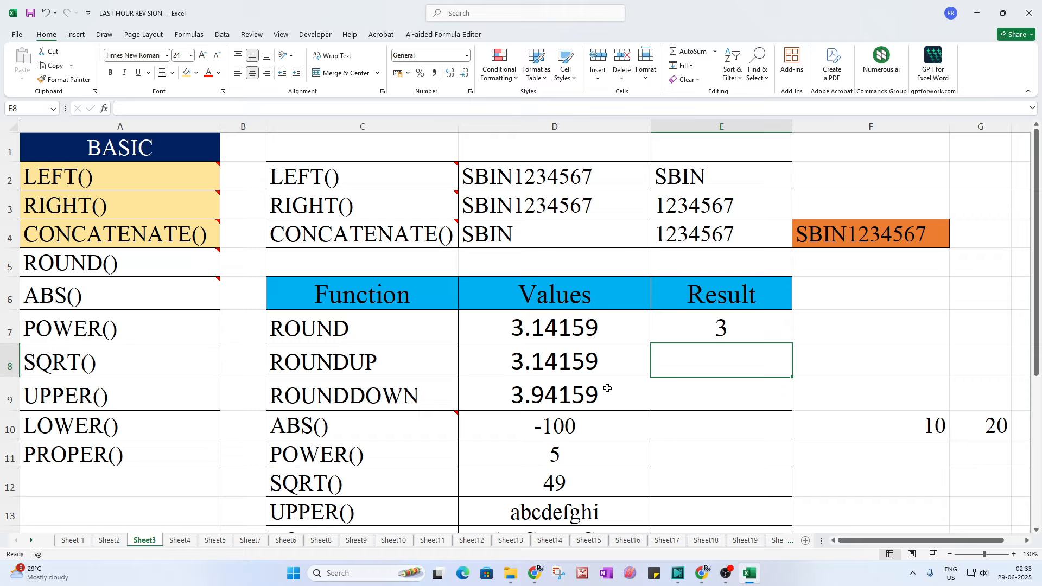
Step: Enter =ROUNDUP(D8,0) in E8 to return 4 from 3.14159
type("=")
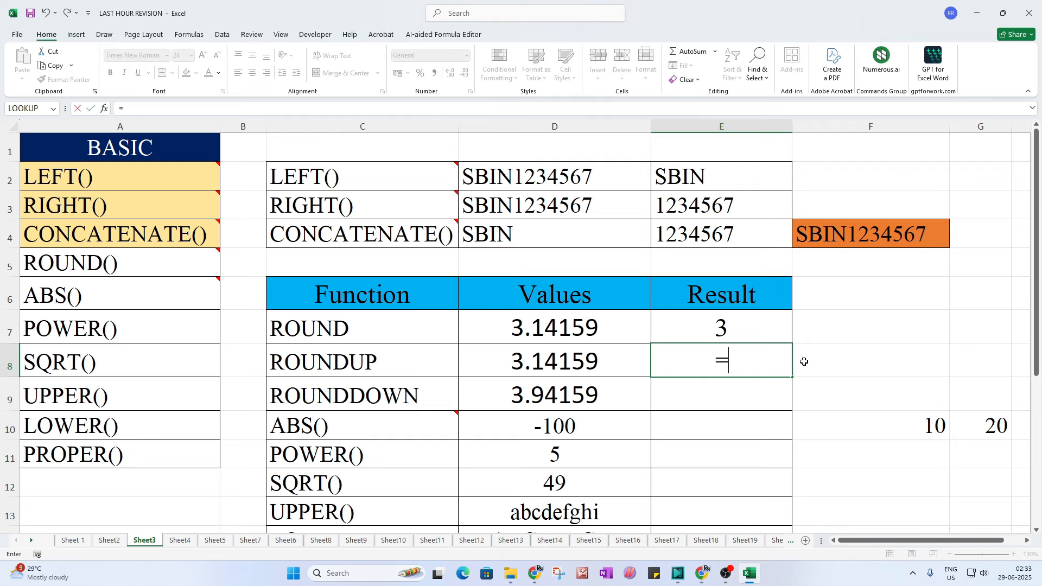
type("round")
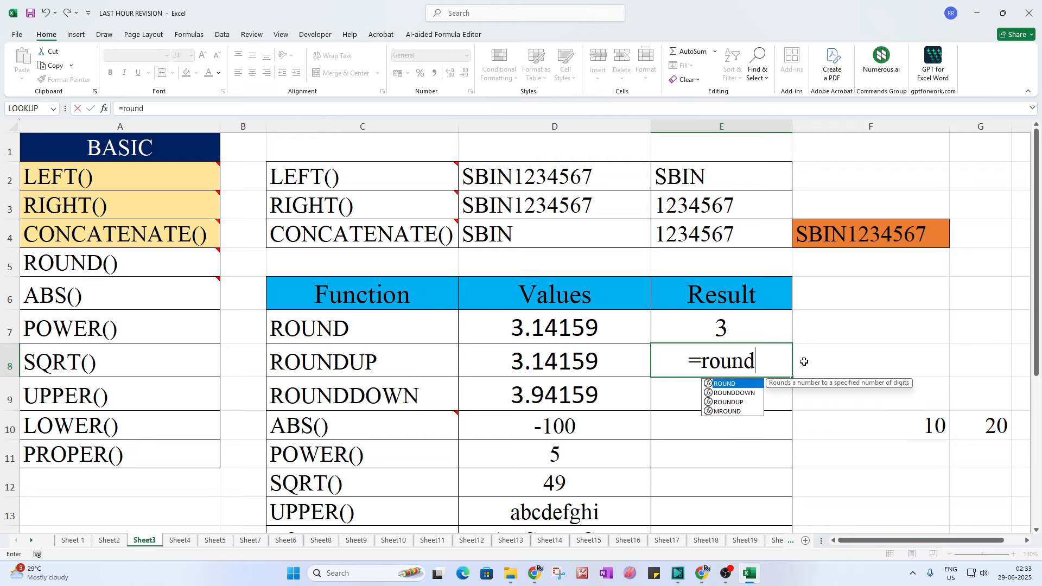
key("Down")
key("Down")
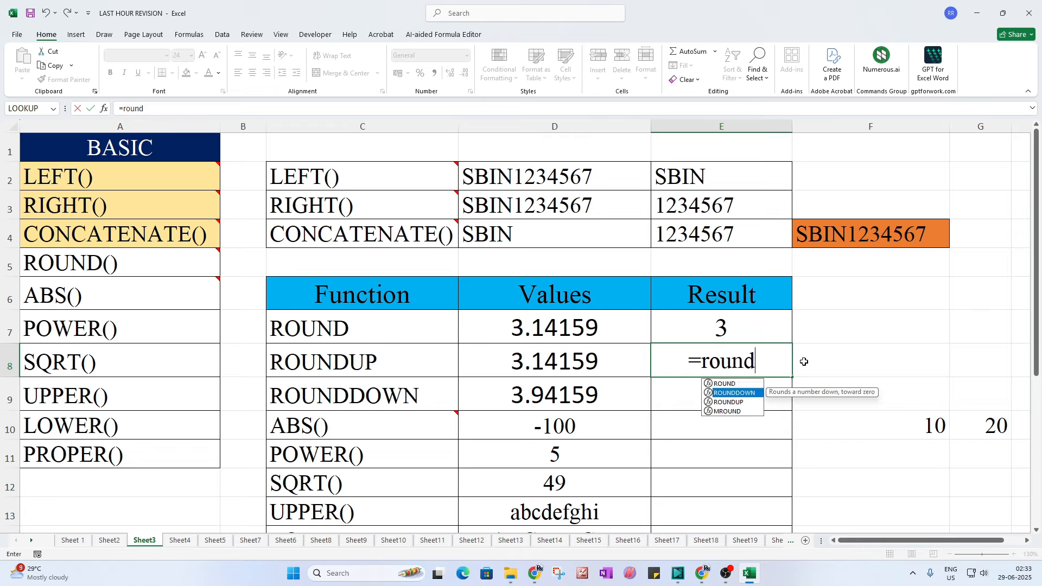
key("Tab")
left_click(589, 355)
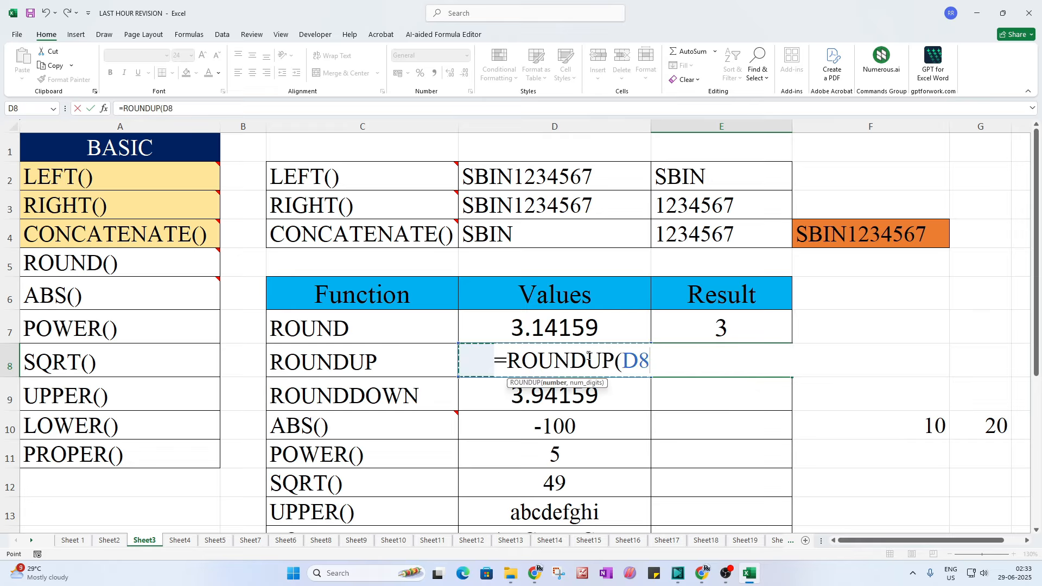
type(",0")
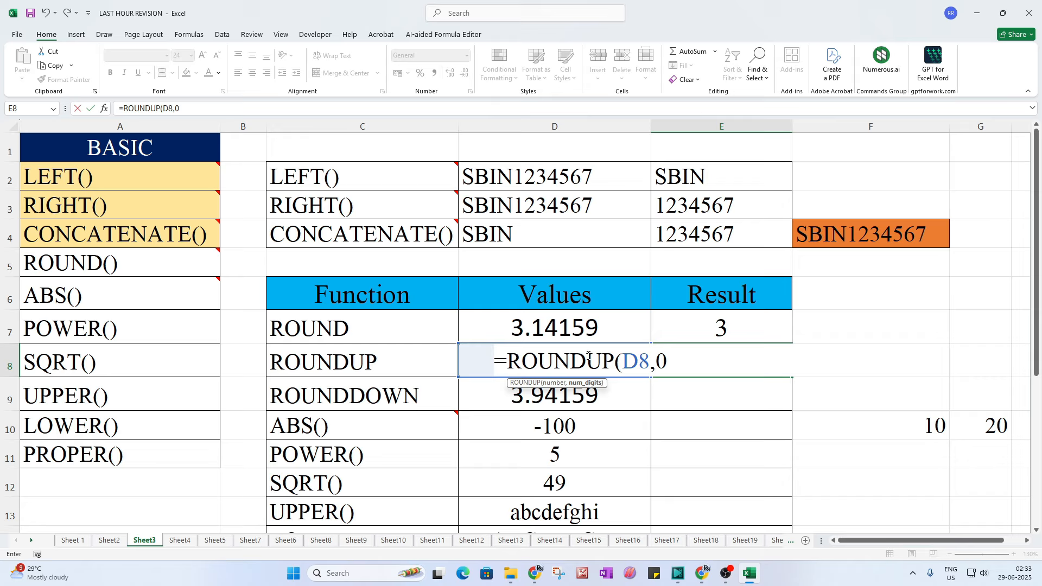
type(")")
key("Return")
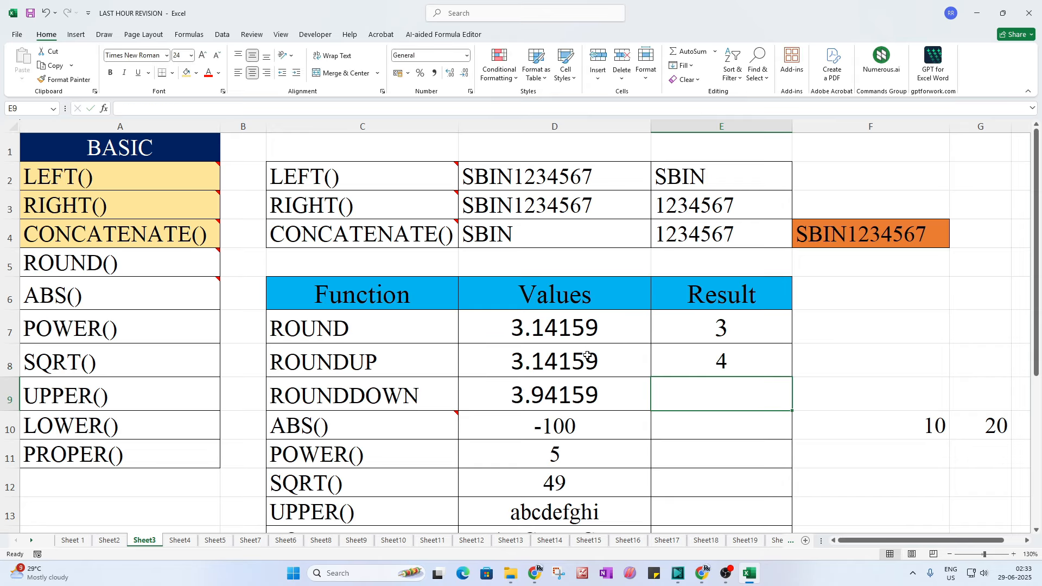
left_click(701, 365)
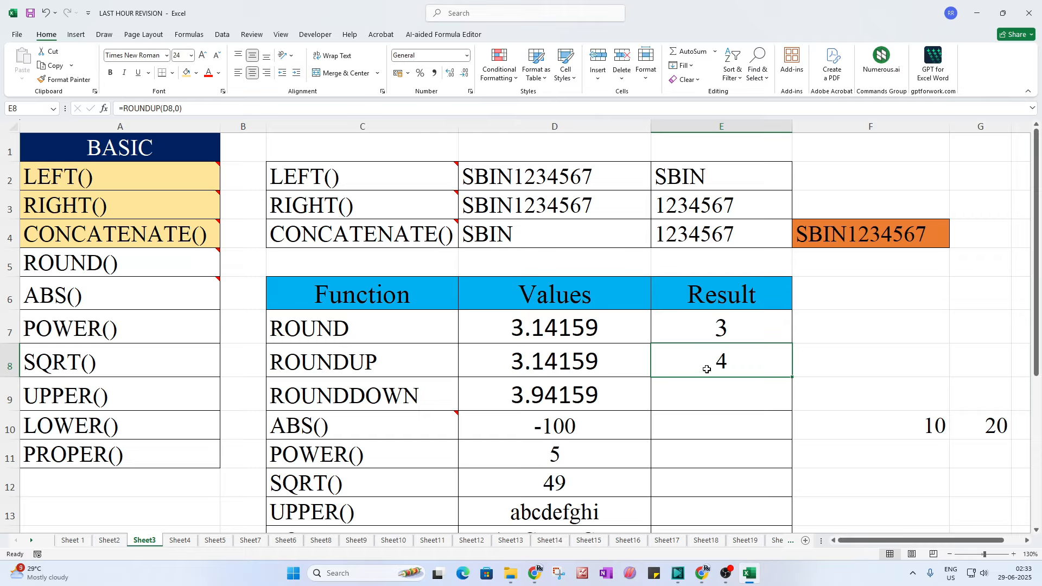
Step: Recheck 3.14159 in D7 and confirm E7's ROUND formula showing 3
double_click(571, 328)
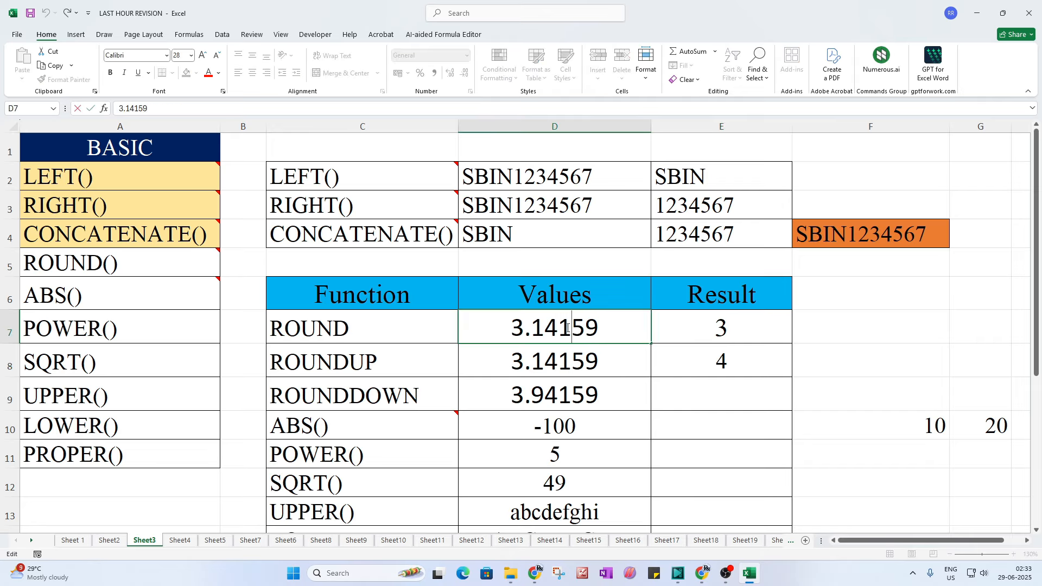
double_click(698, 330)
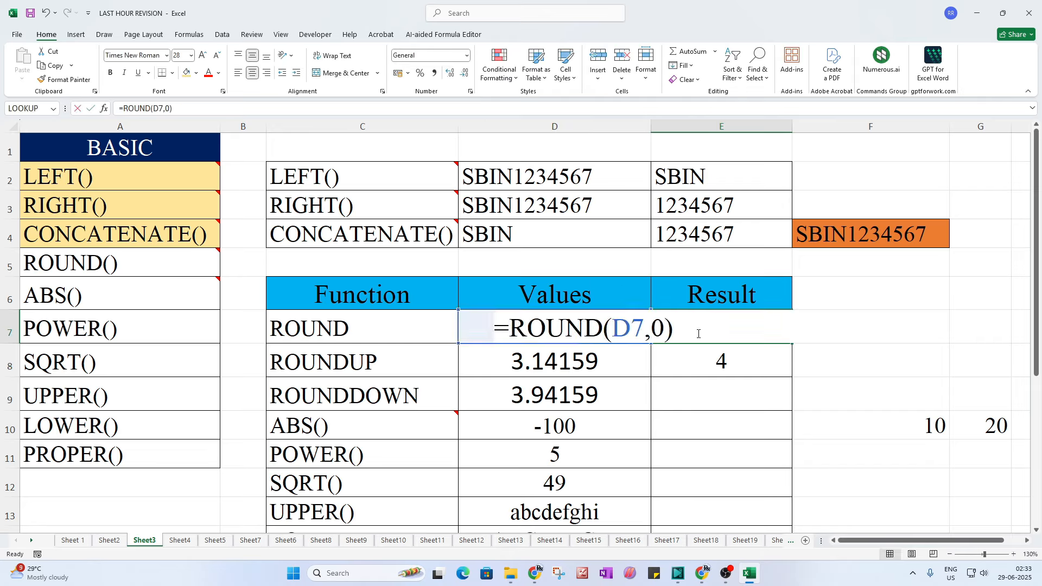
key("Return")
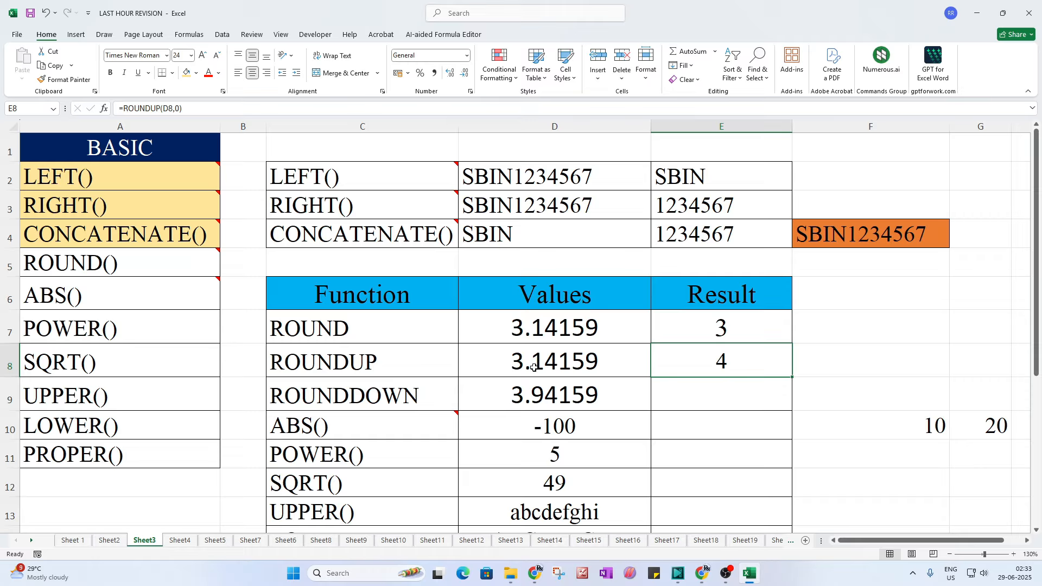
Step: Enter =ROUNDDOWN(D9,0) in E9 to return 3 from 3.94159
left_click(673, 397)
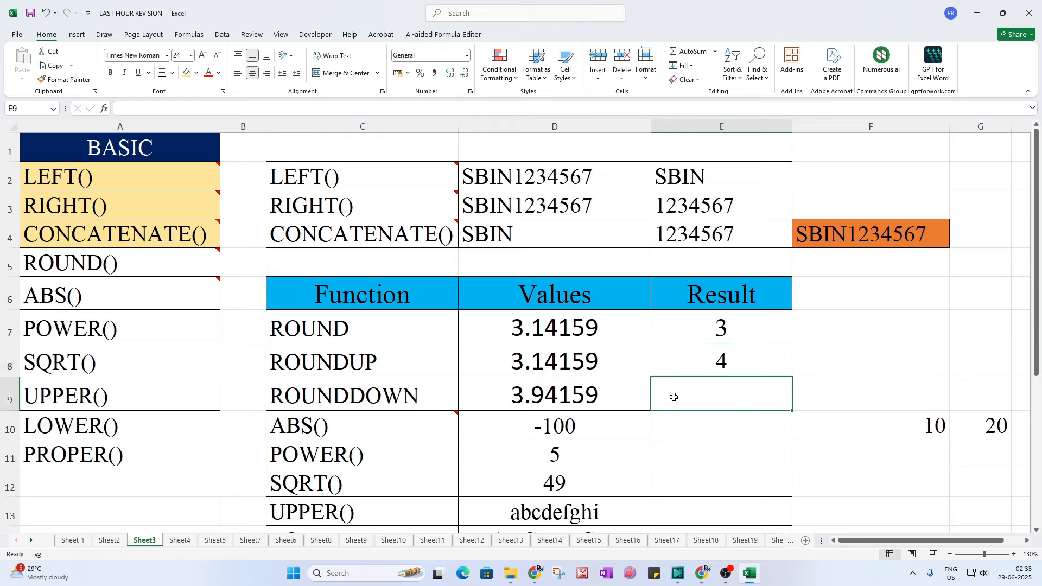
left_click(532, 397)
left_click(698, 409)
type("=")
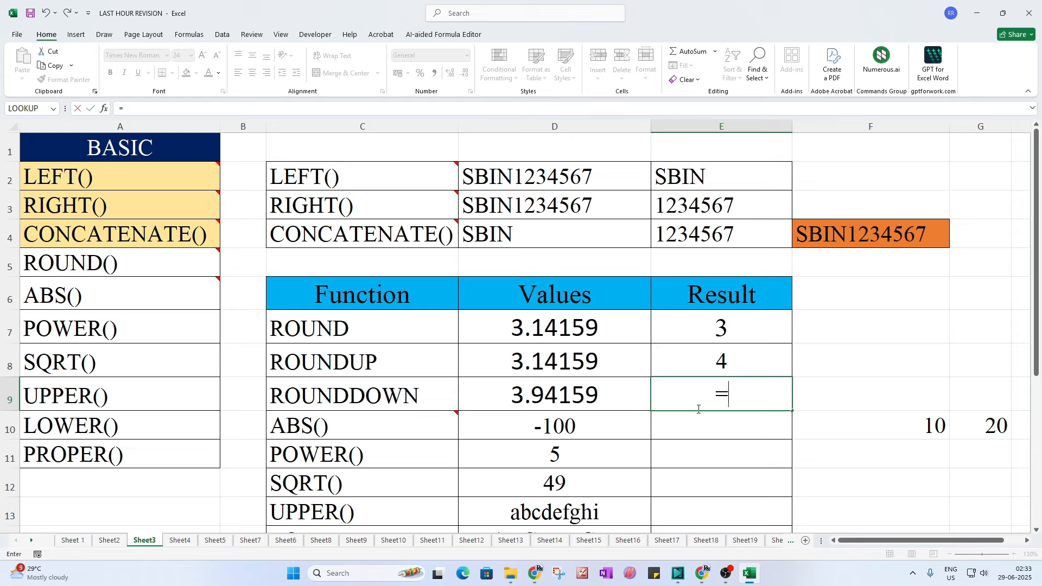
type("ro")
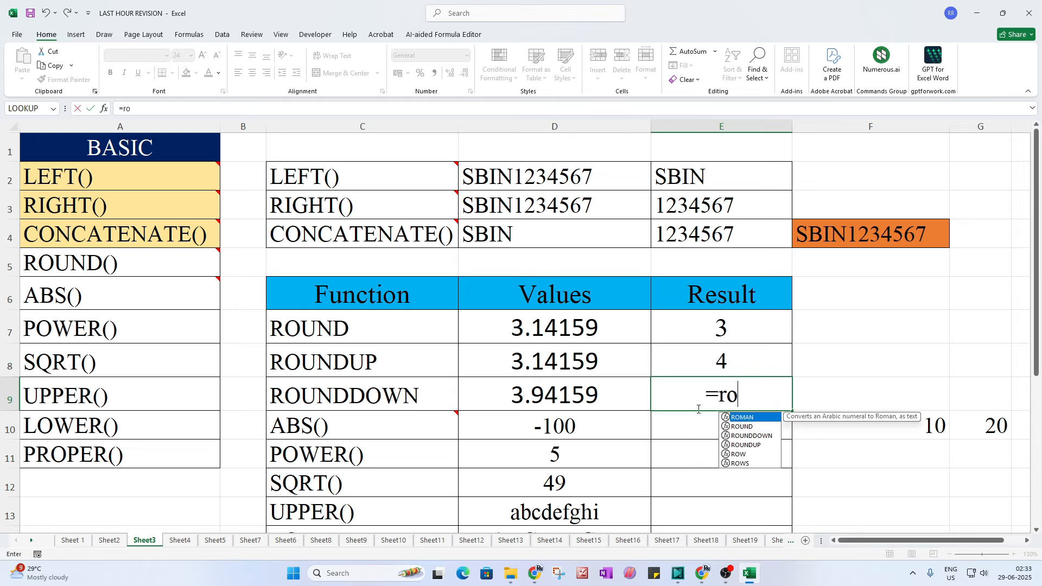
type("undd")
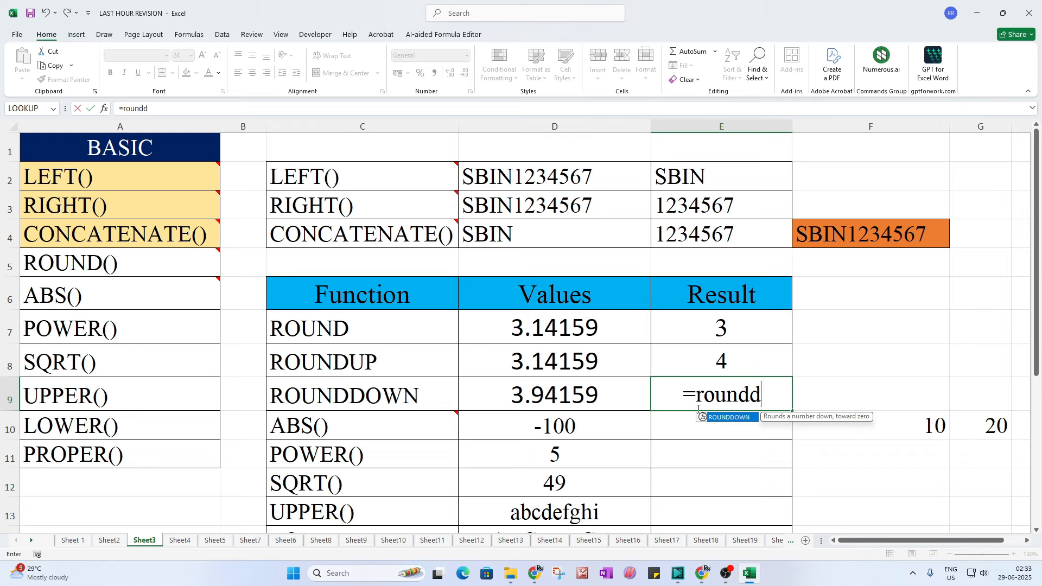
key("Tab")
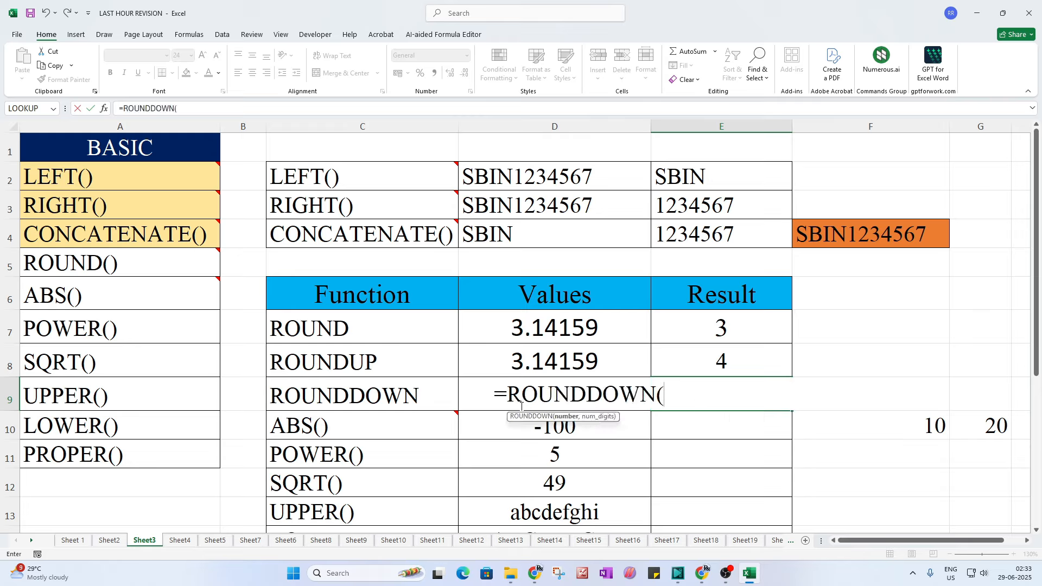
left_click(467, 392)
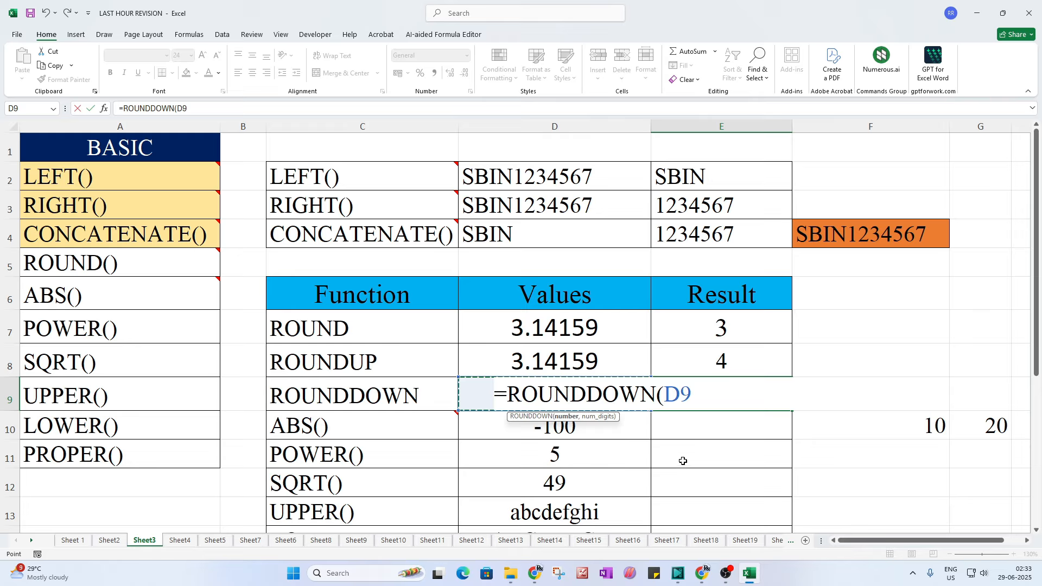
type(",0")
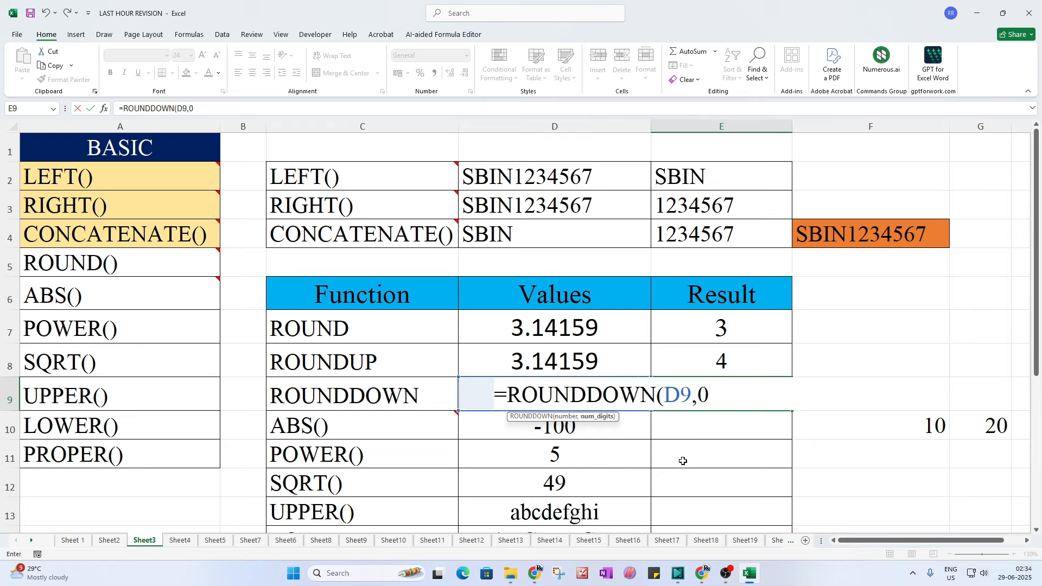
type(")")
key("Return")
left_click(725, 382)
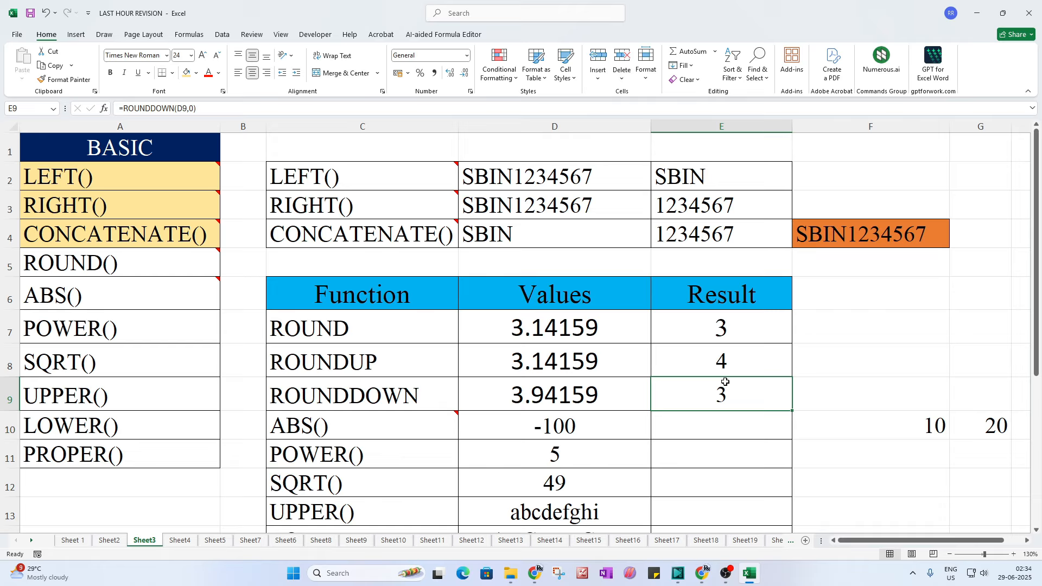
Step: Give the ROUND() entry in the BASIC list a yellow fill
left_click(105, 274)
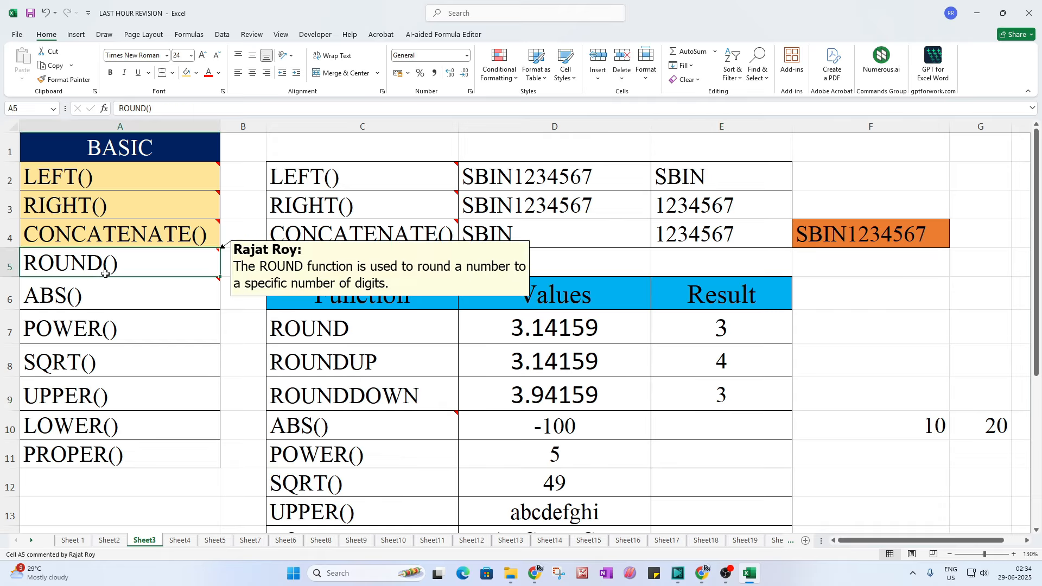
left_click(186, 72)
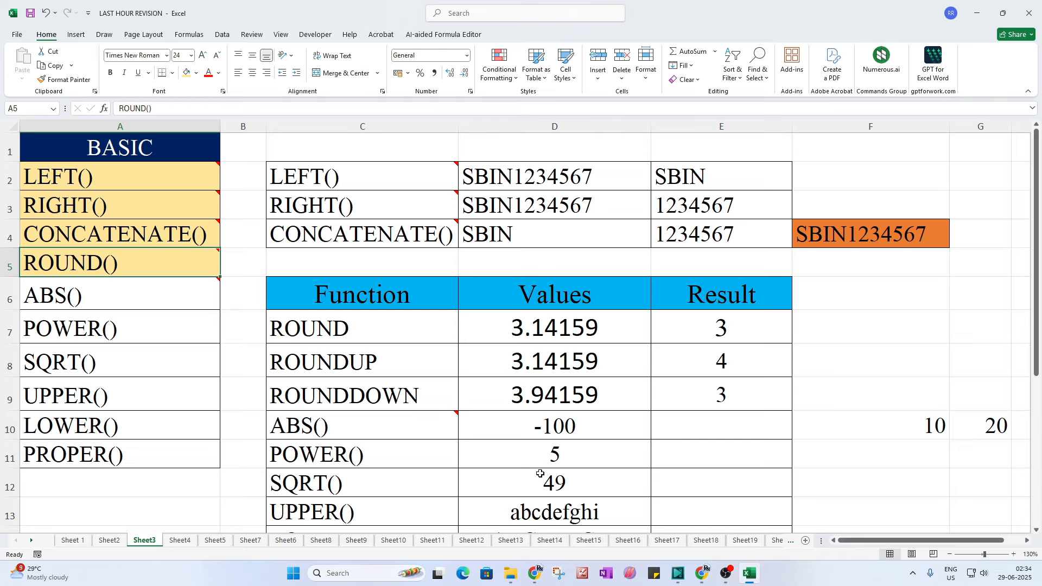
left_click(80, 296)
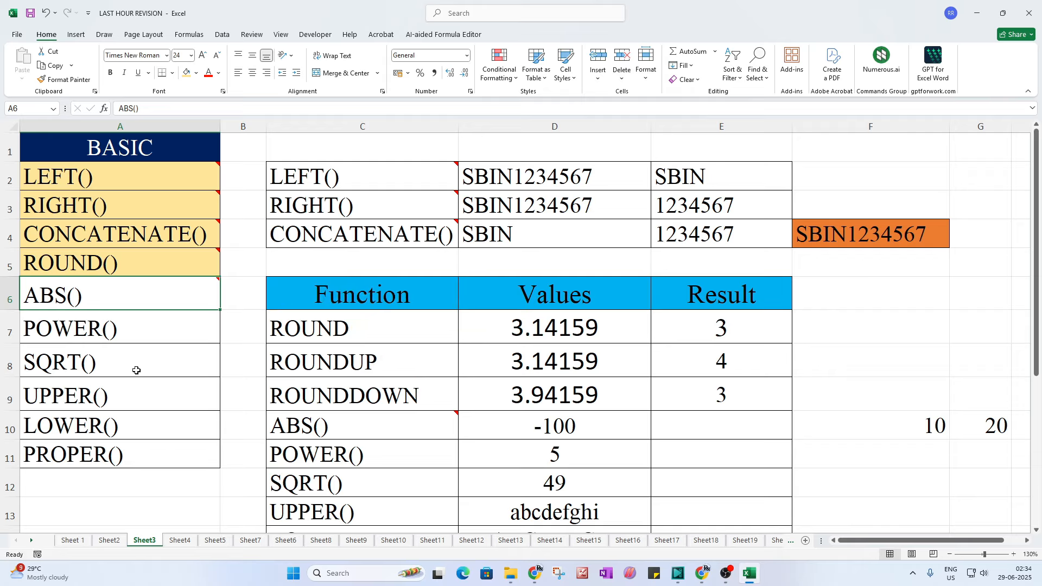
scroll(173, 411, "down", 1)
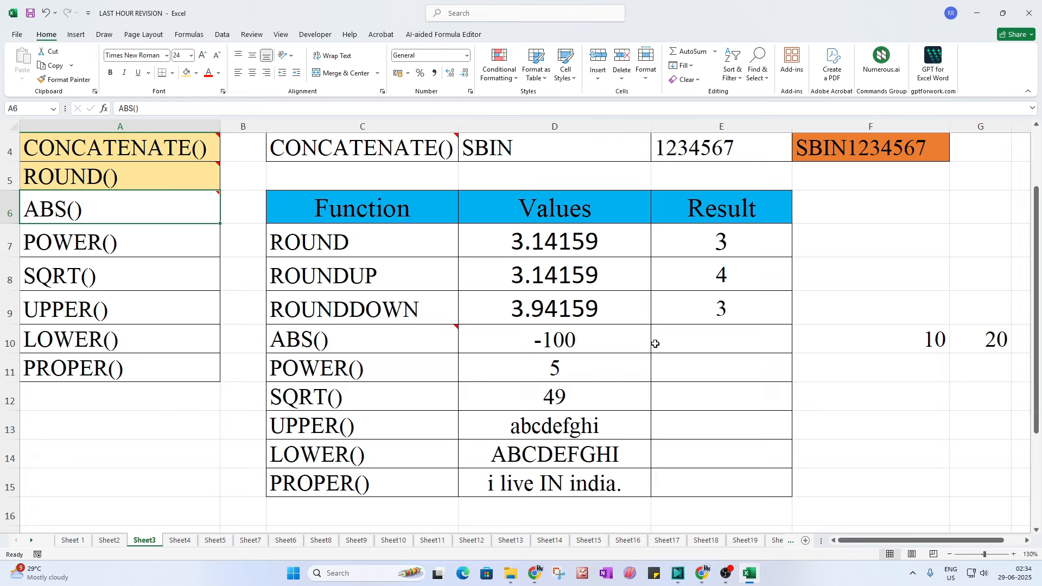
Step: Enter =ABS(D10) in E10 to return 100 from -100
left_click(676, 338)
key("BackSpace")
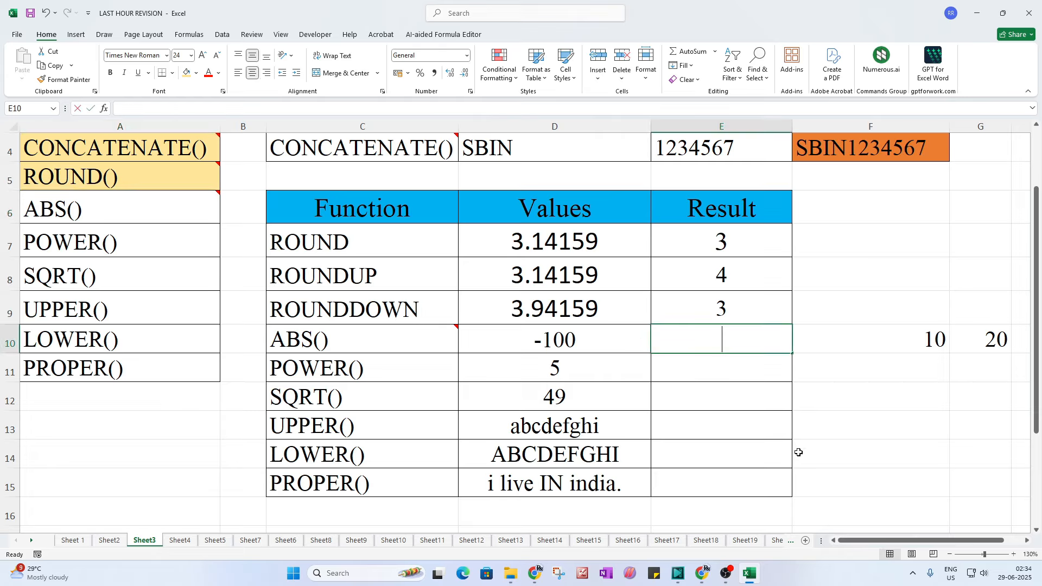
type("=")
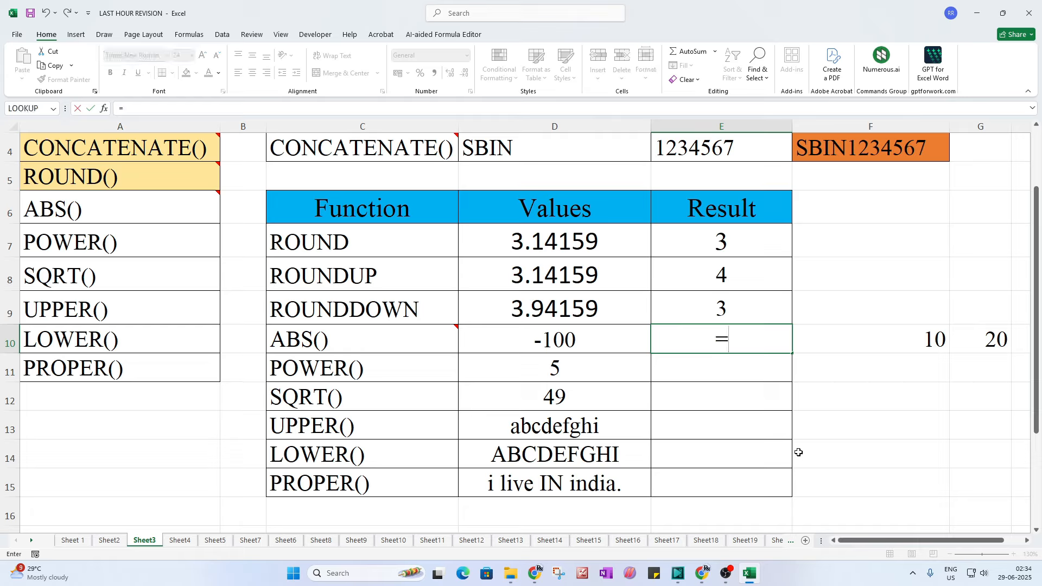
type("abs")
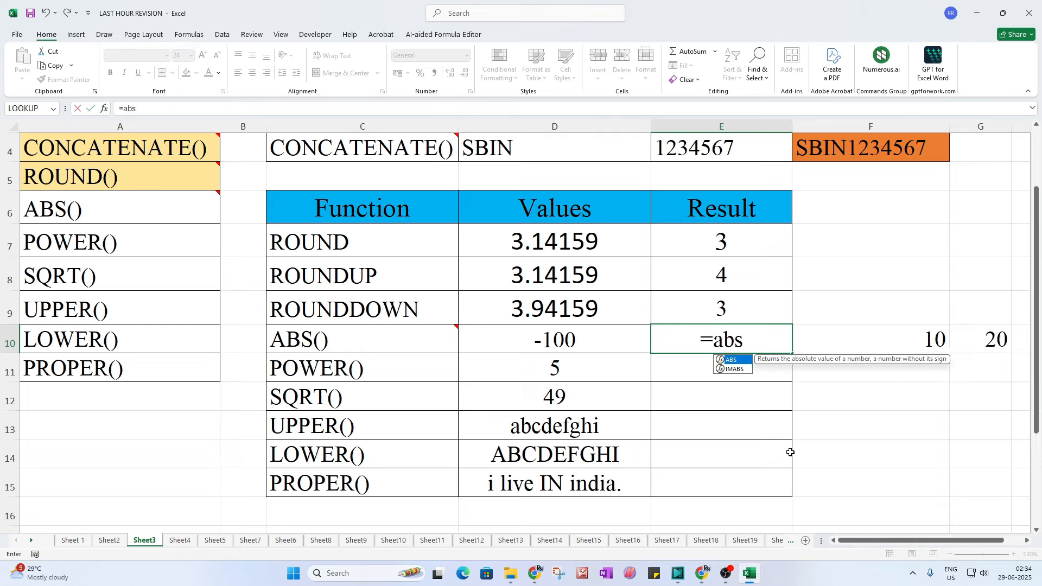
type("(")
left_click(570, 343)
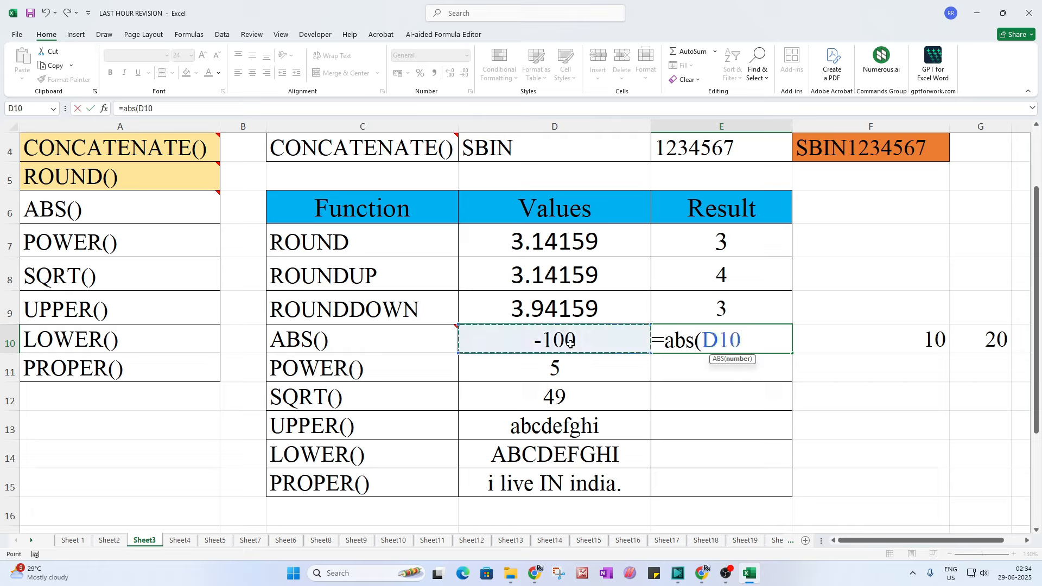
type(")")
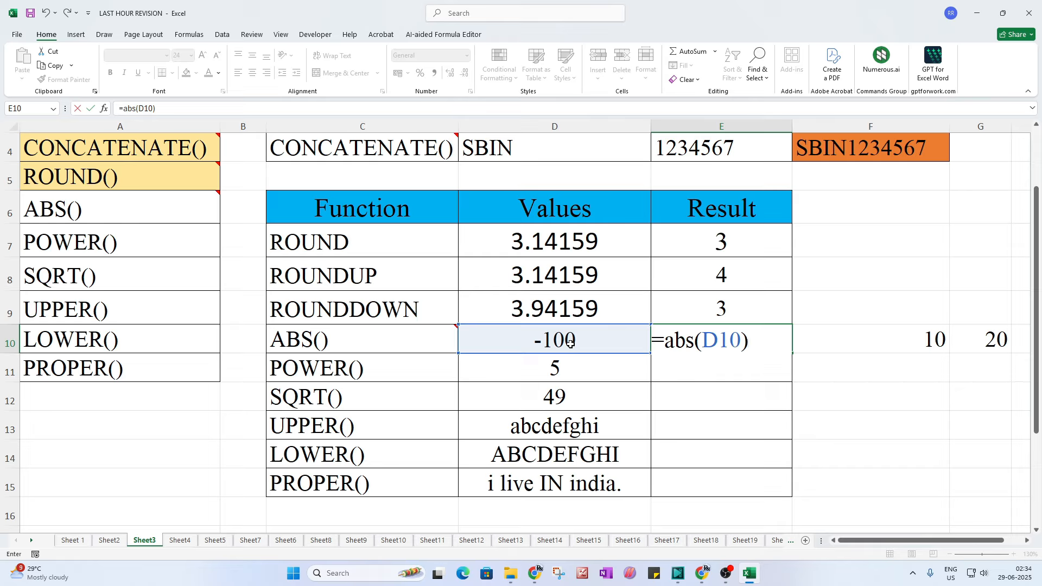
key("Return")
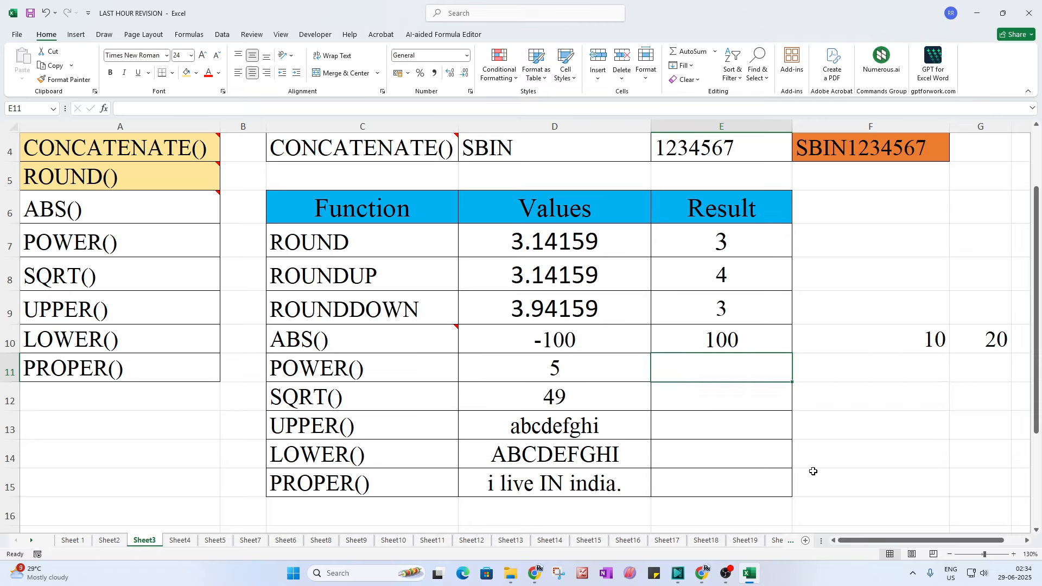
Step: Try scratch formulas =10-20 in F8 and =ABS(F10-20) in F12
left_click_drag(867, 541, 887, 542)
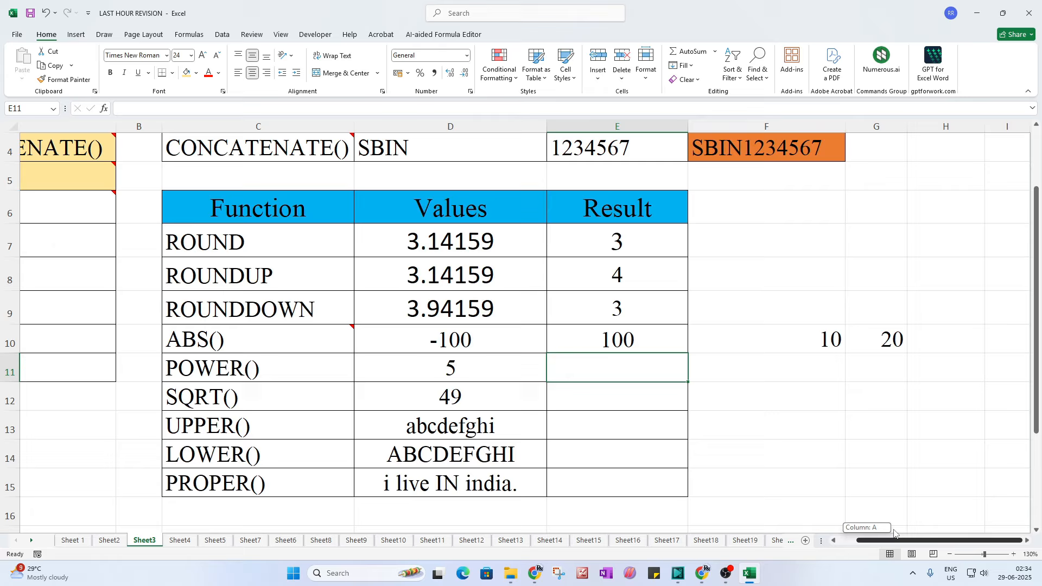
left_click(763, 278)
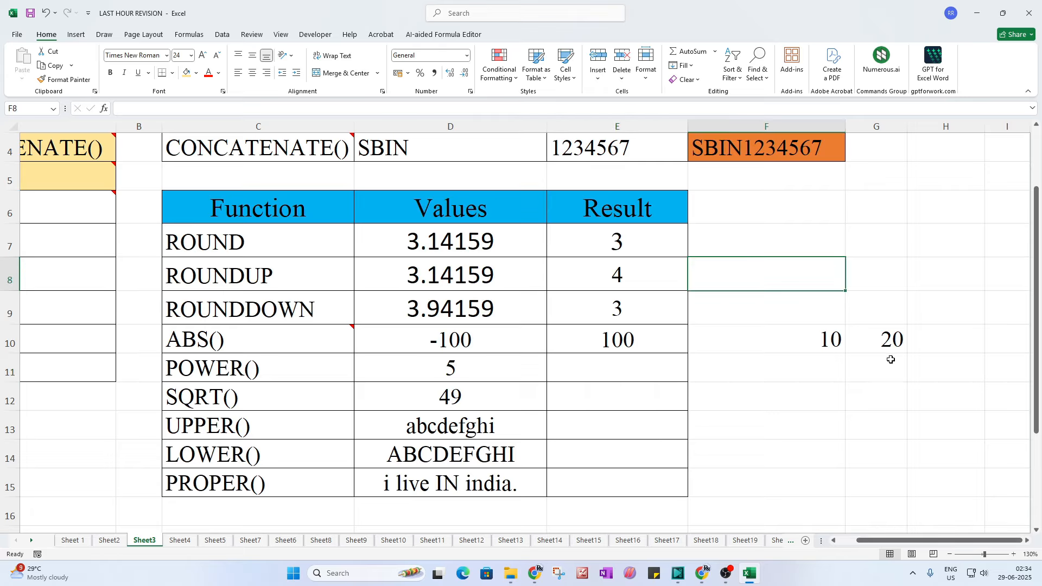
type("=10-20")
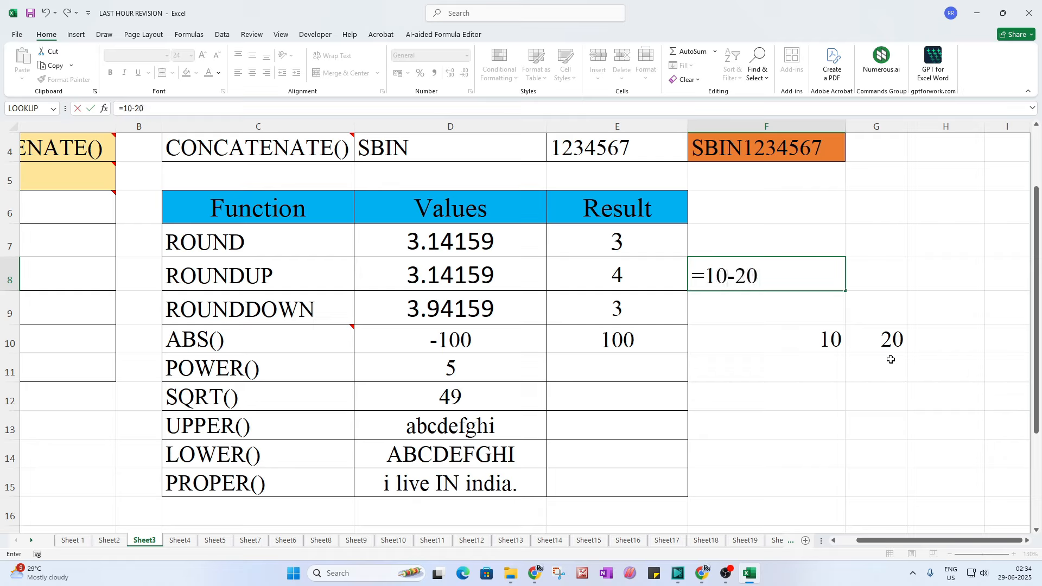
key("Return")
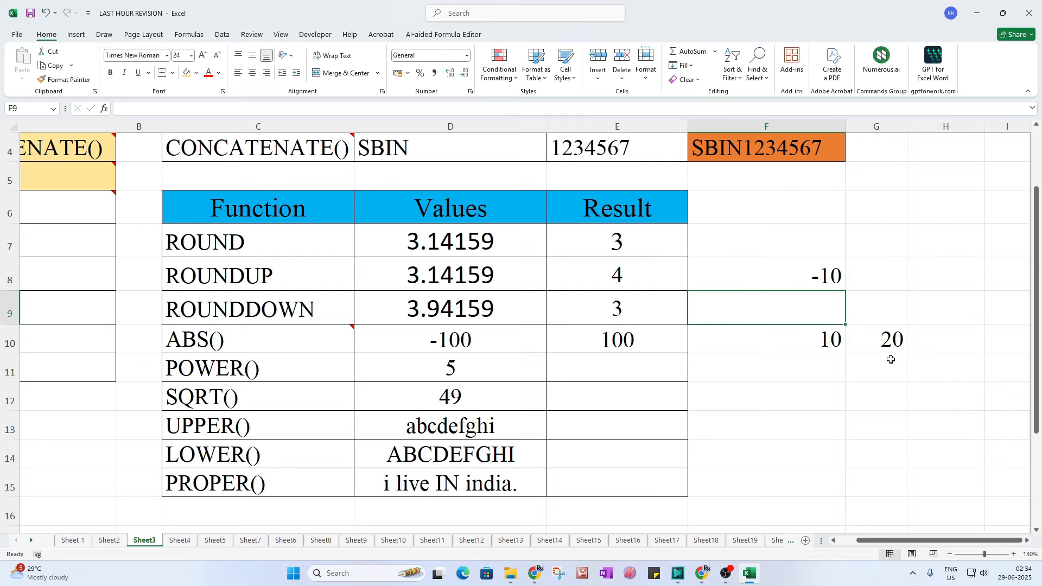
left_click(748, 393)
type("=ab")
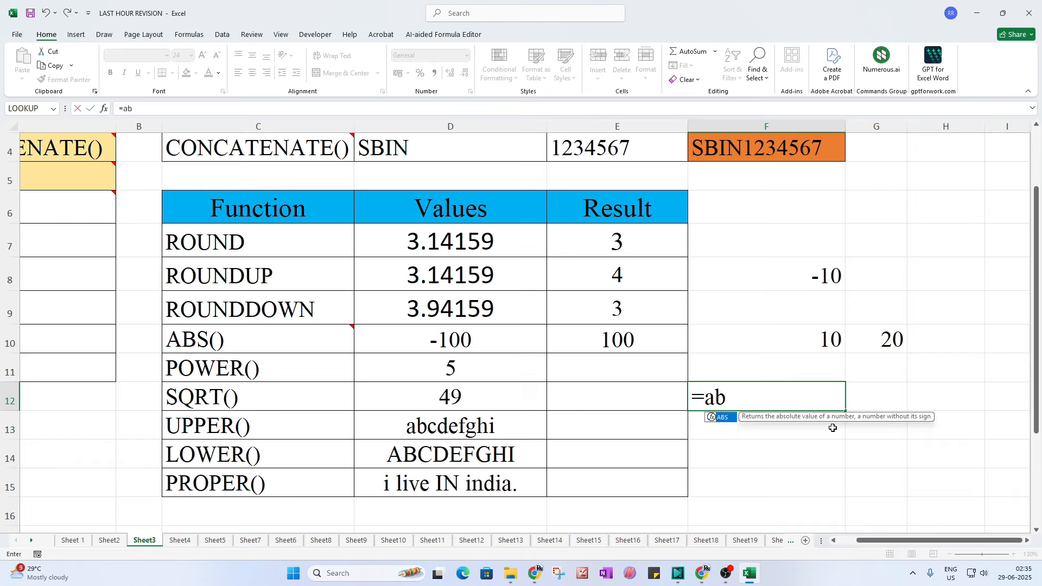
type("s(")
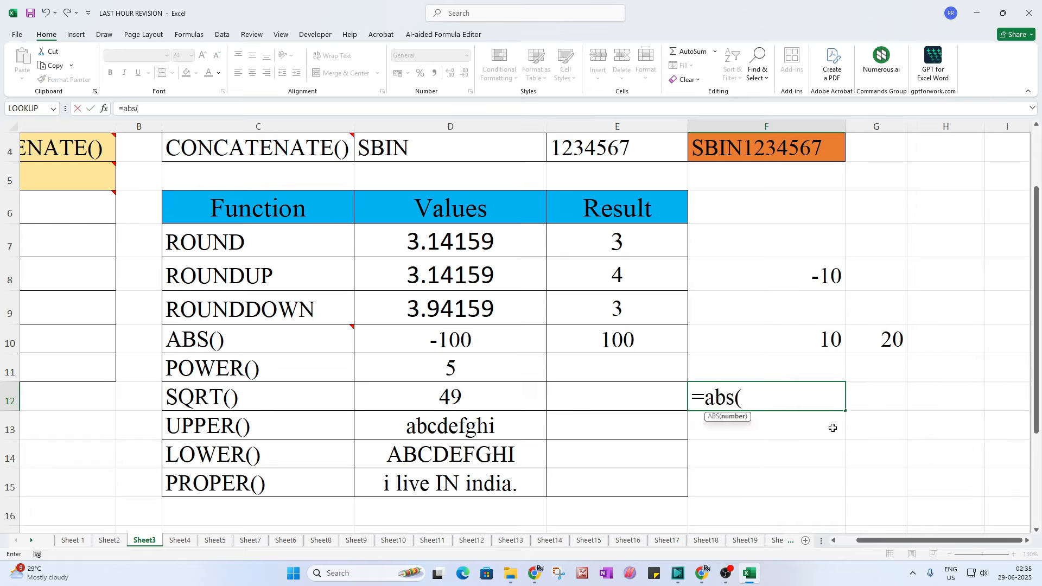
left_click(826, 344)
type("-20)")
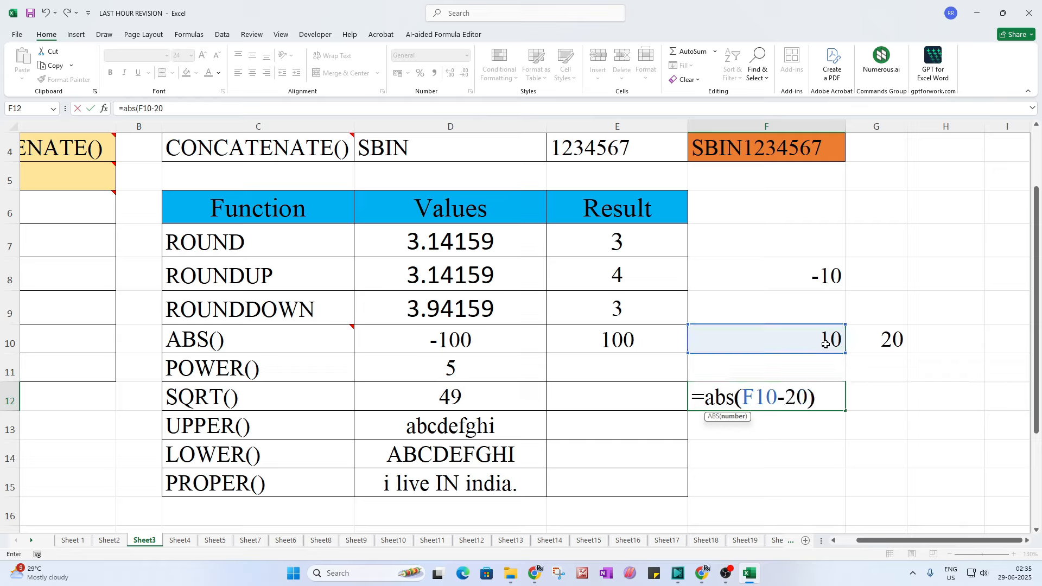
key("Return")
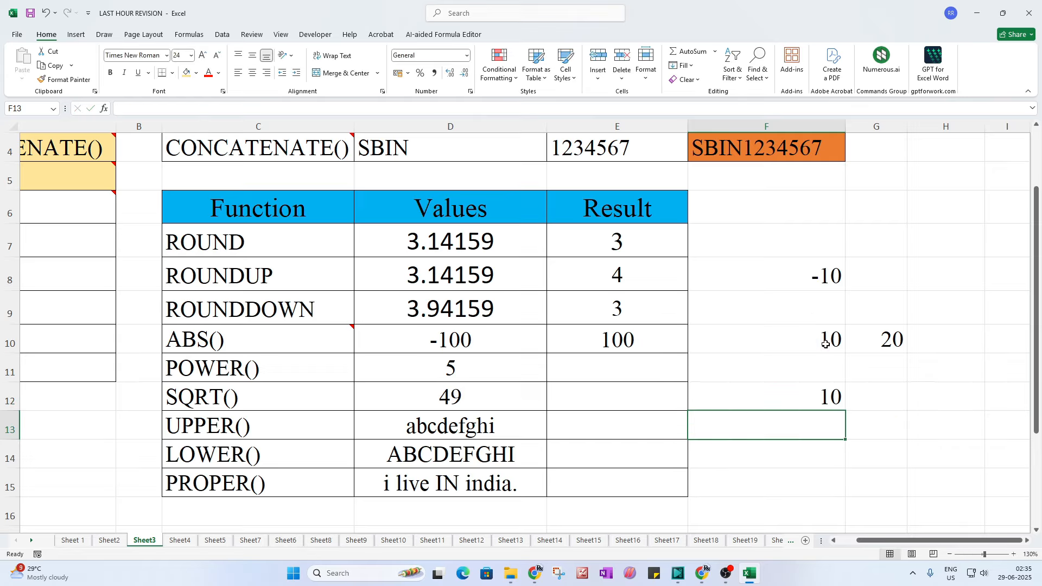
Step: Clear the scratch cells F8 through G12
left_click(822, 390)
left_click_drag(820, 276, 879, 387)
key("Delete")
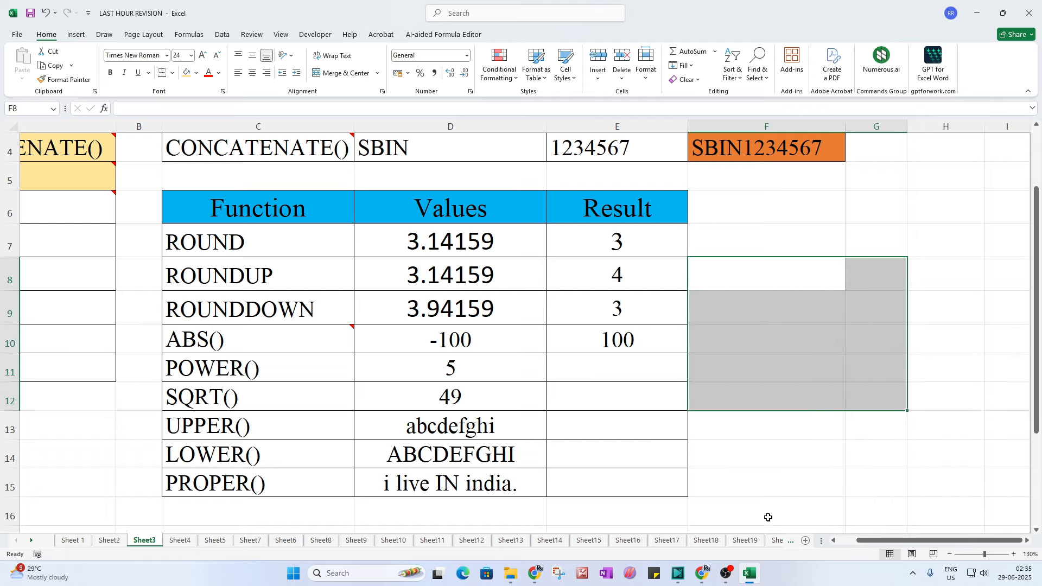
scroll(840, 534, "left", 3)
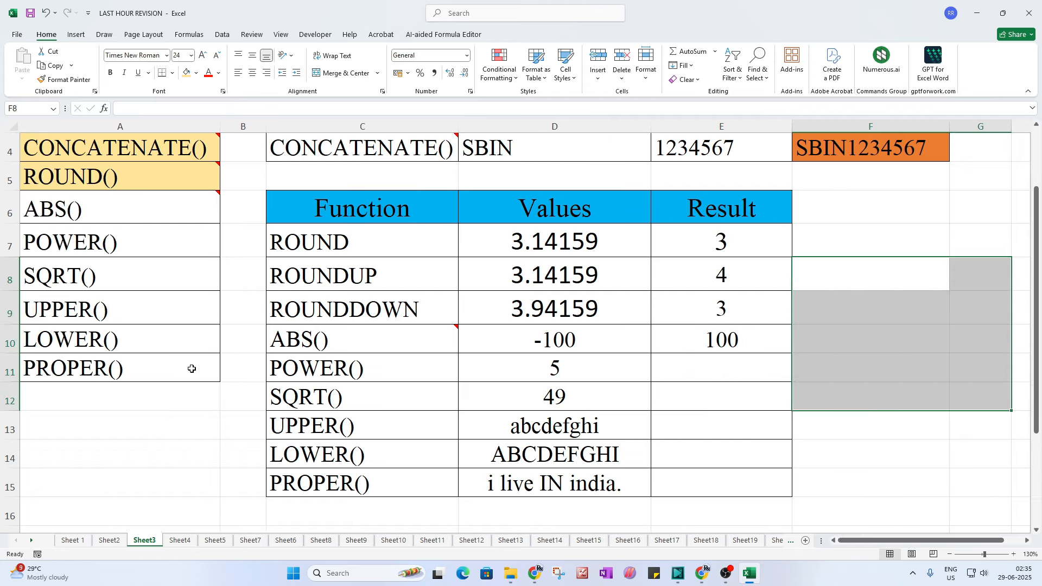
Step: Give the ABS() entry in A6 the same yellow fill as the entries above
left_click(73, 206)
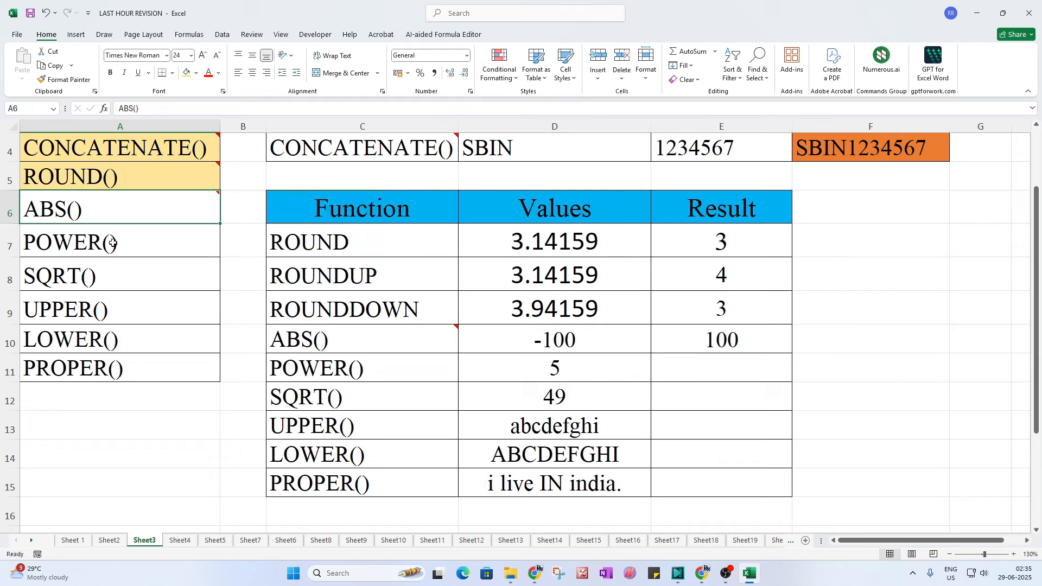
left_click(186, 73)
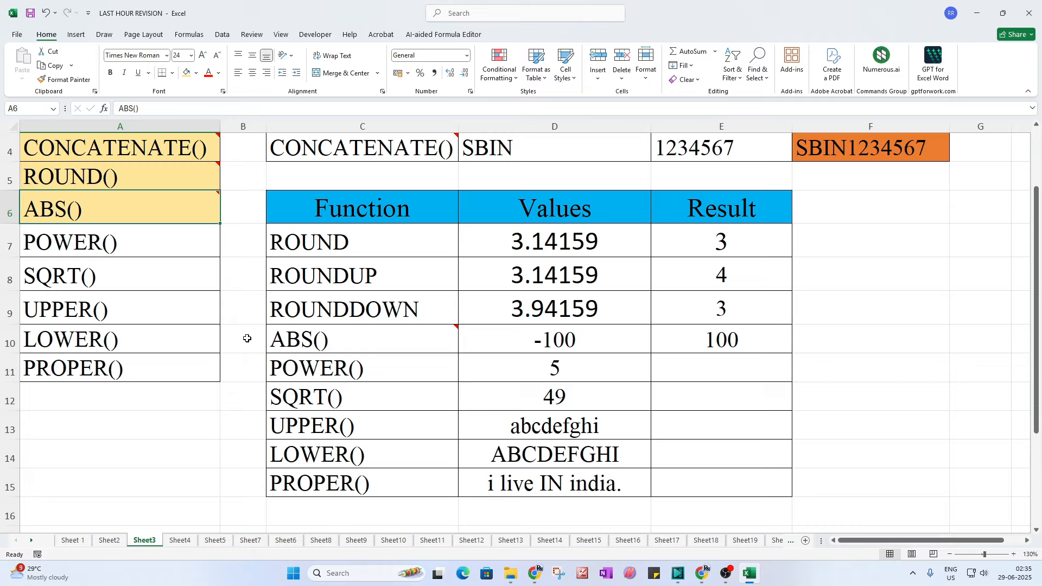
Step: Enter 7 in D11 and the formula =POWER(D11,2) in E11
left_click(553, 369)
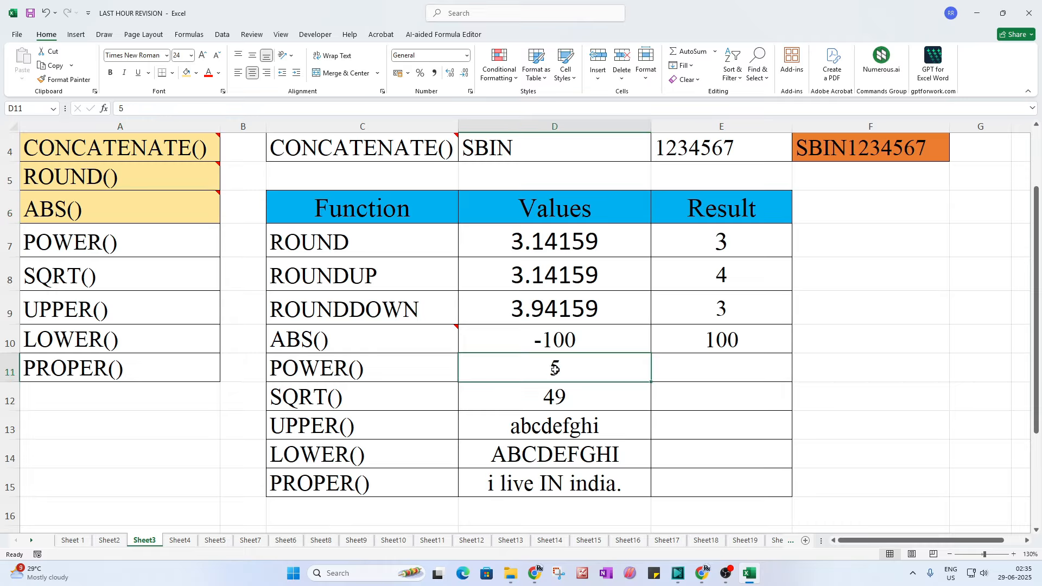
left_click(689, 367)
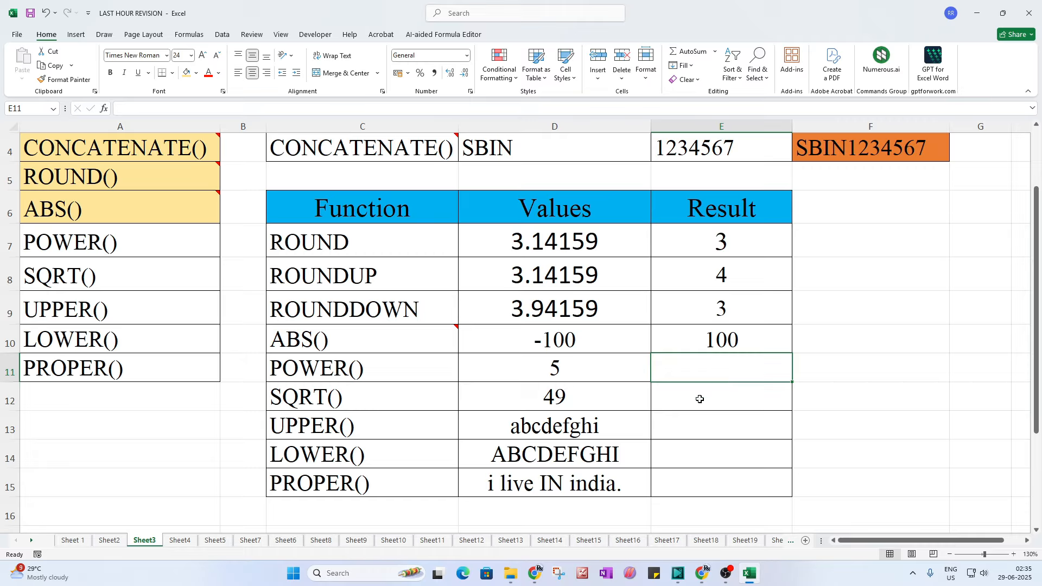
left_click(577, 369)
type("7")
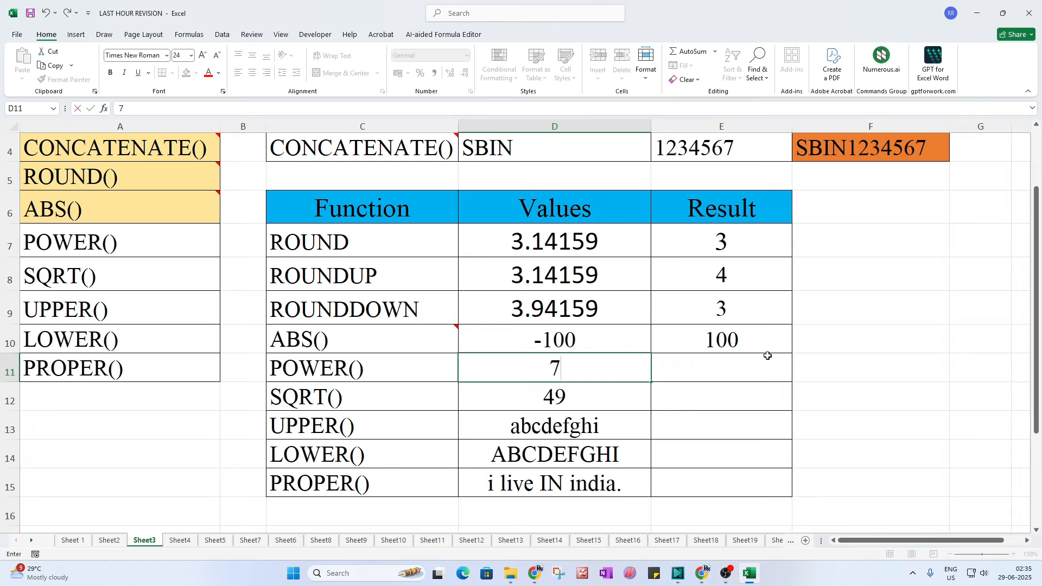
left_click(713, 372)
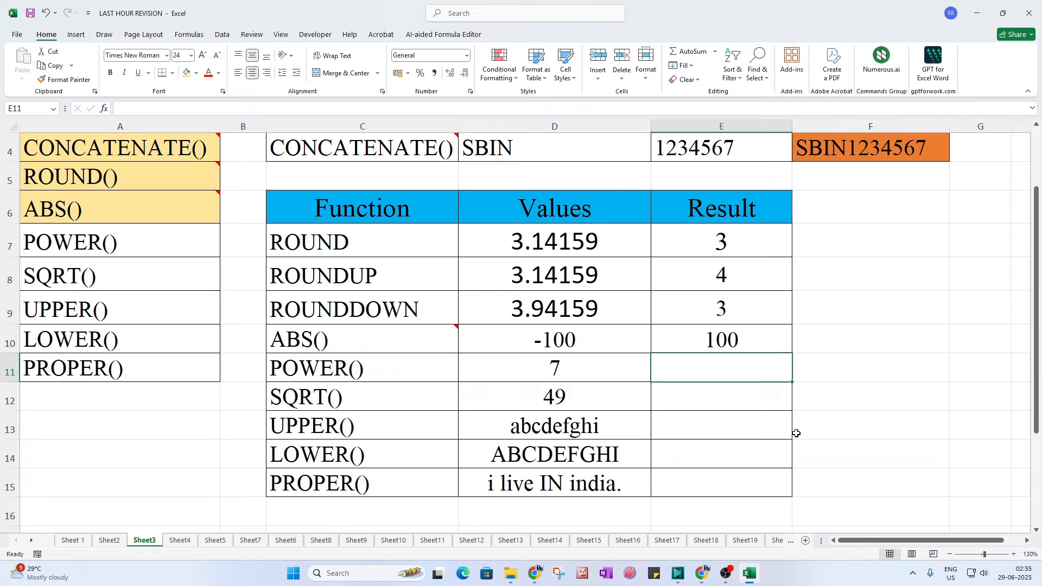
type("=")
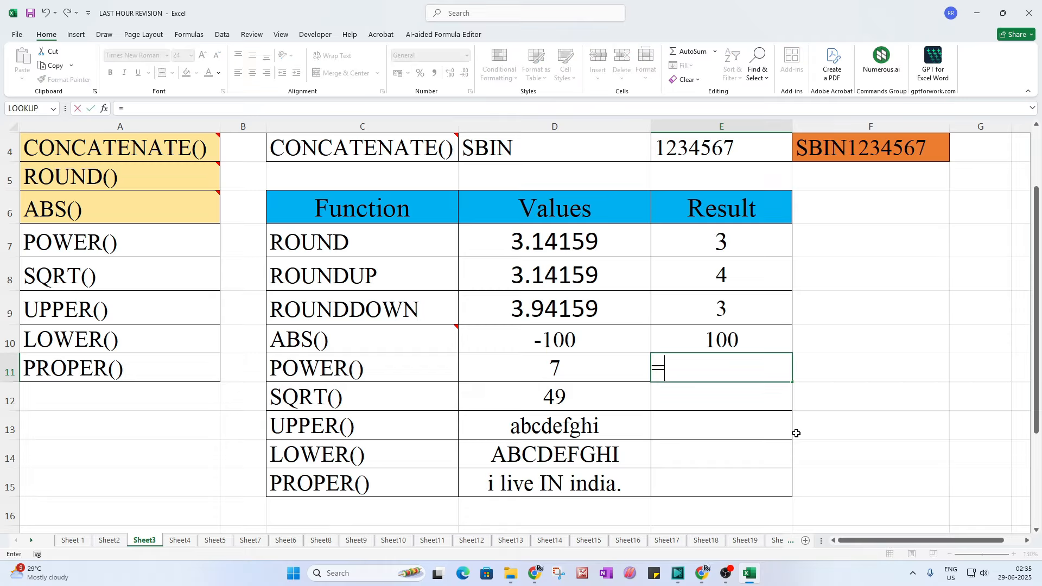
type("po")
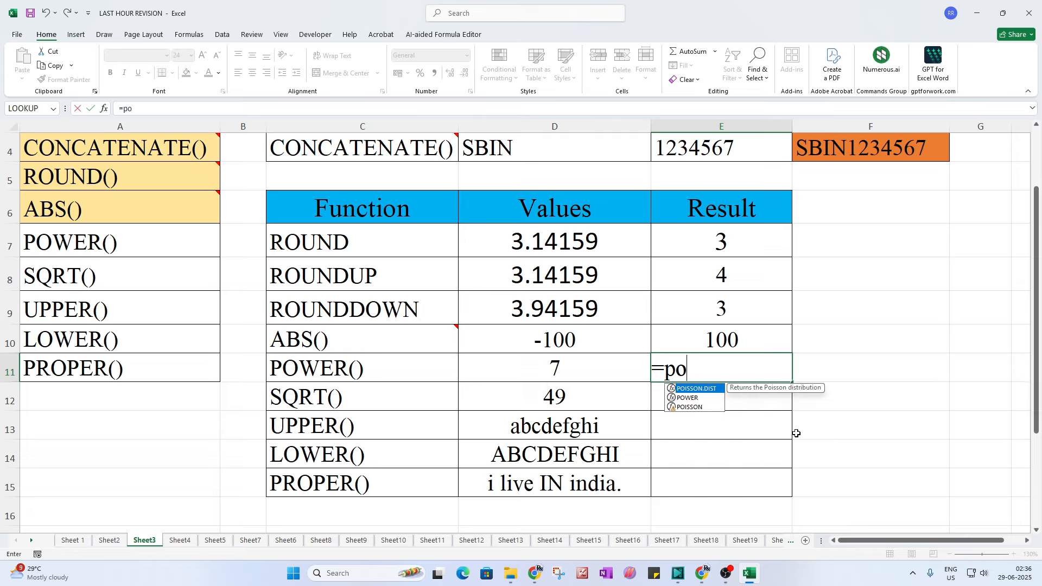
type("wer(")
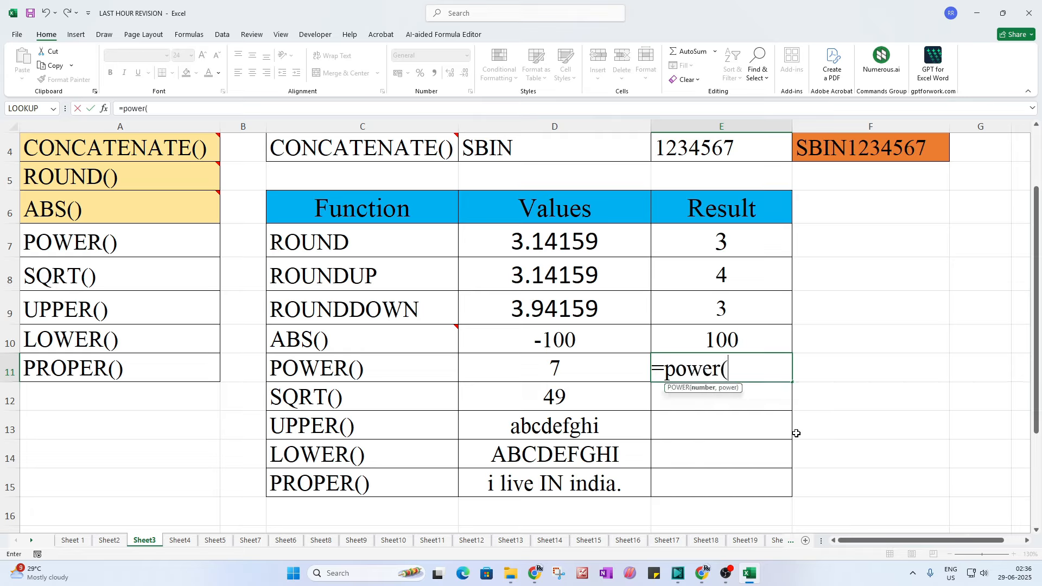
left_click(573, 371)
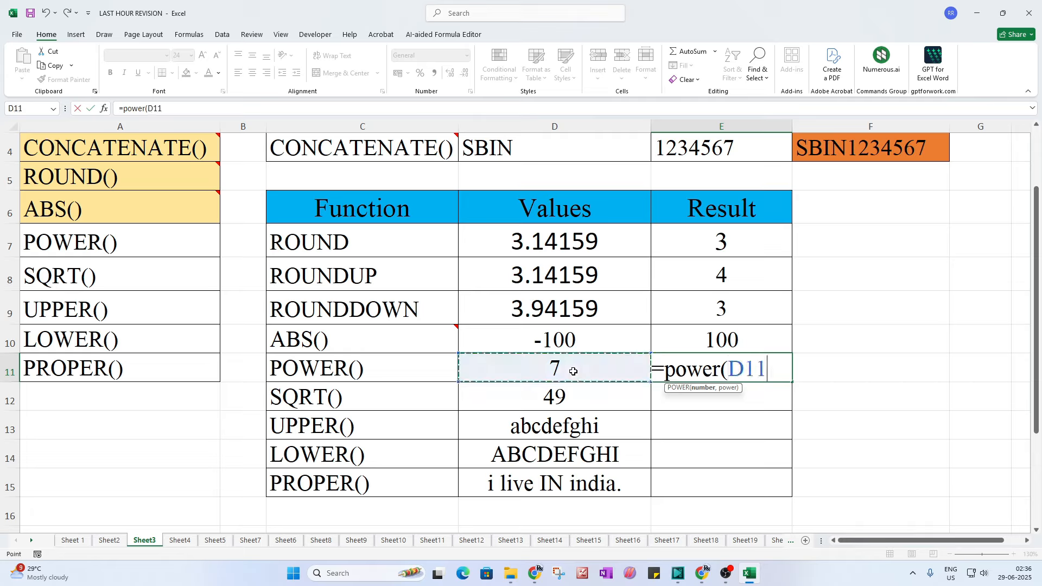
type(",")
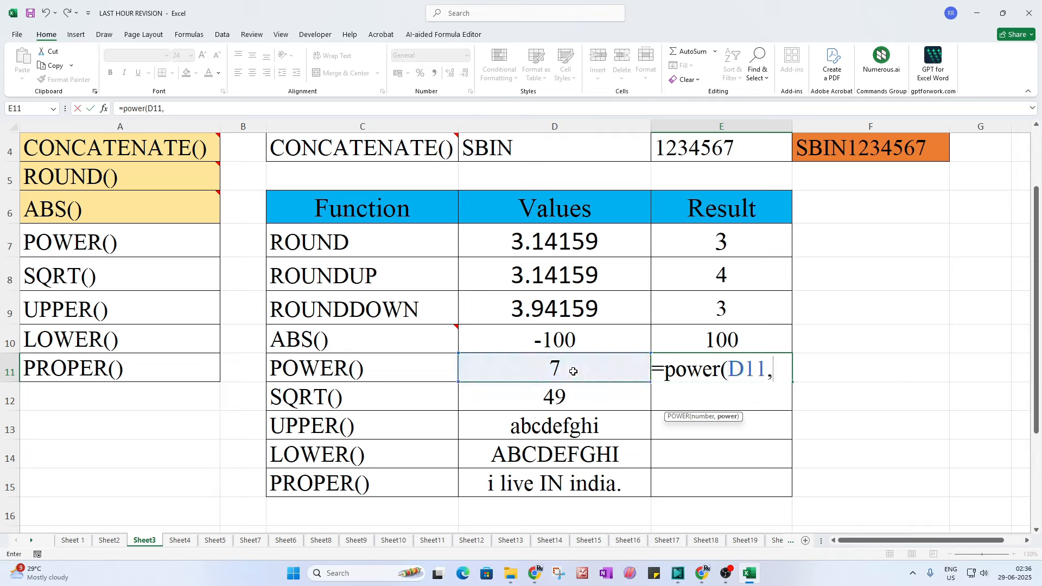
type("2)")
key("Return")
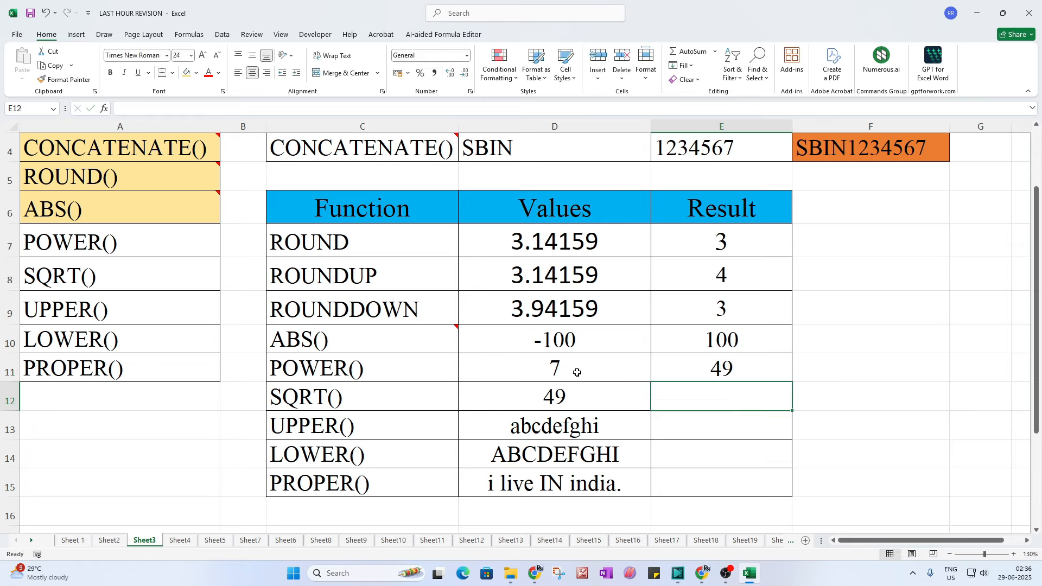
Step: Change the POWER exponent to 3, then 4, then 7, so E11 shows 823543
double_click(684, 378)
double_click(645, 372)
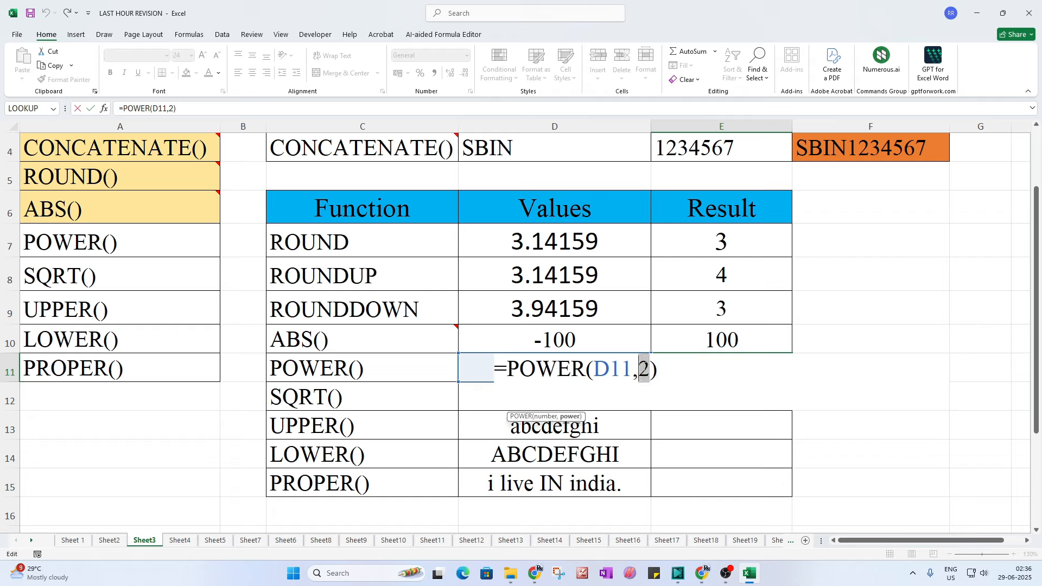
type("3")
key("Return")
double_click(709, 368)
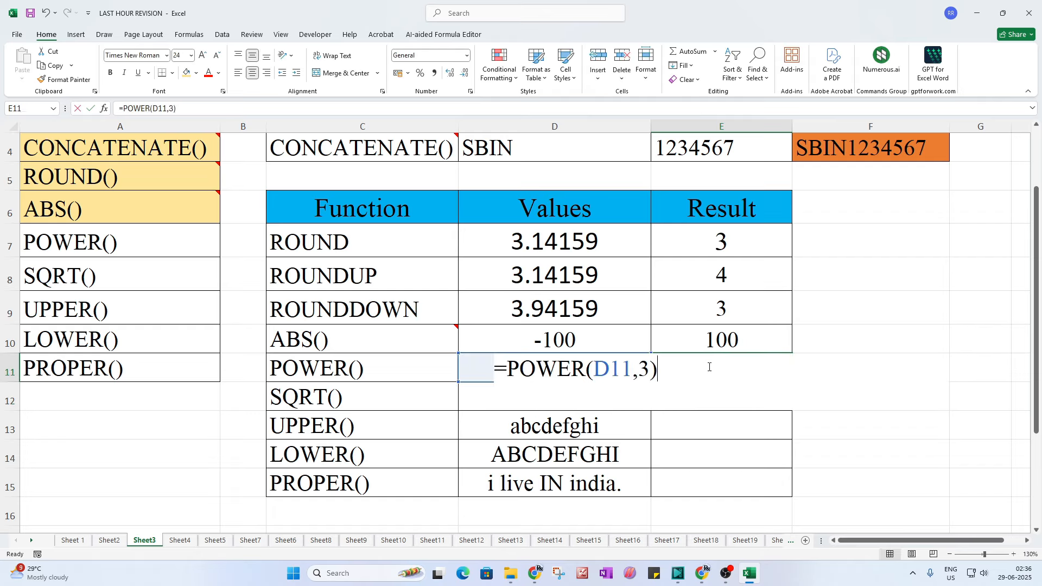
double_click(645, 371)
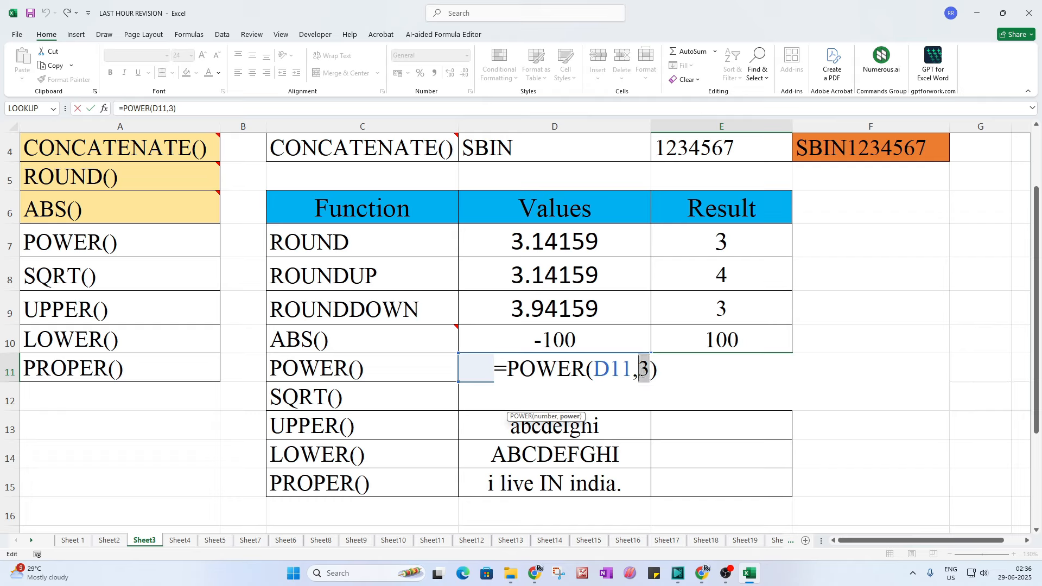
type("4")
key("Return")
double_click(669, 368)
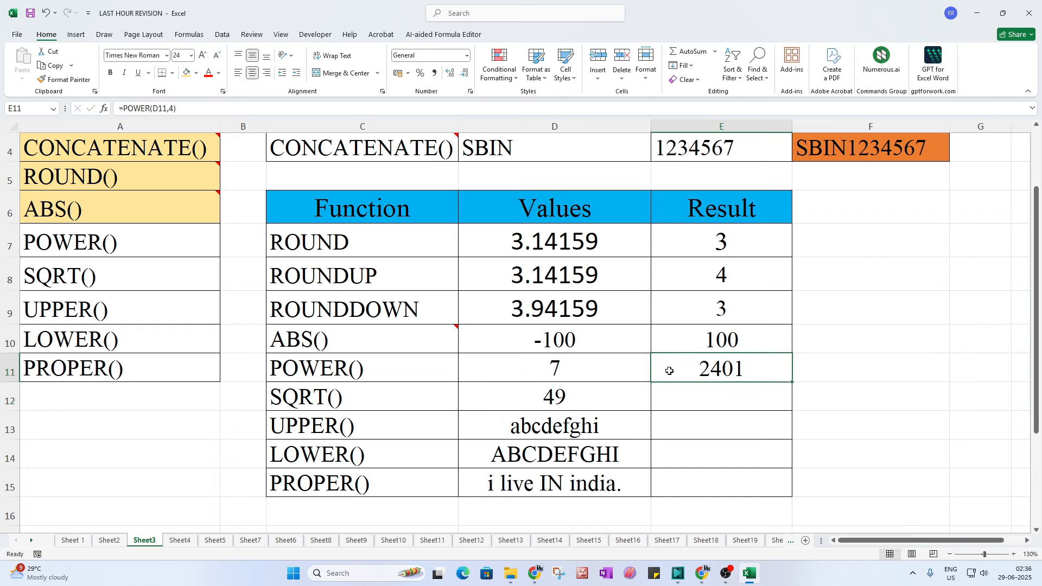
double_click(645, 371)
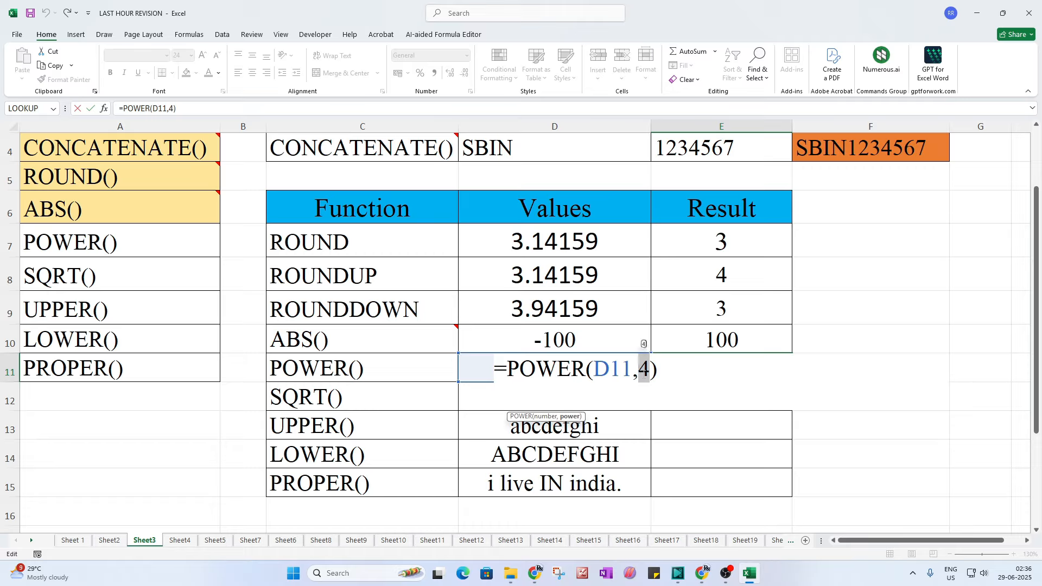
type("7")
key("Return")
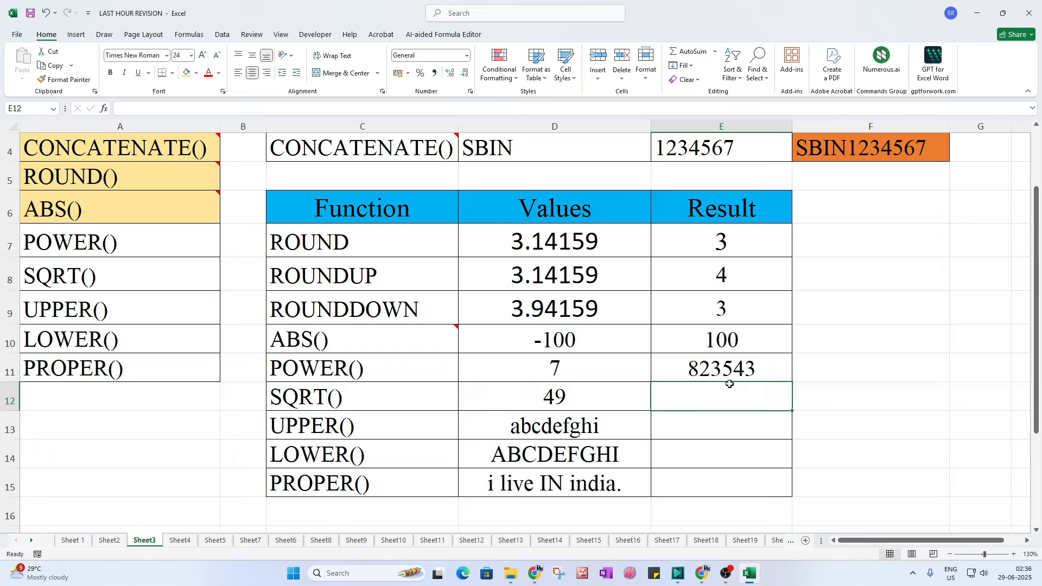
left_click(137, 255)
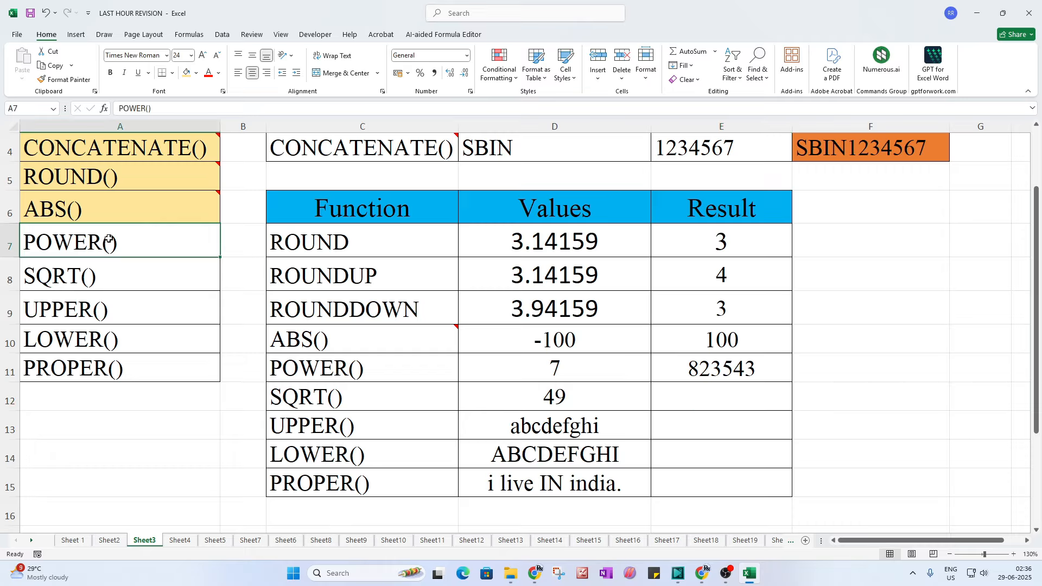
Step: Shade the POWER() label light orange to mark it done
left_click(186, 73)
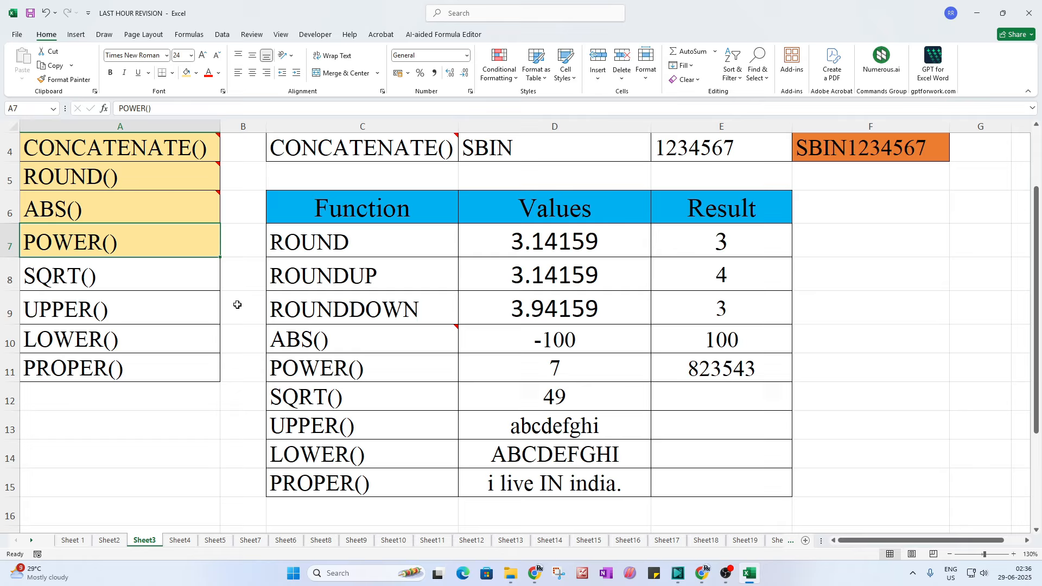
mouse_move(298, 353)
left_click(592, 401)
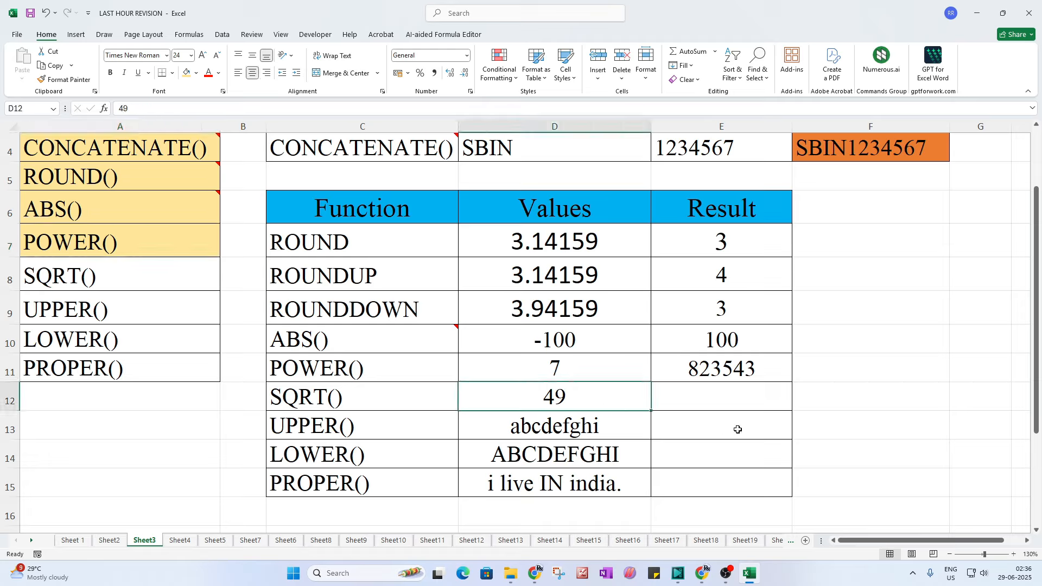
left_click(728, 406)
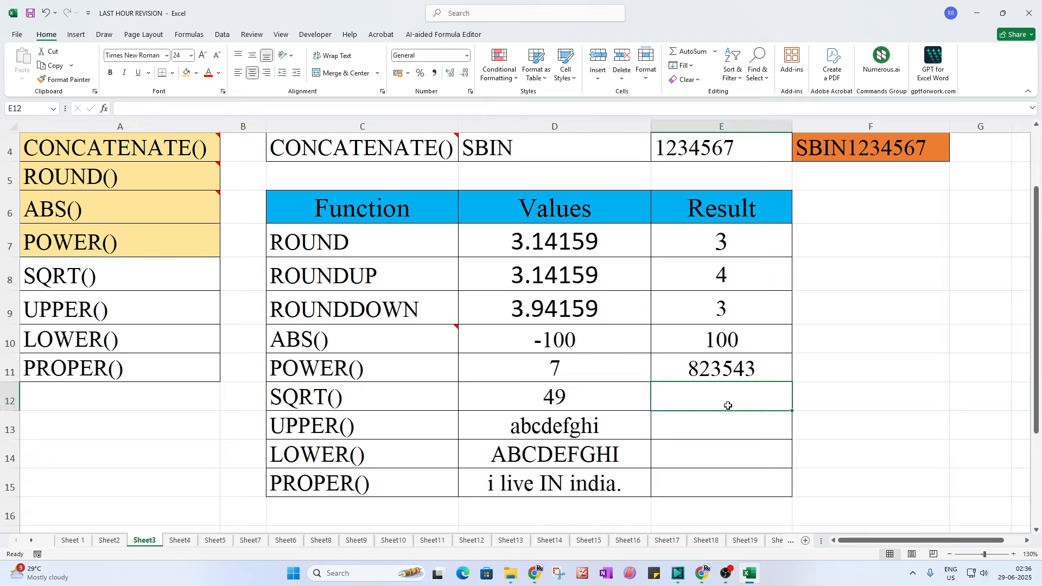
type("=")
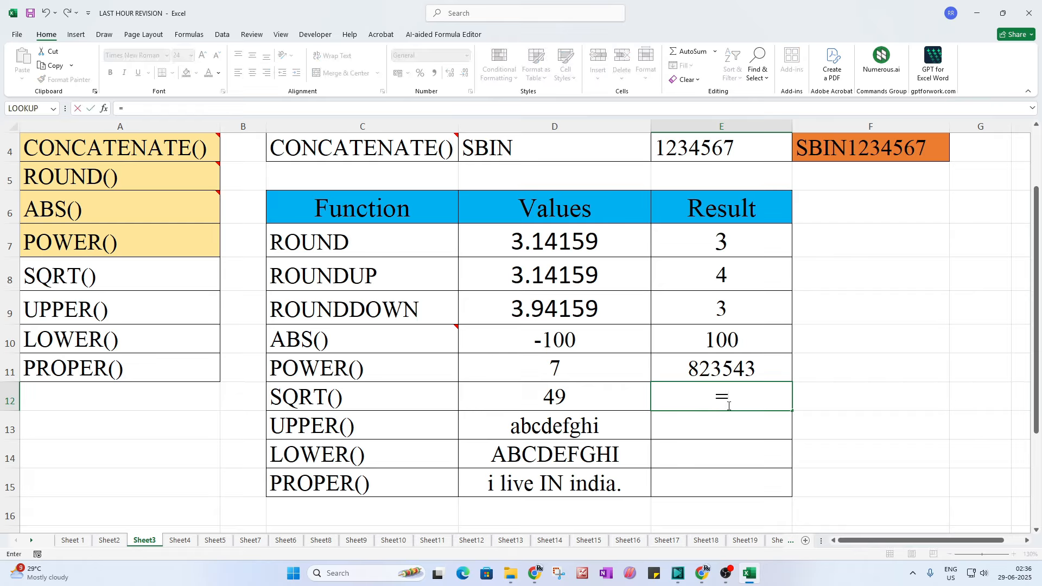
key("Escape")
Step: Enter 2196 in D12 and the formula =SQRT(D12) in E12
left_click(610, 391)
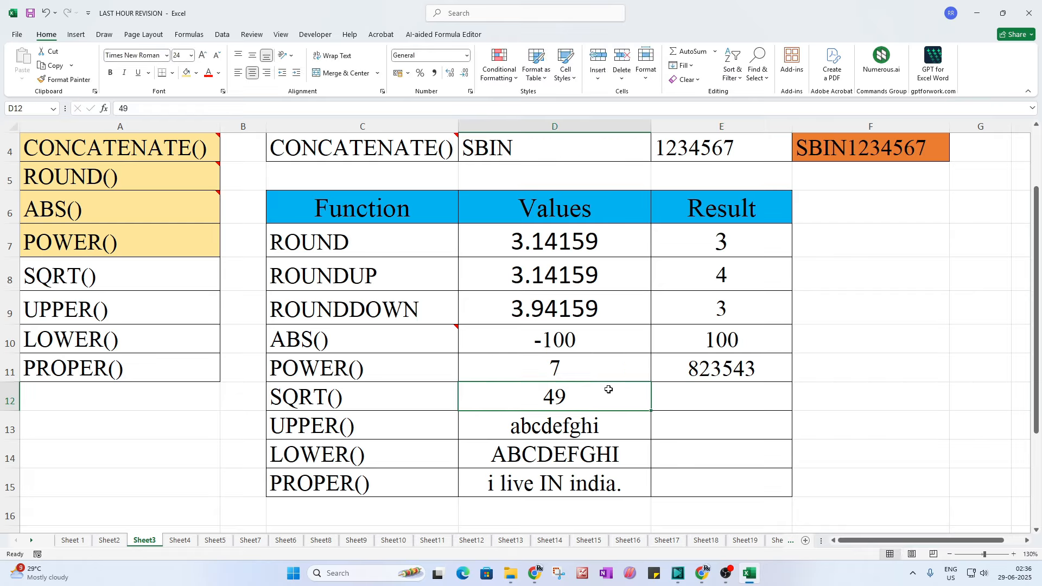
type("2196")
key("Return")
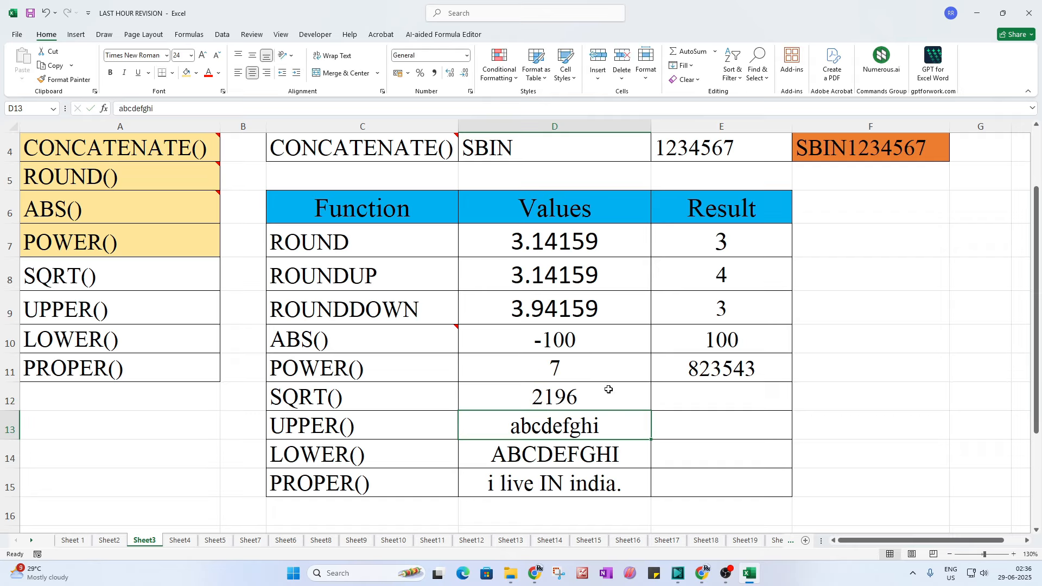
left_click(714, 396)
type("=")
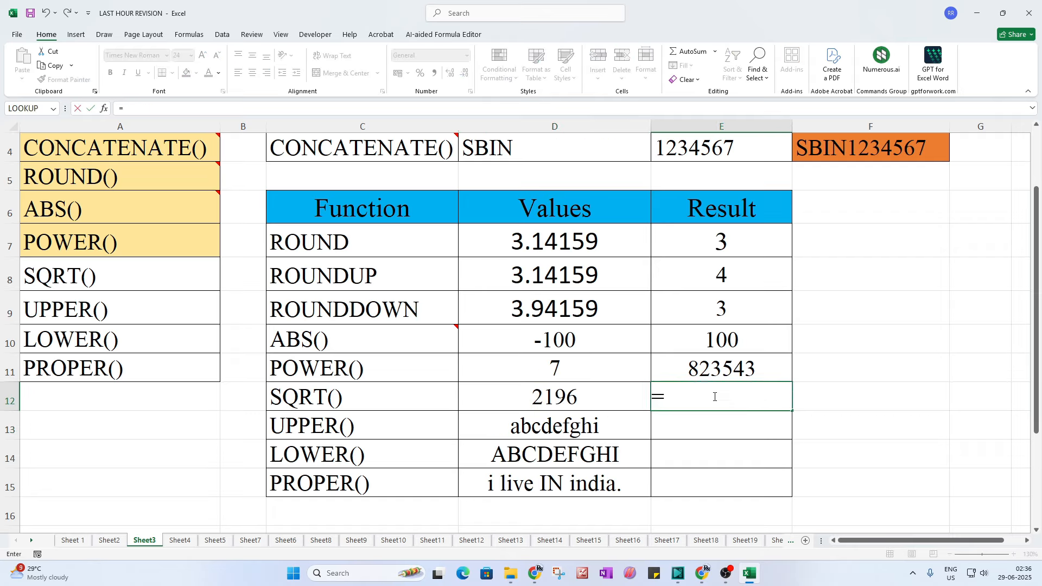
type("sqrt")
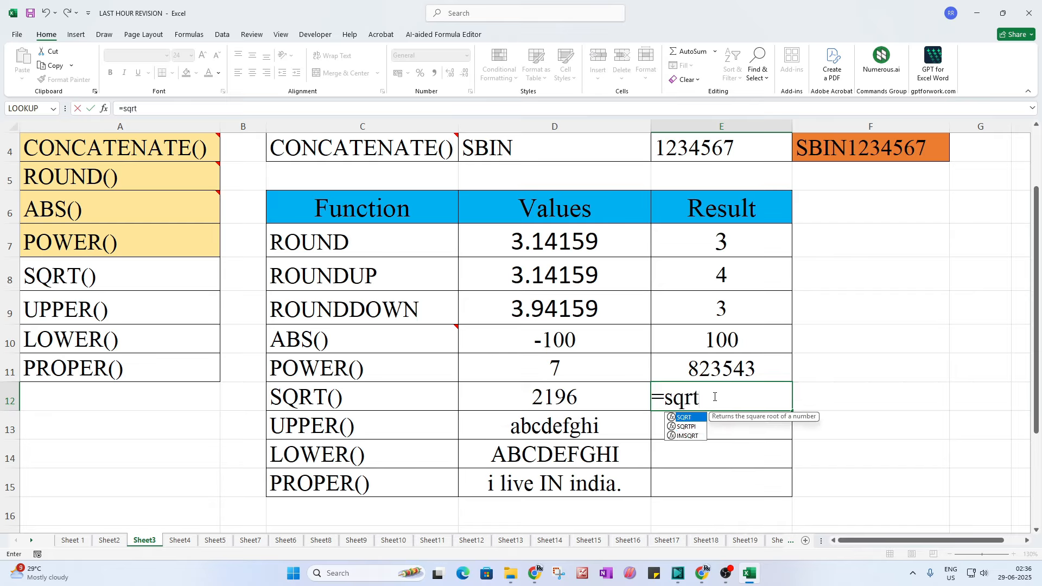
type("(")
left_click(547, 402)
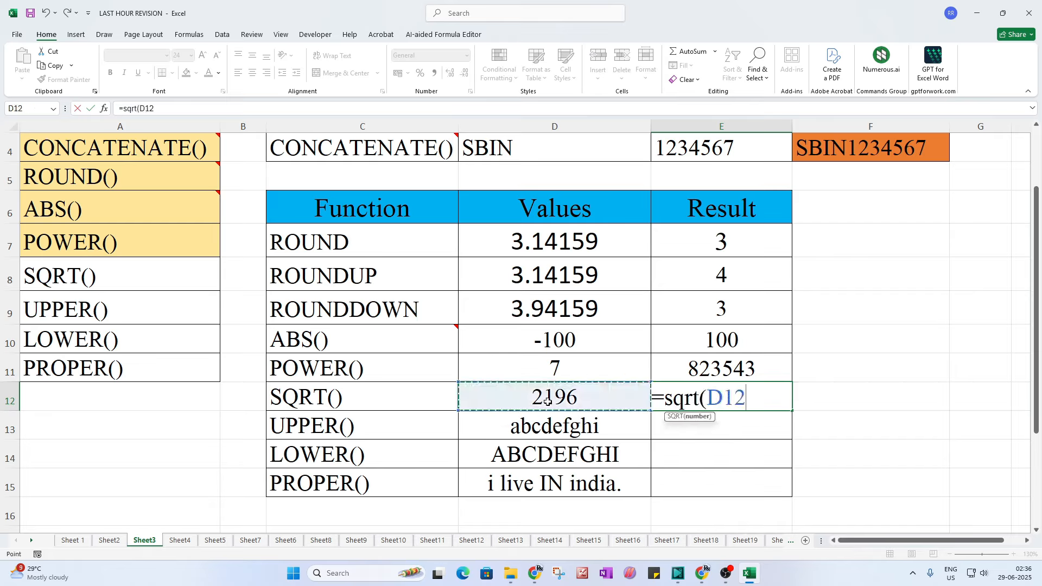
type(")")
key("Return")
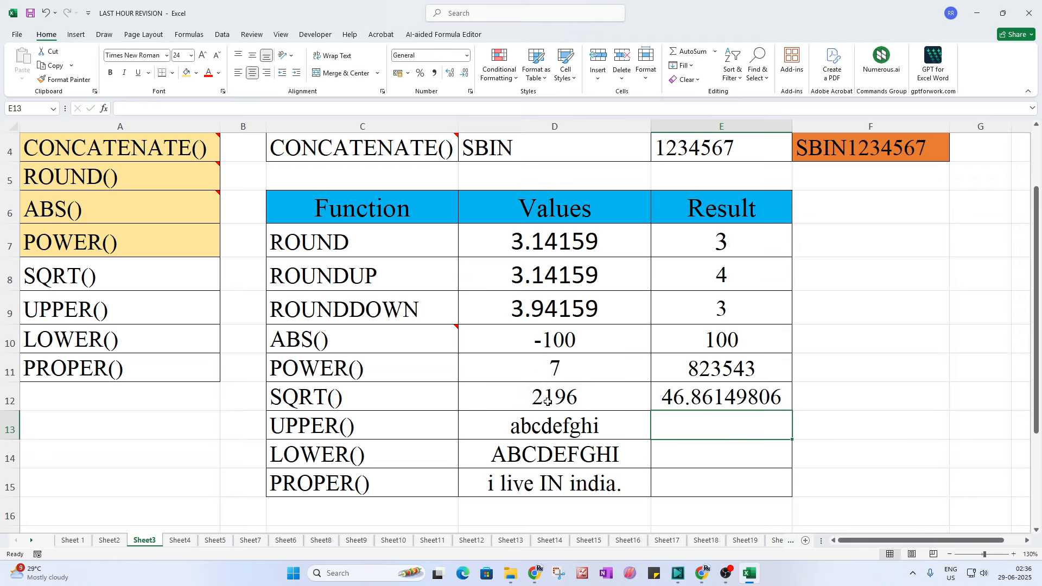
Step: Change the SQRT value in D12 to 1296 so E12 returns 36
left_click(681, 395)
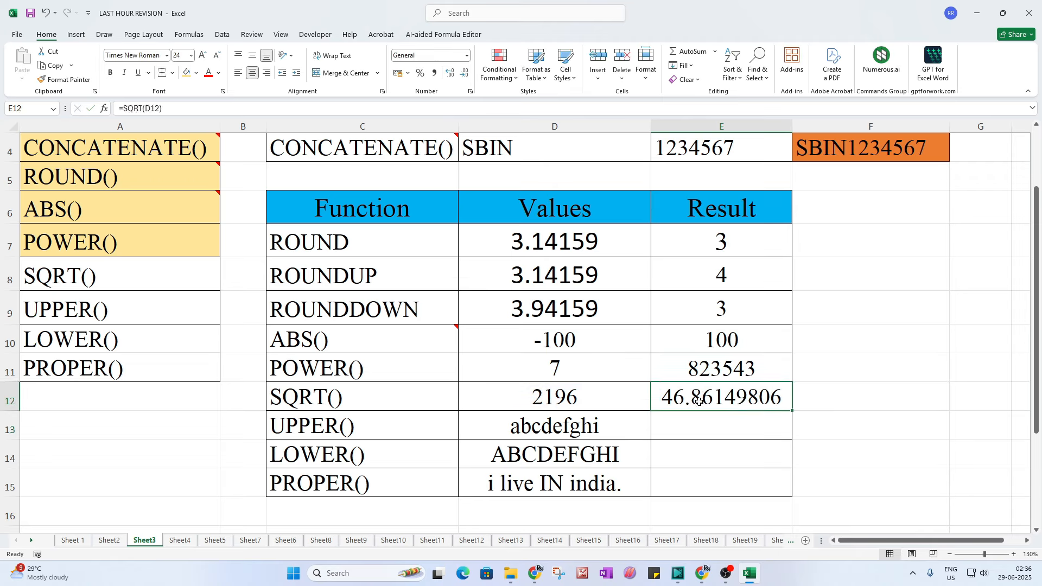
left_click(575, 400)
type("1296")
key("Return")
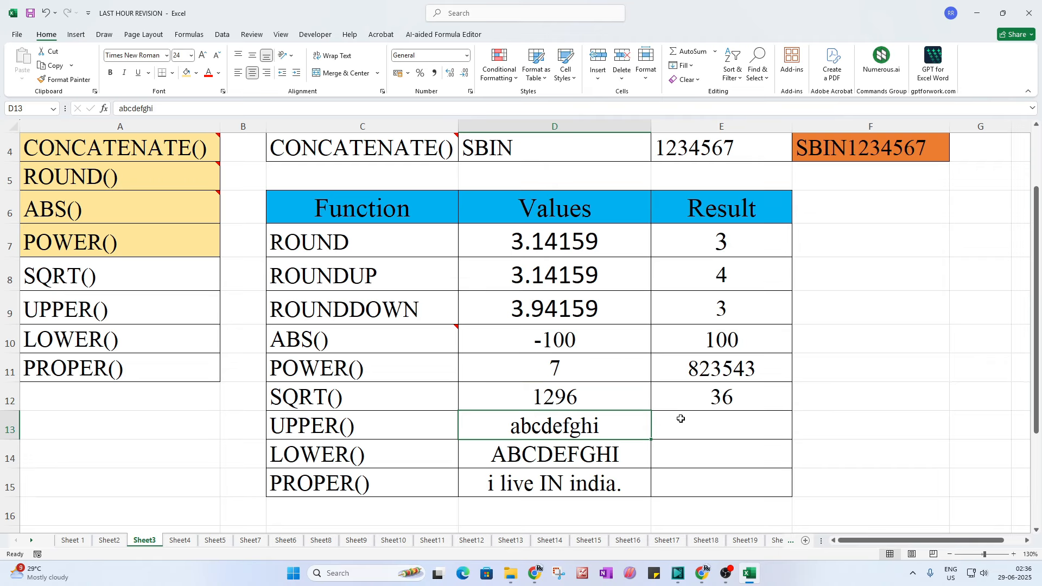
left_click(681, 419)
left_click(725, 400)
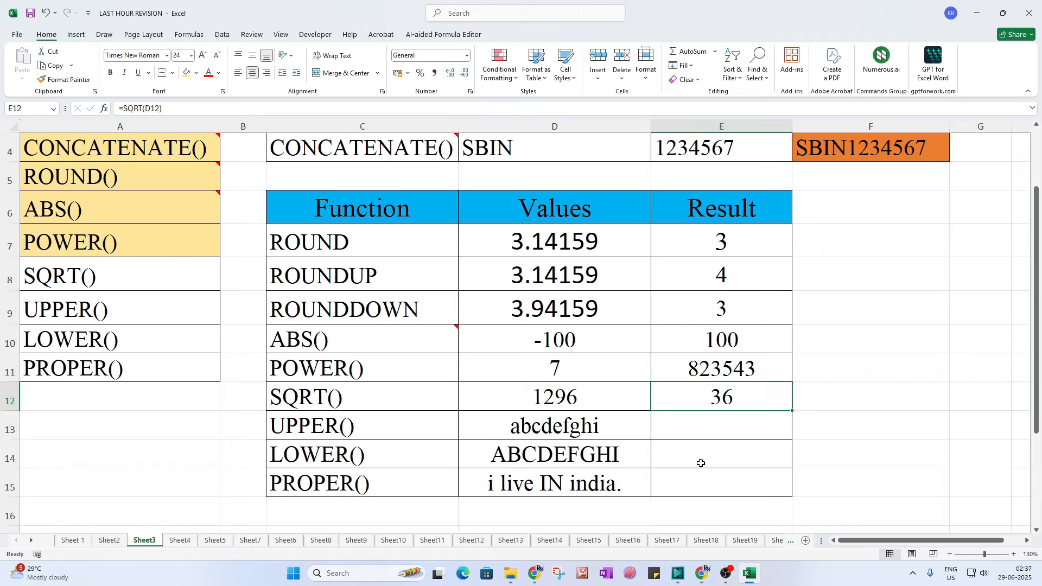
left_click(119, 277)
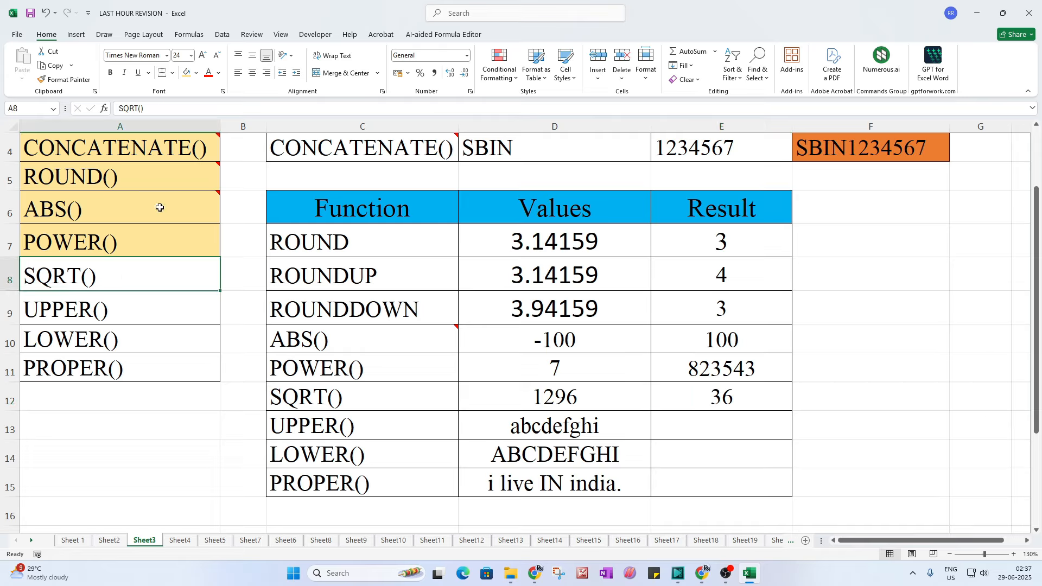
Step: Shade the SQRT() label in A8 with the light orange fill
left_click(193, 77)
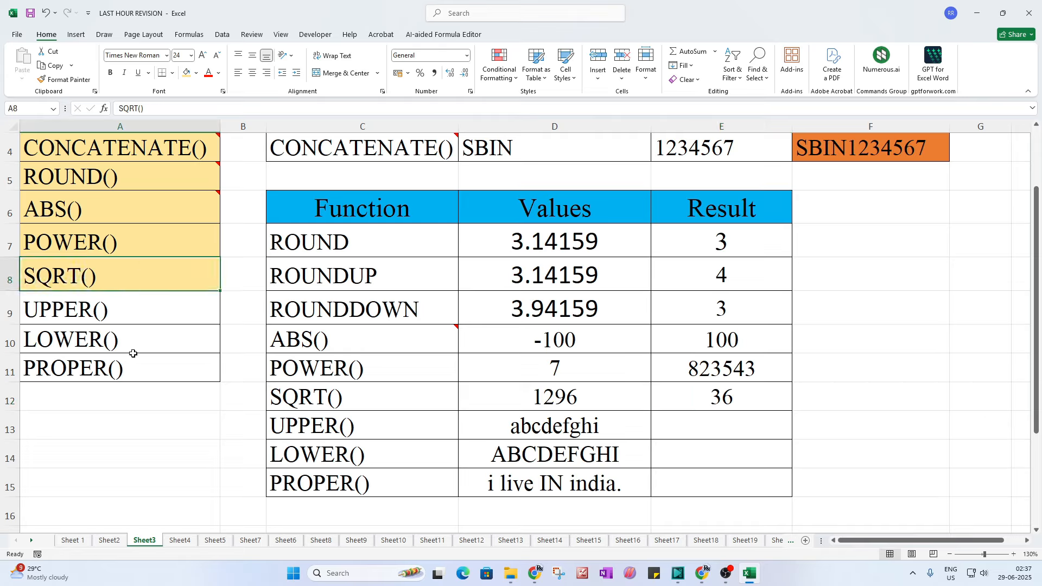
left_click(320, 432)
left_click(517, 430)
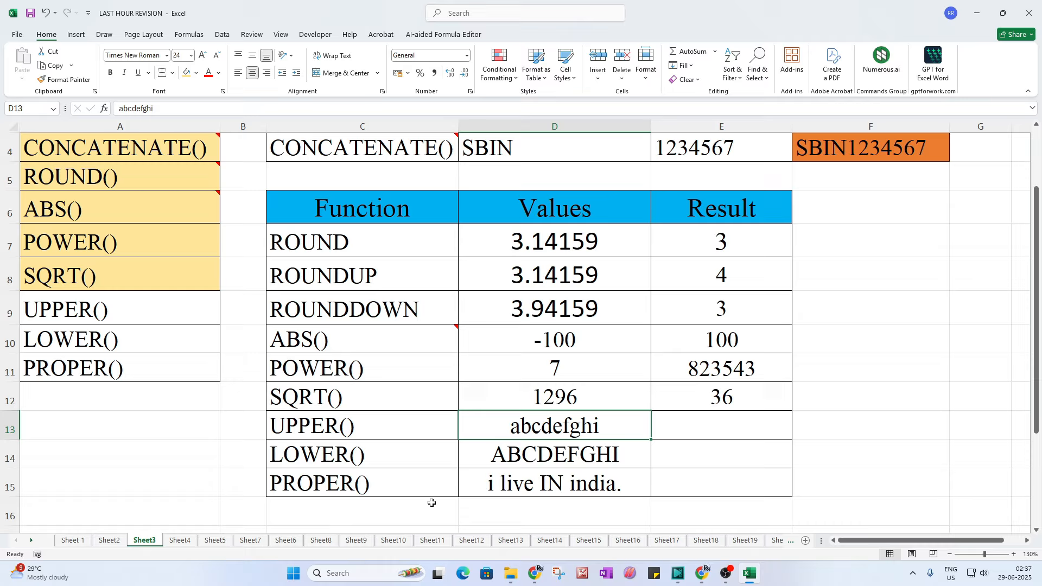
left_click(667, 426)
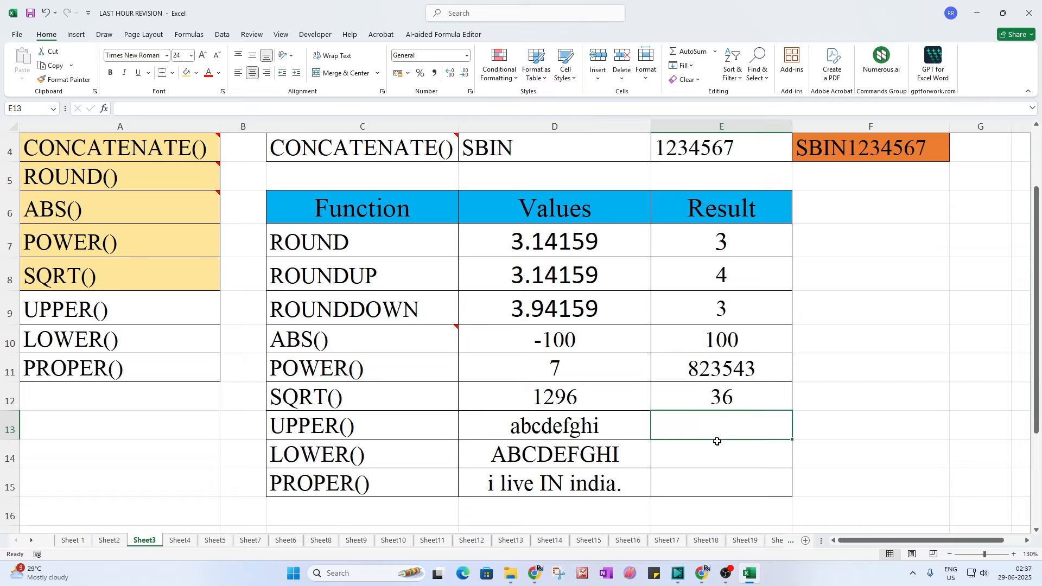
Step: Enter =UPPER(D13) in E13 and =LOWER(D14) in E14
type("=")
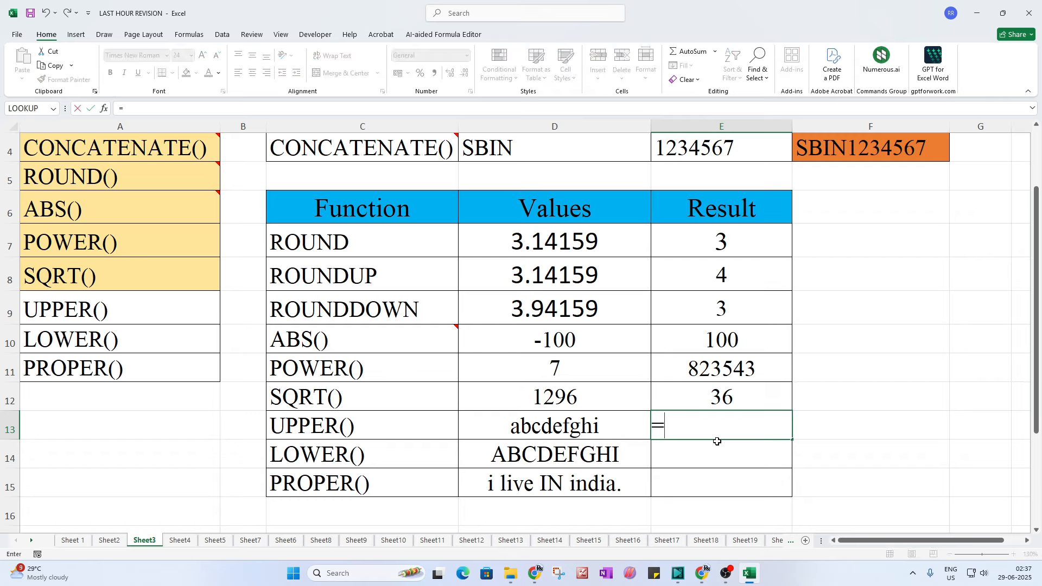
type("up")
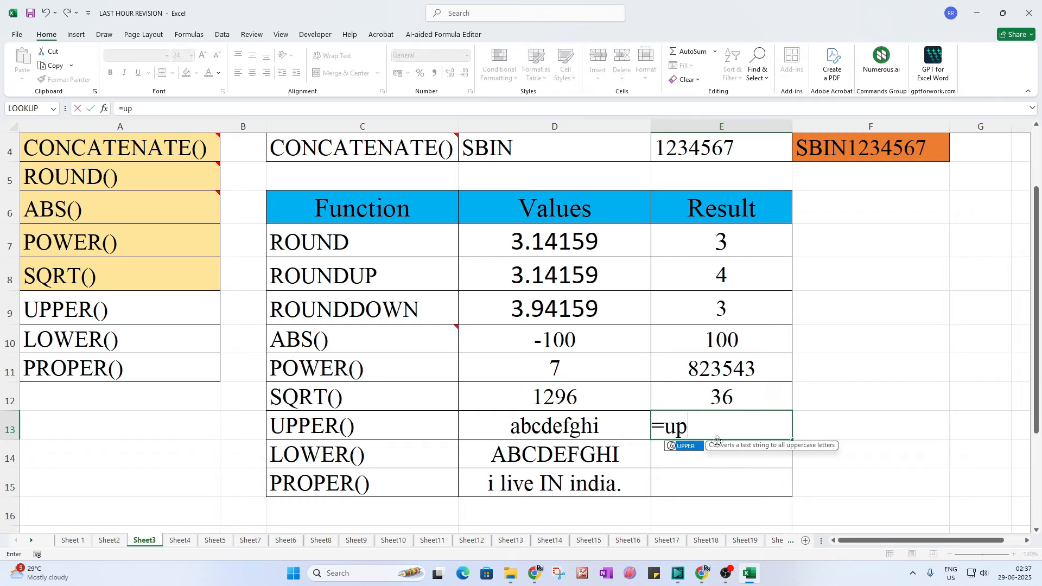
type("per(")
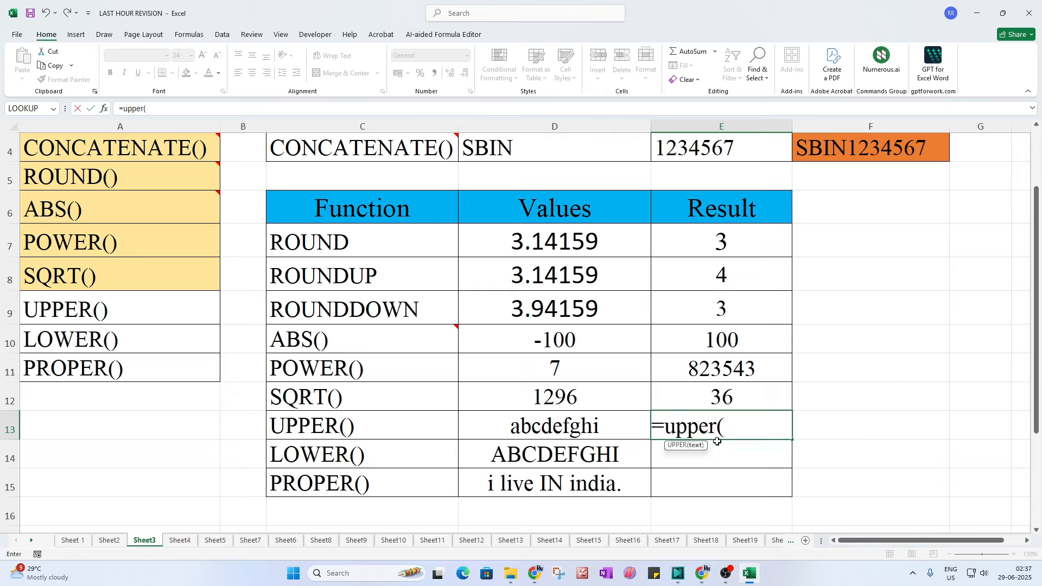
left_click(557, 429)
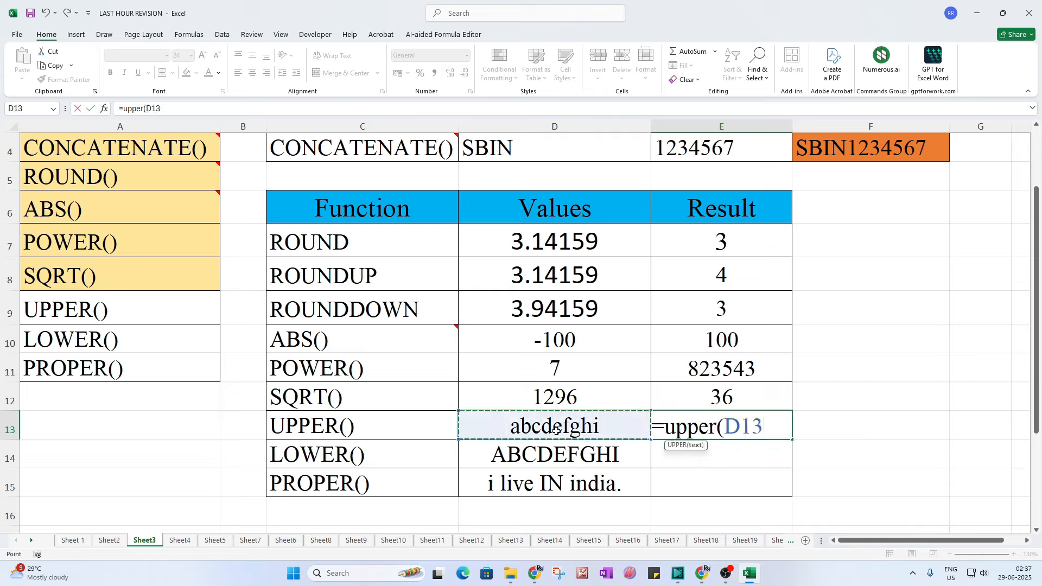
type(")")
key("Return")
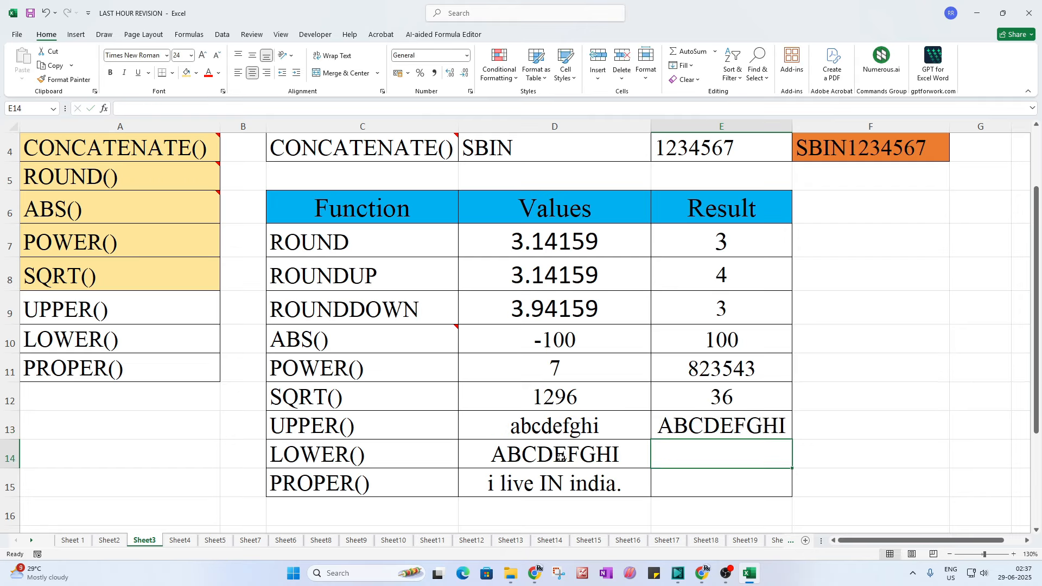
type("=")
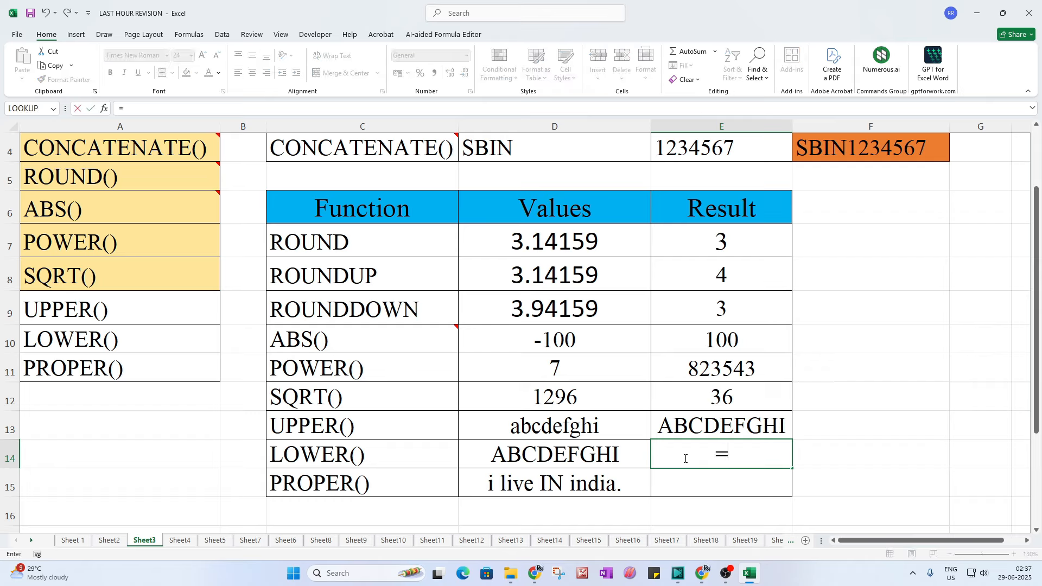
type("lower(")
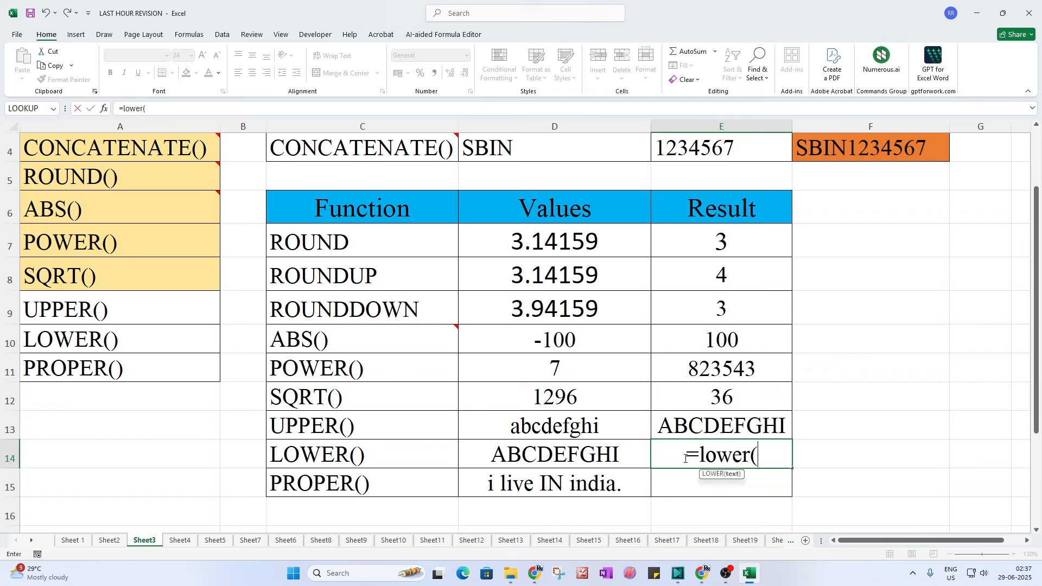
left_click(578, 449)
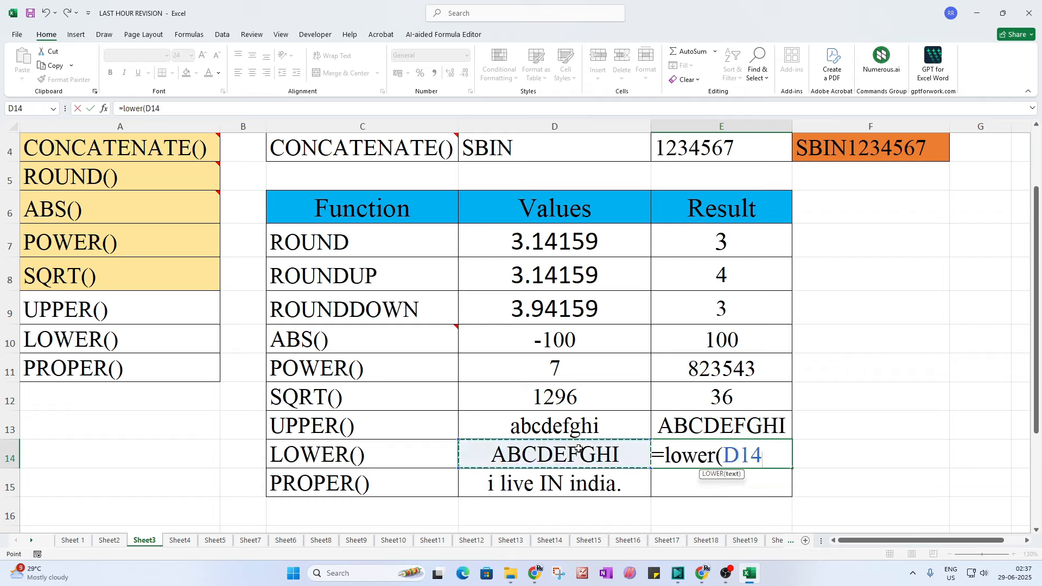
type(")")
key("Return")
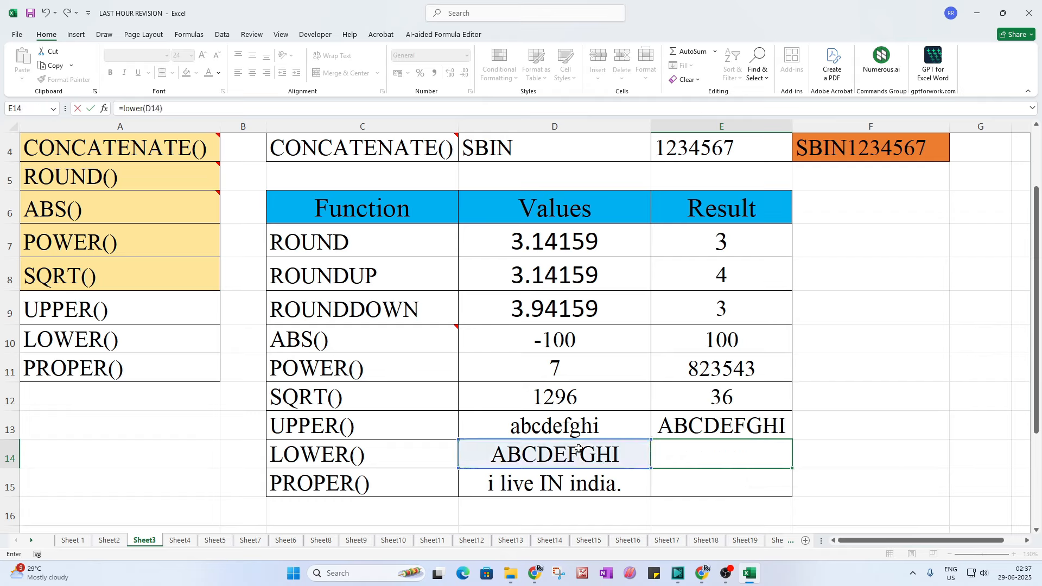
scroll(699, 474, "down", 1)
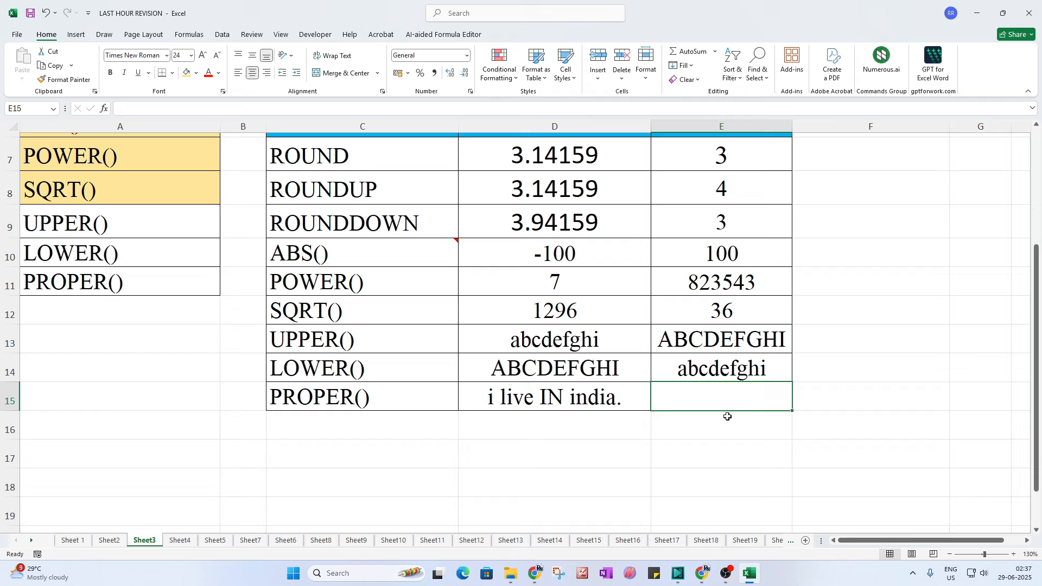
Step: Enter =PROPER(D15) in E15 to get 'I Live In India.'
type("=")
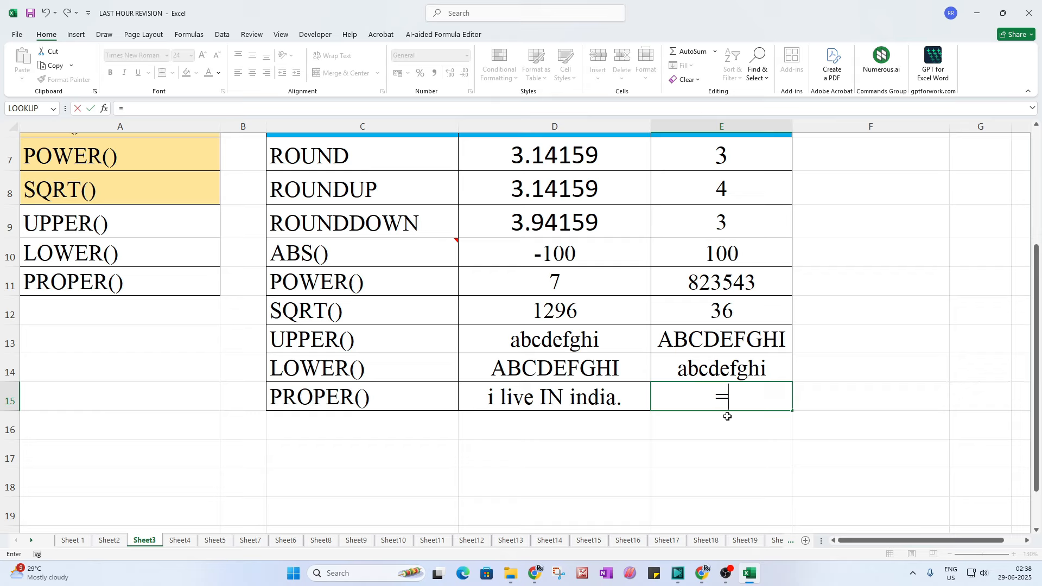
type("pro")
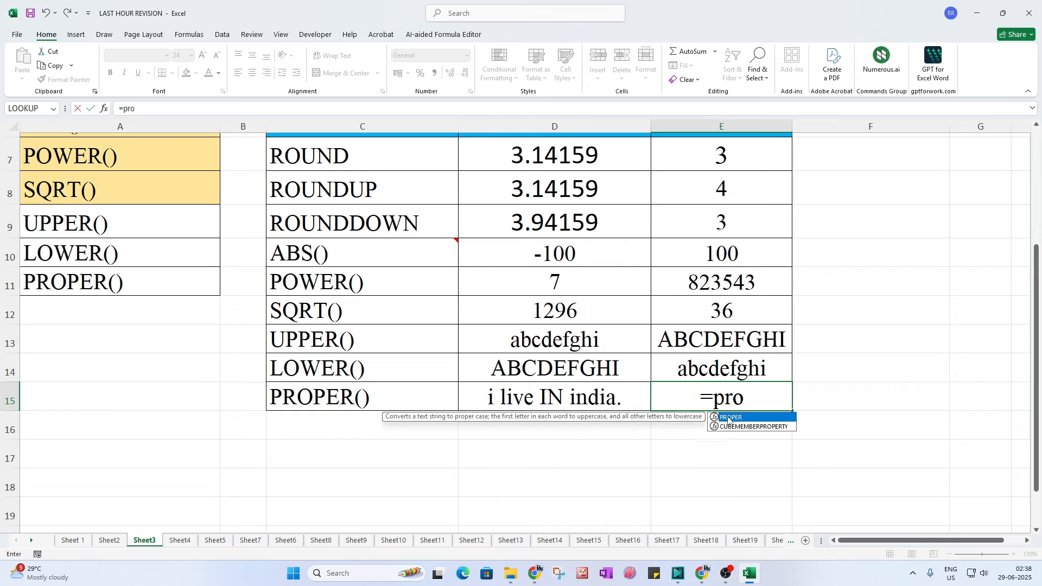
type("per(")
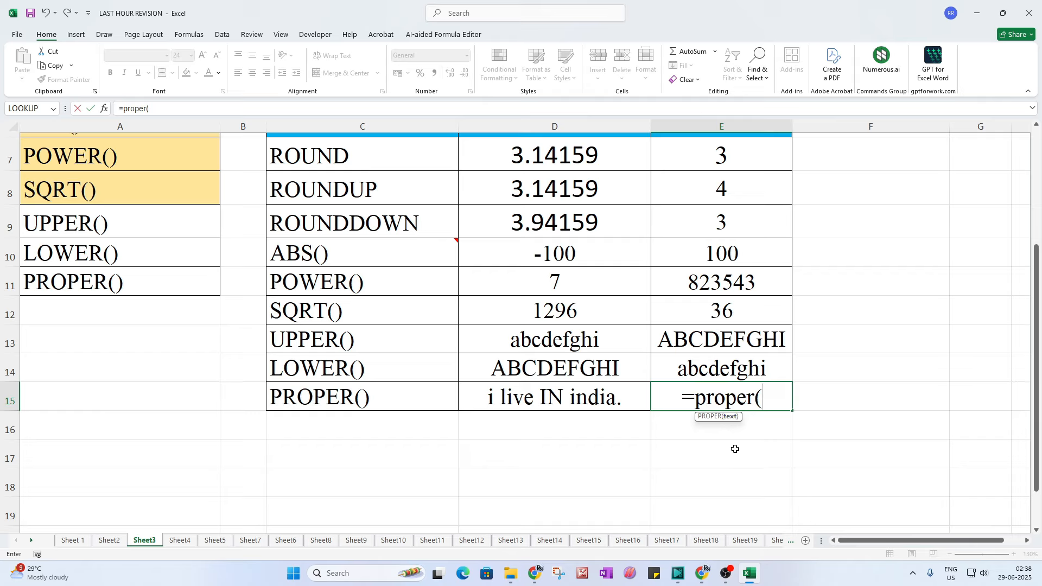
left_click(574, 397)
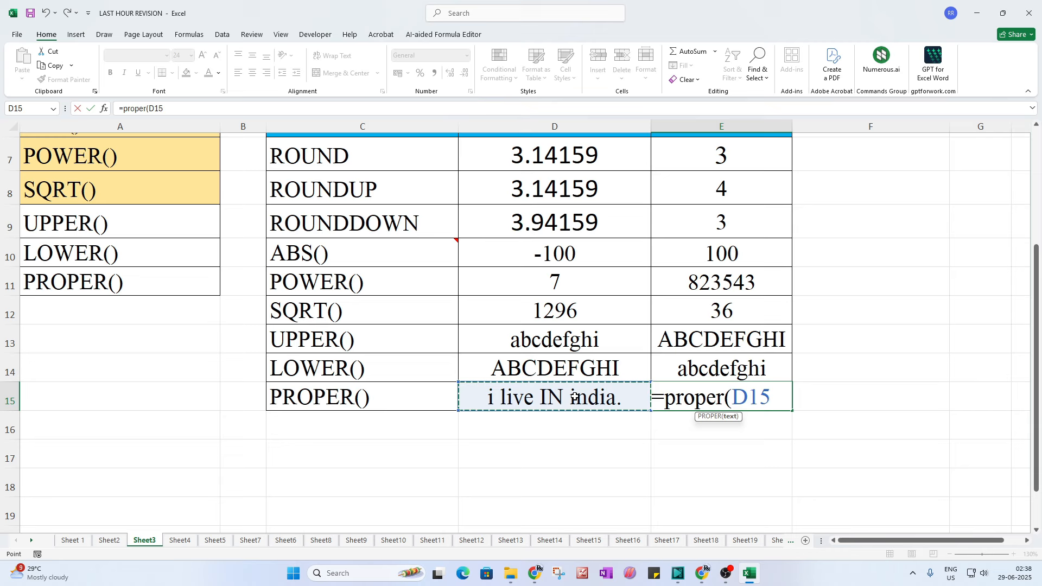
type(")")
key("Return")
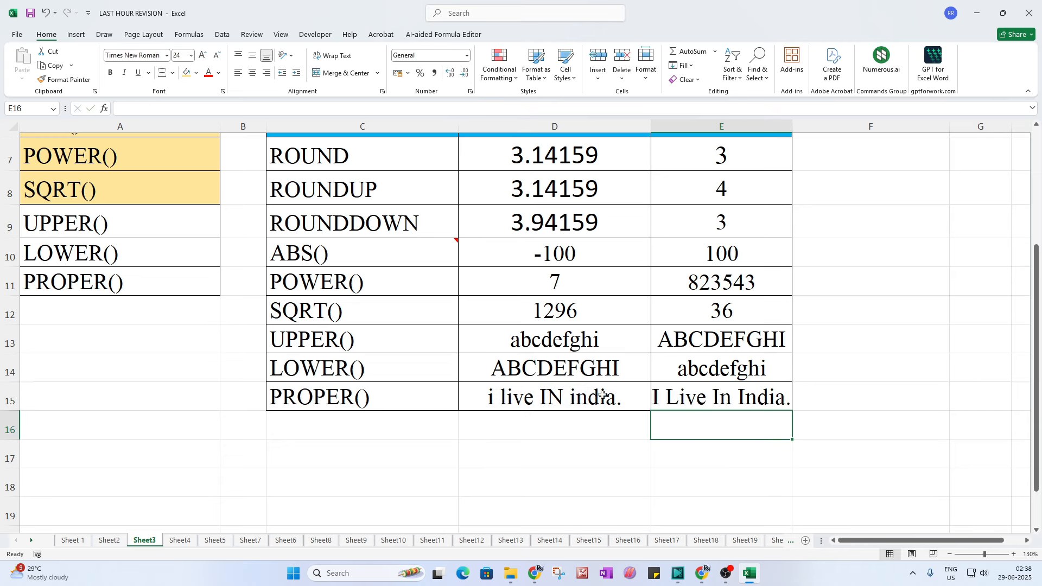
left_click(683, 403)
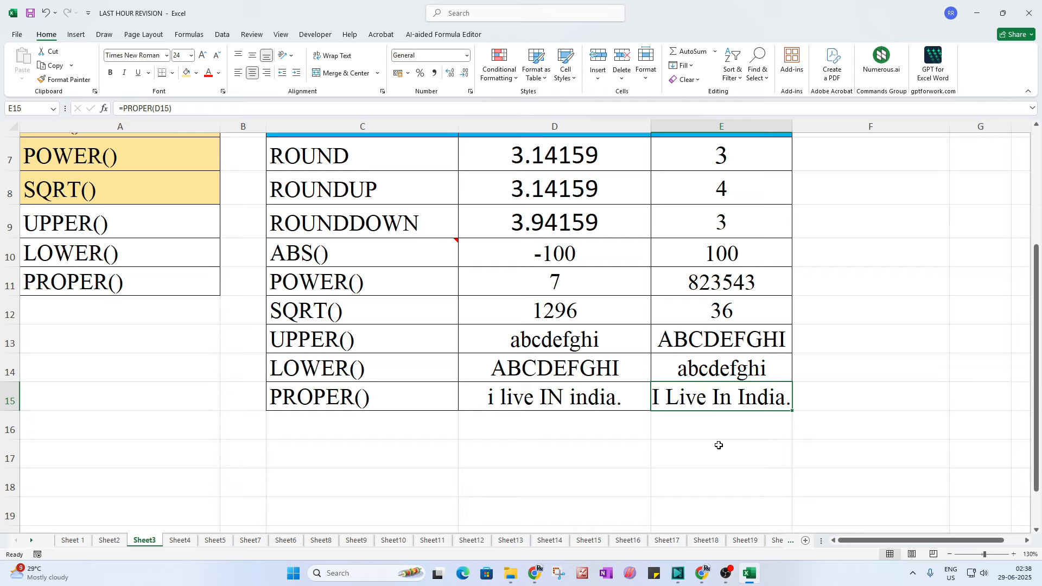
left_click(657, 471)
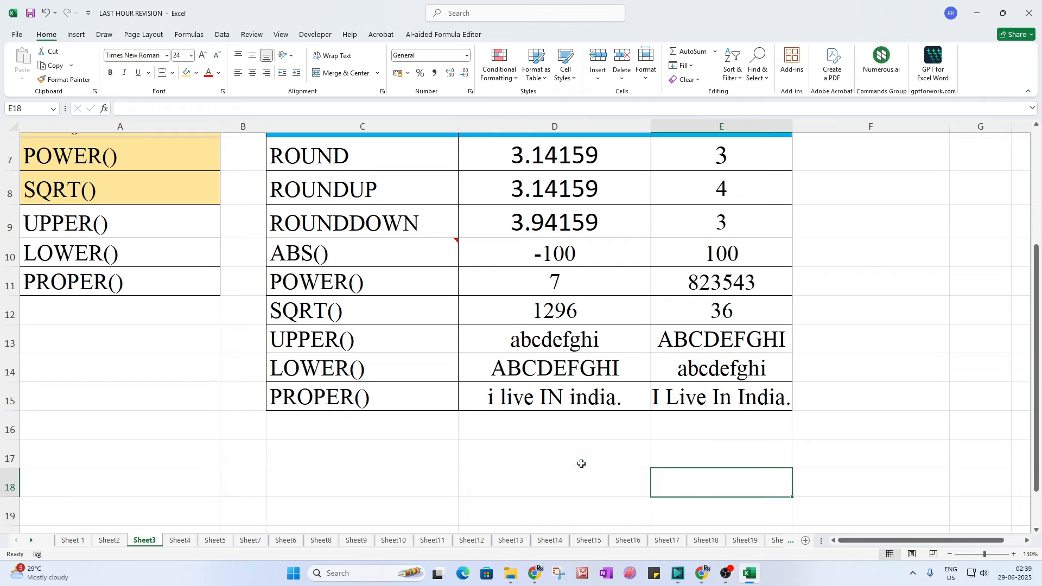
Step: Shade the UPPER(), LOWER() and PROPER() labels light orange and switch to Sheet4
left_click_drag(56, 213, 58, 281)
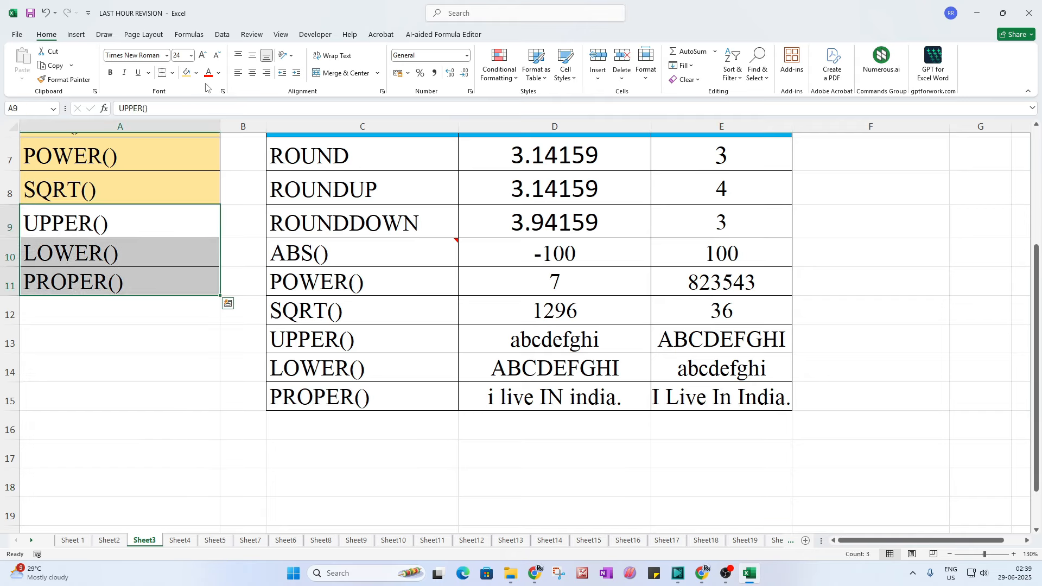
left_click(187, 72)
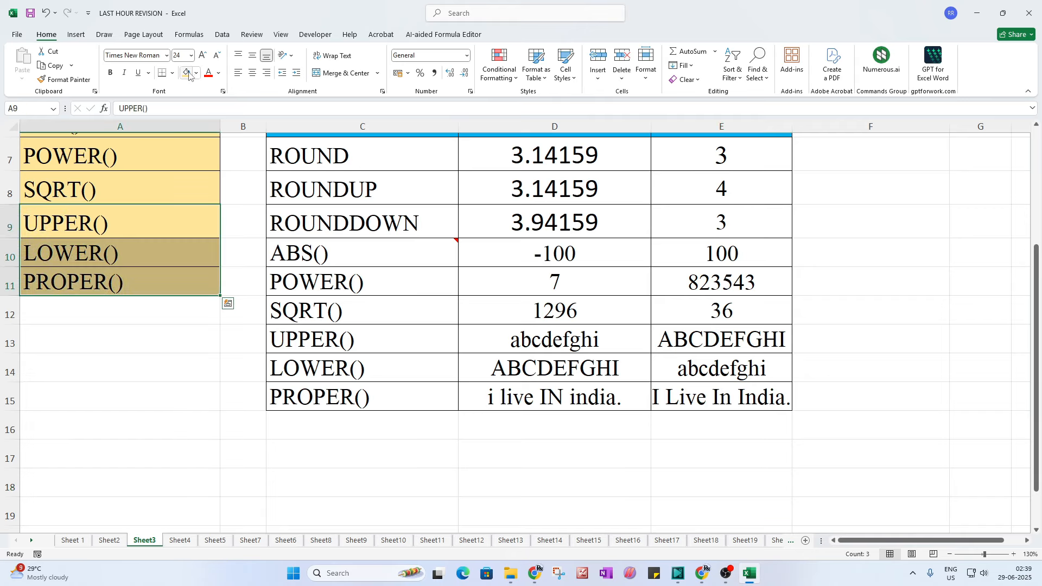
left_click(185, 541)
left_click(577, 409)
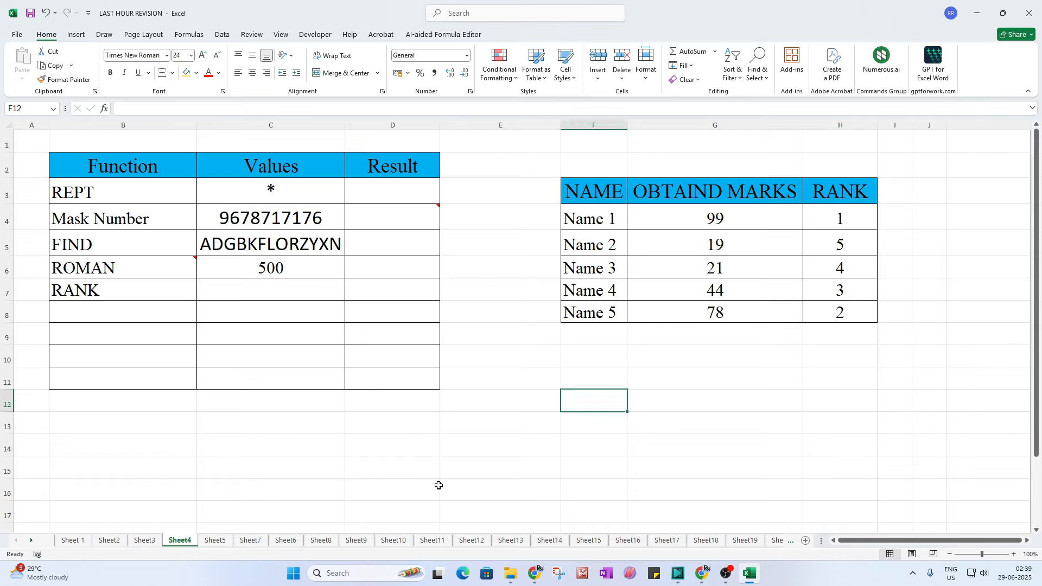
Step: Widen column D, the Result column, to about 200 pixels
left_click(129, 195)
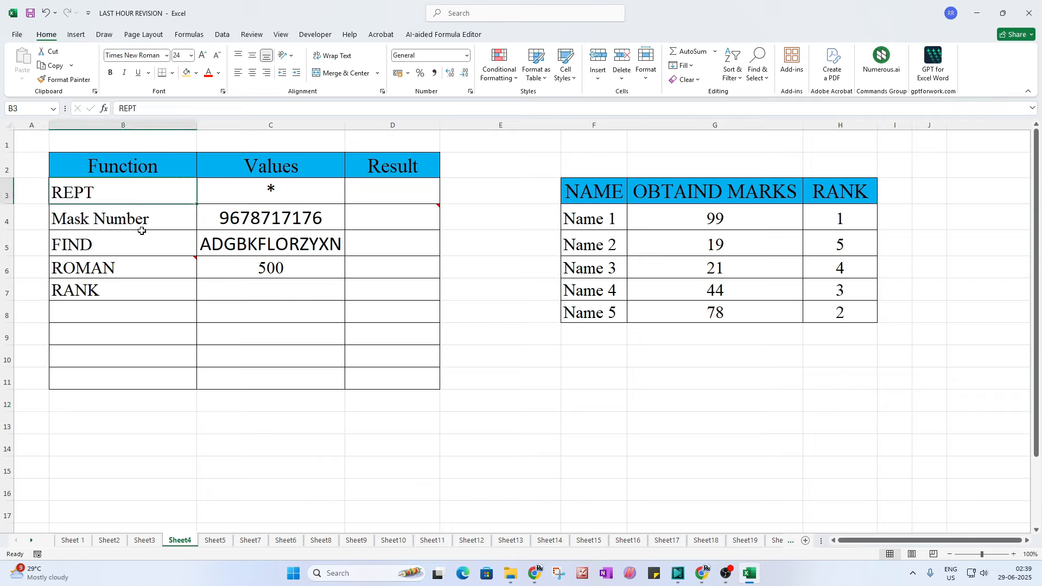
left_click(126, 219)
left_click(135, 250)
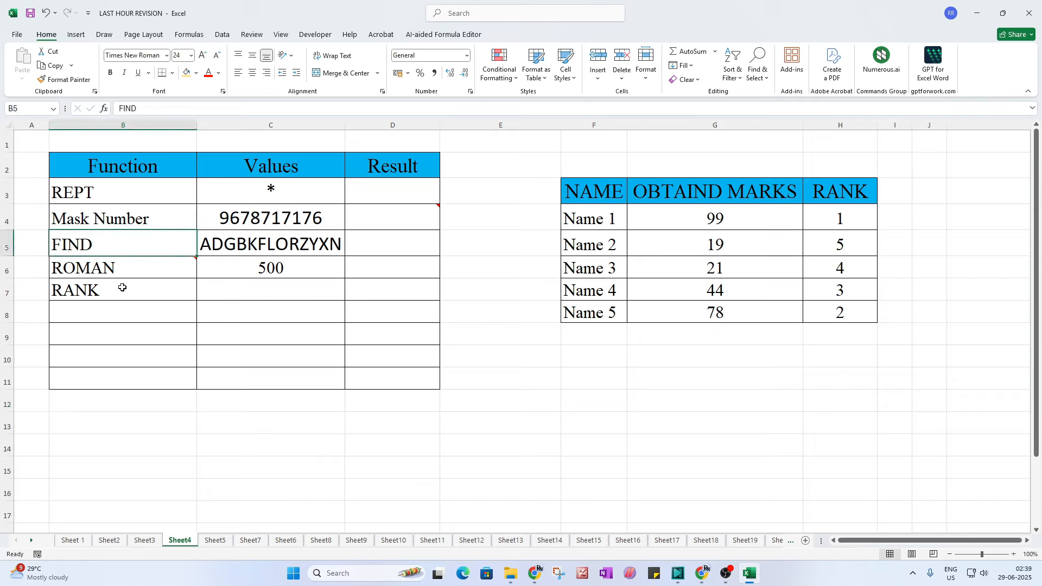
left_click(123, 272)
left_click(139, 293)
left_click(357, 460)
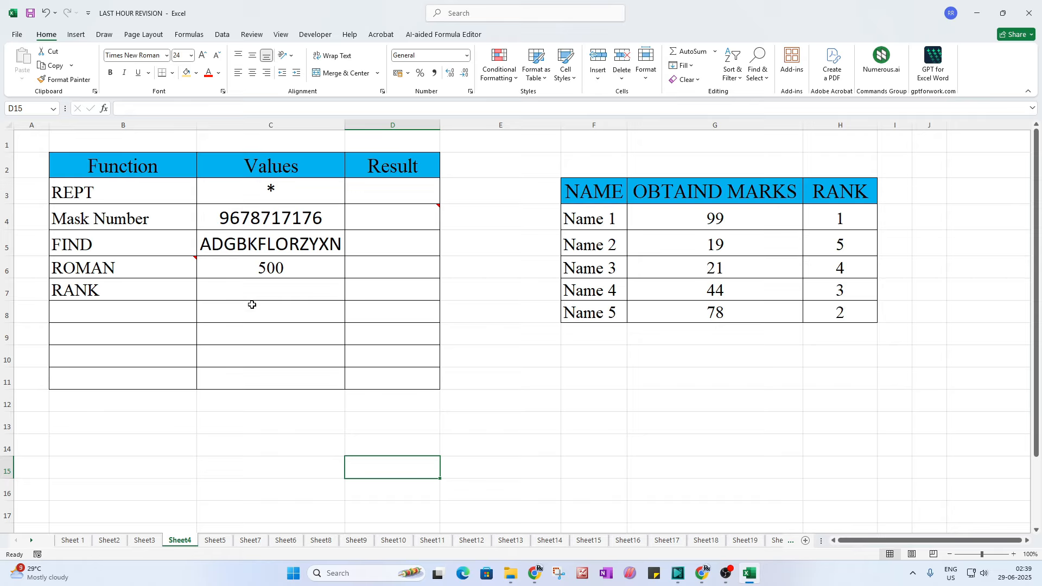
left_click(266, 199)
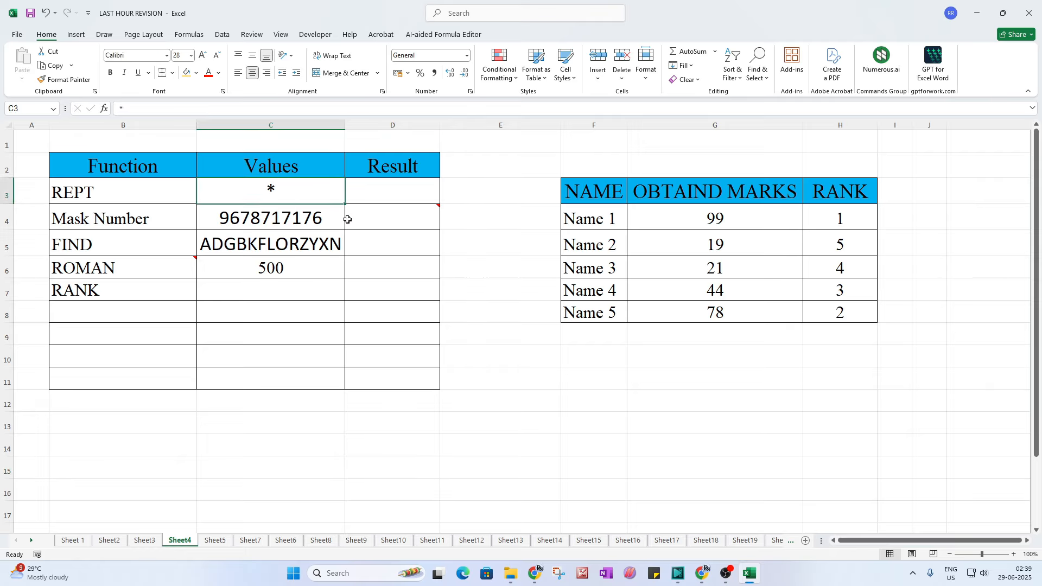
left_click(391, 194)
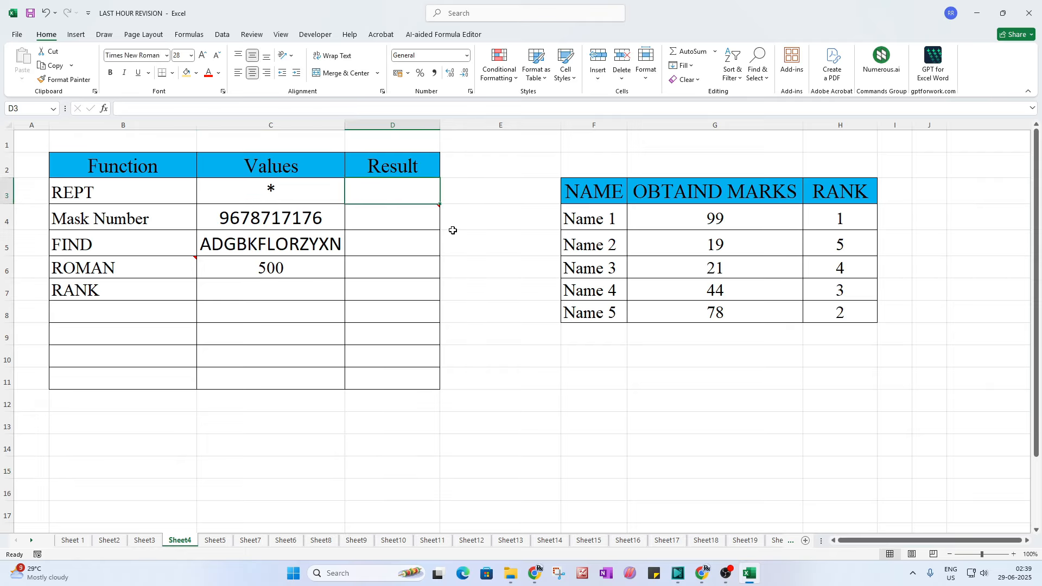
left_click_drag(440, 126, 507, 132)
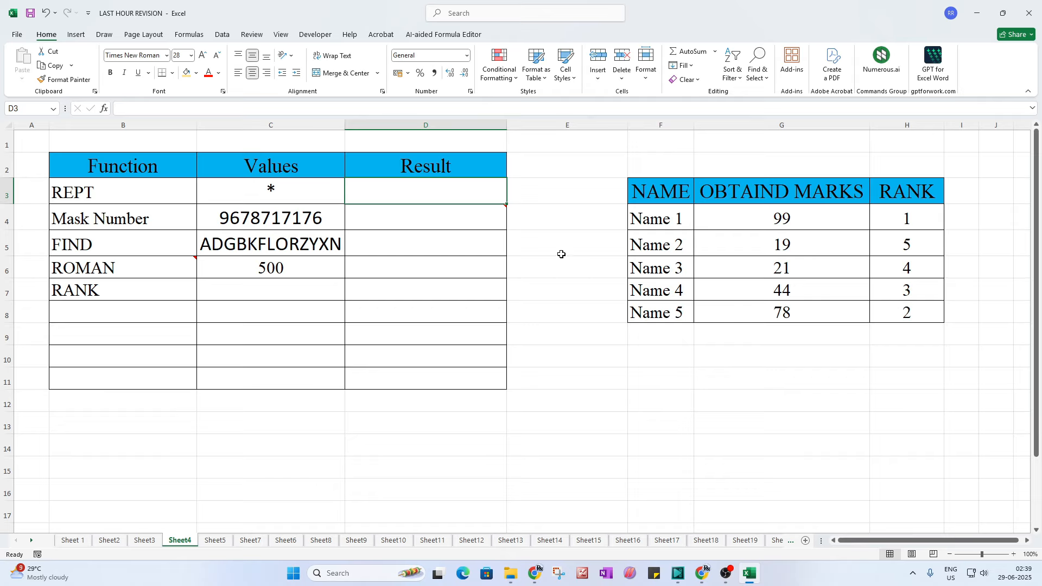
Step: Replace the typed asterisks in D3 with =REPT("*",10), showing ten asterisks
type("********")
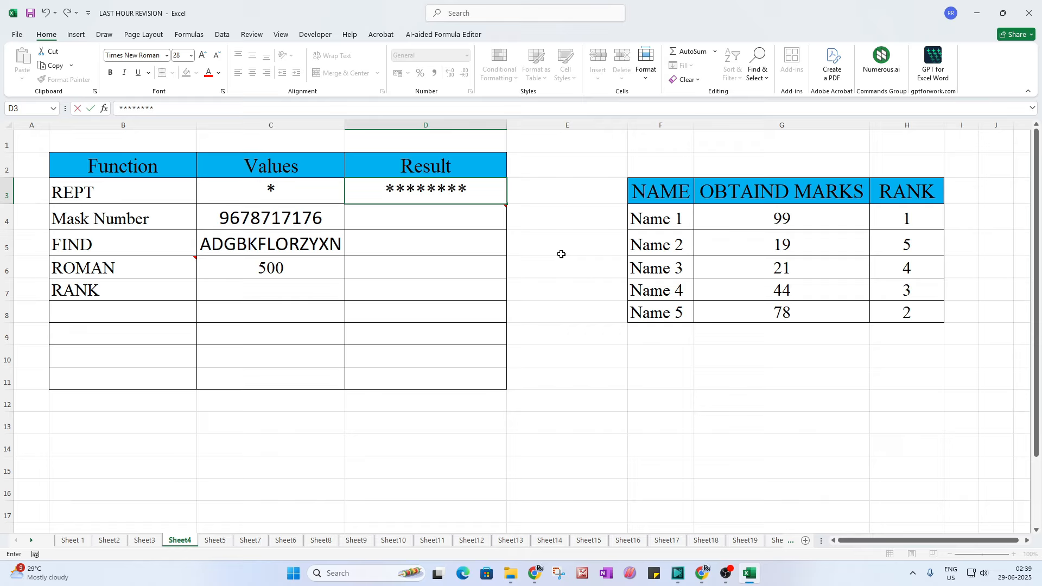
key("BackSpace")
key("BackSpace")
key("BackSpace")
key("BackSpace")
key("BackSpace")
key("BackSpace")
key("BackSpace")
key("BackSpace")
type("******")
key("BackSpace")
key("BackSpace")
key("BackSpace")
key("BackSpace")
key("BackSpace")
key("BackSpace")
key("Escape")
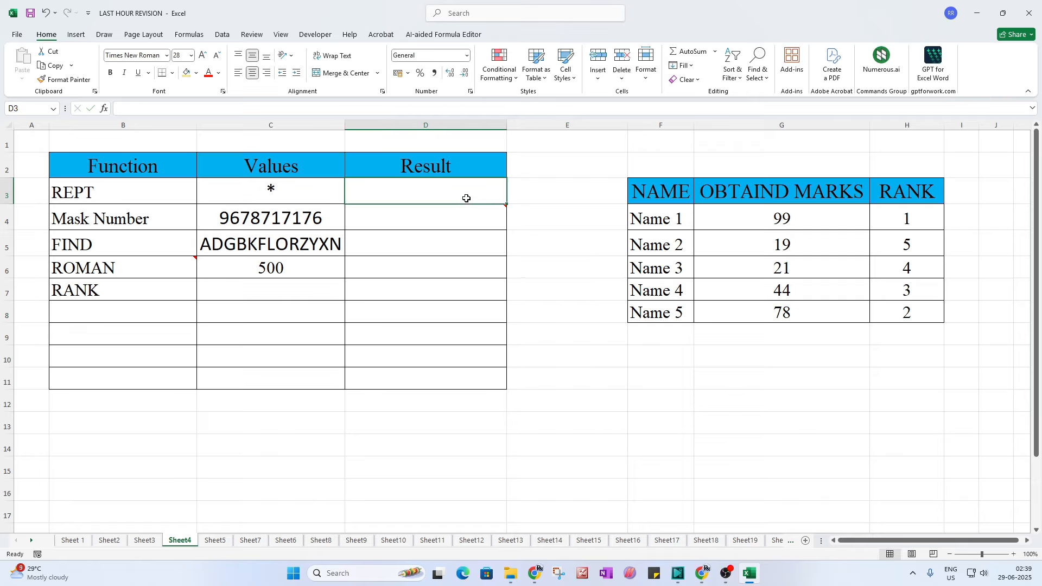
type("=re")
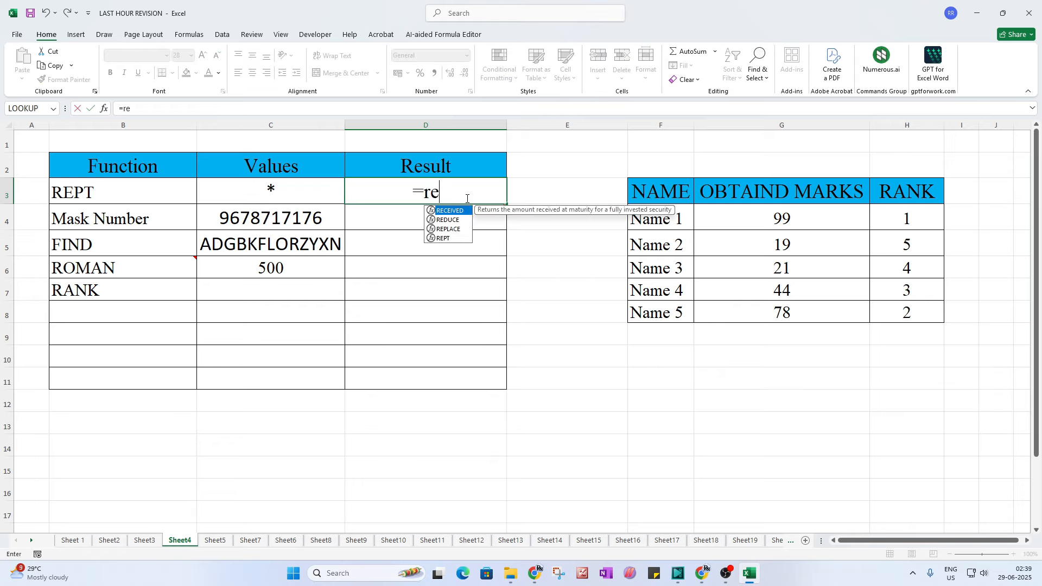
type("pt(")
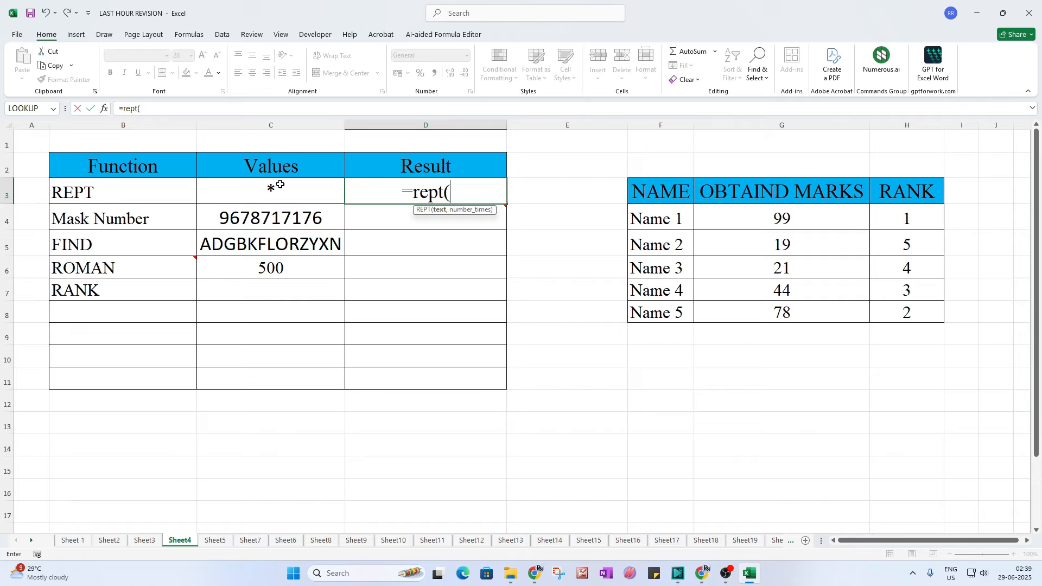
type("\"")
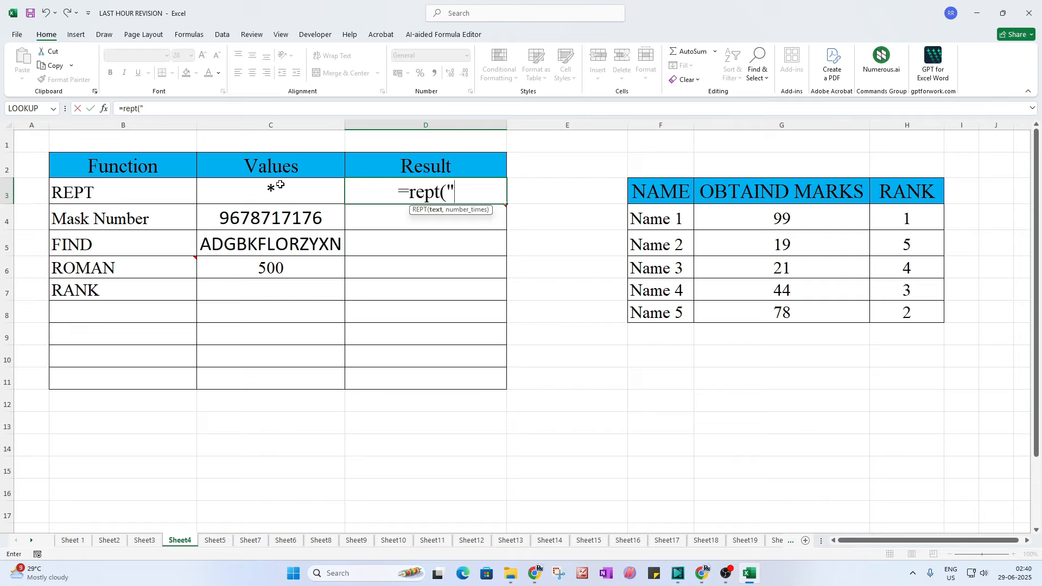
left_click(280, 184)
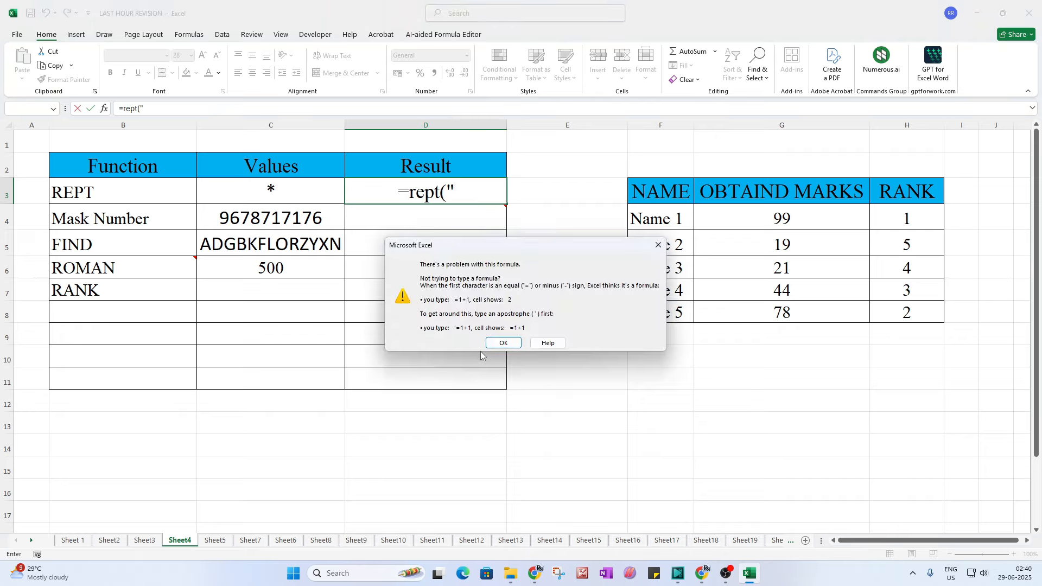
left_click(497, 343)
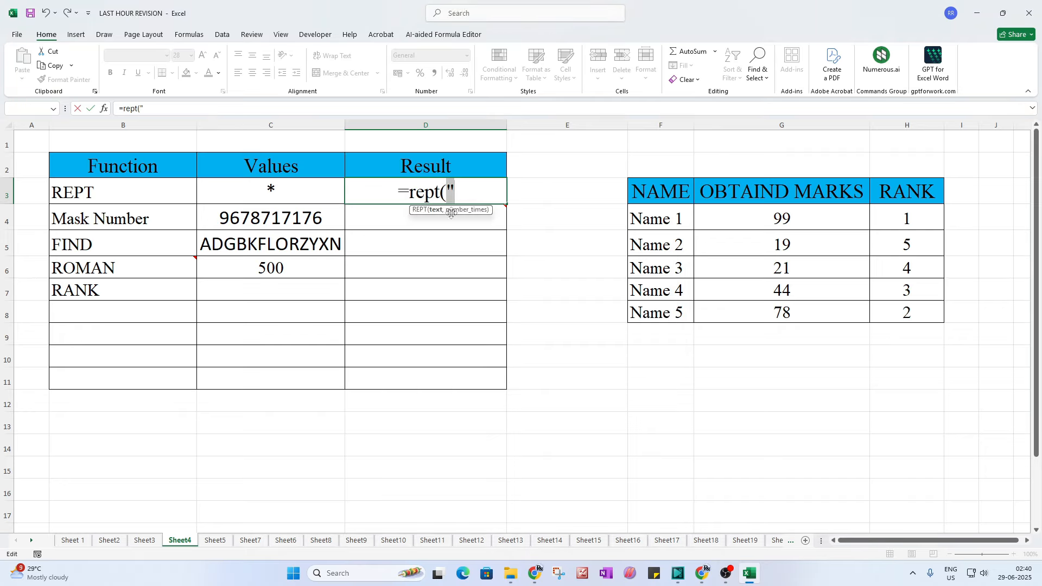
left_click(459, 193)
type("*")
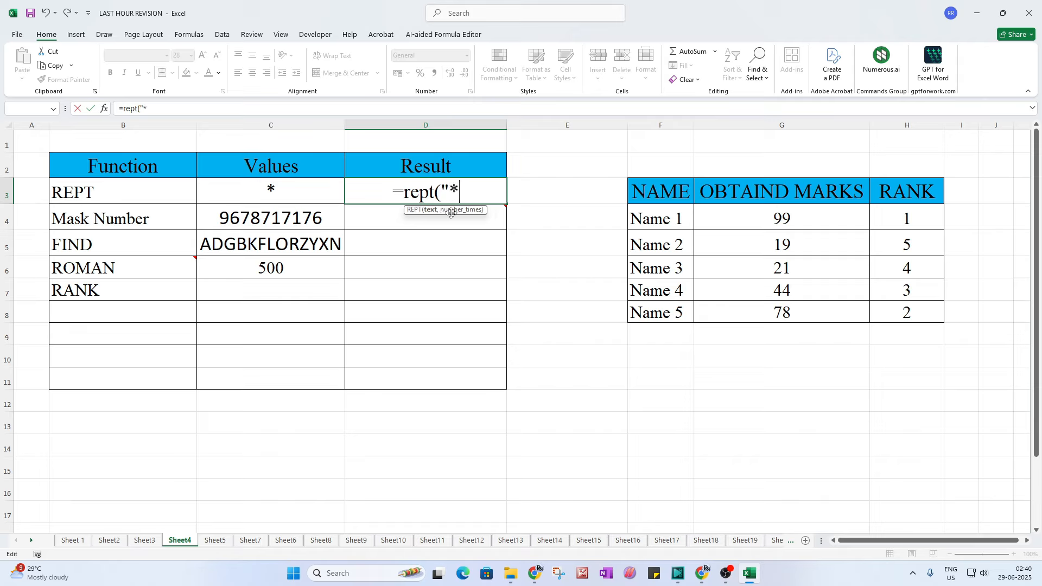
type("\",")
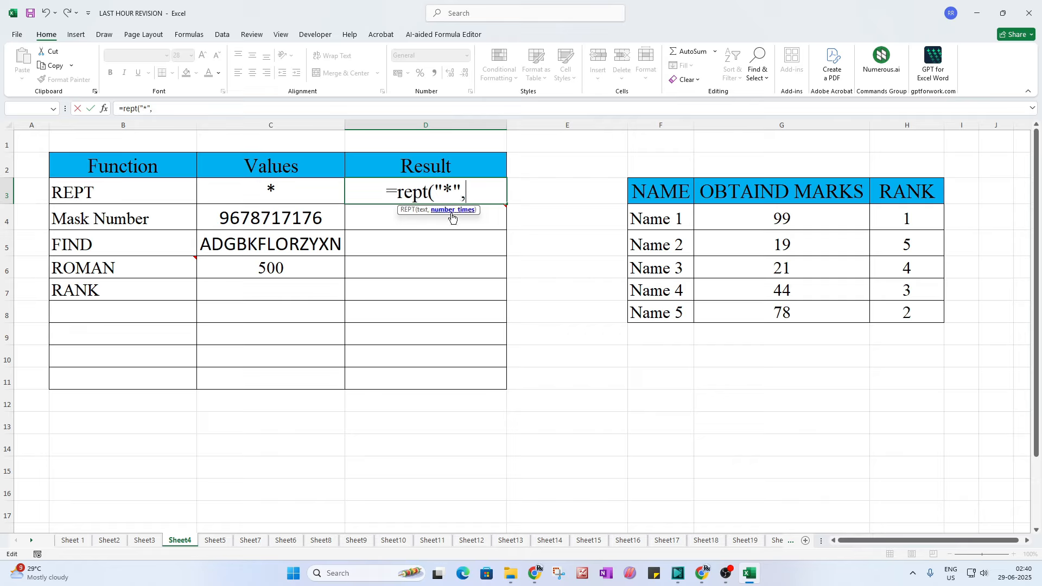
type("10")
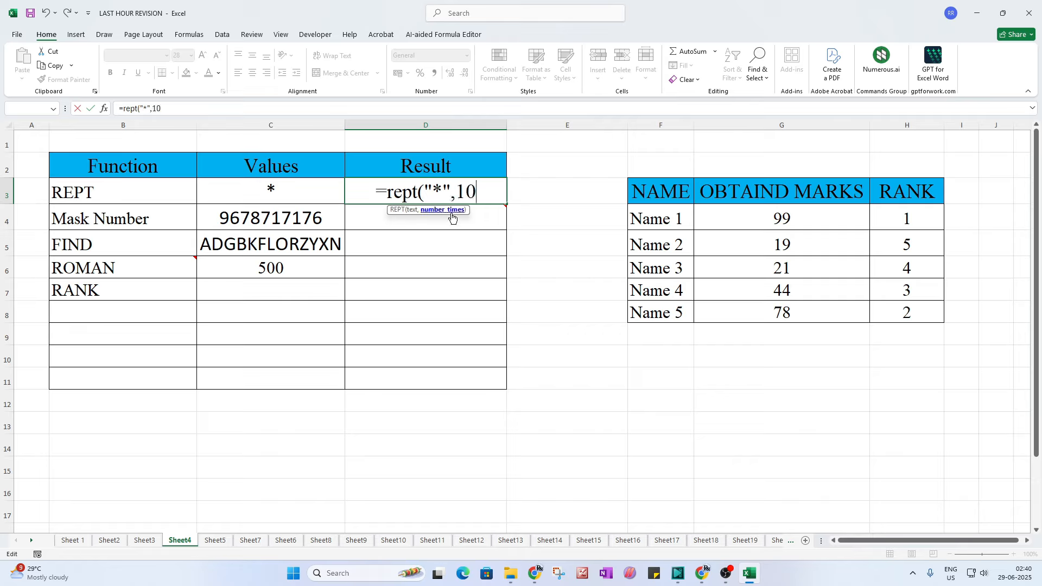
type(")")
key("Return")
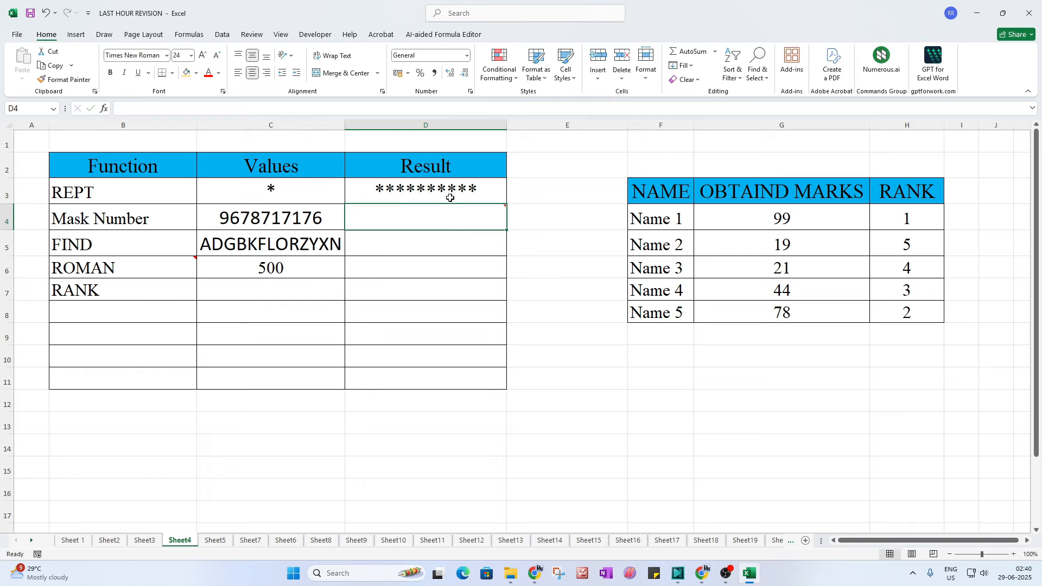
left_click(450, 198)
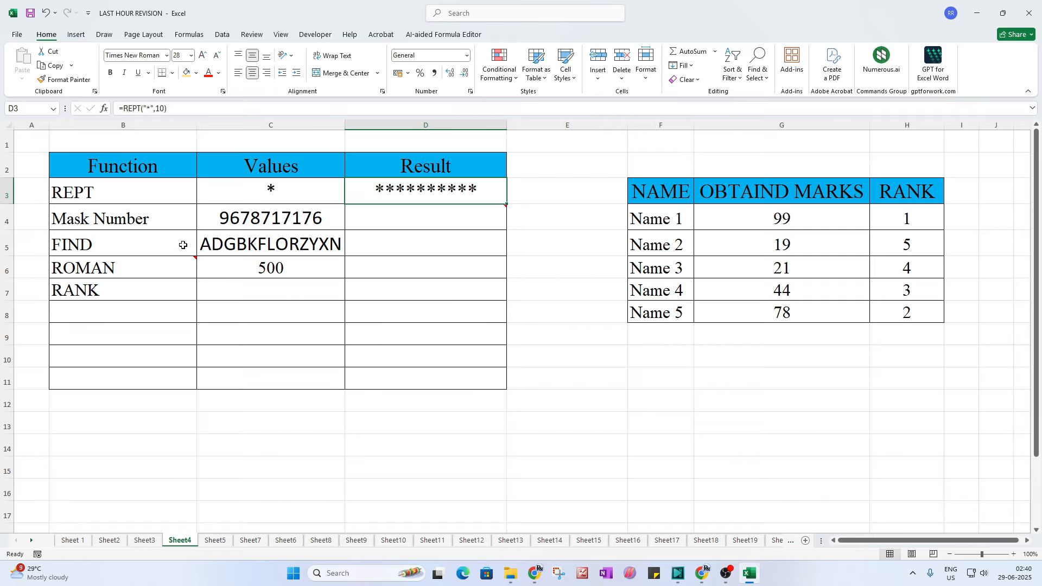
left_click(259, 224)
left_click(141, 220)
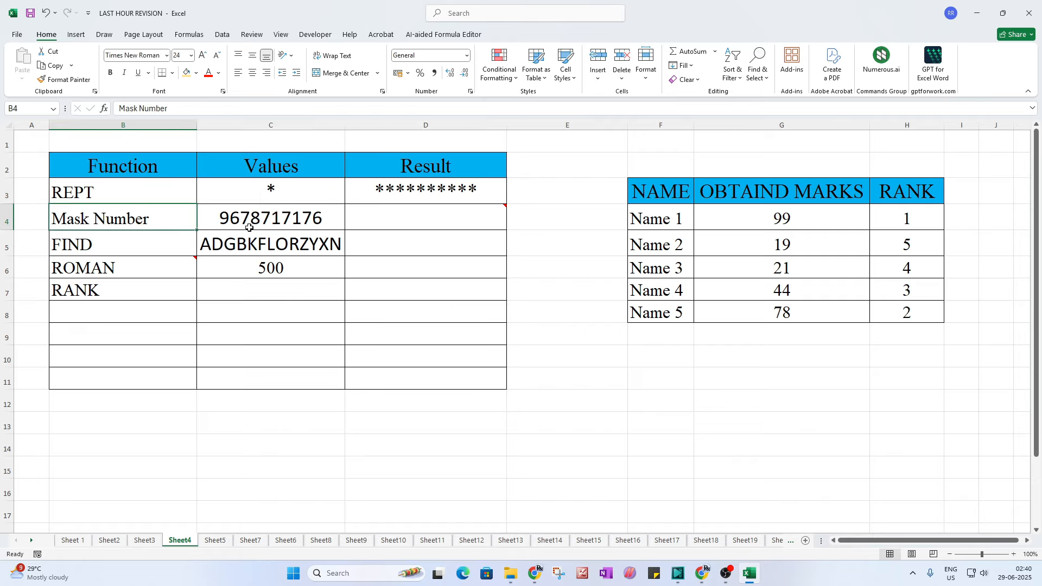
left_click(250, 228)
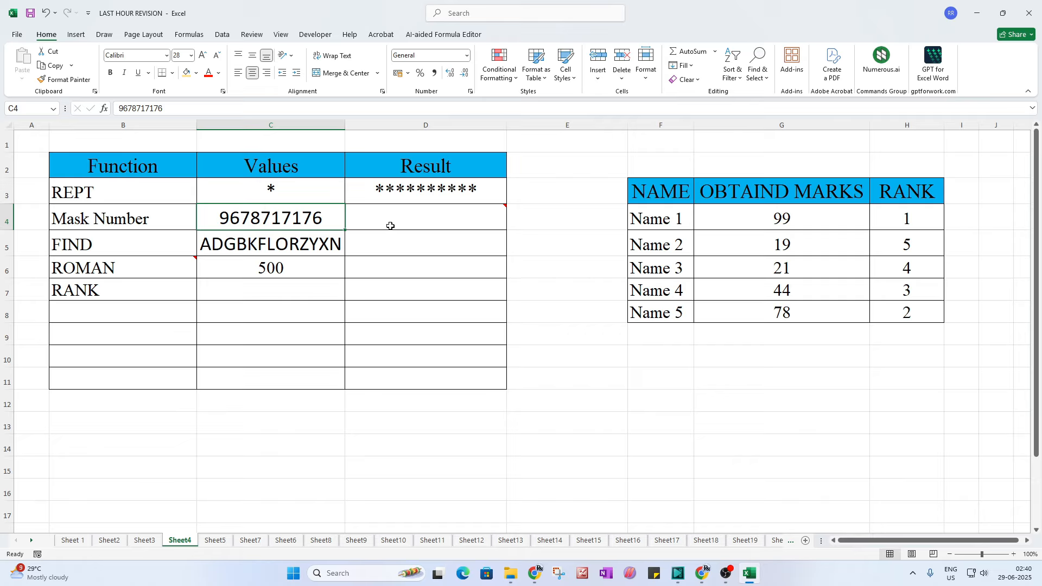
mouse_move(393, 227)
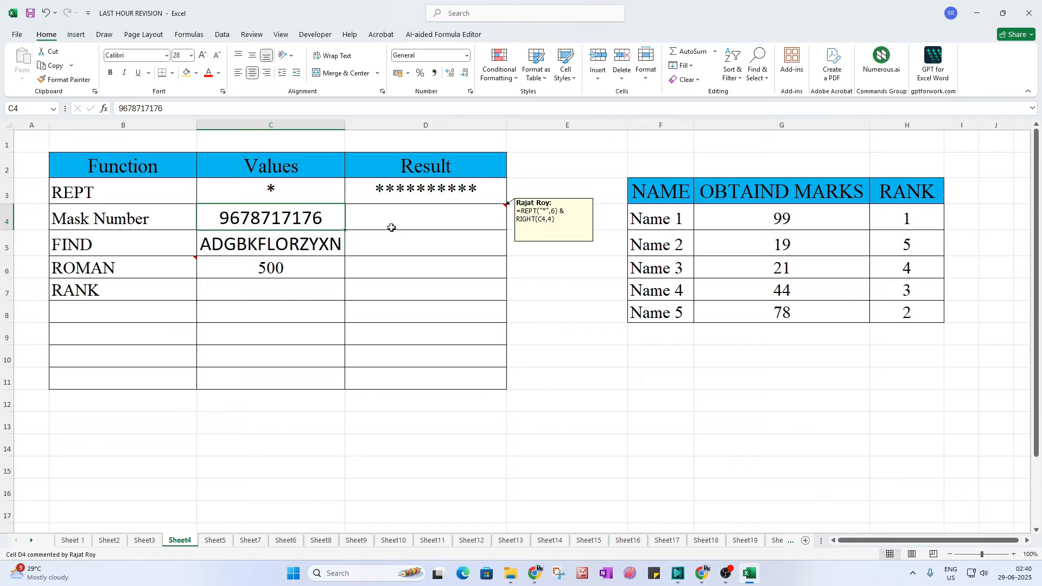
left_click(392, 228)
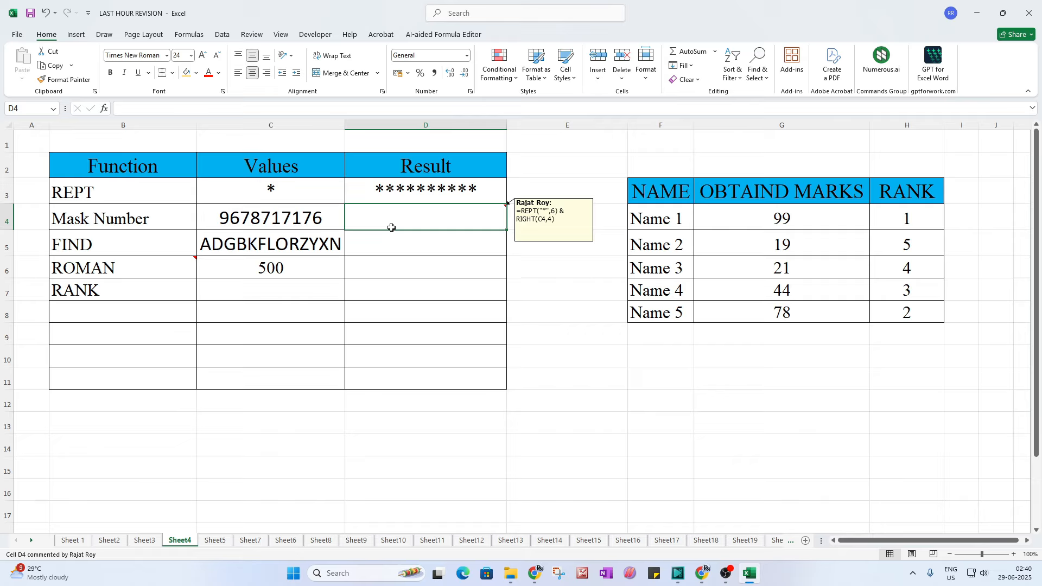
Step: Copy the masking formula text from D4's comment
right_click(494, 218)
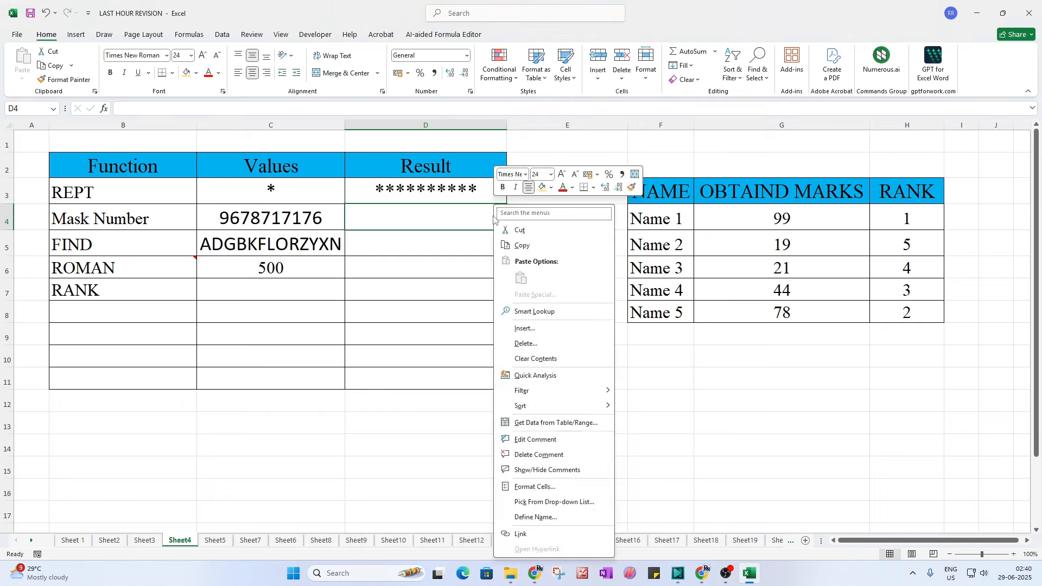
left_click(529, 439)
left_click_drag(593, 235, 525, 212)
key("ctrl+c")
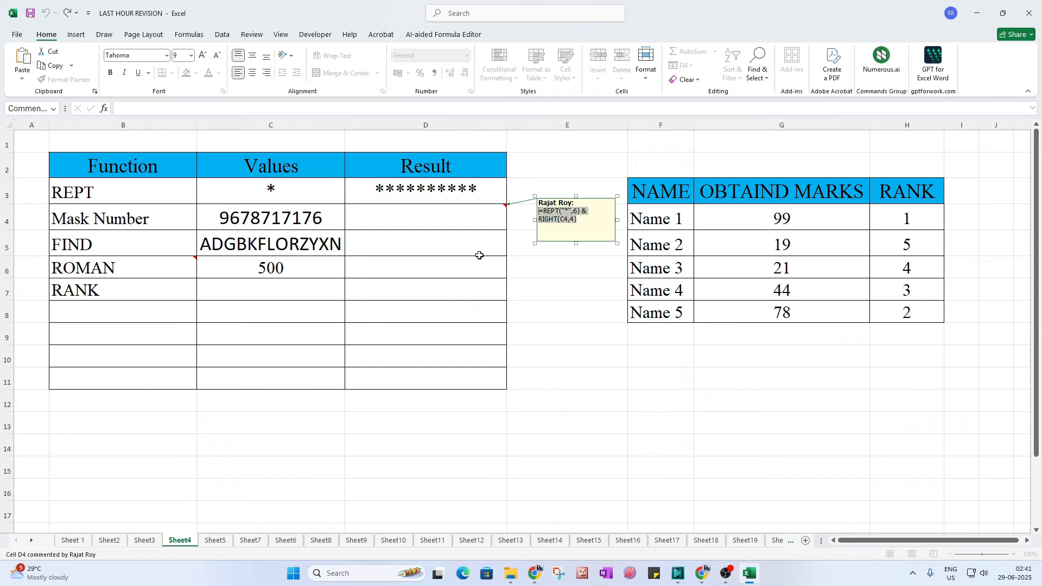
double_click(428, 215)
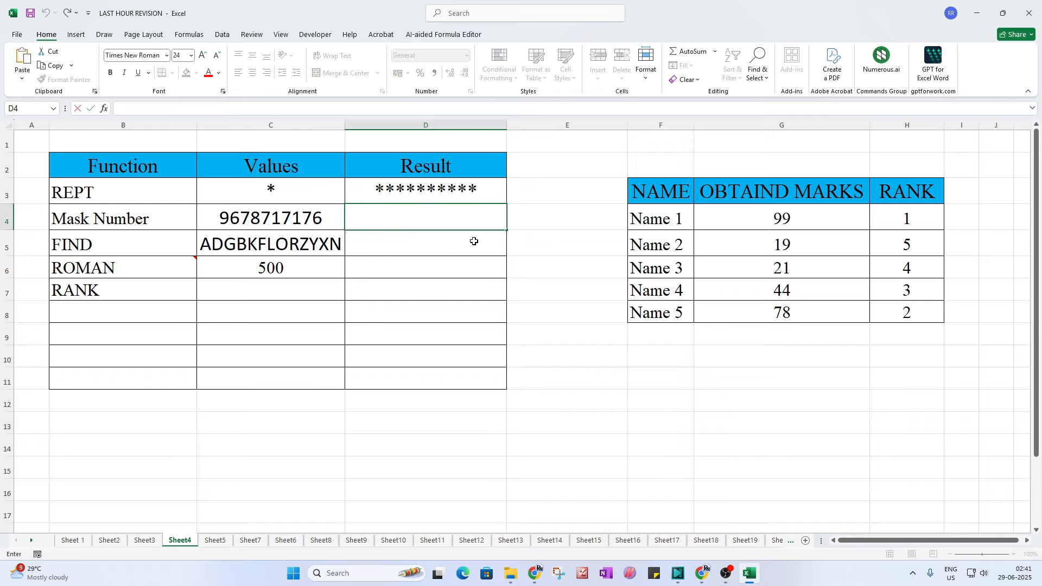
key("ctrl+v")
key("Escape")
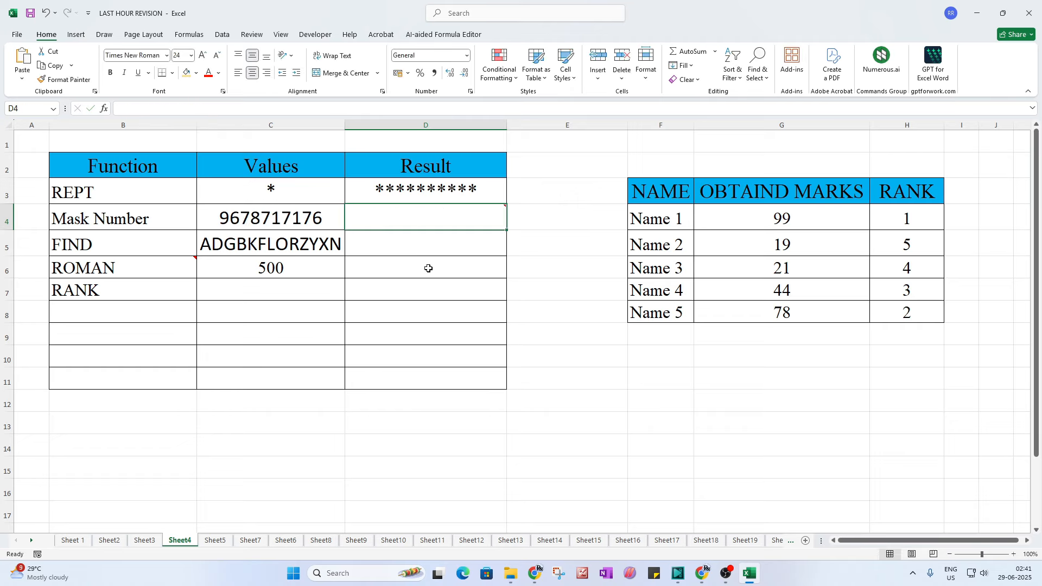
Step: Paste it into C13 as plain text REPT("*",6) & RIGHT(C4,4), without the equals sign
left_click(256, 220)
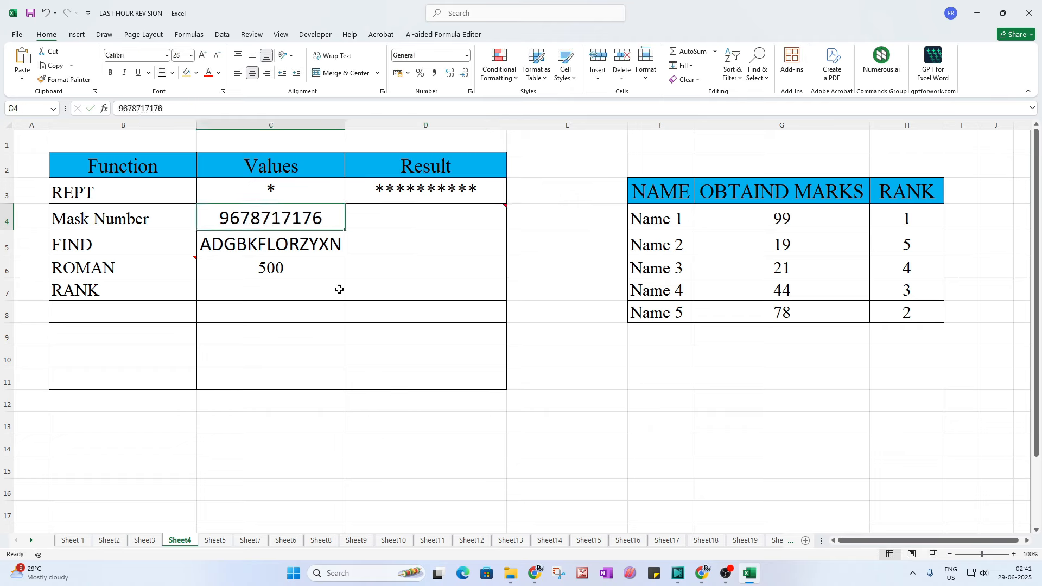
left_click(283, 441)
double_click(332, 431)
key("ctrl+v")
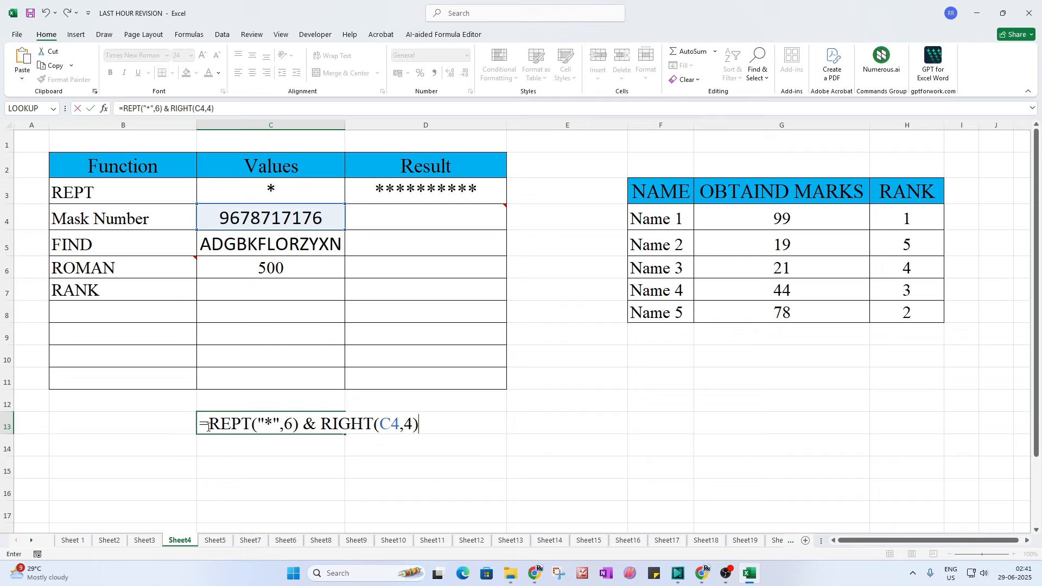
left_click_drag(211, 424, 168, 423)
key("Delete")
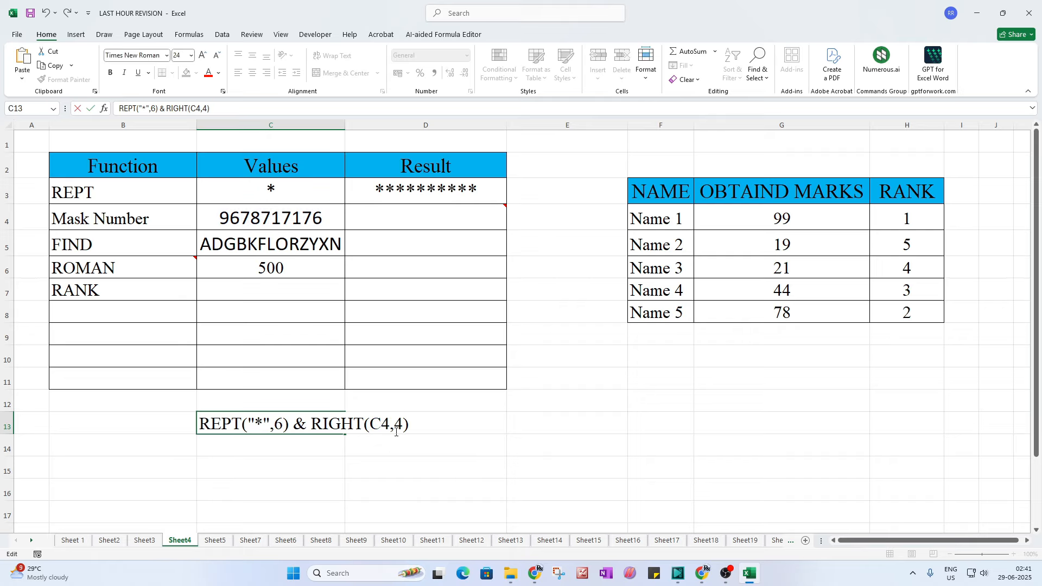
left_click(399, 216)
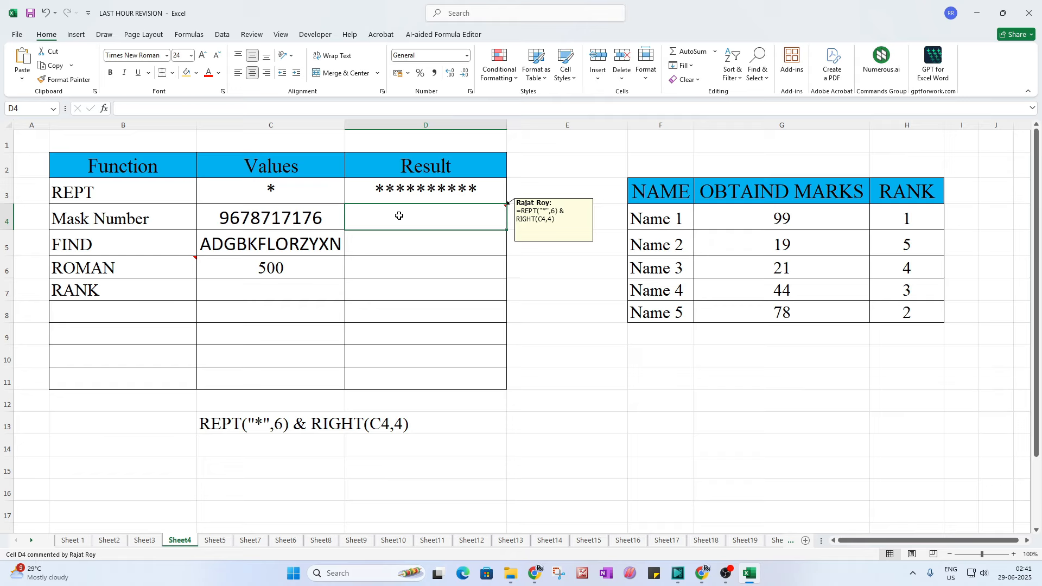
Step: Enter =REPT("*",6) & RIGHT(C4,4) in D4 to show ******7176
type("=")
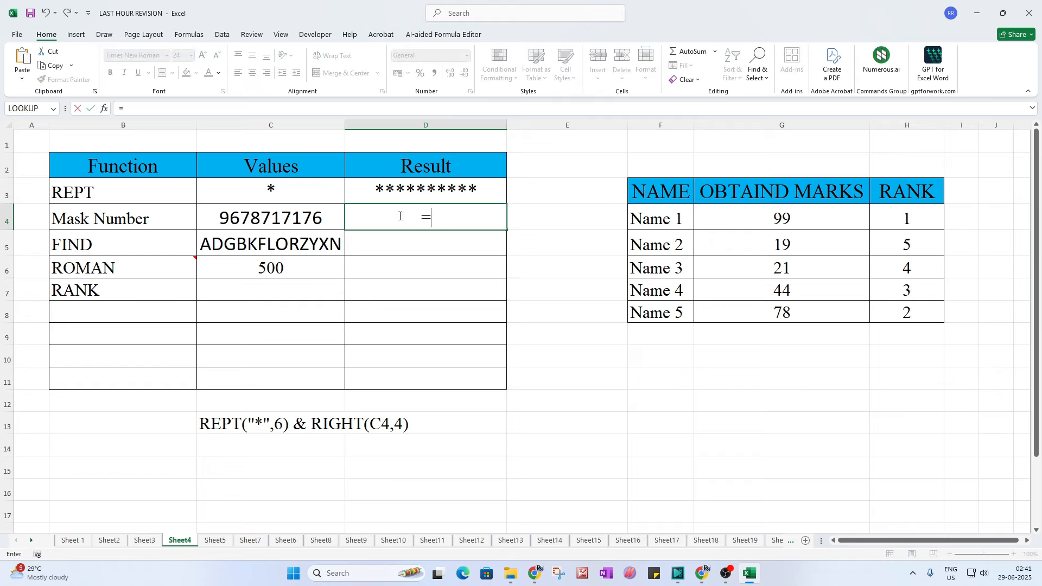
type("rept")
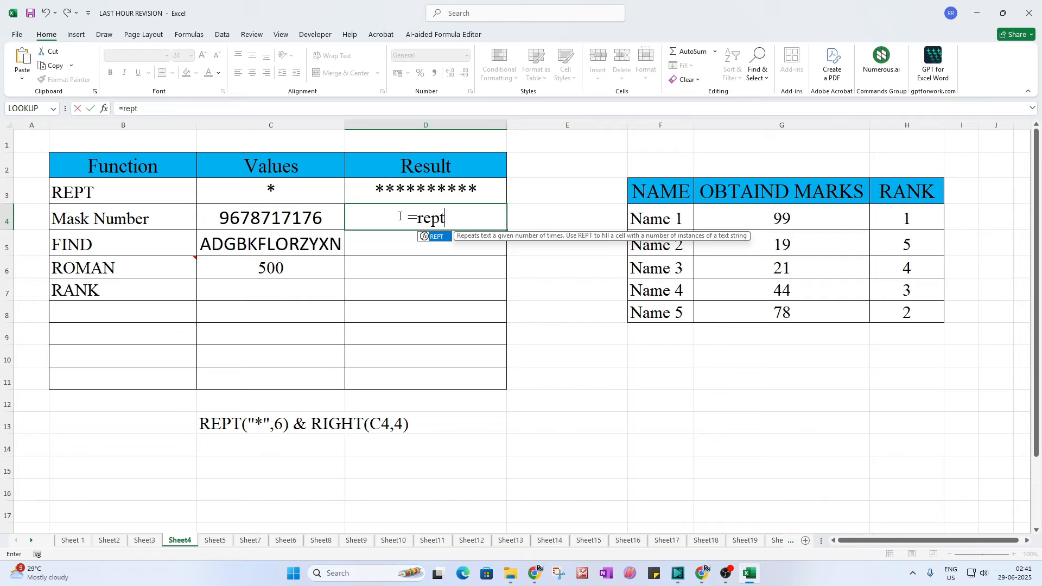
type("(")
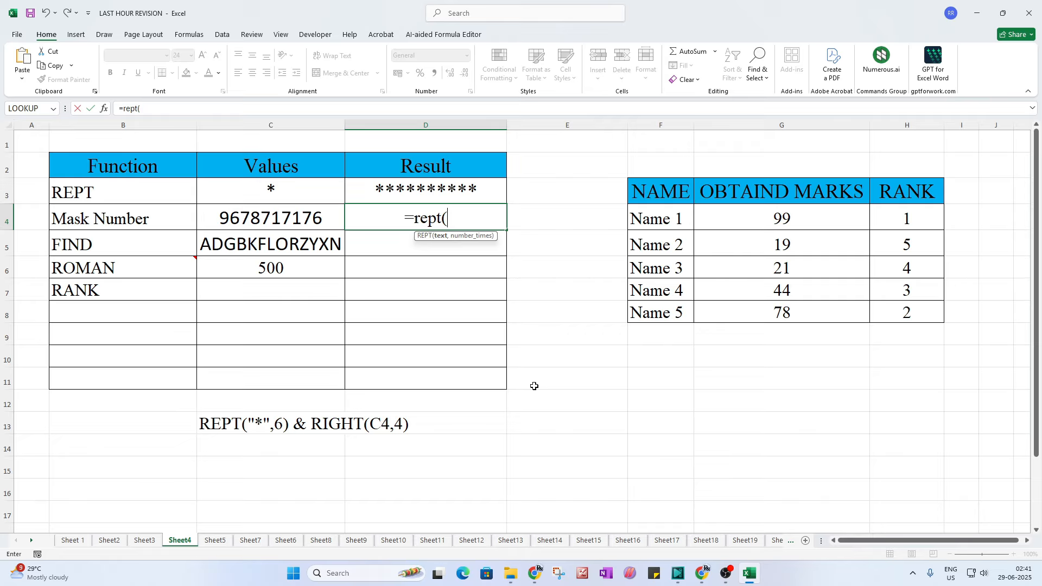
type("\"*")
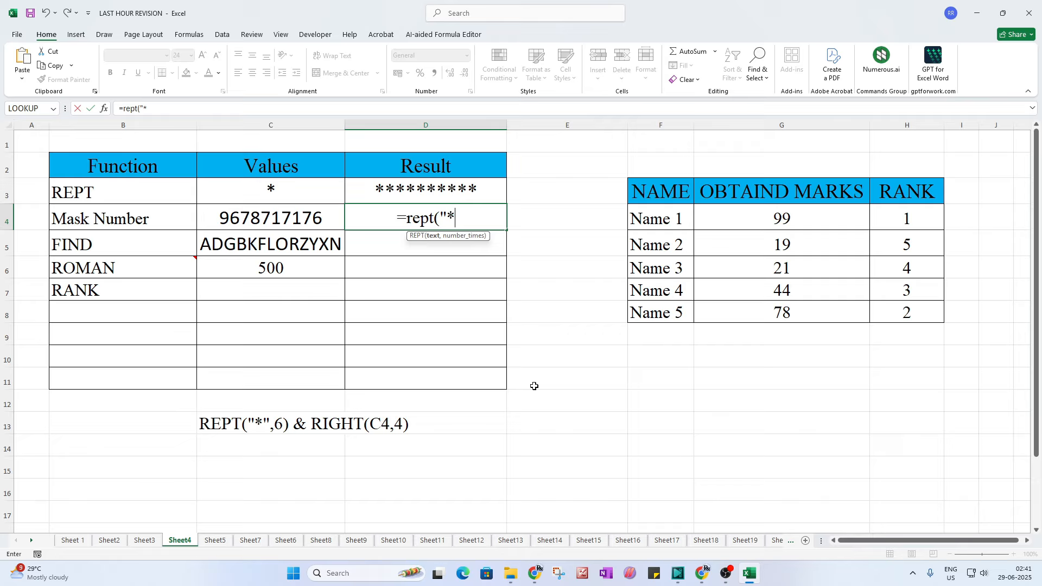
type("\"")
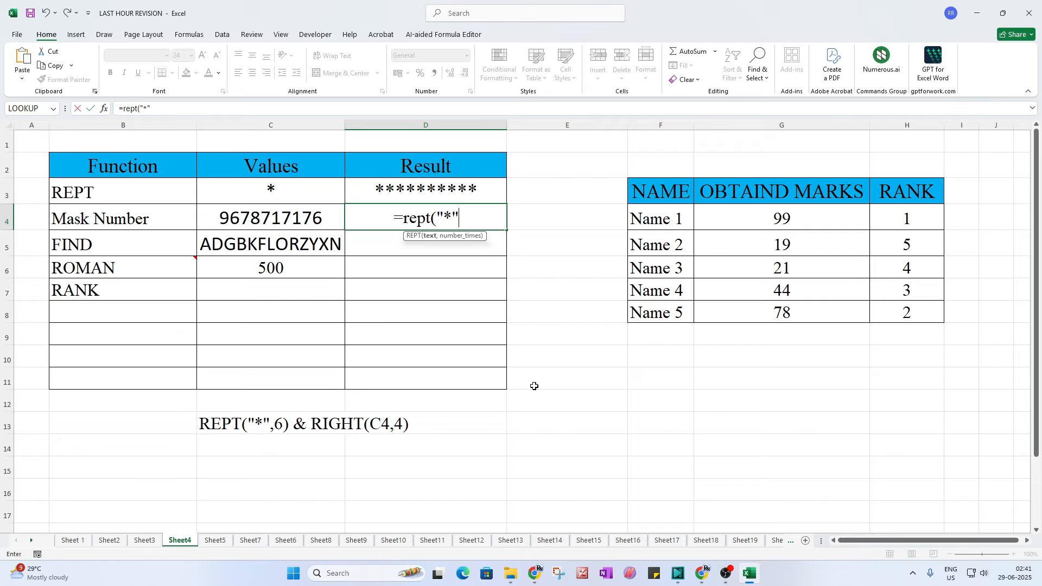
type(",")
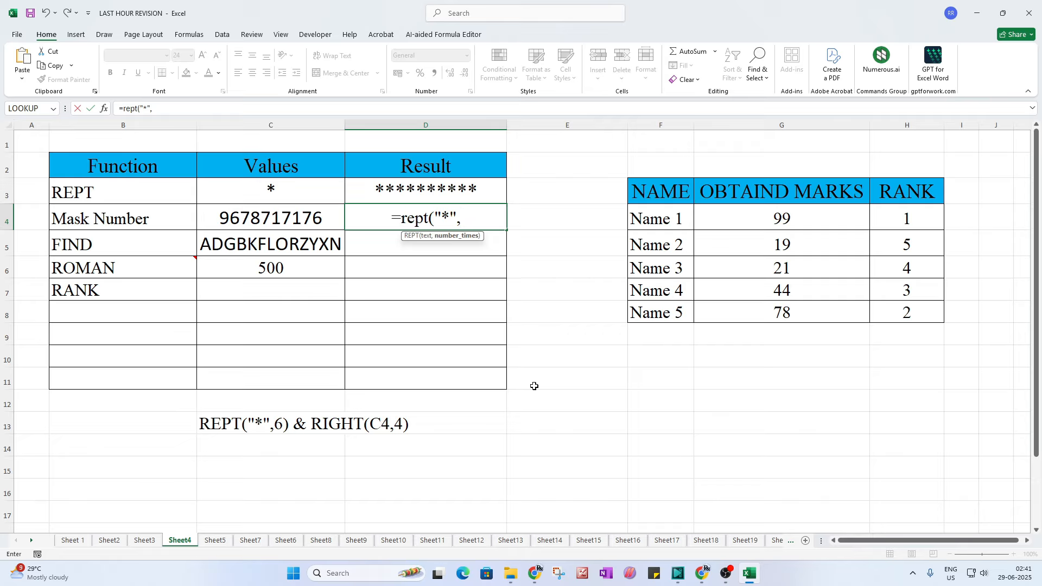
type("6")
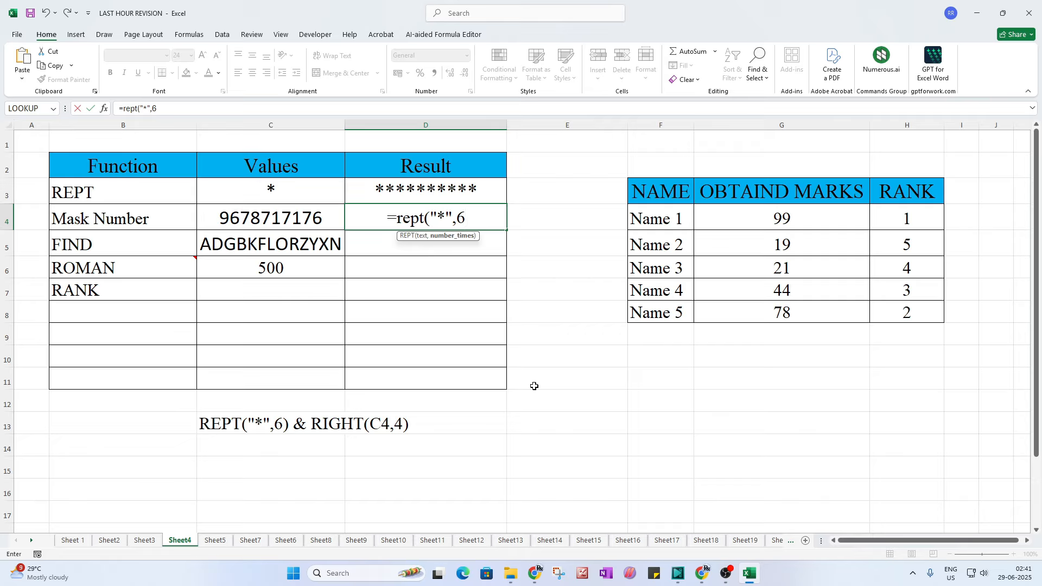
type(")")
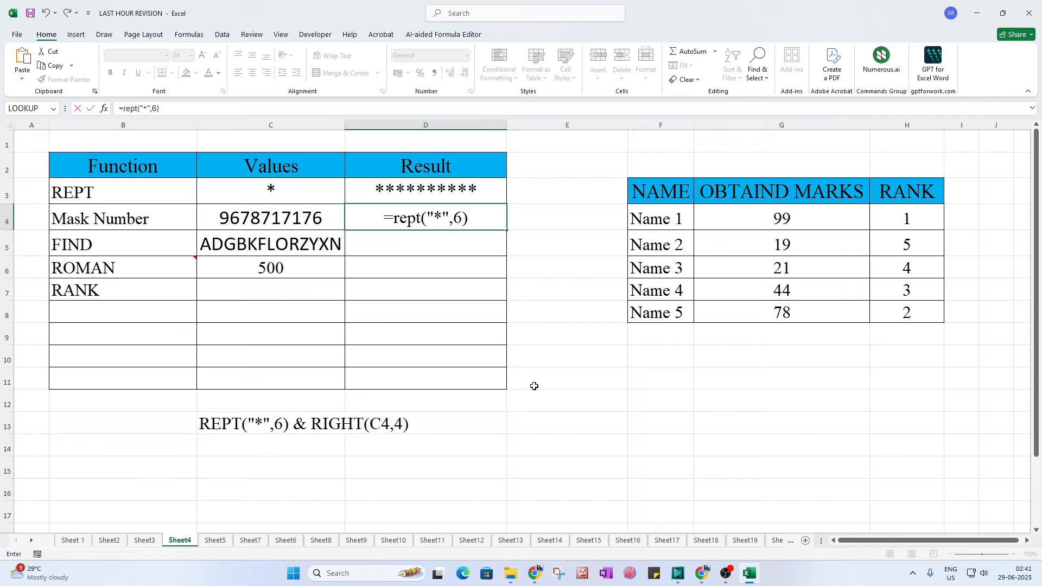
type(" &")
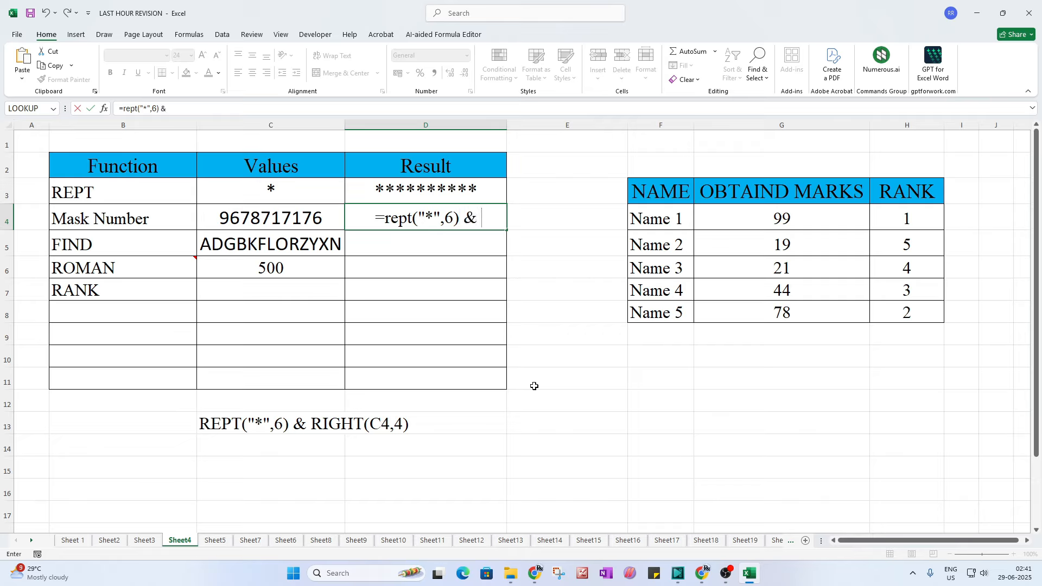
type(" r")
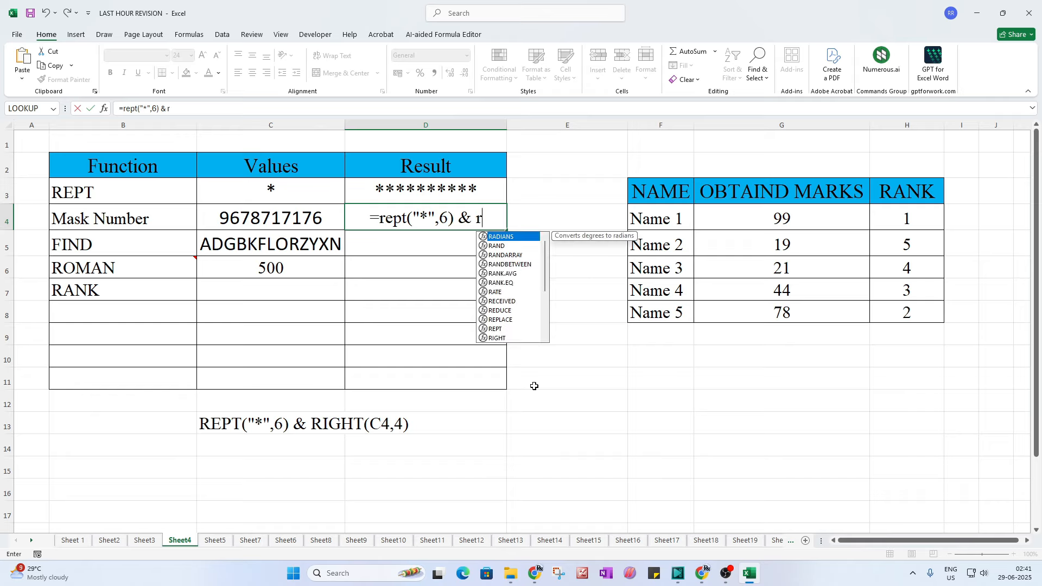
type("ight(")
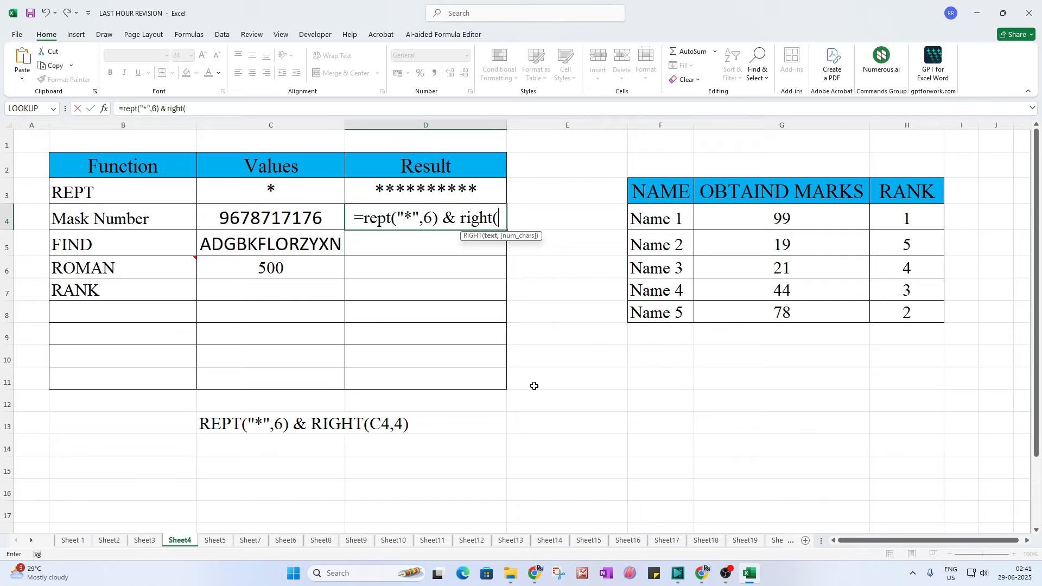
left_click(297, 225)
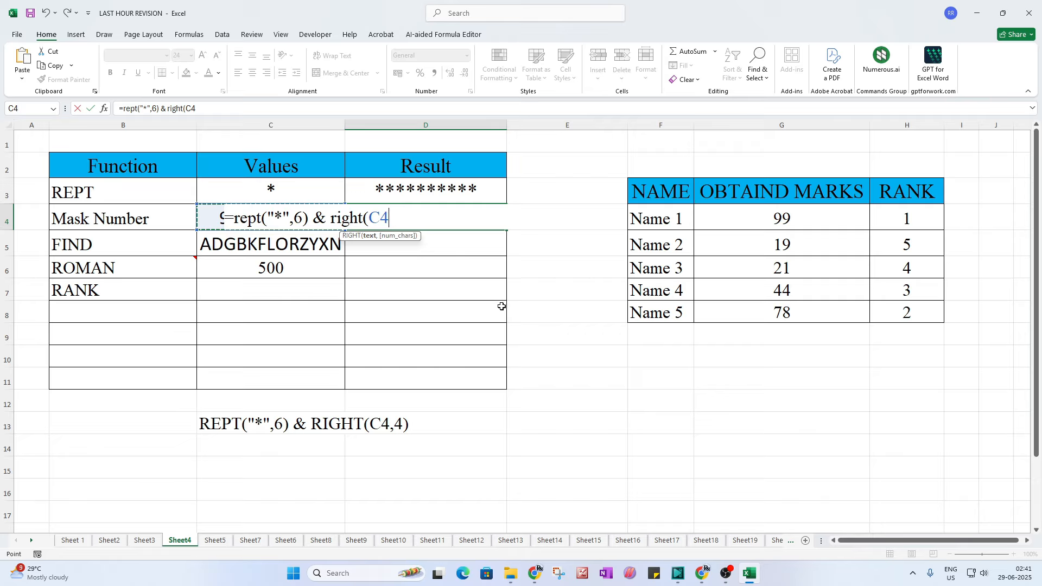
type(",")
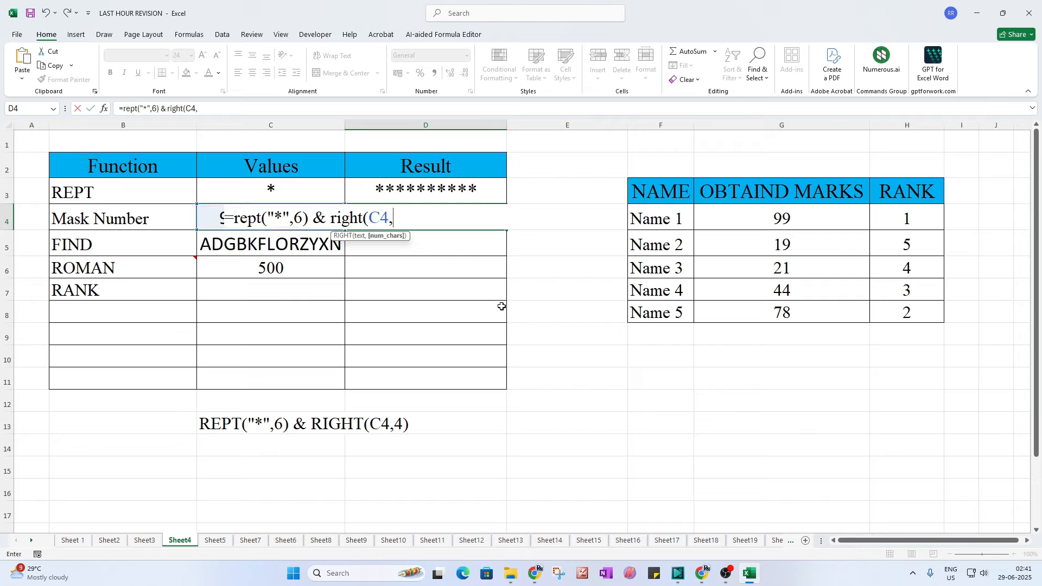
type("4)")
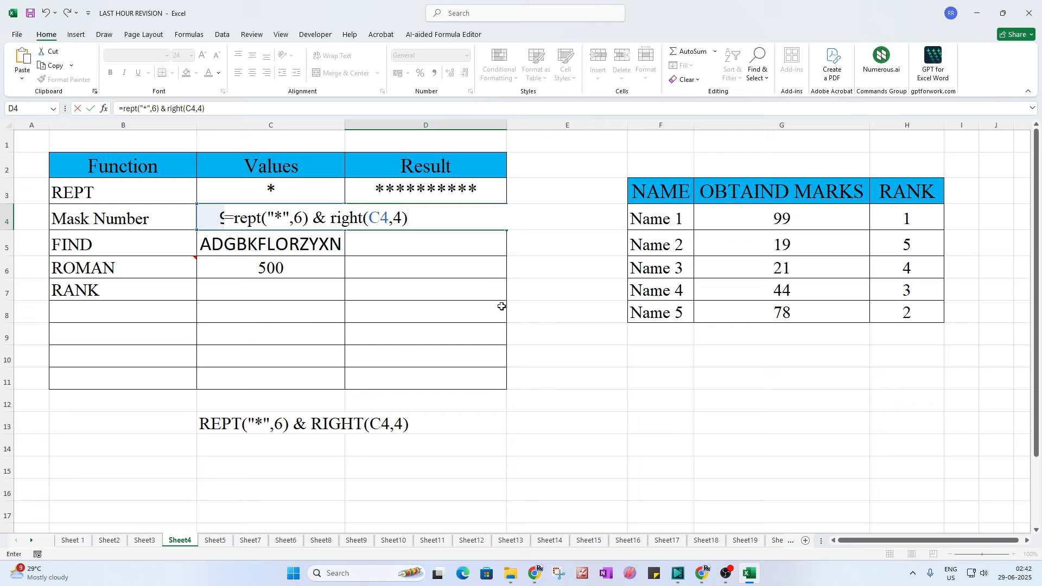
key("Return")
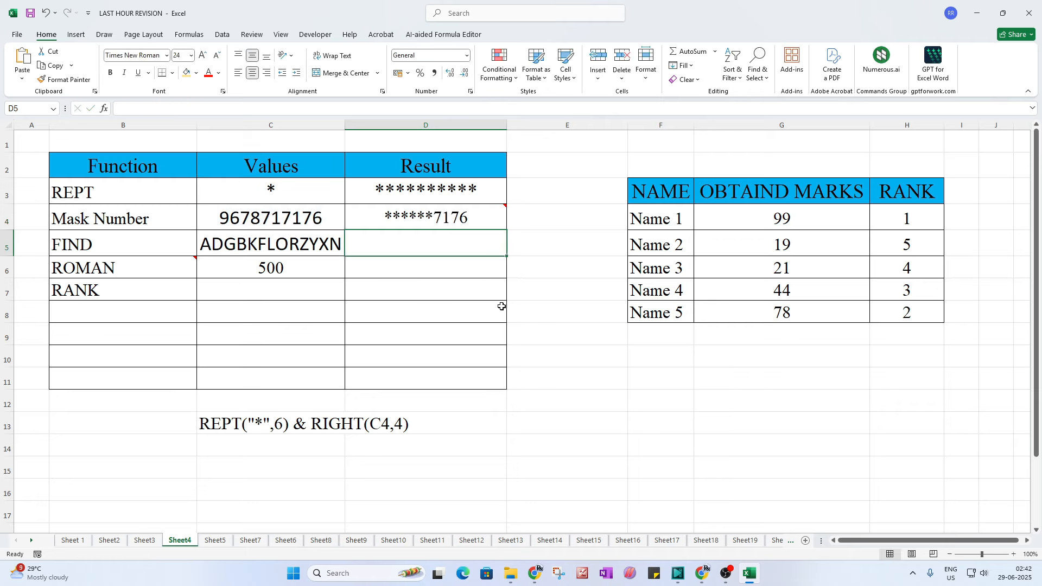
Step: Widen column C to fit the FIND sample text ADGBKFLORZYXN
left_click(428, 219)
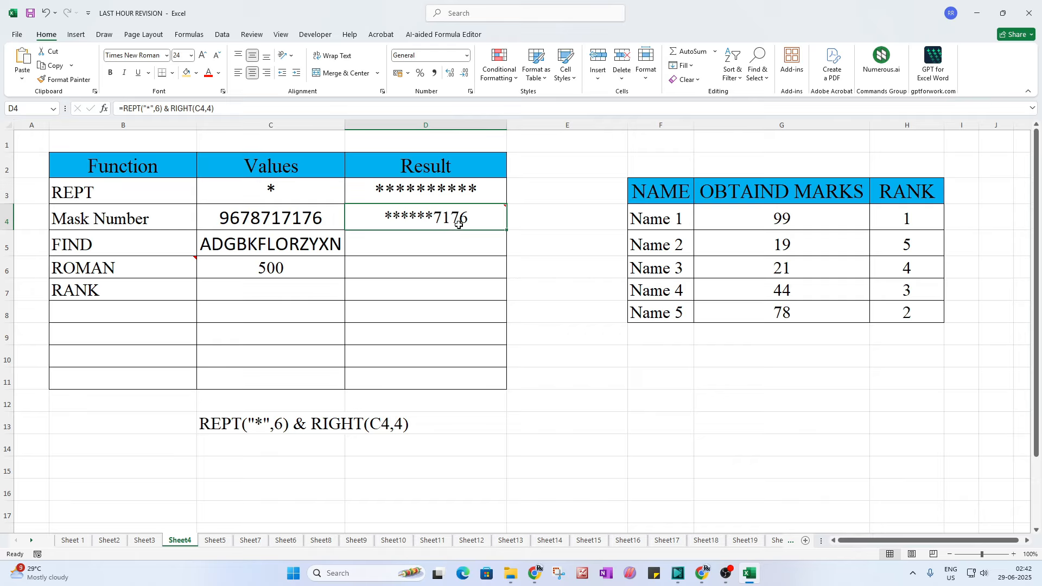
mouse_move(459, 224)
left_click(124, 248)
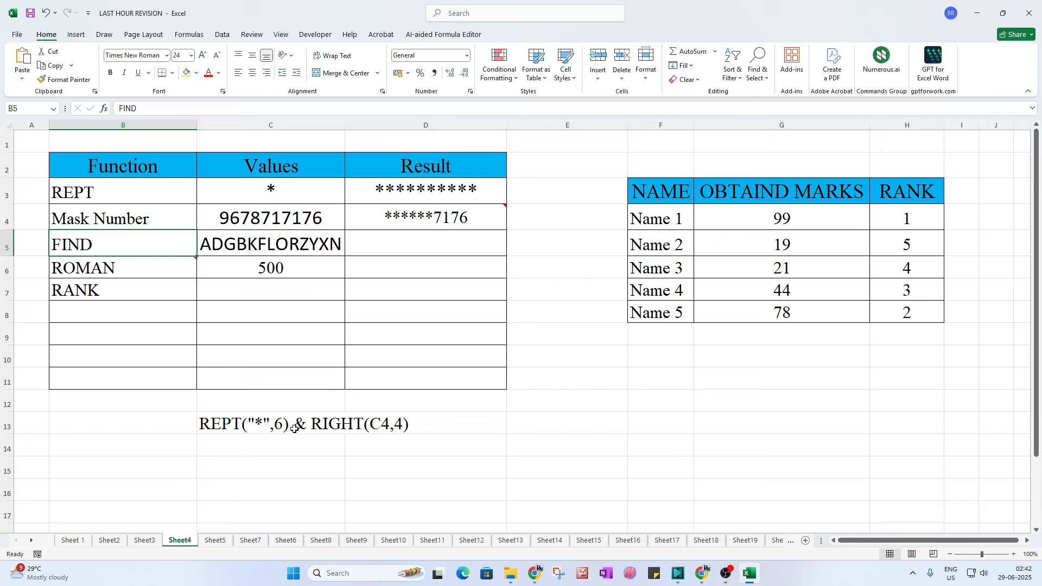
left_click(215, 241)
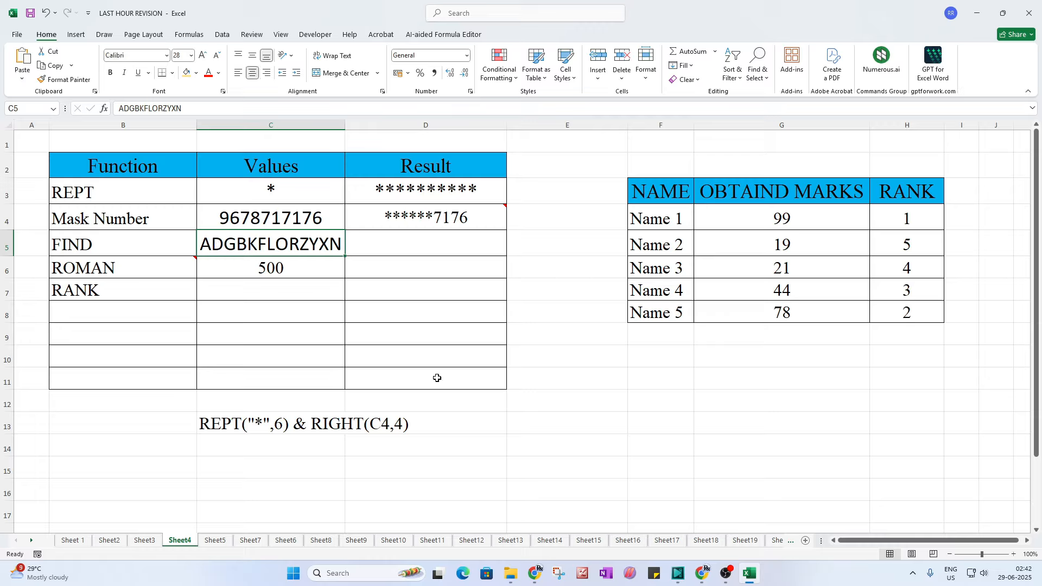
left_click(346, 132)
left_click_drag(346, 130, 373, 130)
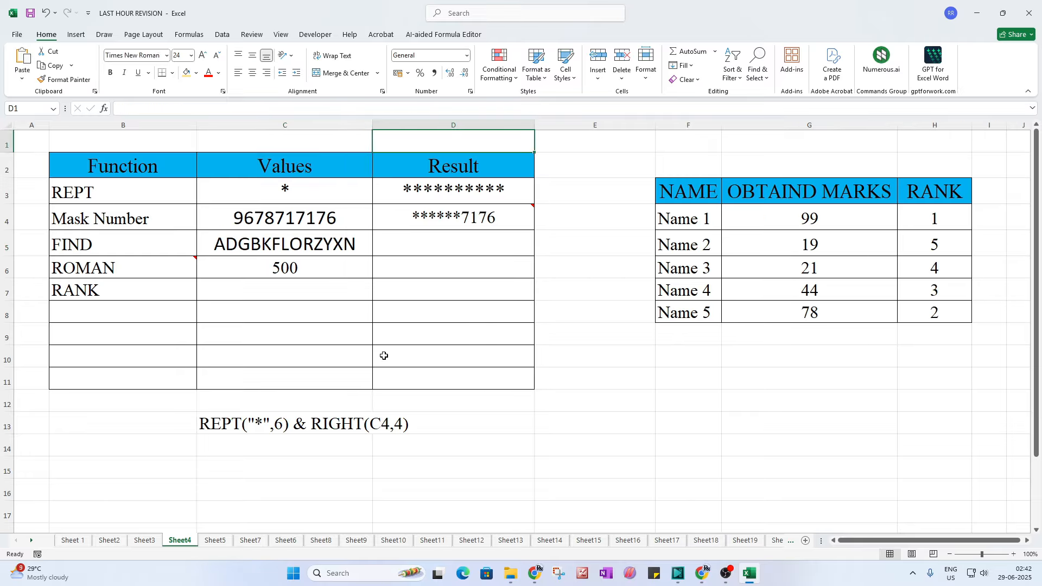
left_click(226, 247)
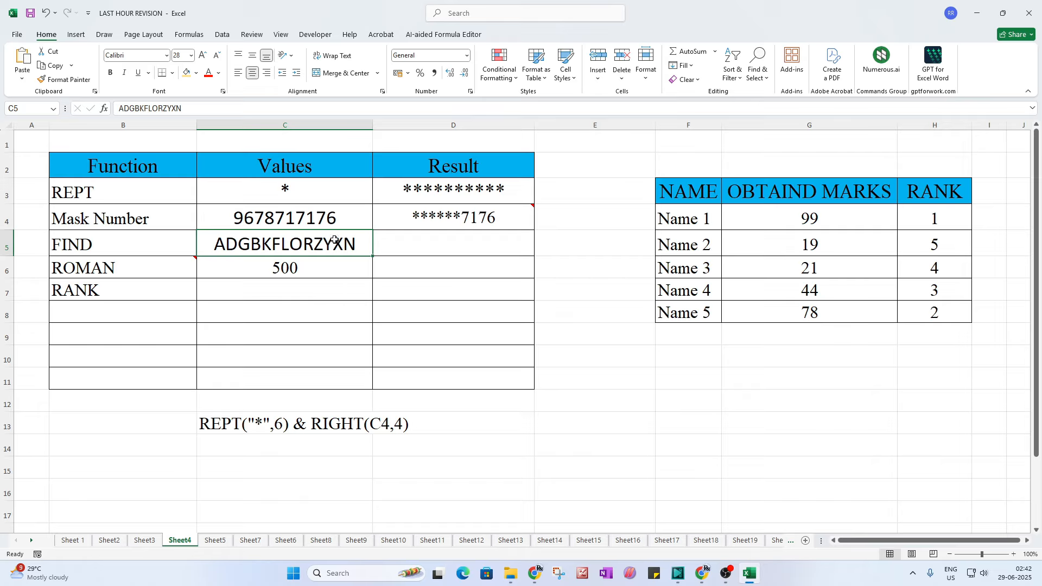
left_click(338, 267)
left_click(261, 250)
left_click(411, 250)
left_click(585, 246)
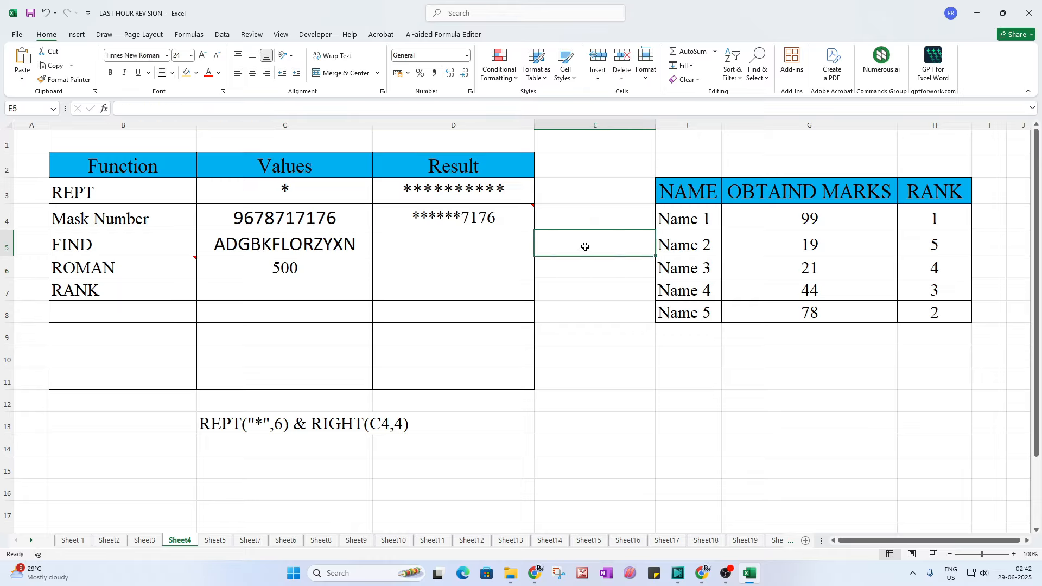
Step: Type the letter o in E5 and enlarge it with three font-size increases
type("o")
left_click(586, 288)
left_click(583, 246)
left_click(202, 55)
left_click(203, 55)
left_click(202, 55)
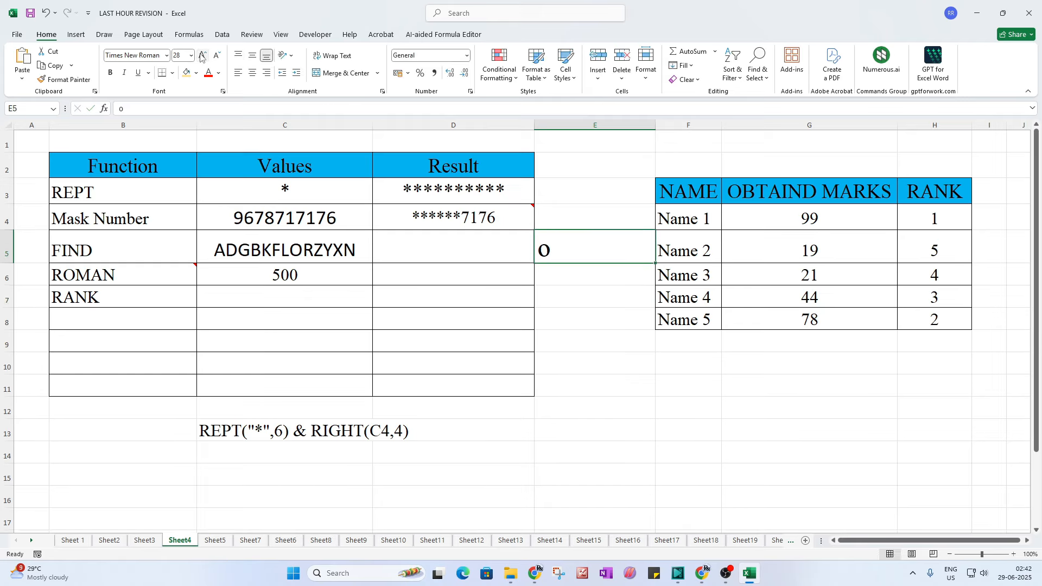
left_click(202, 55)
left_click(202, 54)
Step: Enter =FIND("o",C5) in D5 to locate the letter in C5's text
left_click(481, 274)
left_click(559, 374)
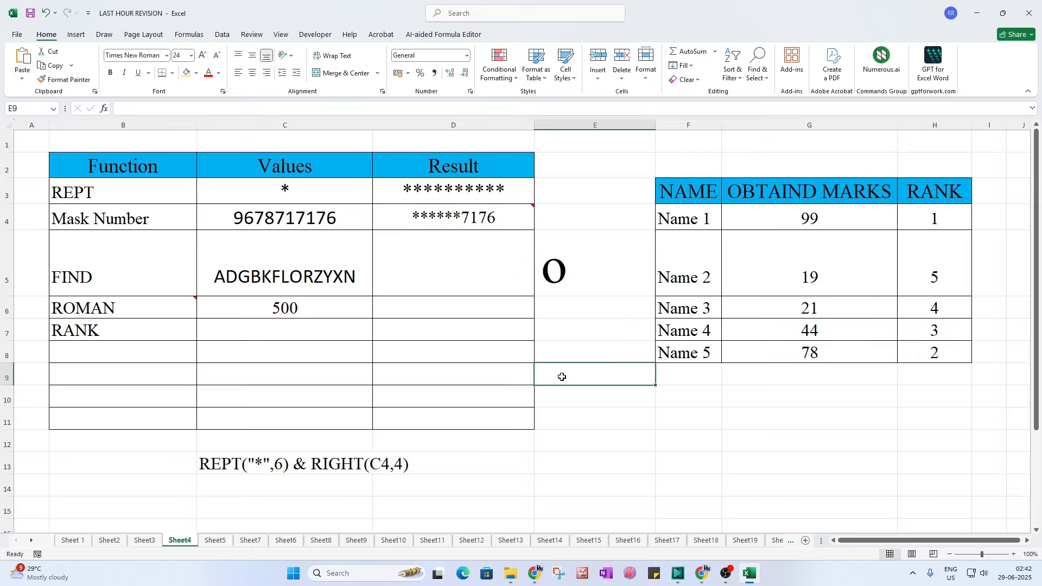
left_click(461, 276)
left_click(579, 396)
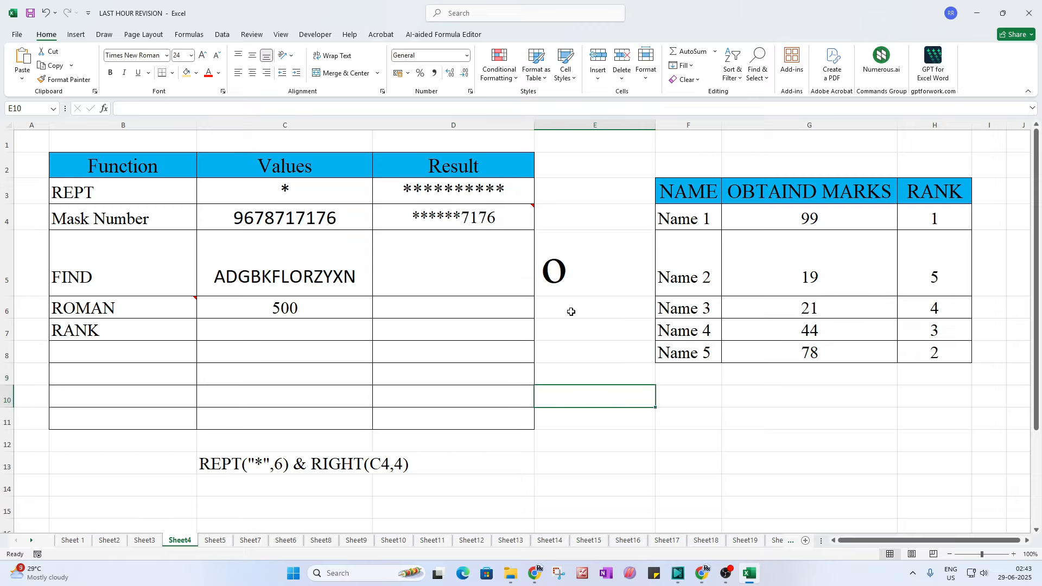
left_click(434, 270)
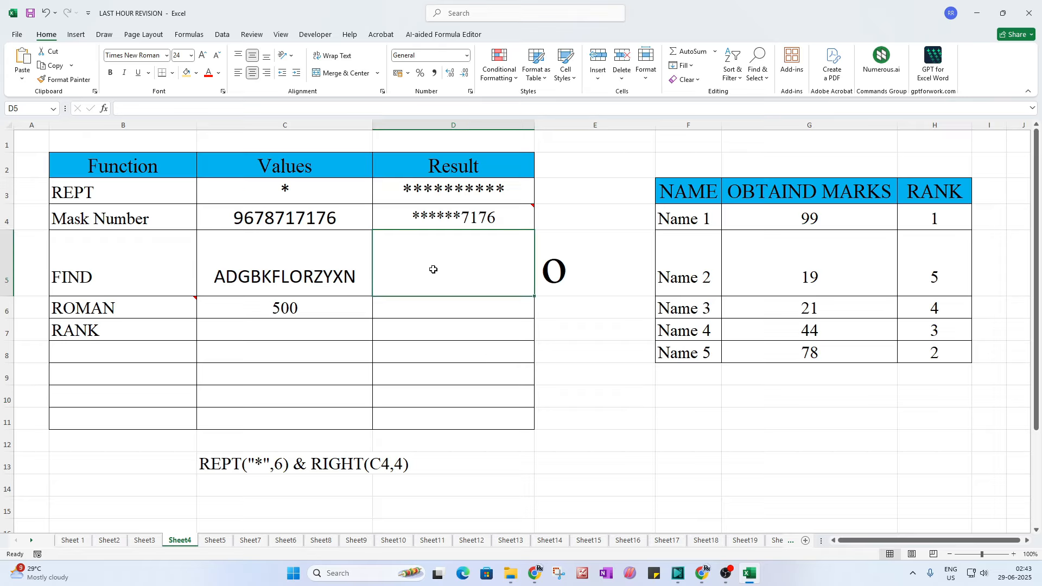
type("=")
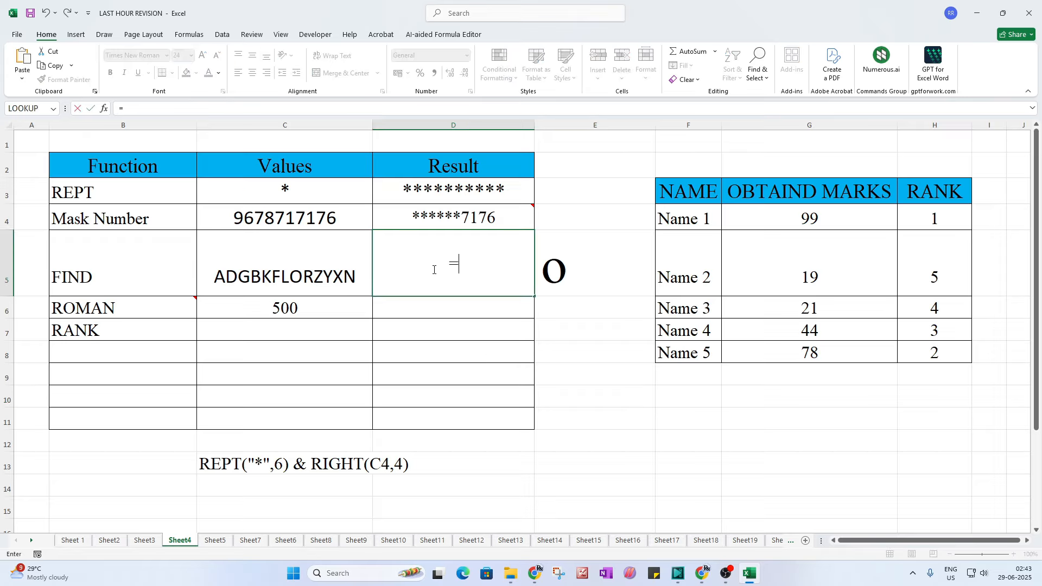
type("find(")
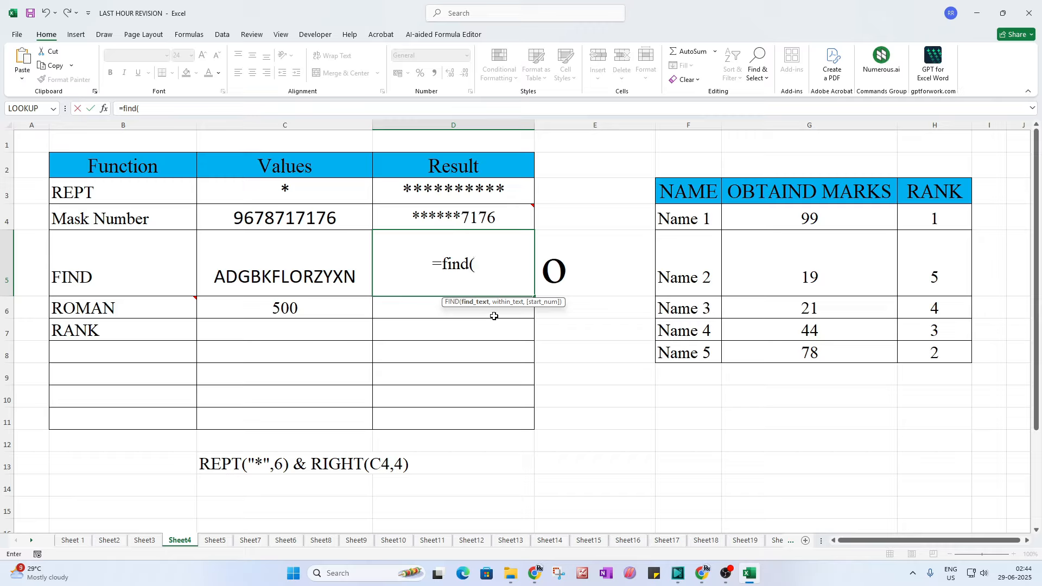
type("\"o")
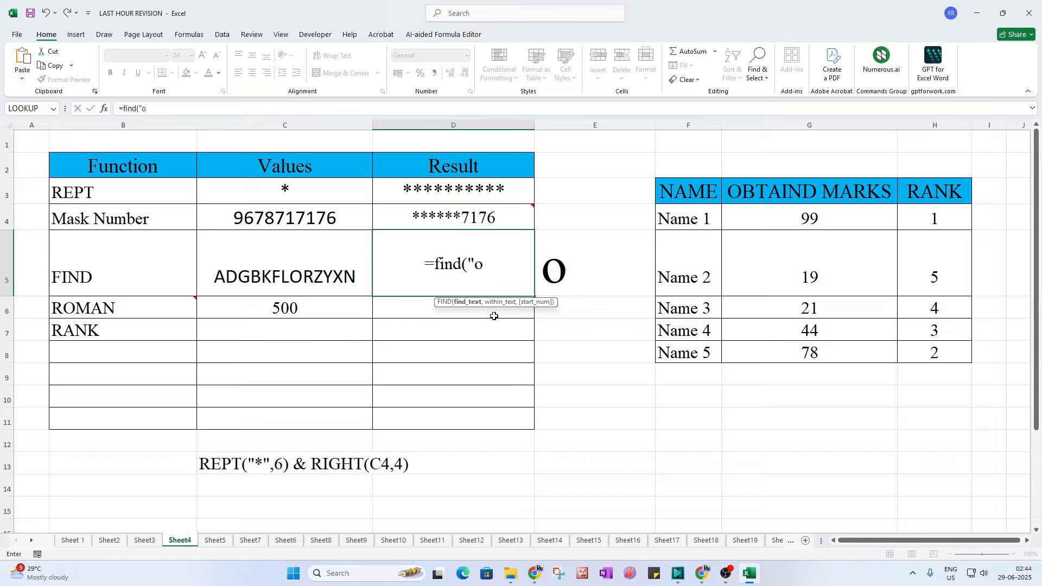
type("\"")
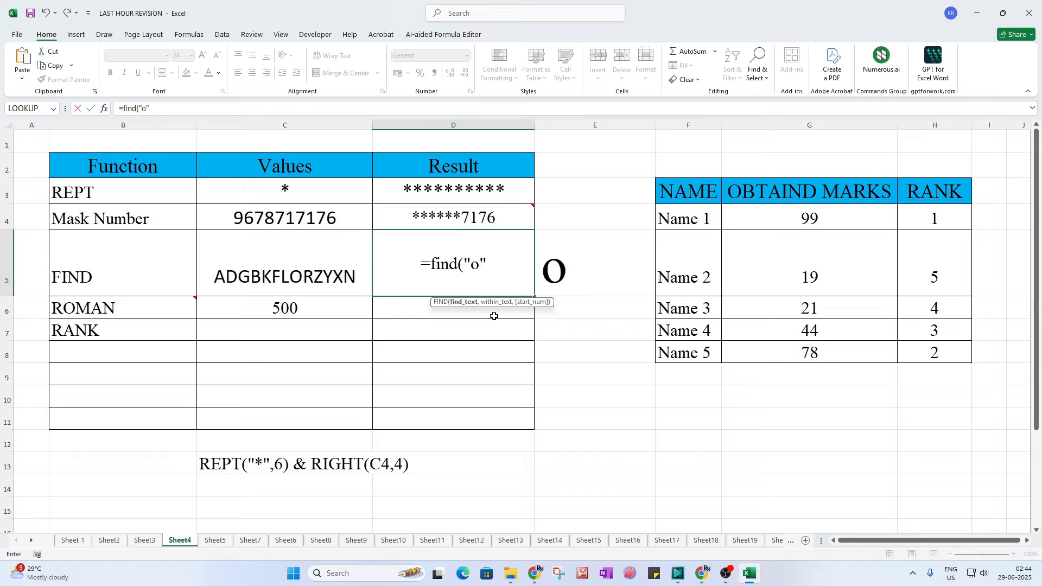
type(",")
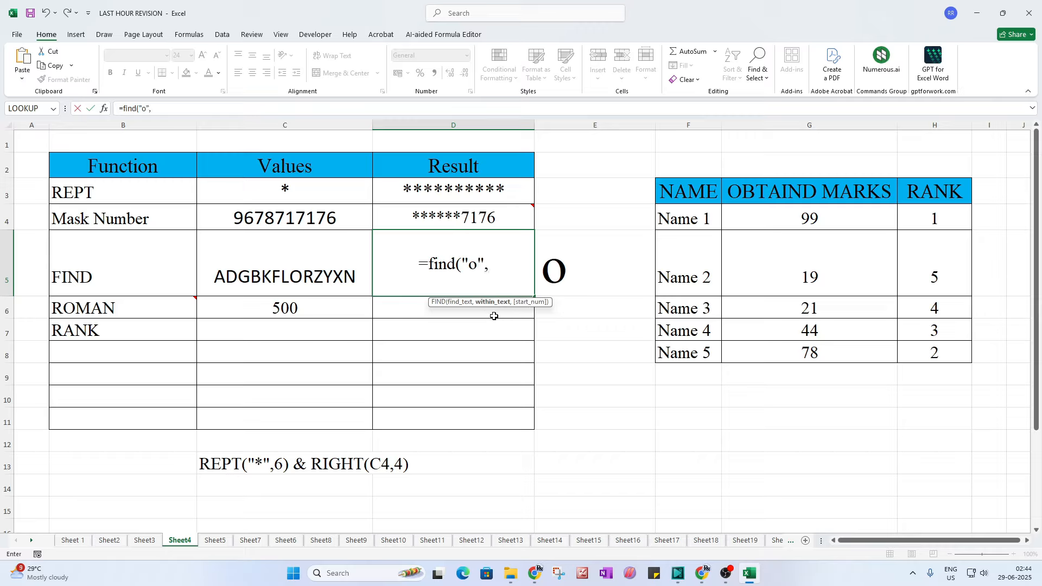
left_click(282, 278)
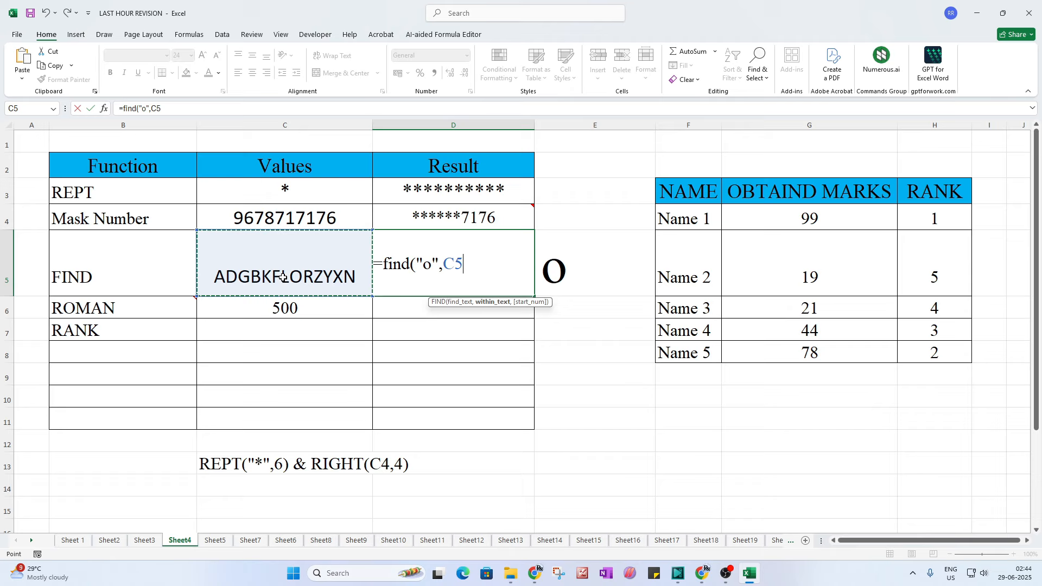
type(")")
key("Return")
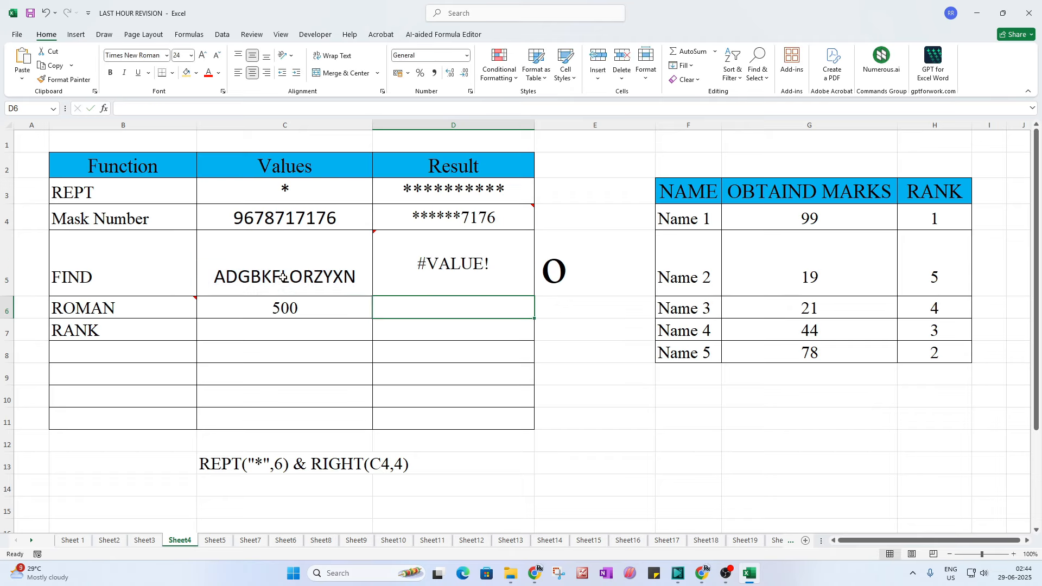
Step: Correct the formula to =FIND("O",C5) so D5 returns 8
double_click(467, 274)
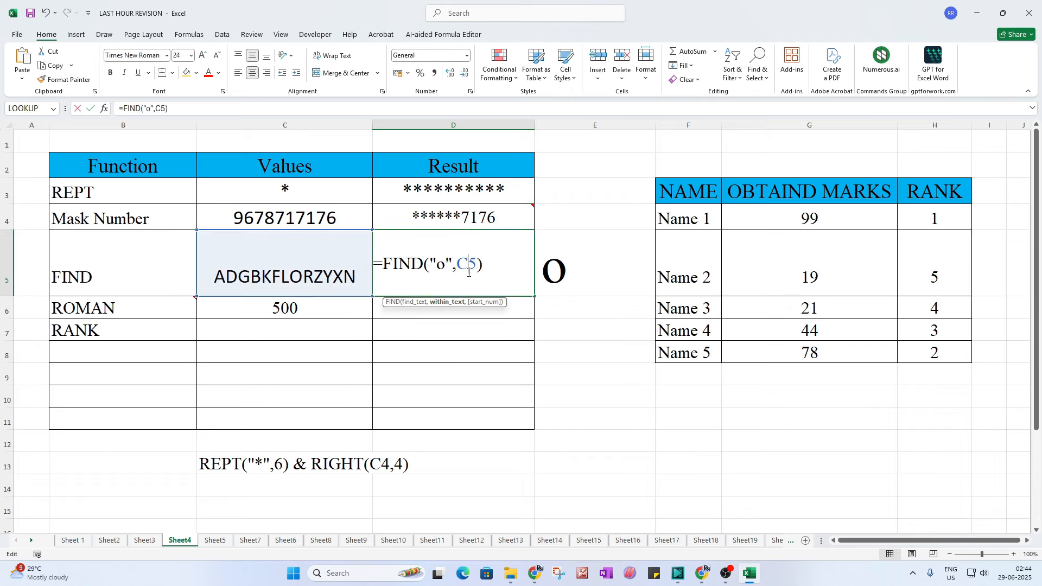
double_click(441, 267)
type("O")
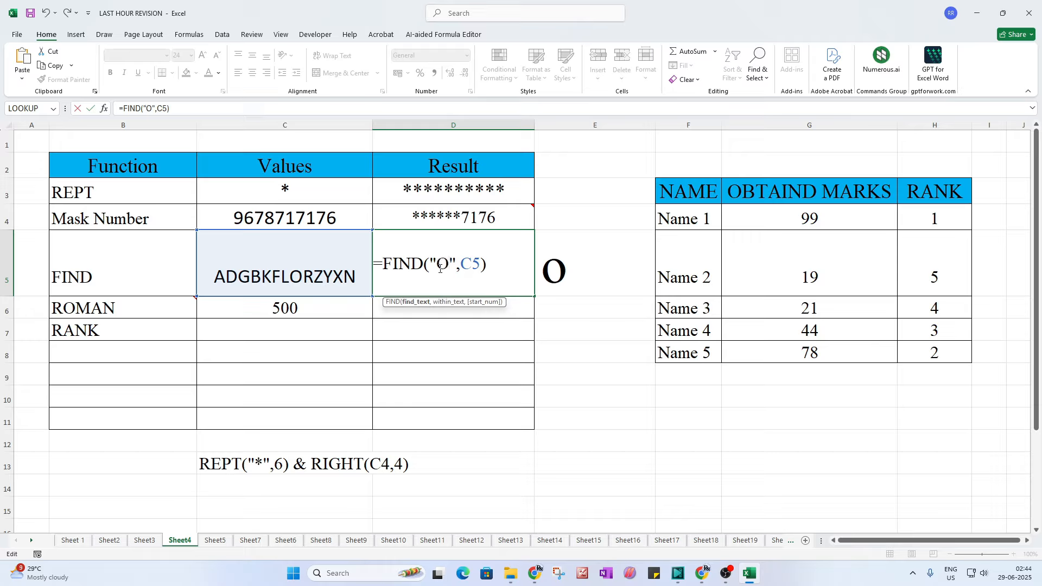
key("Return")
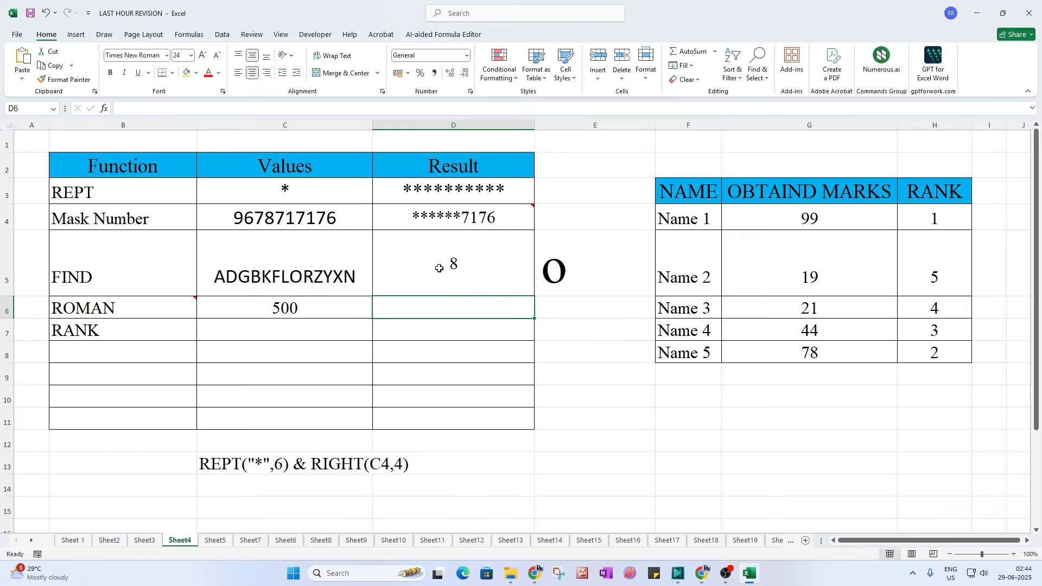
Step: Change the D5 formula to =FIND("D",C5) so it searches for D
left_click(467, 268)
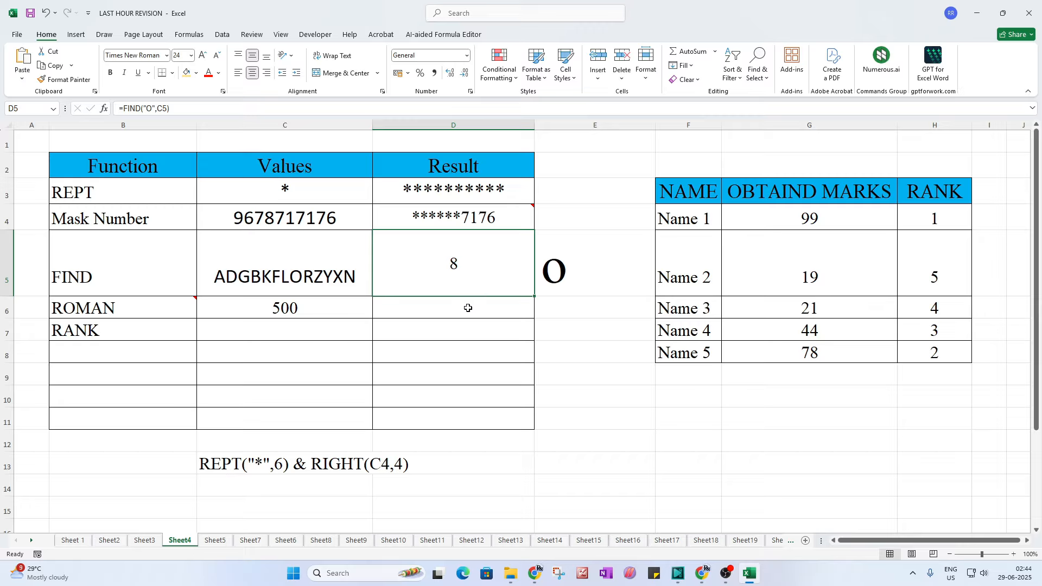
left_click(302, 280)
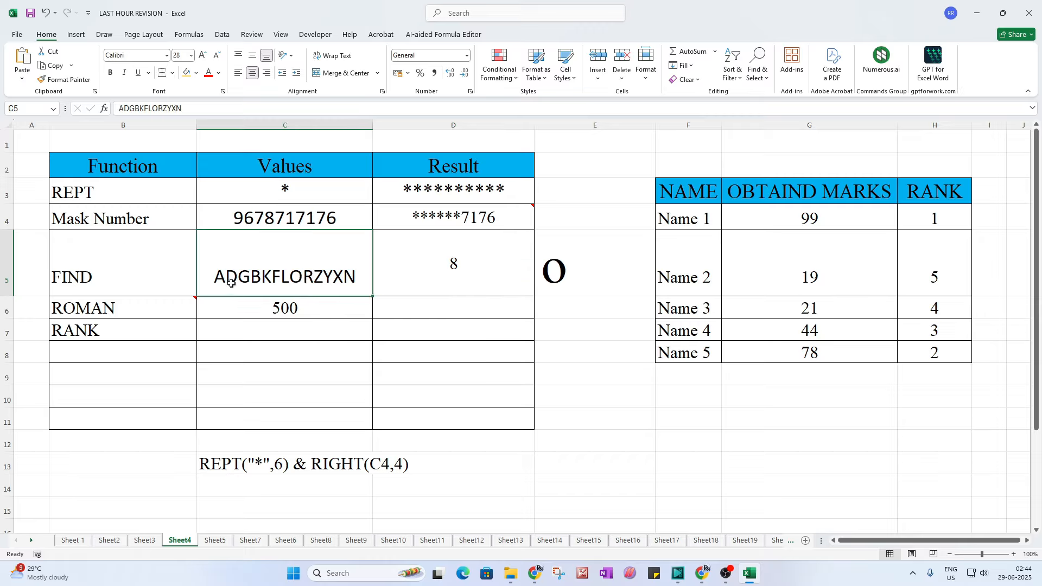
left_click(436, 279)
double_click(436, 279)
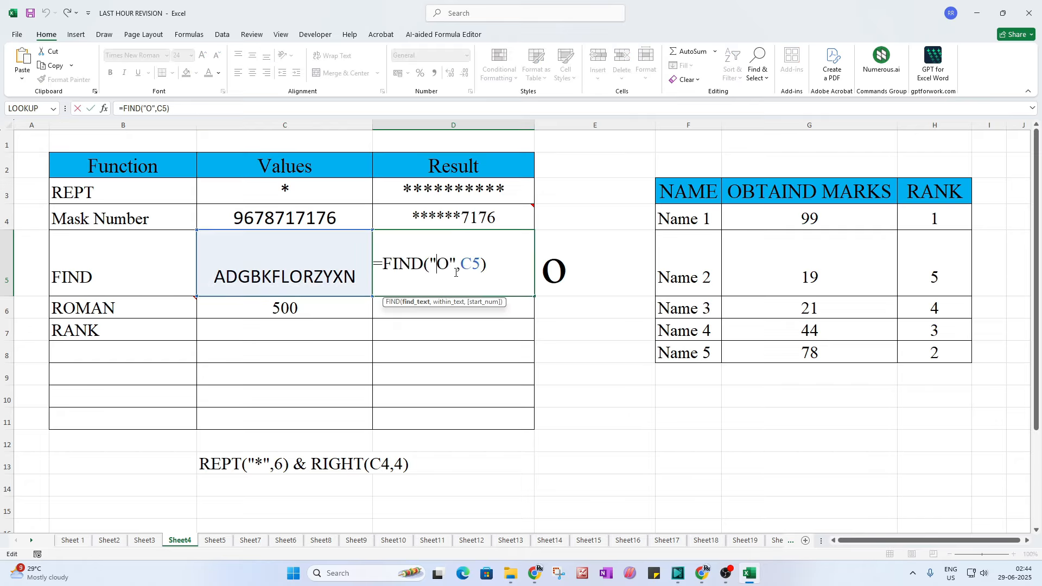
left_click_drag(448, 265, 438, 265)
type("D")
key("Return")
Step: Replace the B in C5's text with D, giving ADGDKFLORZYXN, and confirm D5 shows 2
left_click(228, 281)
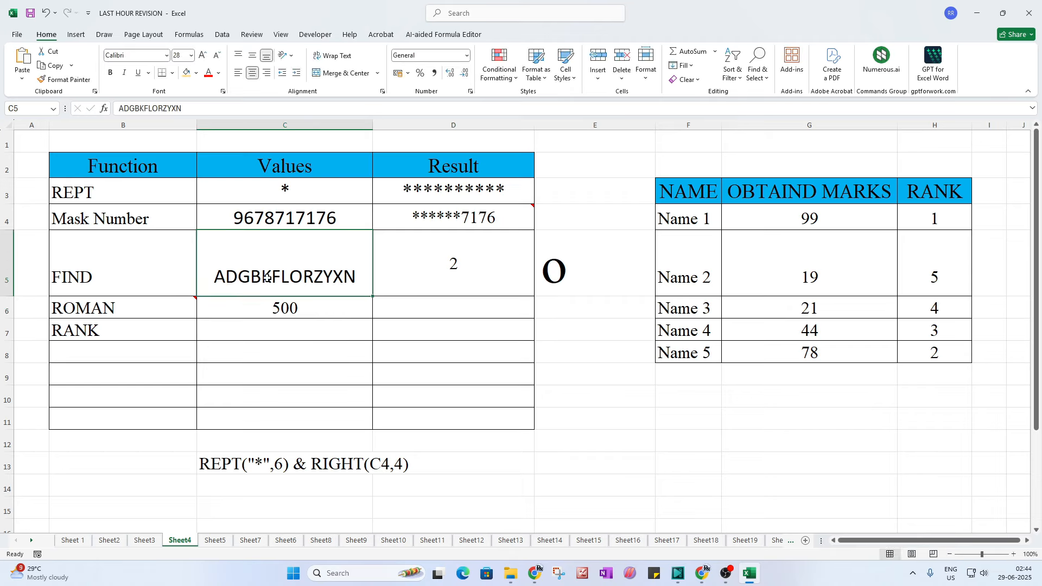
double_click(323, 276)
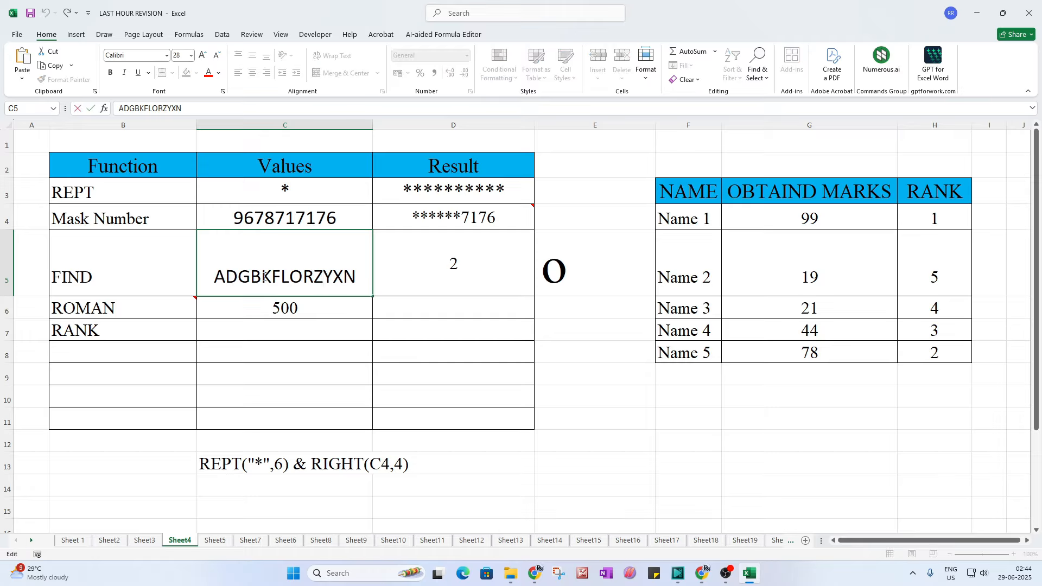
left_click_drag(263, 277, 249, 277)
type("D")
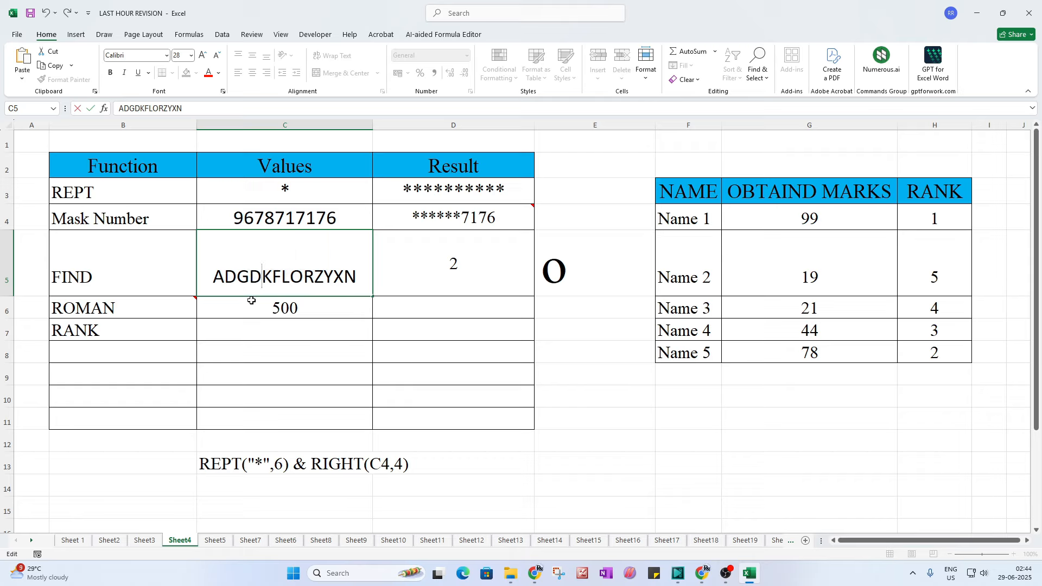
key("Return")
left_click(440, 276)
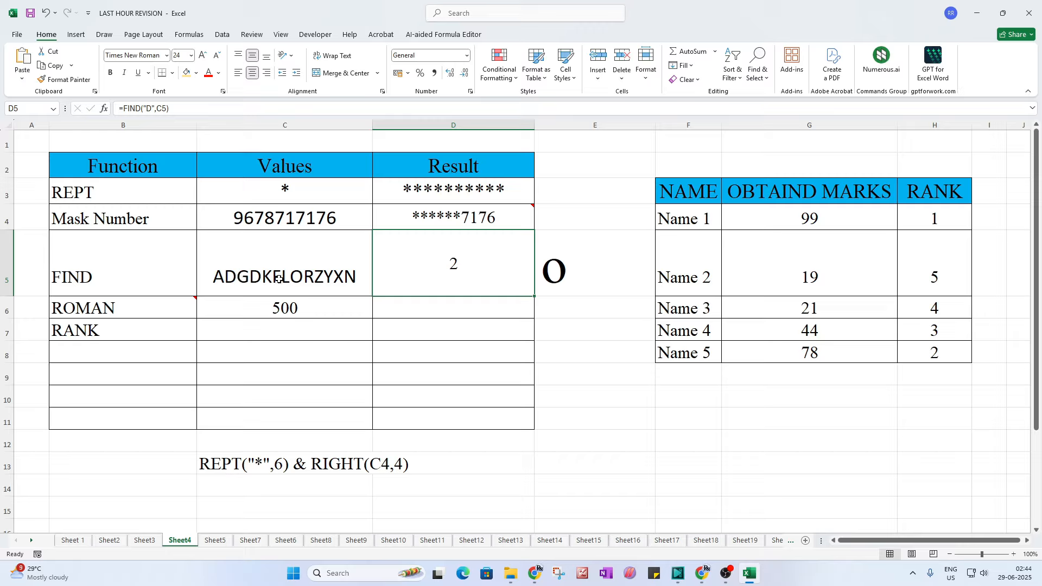
left_click(230, 277)
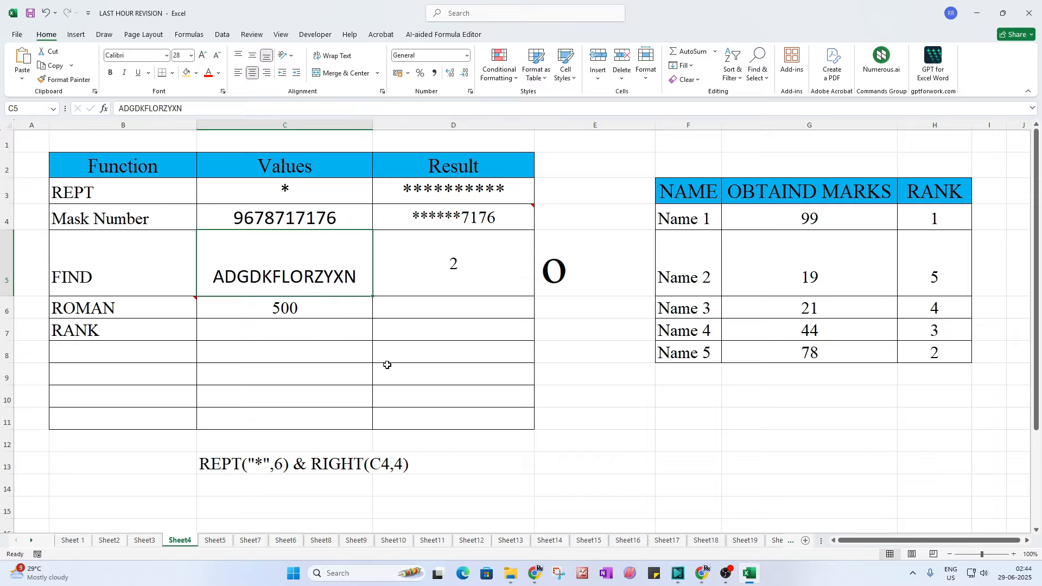
left_click(485, 258)
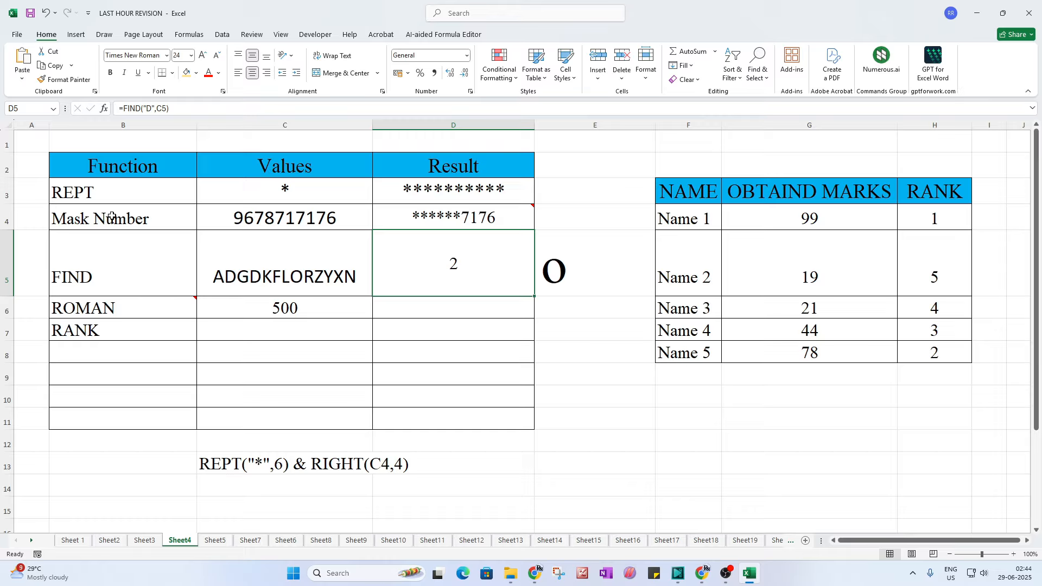
left_click(116, 308)
left_click(459, 312)
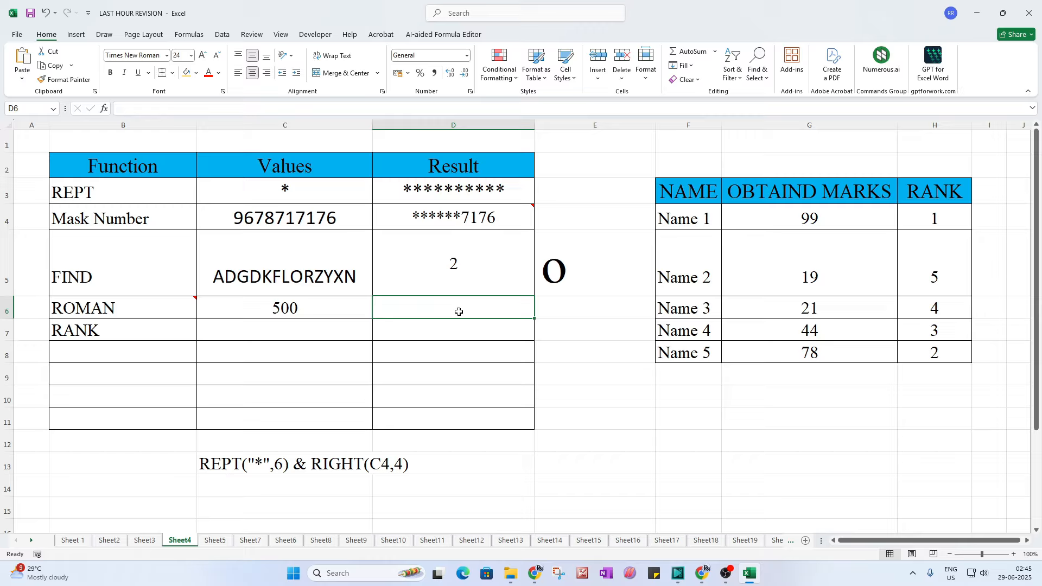
Step: Enter =ROMAN(C6) in D6 to show C6's value as a Roman numeral
type("=")
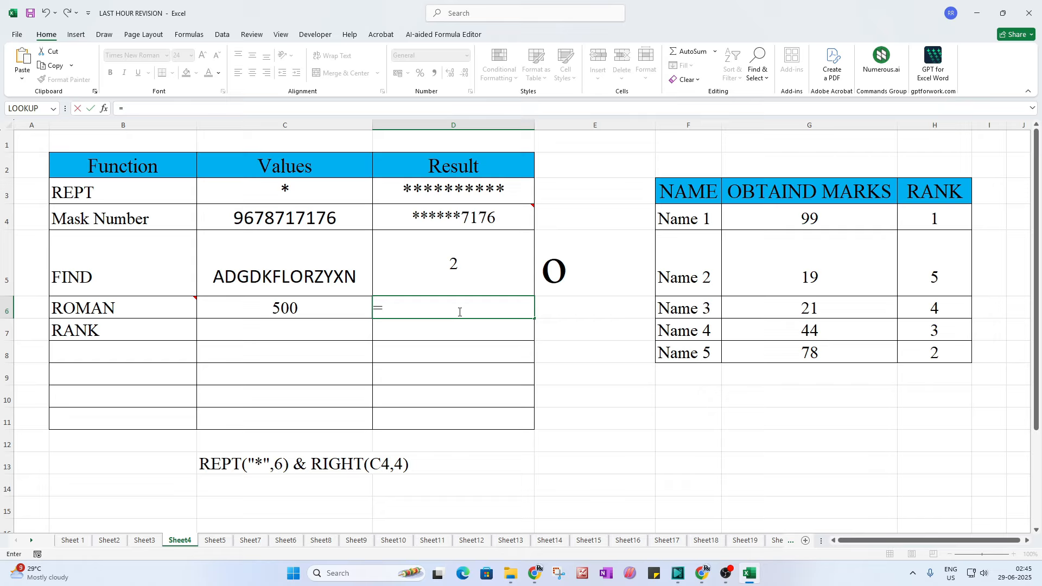
type("ro")
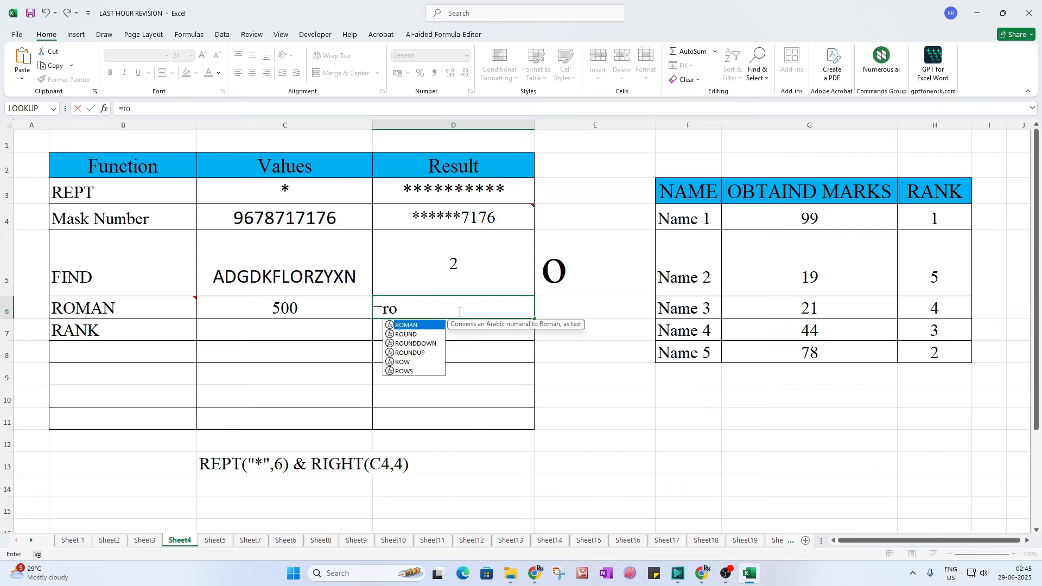
type("man(")
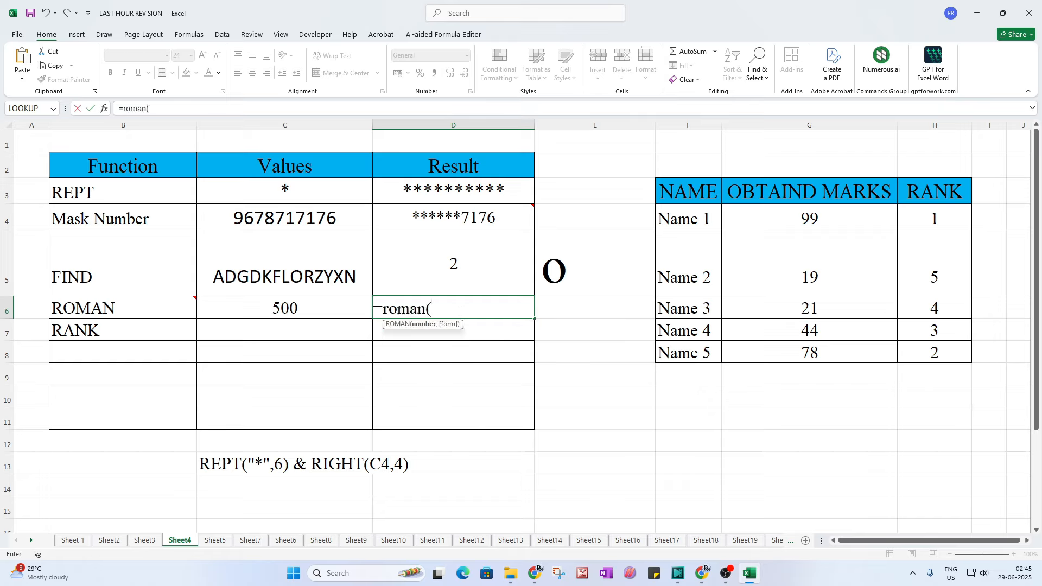
left_click(328, 320)
left_click(329, 308)
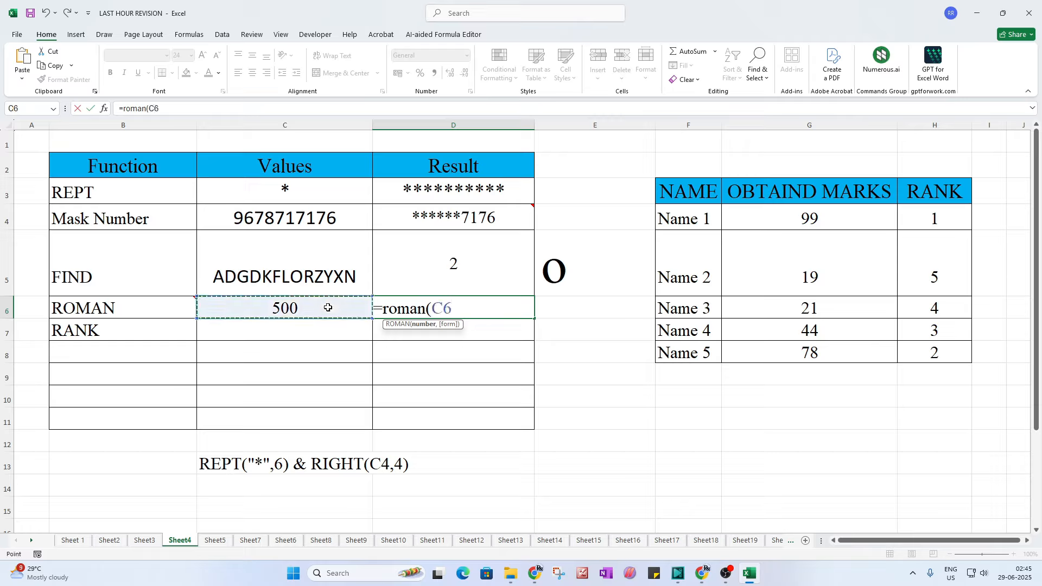
type(")")
key("Return")
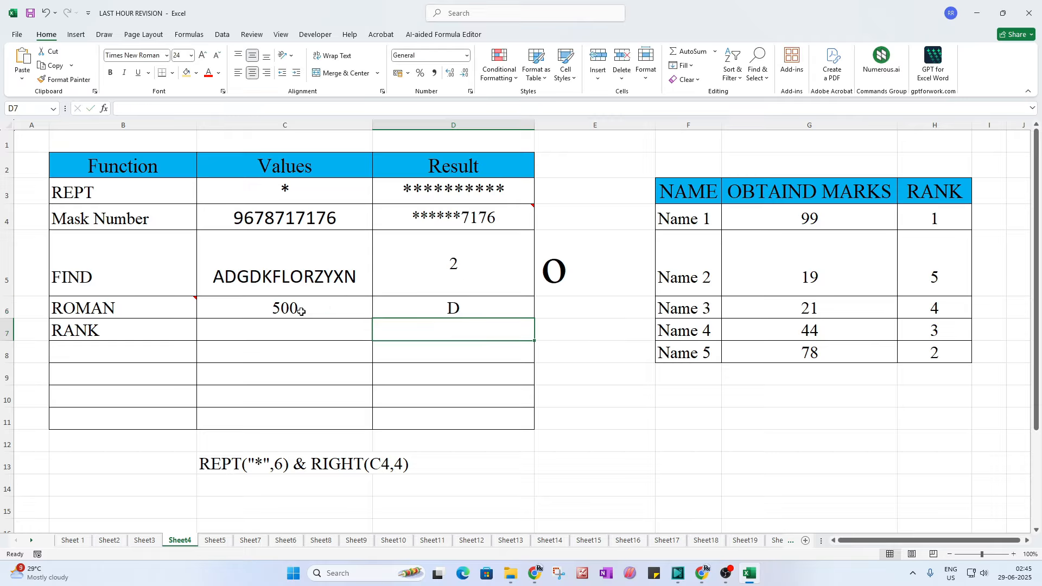
Step: Change C6 from 500 to 10 so D6 reads X
left_click(301, 310)
left_click(443, 305)
left_click(308, 311)
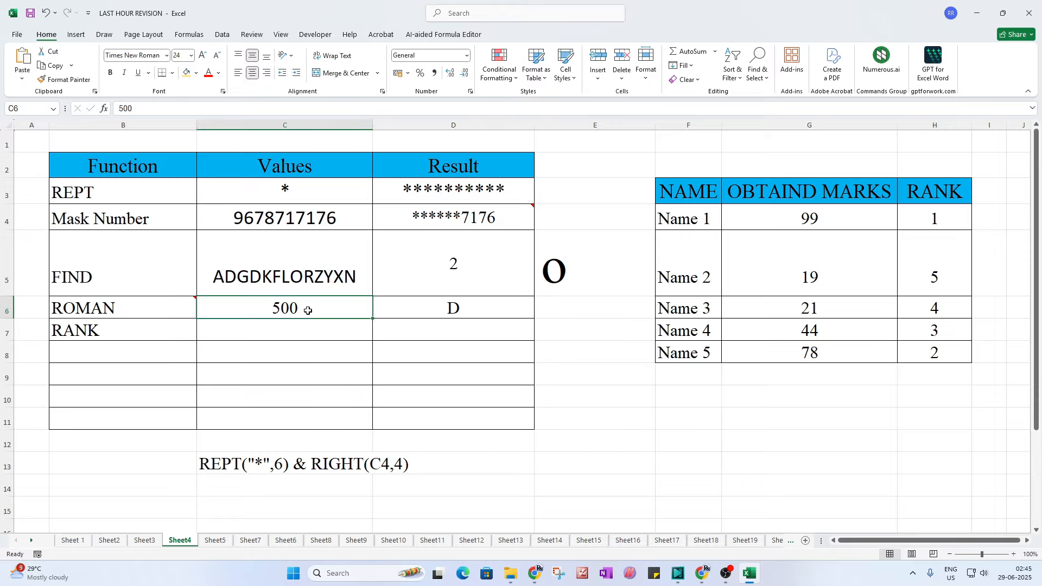
type("10")
key("Return")
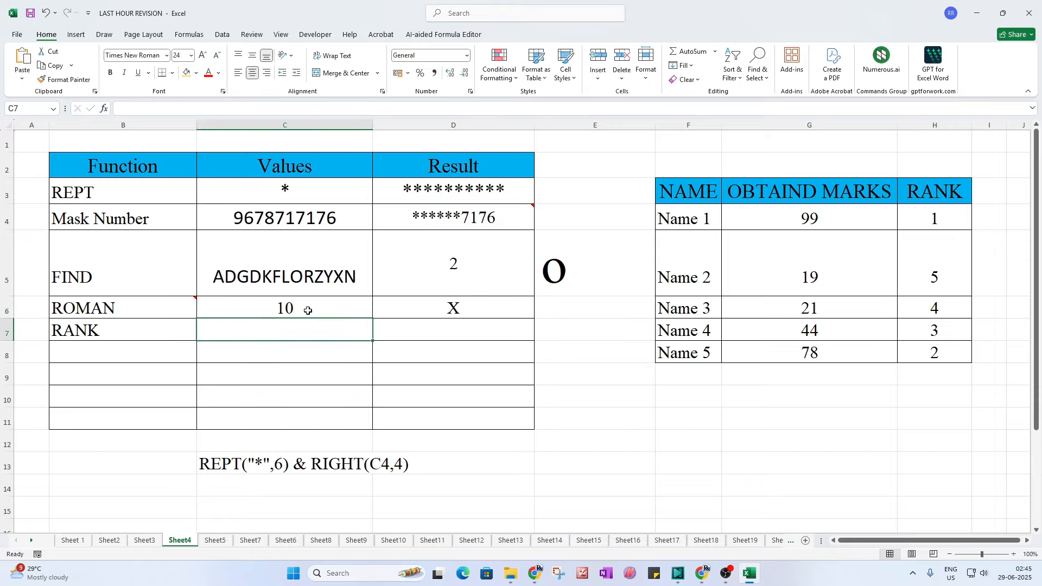
left_click(469, 305)
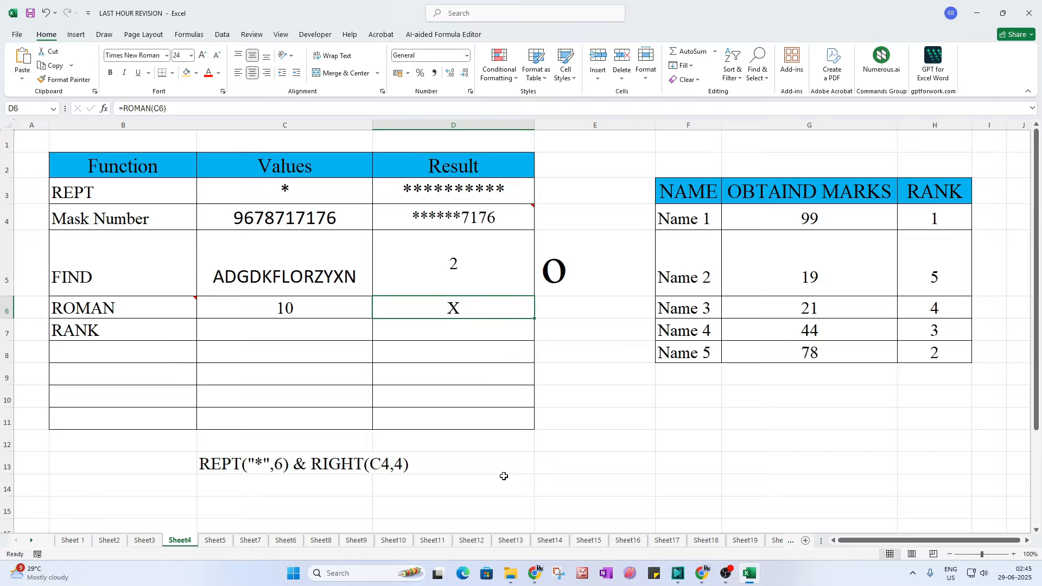
left_click(135, 337)
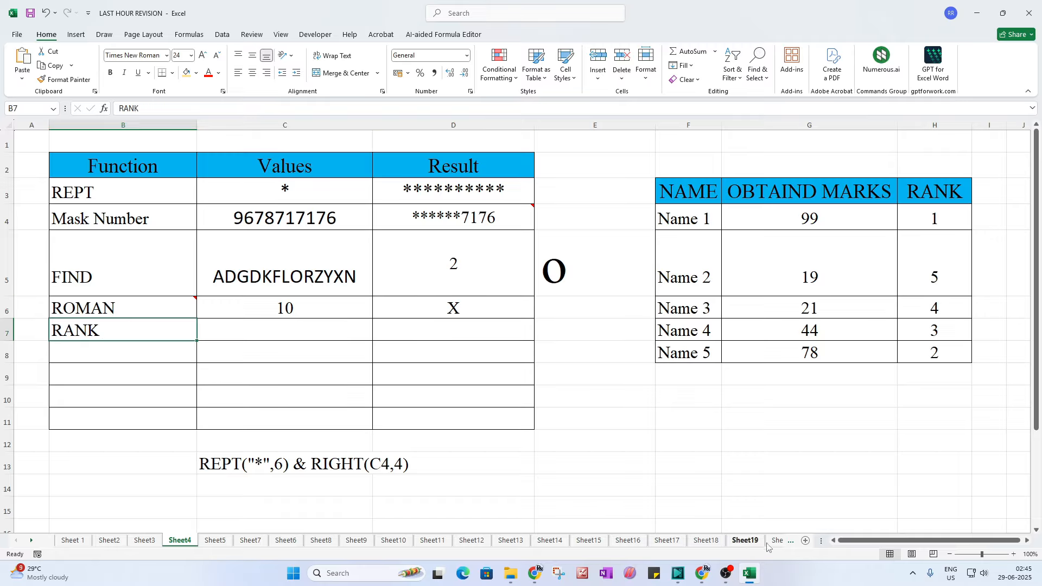
Step: Clear the old ranks in H4:H8 and delete the large O from E5
scroll(850, 548, "right", 1)
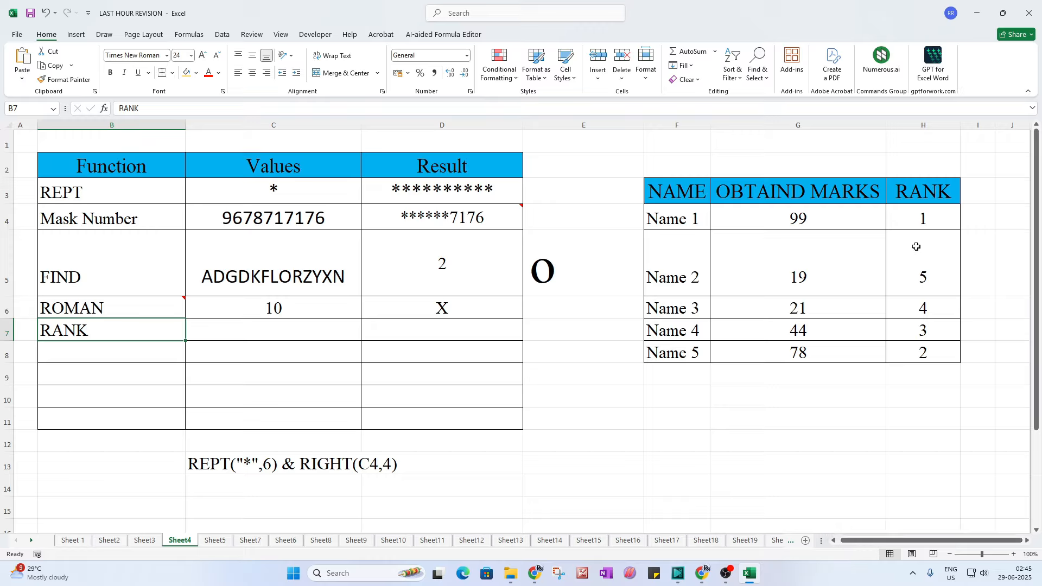
left_click_drag(917, 220, 917, 347)
key("Delete")
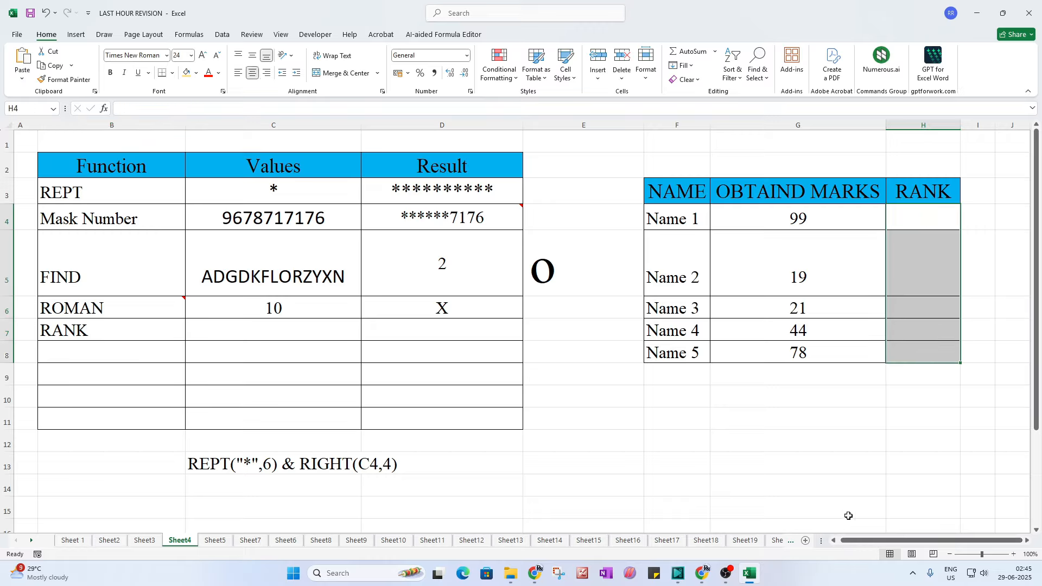
left_click(576, 286)
key("Delete")
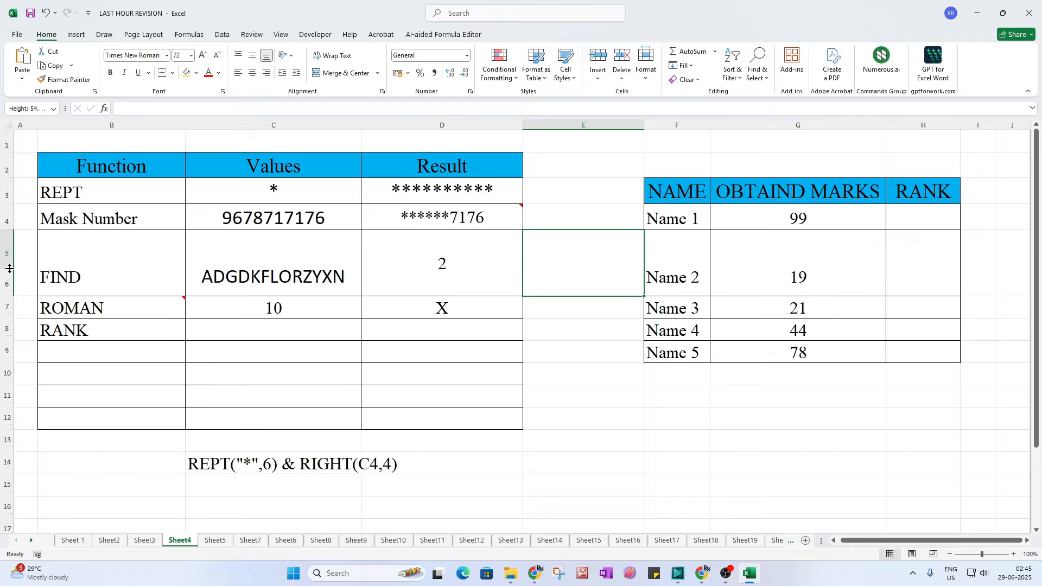
Step: Shorten row 5 to normal height and bring the marks table into view
left_click_drag(9, 295, 9, 269)
left_click(685, 194)
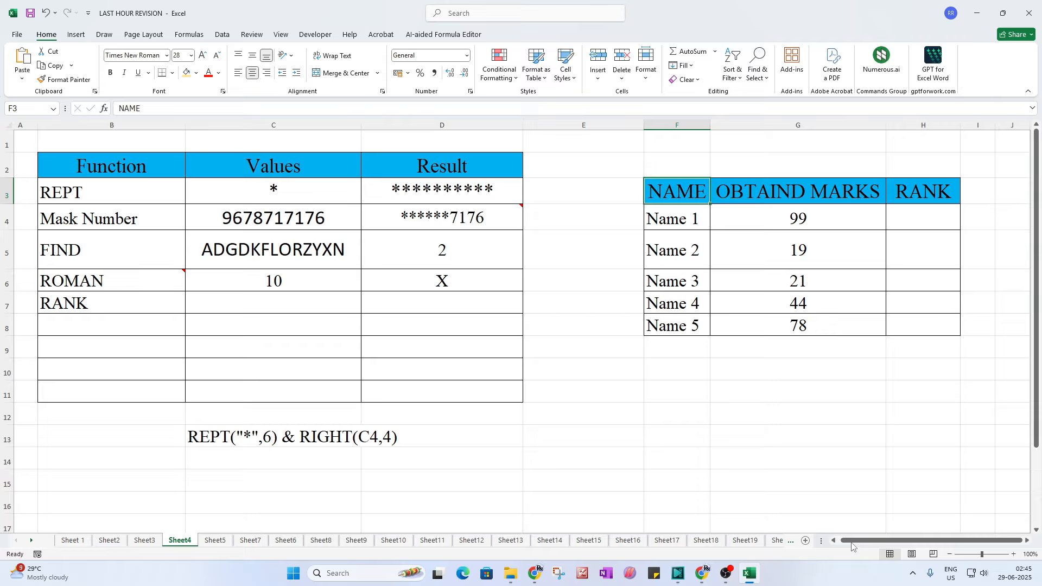
left_click_drag(851, 542, 888, 542)
left_click(1027, 541)
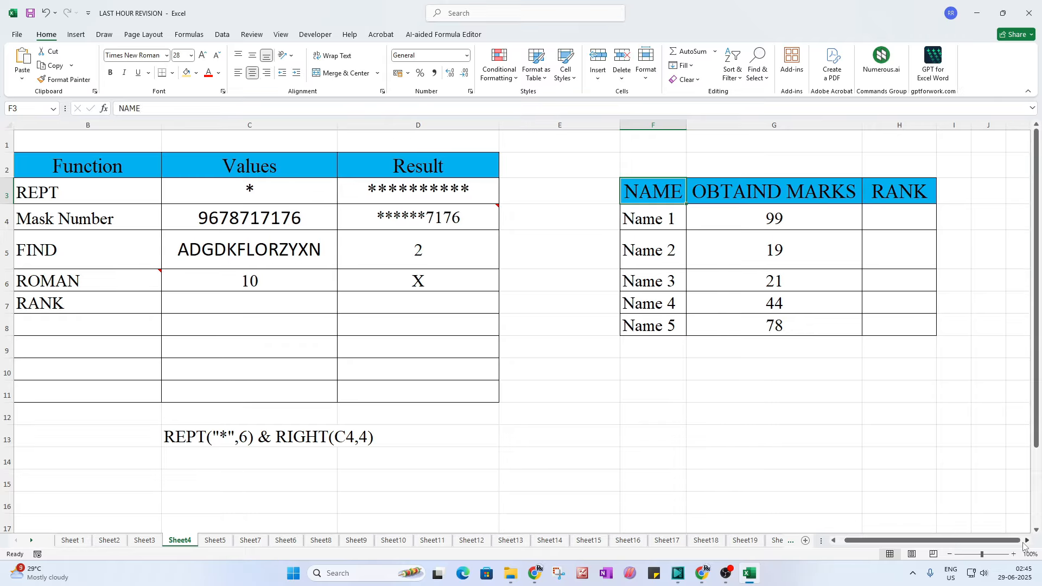
left_click(1026, 542)
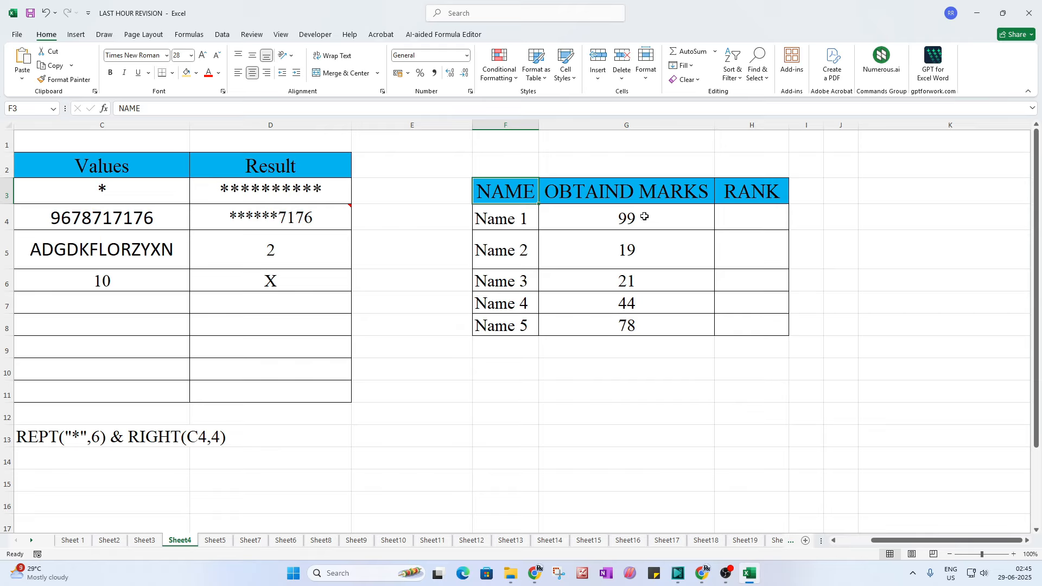
left_click_drag(624, 216, 628, 302)
left_click(759, 217)
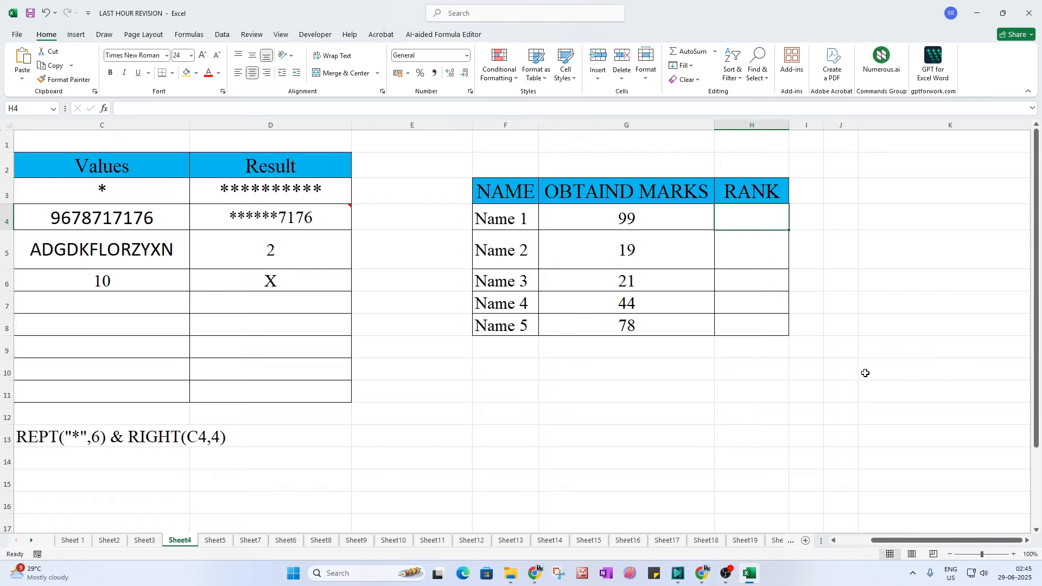
left_click(844, 327)
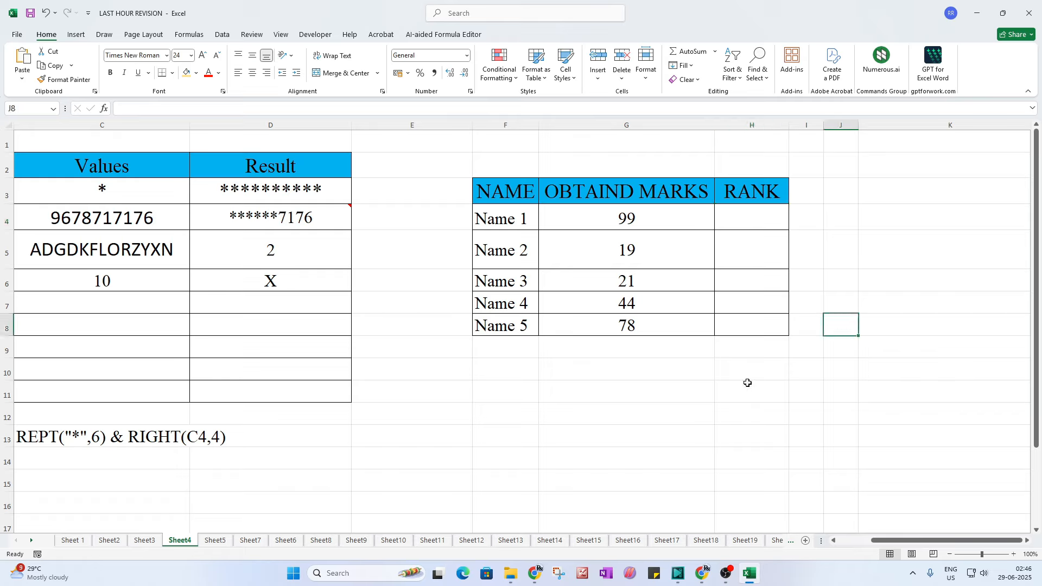
Step: Enter =RANK(G4,G4:G8,0) in H4 and fill it down to H8
left_click(755, 227)
type("=")
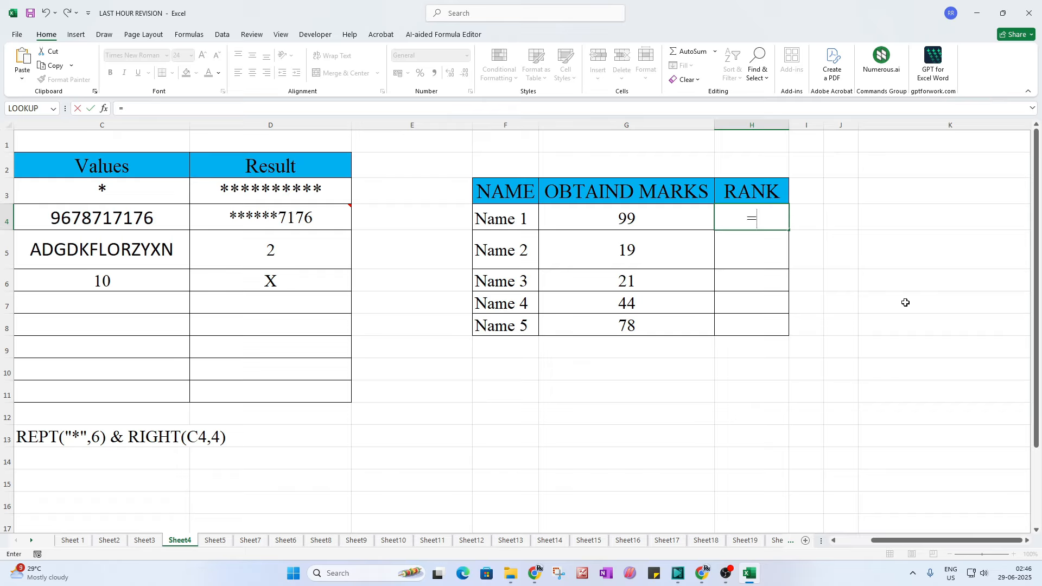
type("rank")
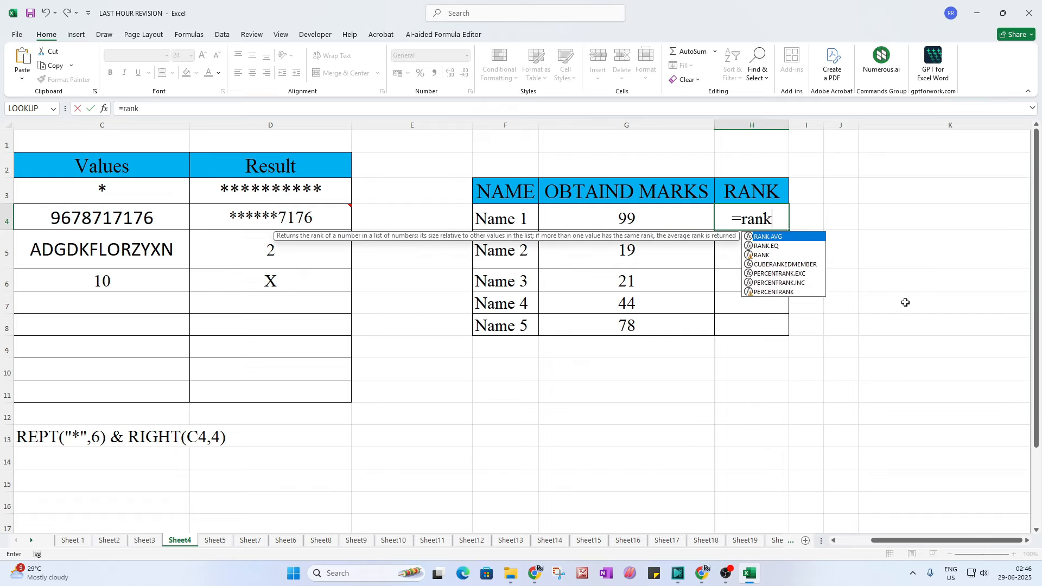
type("(")
left_click(634, 223)
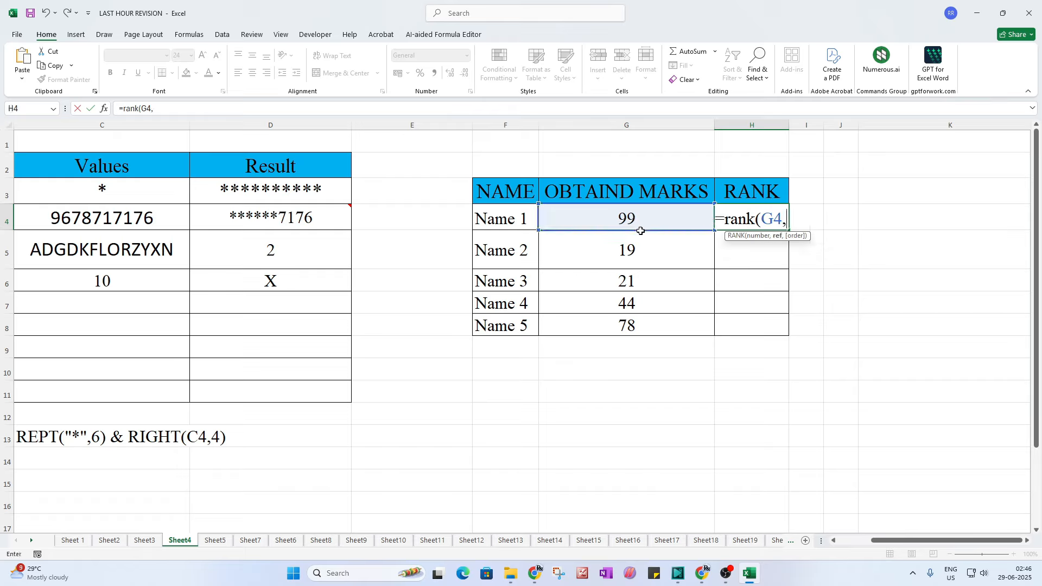
type(",")
left_click_drag(648, 223, 647, 338)
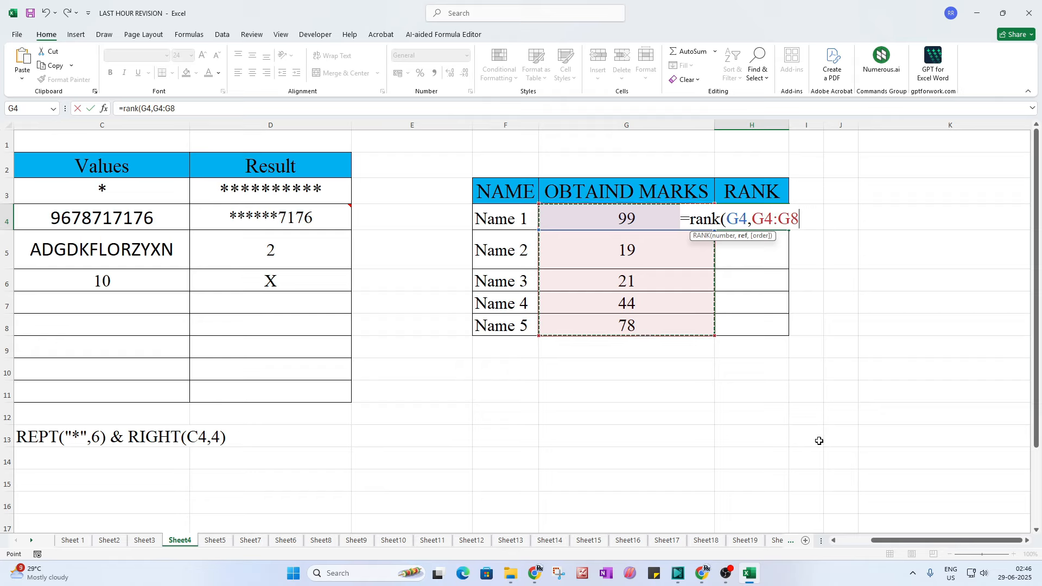
type(",")
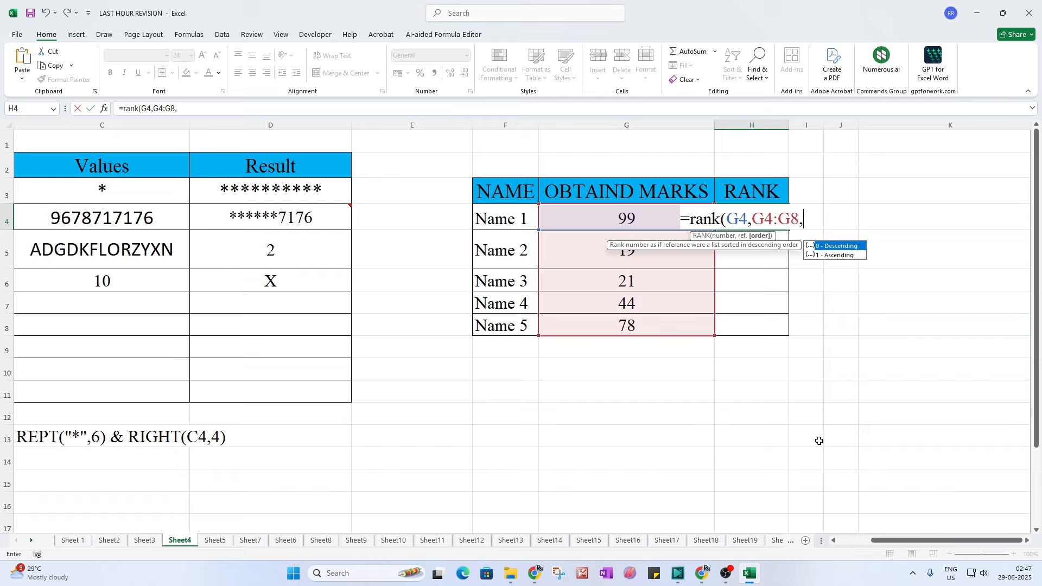
type("0)")
key("Return")
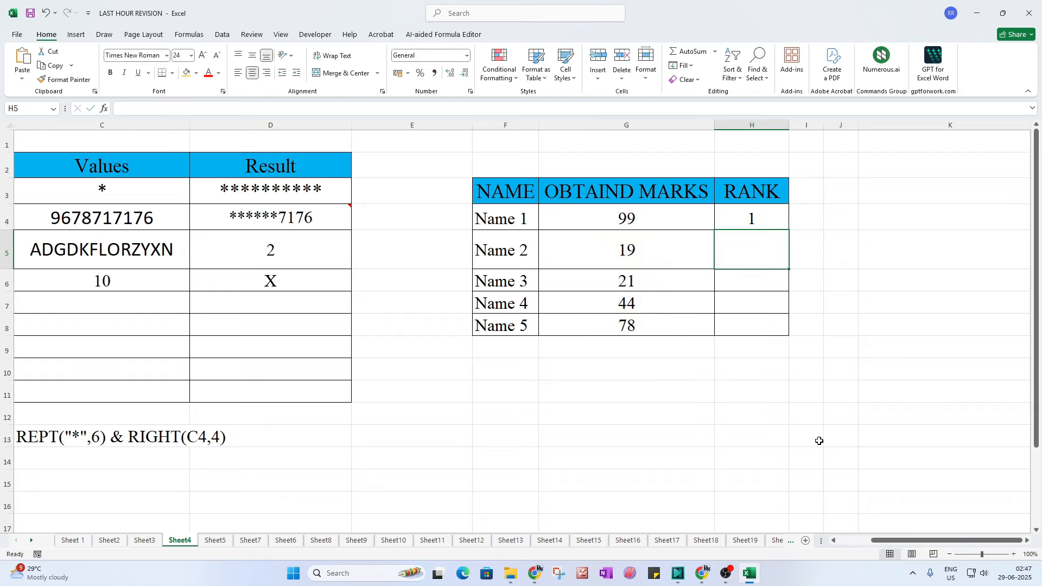
left_click(755, 218)
left_click_drag(789, 230, 787, 329)
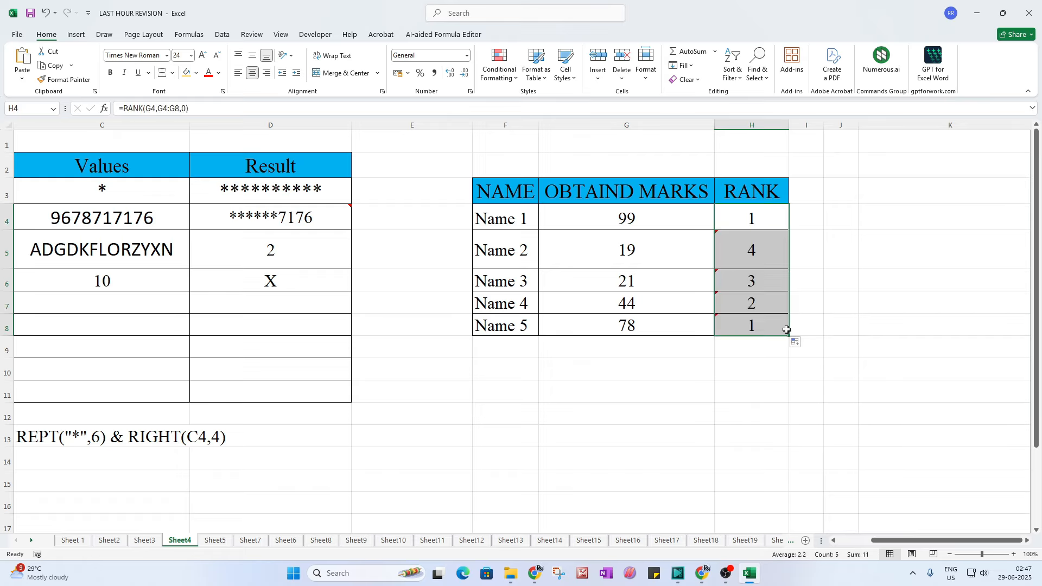
Step: Compare Name 3–5 marks with their ranks and review the RANK formulas in H4–H6
left_click(603, 334)
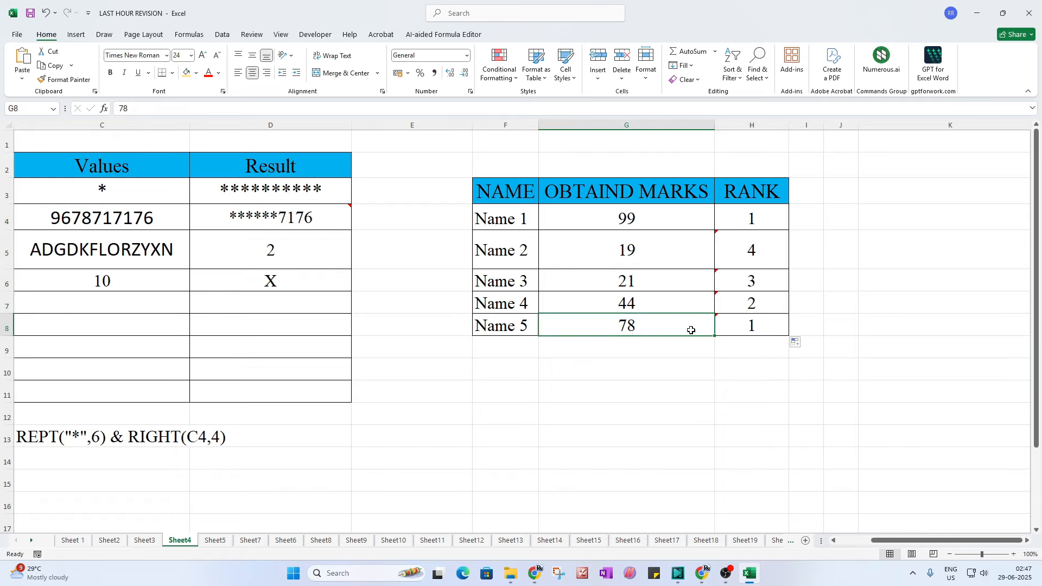
left_click(734, 324)
left_click(623, 311)
left_click(758, 302)
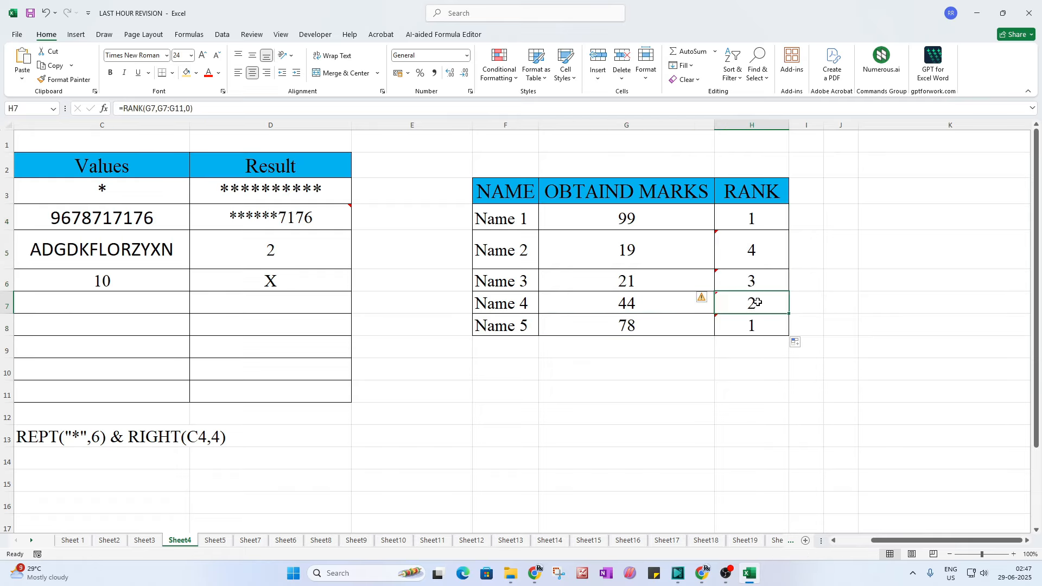
left_click(638, 281)
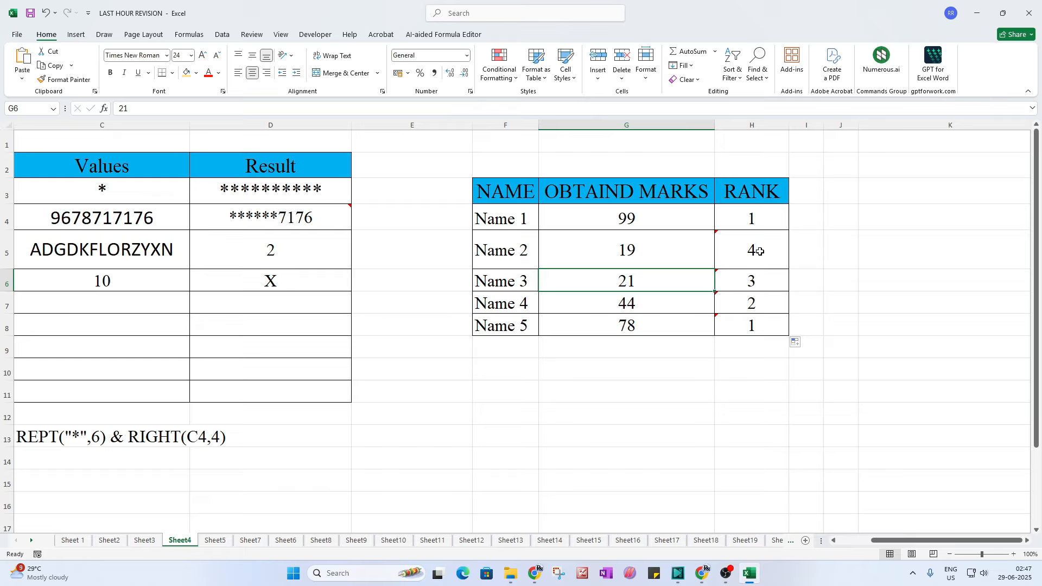
double_click(765, 213)
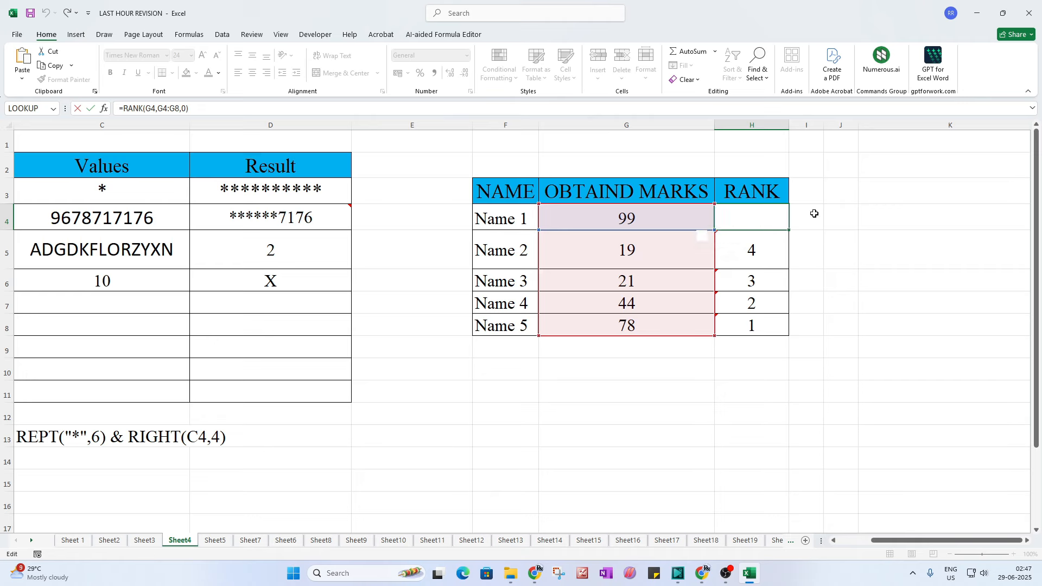
key("Return")
double_click(778, 249)
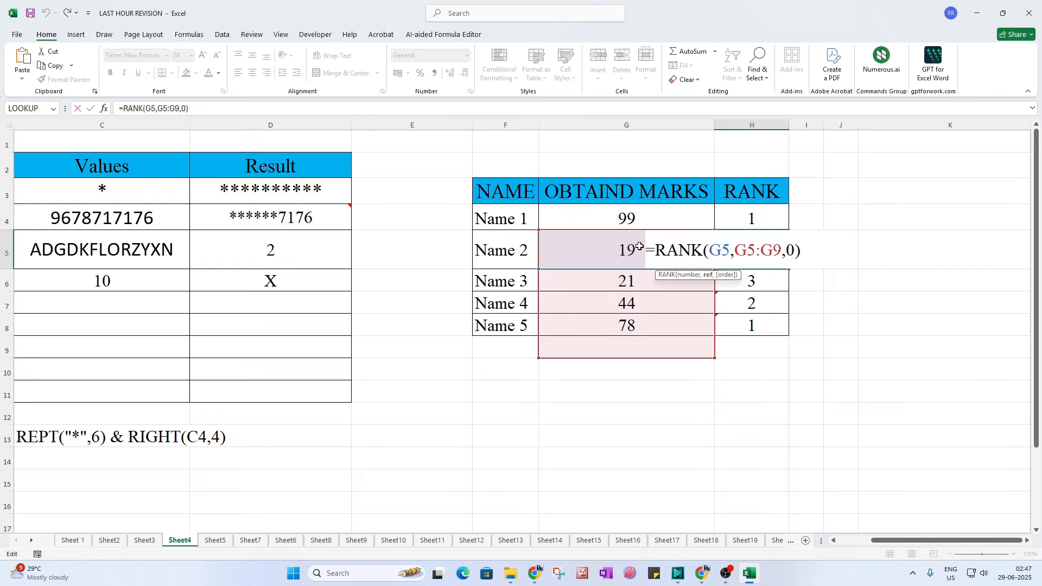
key("Return")
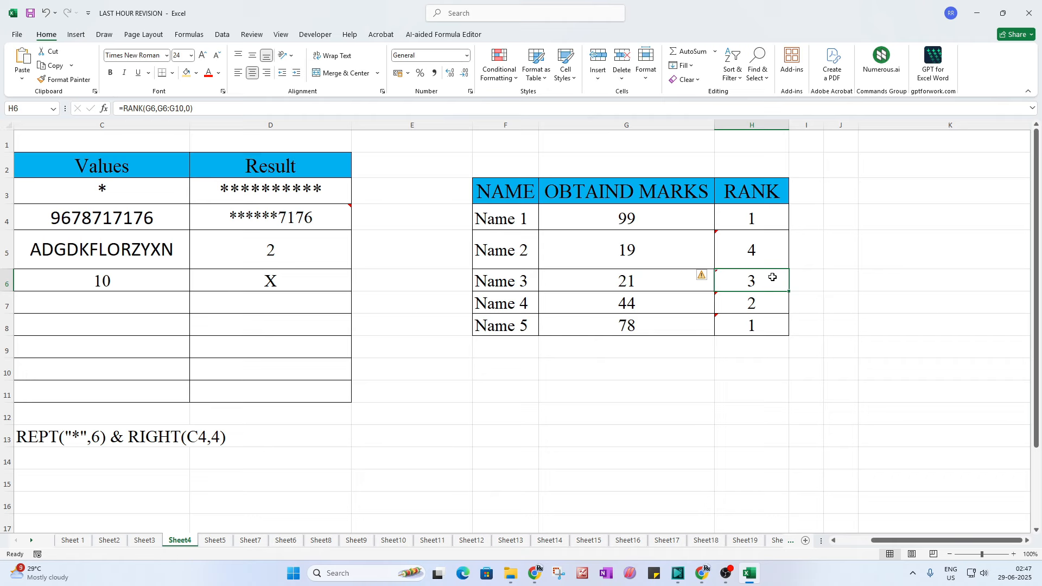
double_click(773, 279)
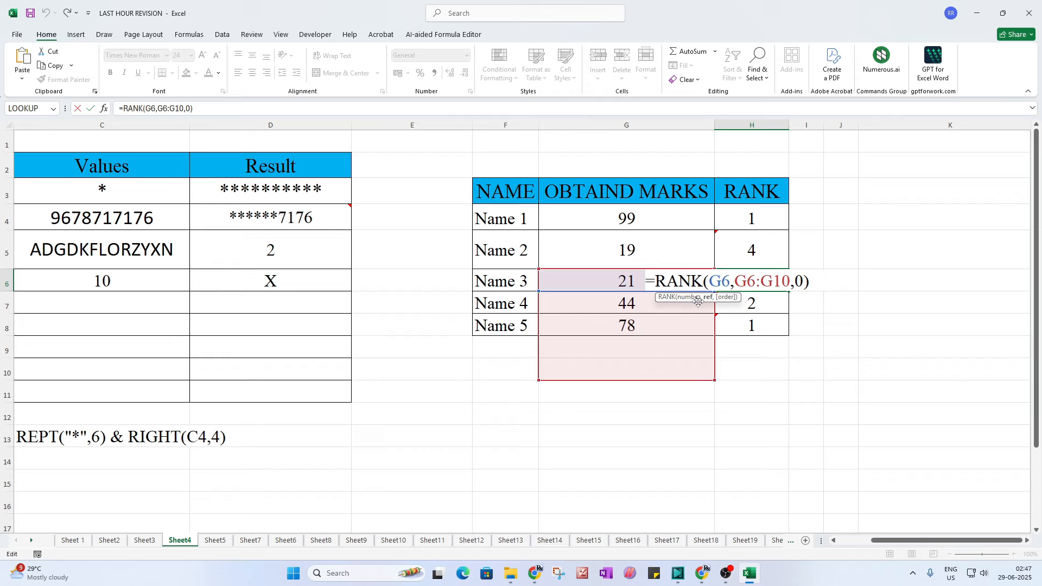
key("Return")
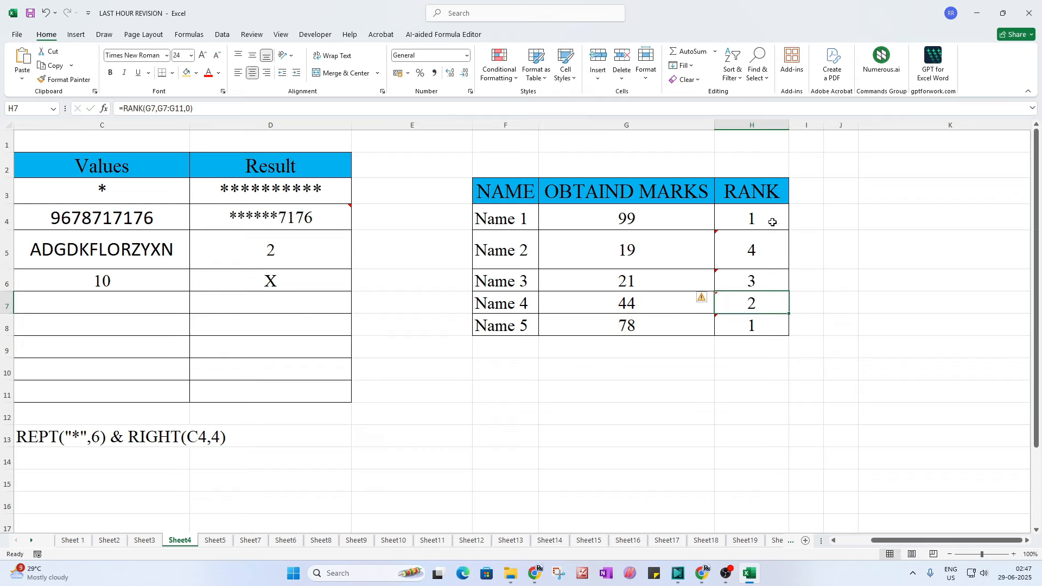
Step: Make H4's marks range absolute, giving =RANK(G4,$G$4:$G$8,0)
double_click(773, 222)
left_click_drag(783, 221, 735, 219)
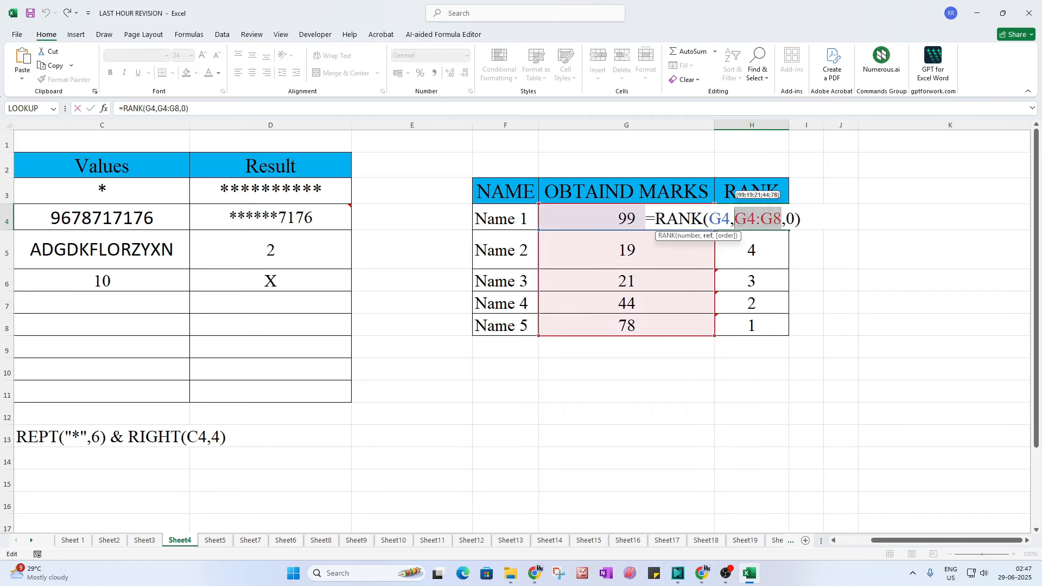
key("F4")
key("Return")
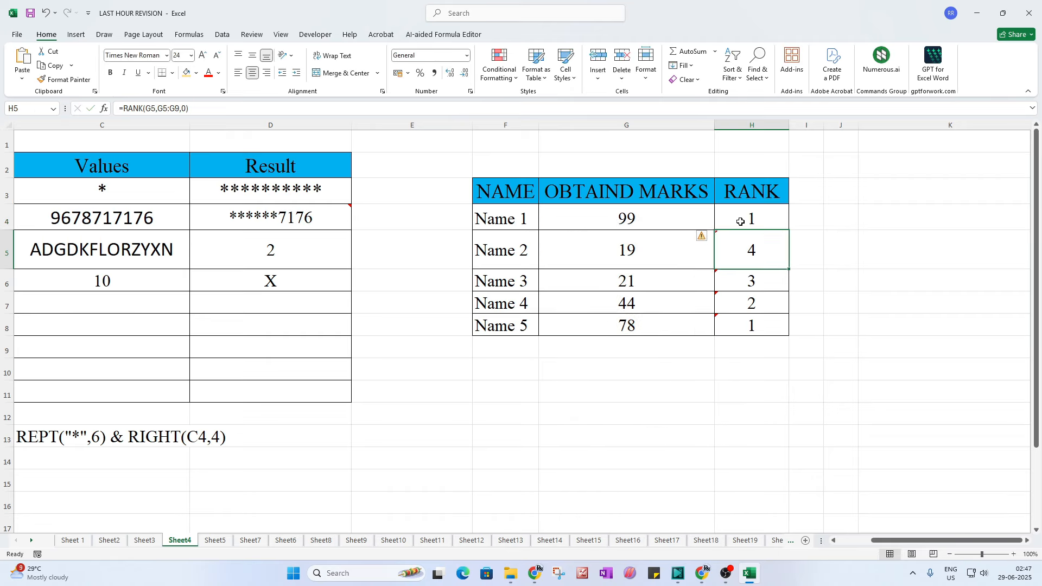
Step: Fill H4's absolute RANK formula down to H8
left_click(740, 222)
left_click_drag(790, 233, 787, 337)
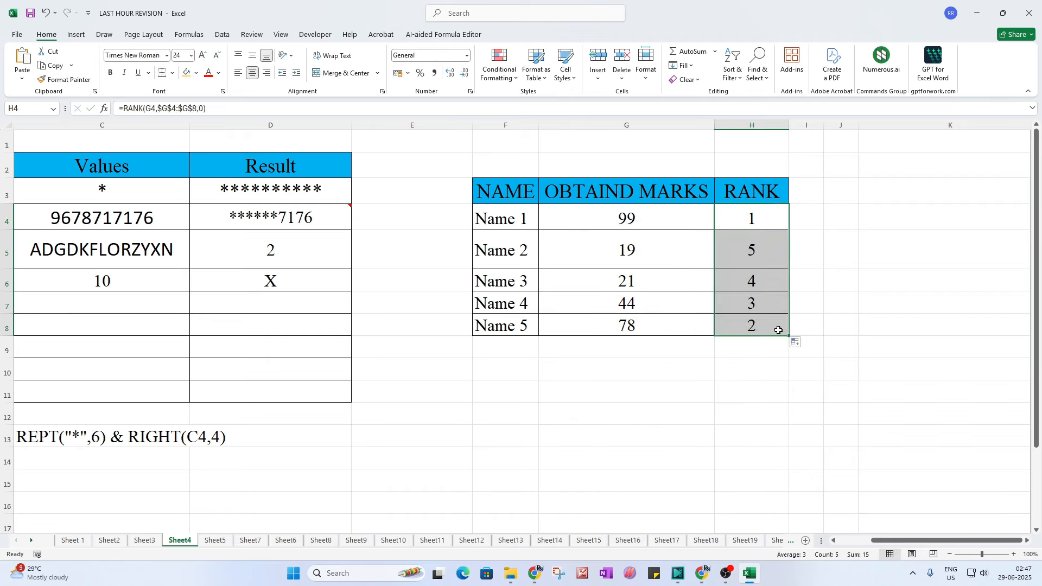
left_click(741, 408)
Step: Check each name's marks against the copied ranks 1, 5, 4, 3, 2 in H4–H8
left_click(634, 220)
left_click(736, 224)
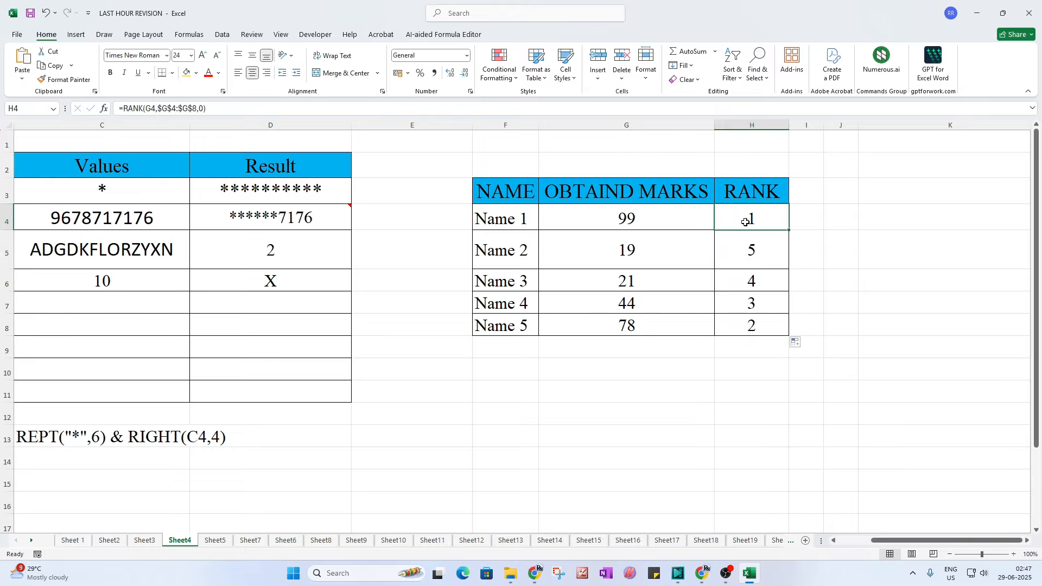
left_click(622, 324)
left_click(732, 324)
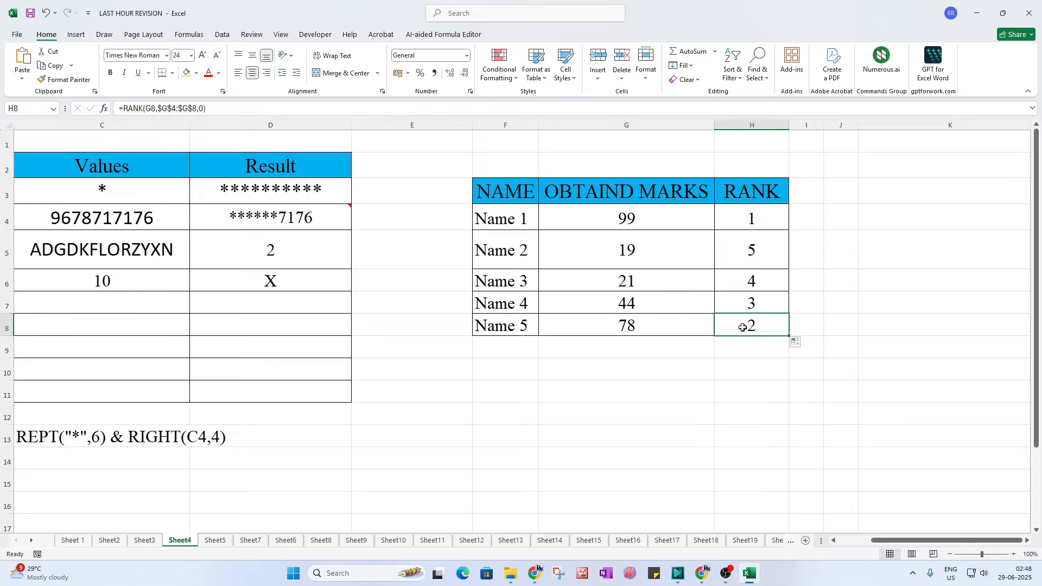
left_click(641, 299)
left_click(732, 301)
left_click(603, 285)
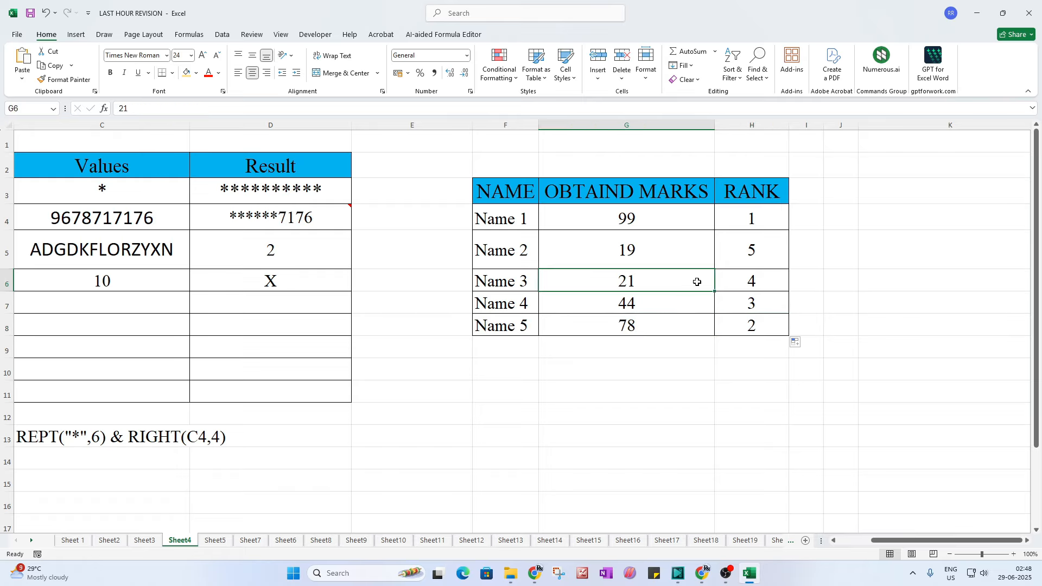
left_click(742, 279)
left_click(635, 250)
left_click(758, 252)
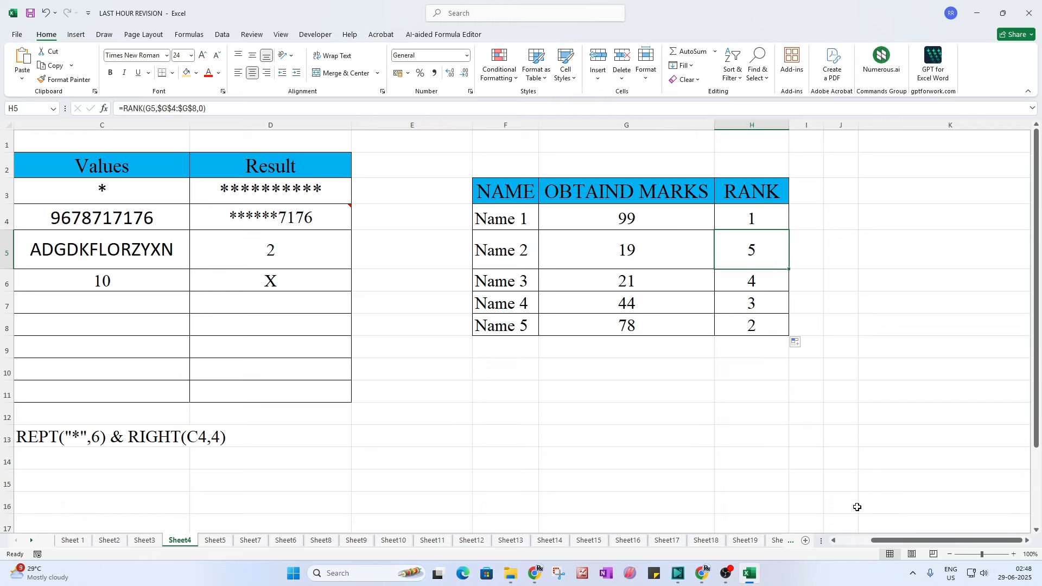
double_click(753, 220)
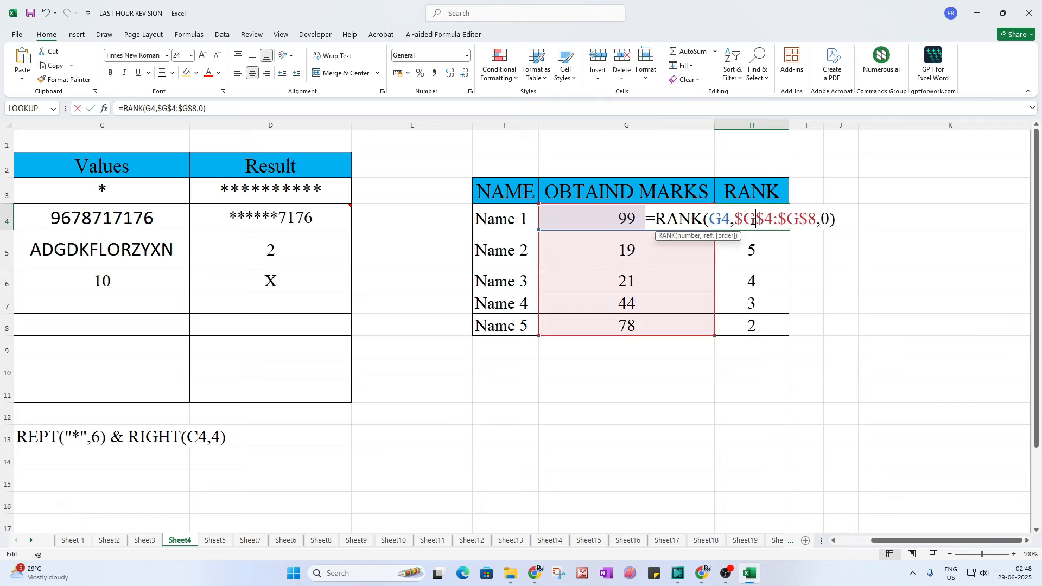
left_click(825, 219)
key("BackSpace")
type("1")
key("Return")
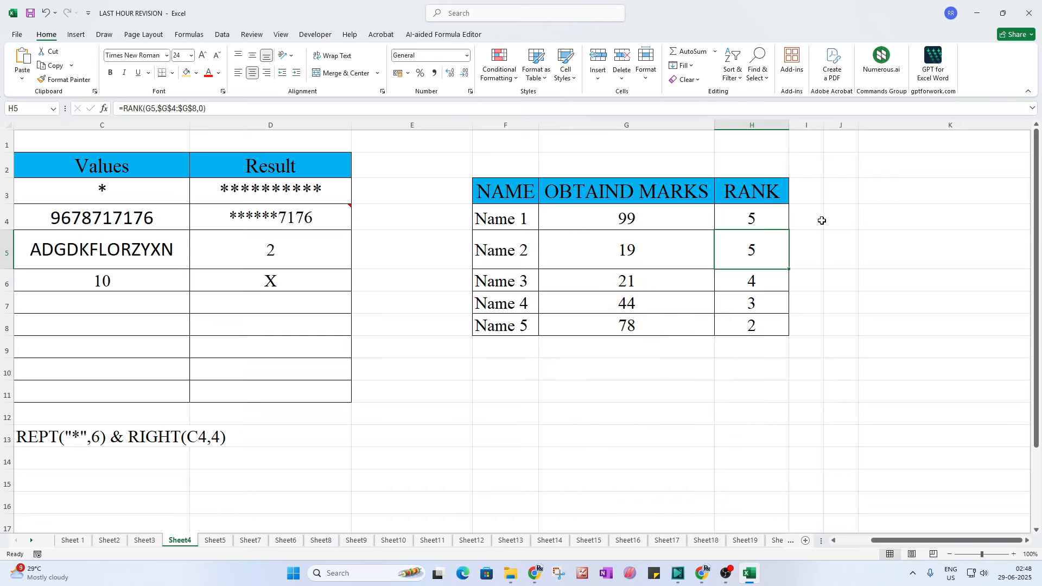
left_click(774, 217)
left_click_drag(788, 231, 784, 328)
left_click(750, 212)
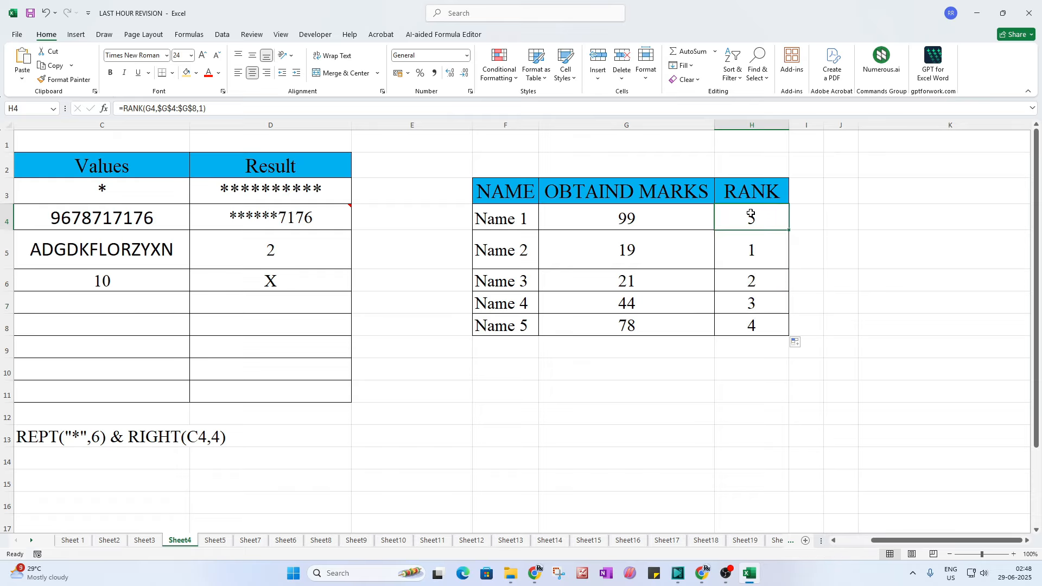
left_click(657, 266)
left_click(722, 245)
double_click(756, 220)
double_click(827, 220)
type("0")
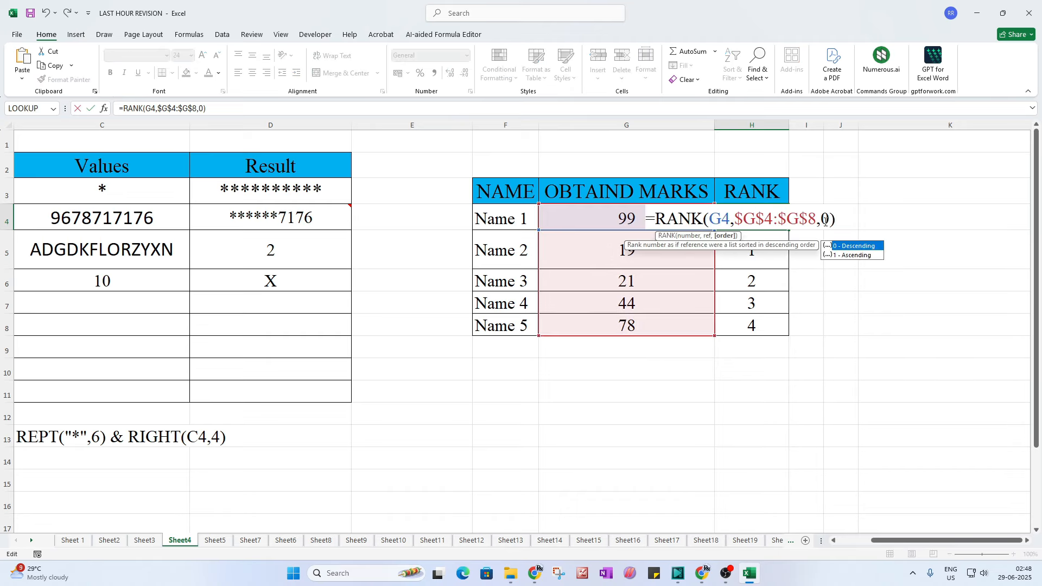
key("Return")
left_click_drag(793, 228, 793, 333)
left_click(680, 426)
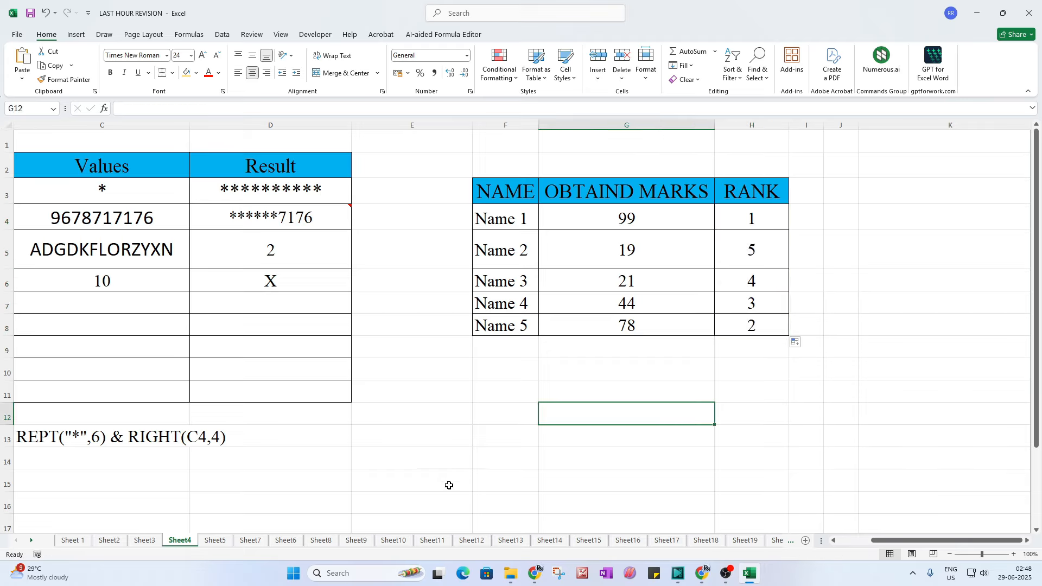
left_click_drag(875, 541, 848, 540)
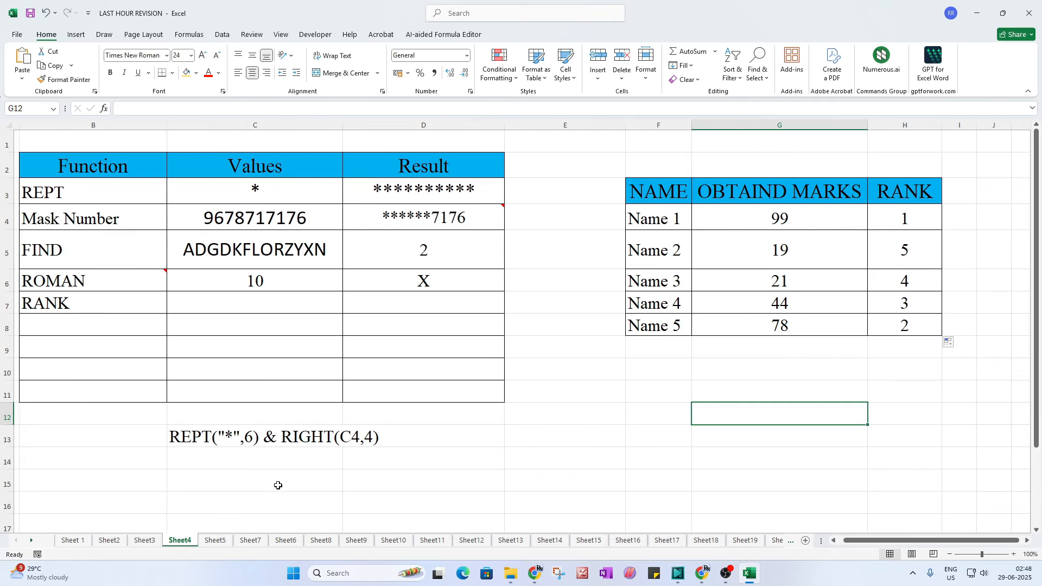
Step: Switch to Sheet5, then minimize Excel and VSDC Video Editor to show the desktop
left_click(215, 541)
left_click(84, 298)
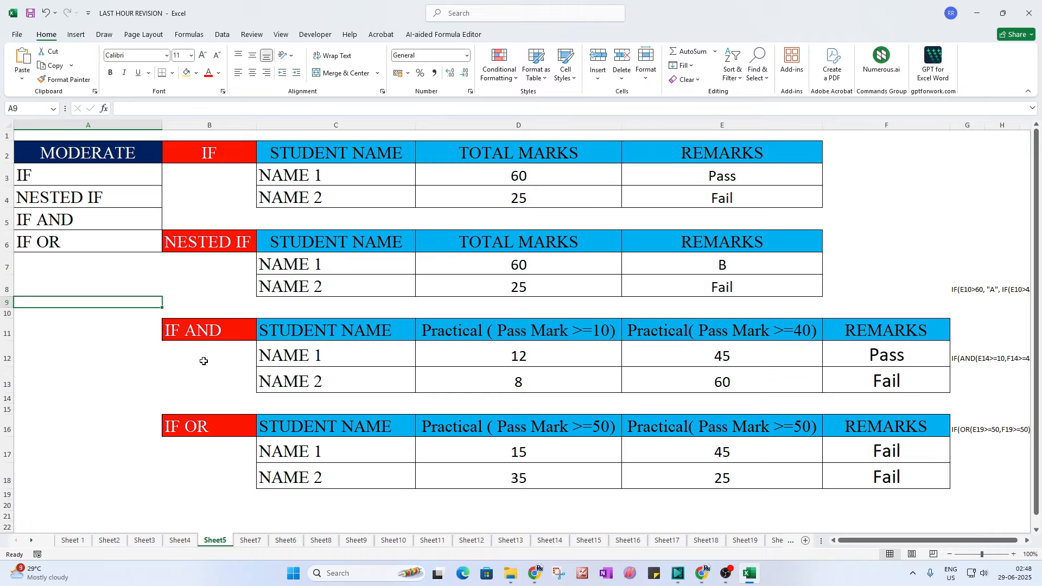
left_click(976, 14)
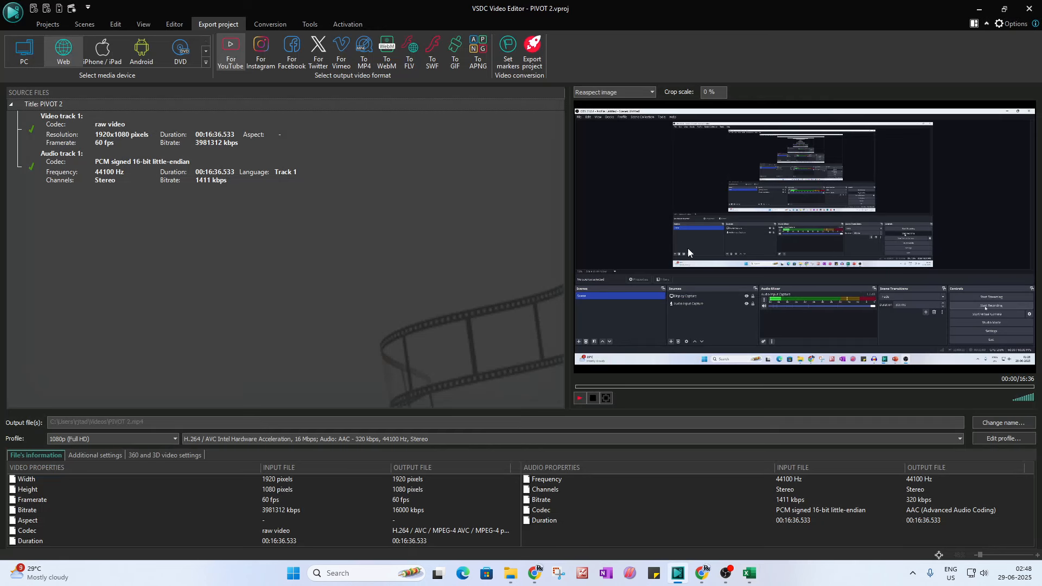
left_click(979, 9)
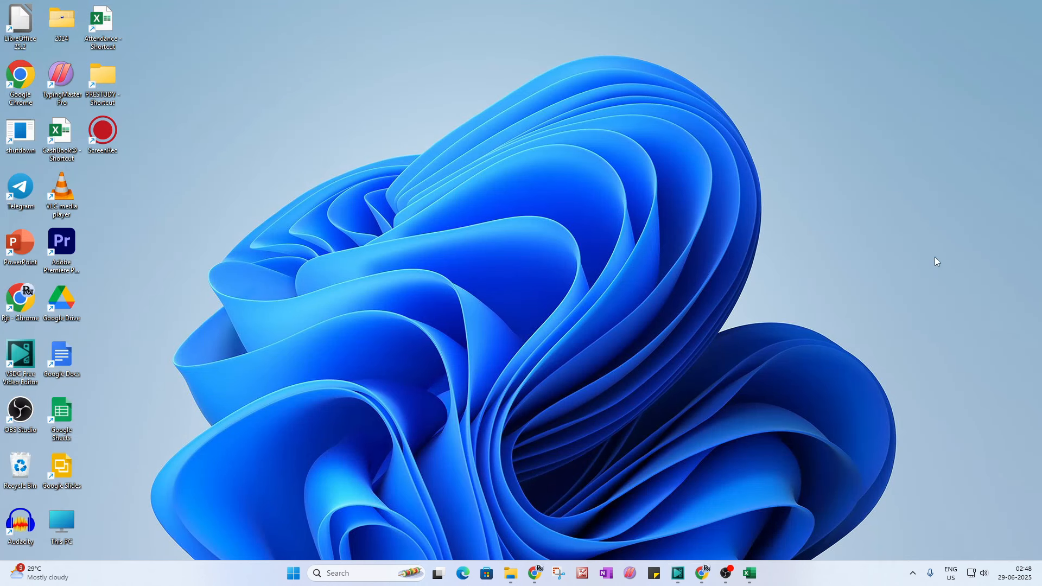